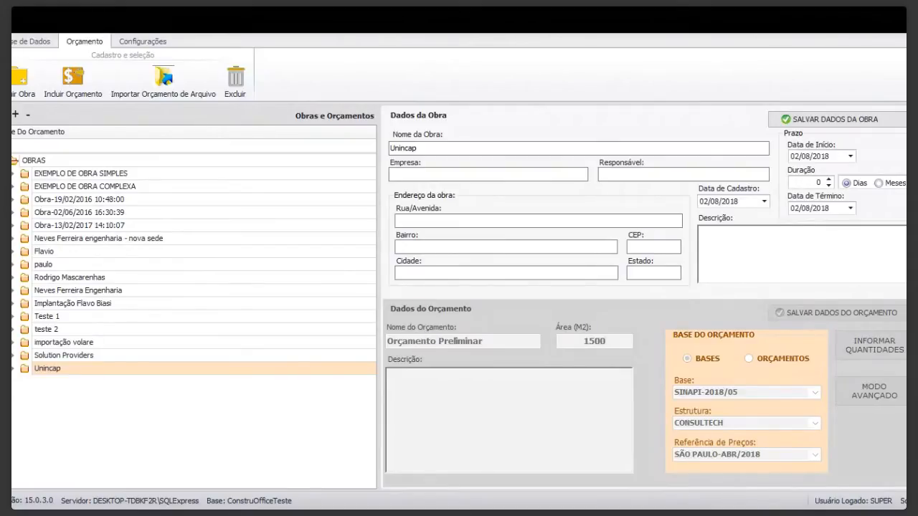
Create a new work under the Unincap work and name it "Treinamento 13/08/2018".
click(48, 369)
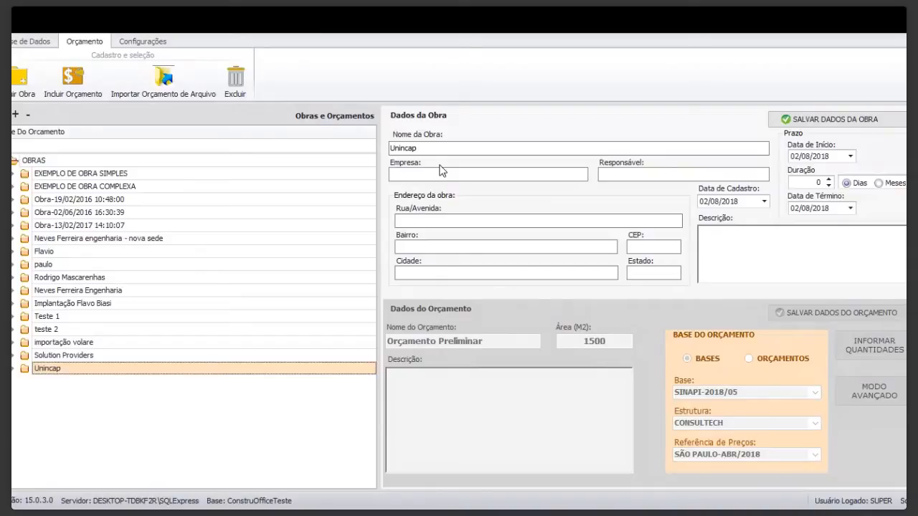
click(18, 81)
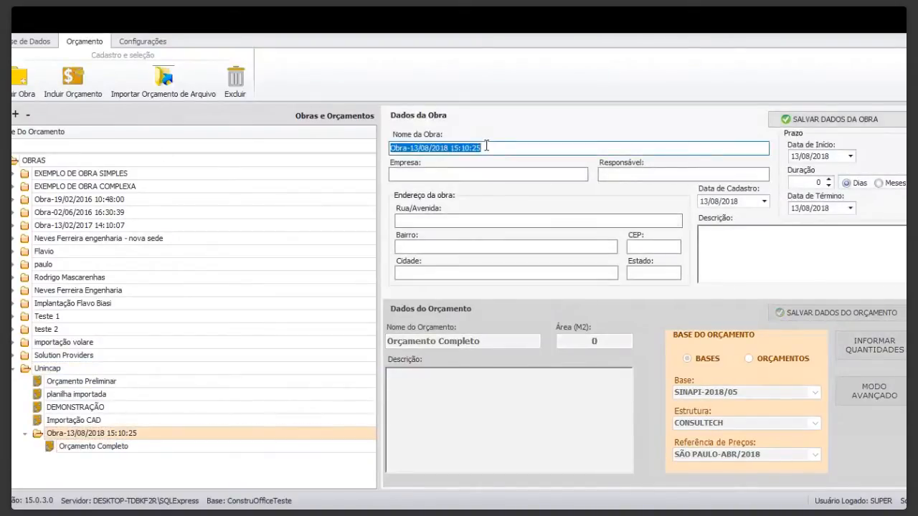
text(T)
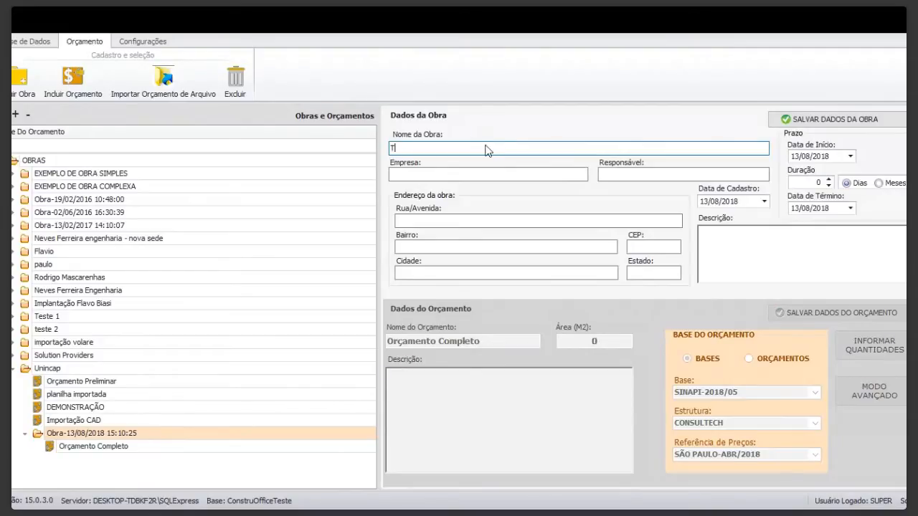
text(reinamento 13/08/2018)
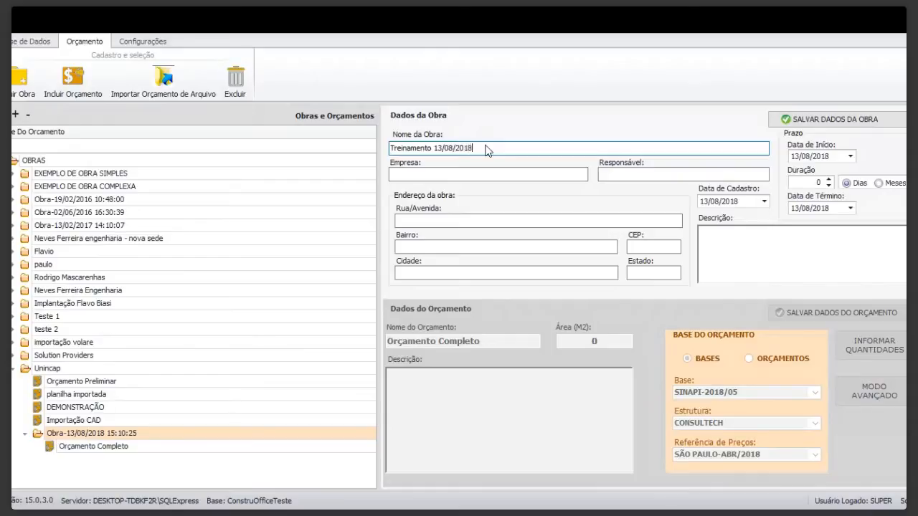
Enter Ação Sistemas as the work's company and fill in the responsible person's full name.
click(482, 173)
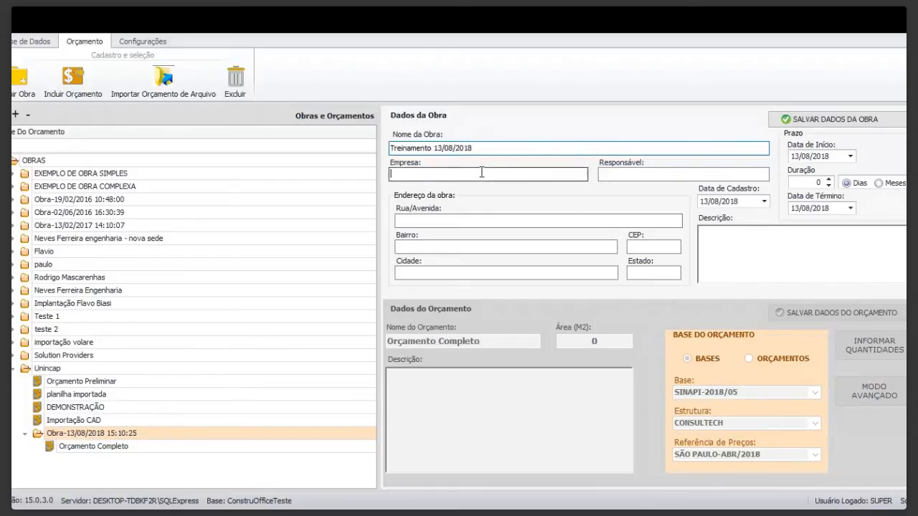
text(Ação )
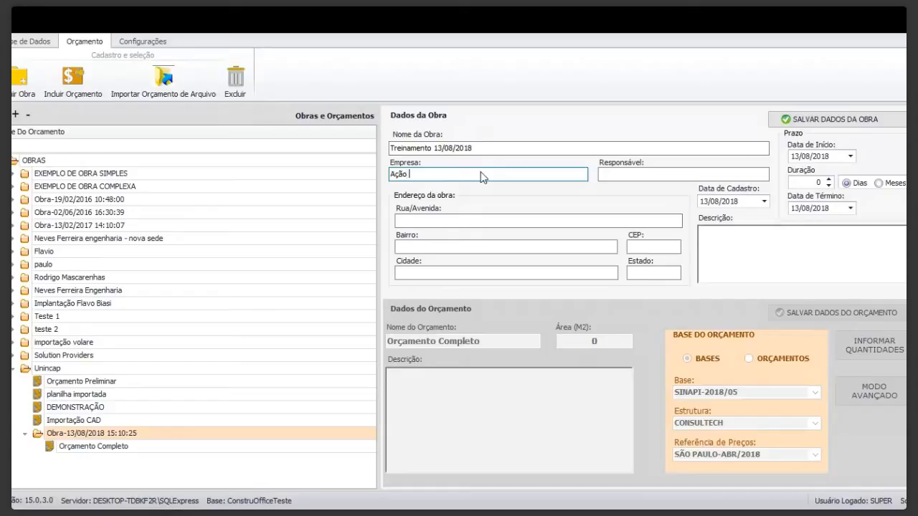
text(Sistemas)
click(630, 176)
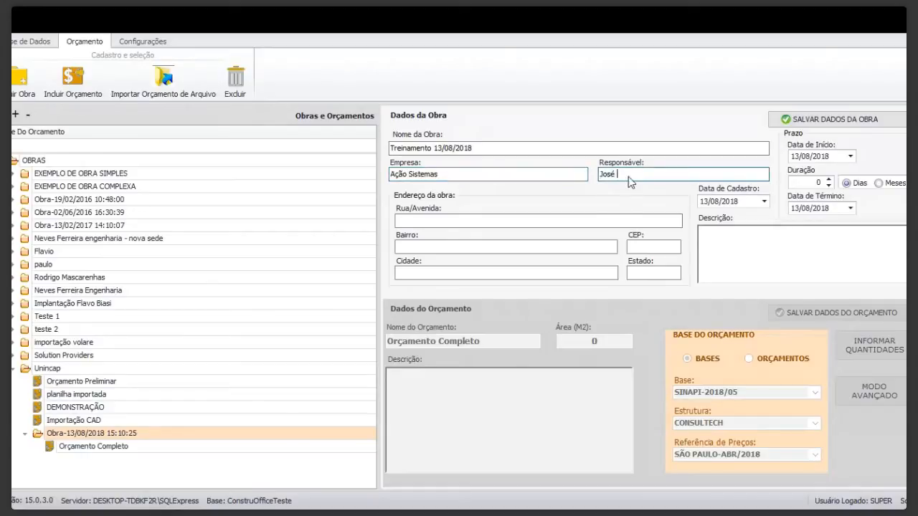
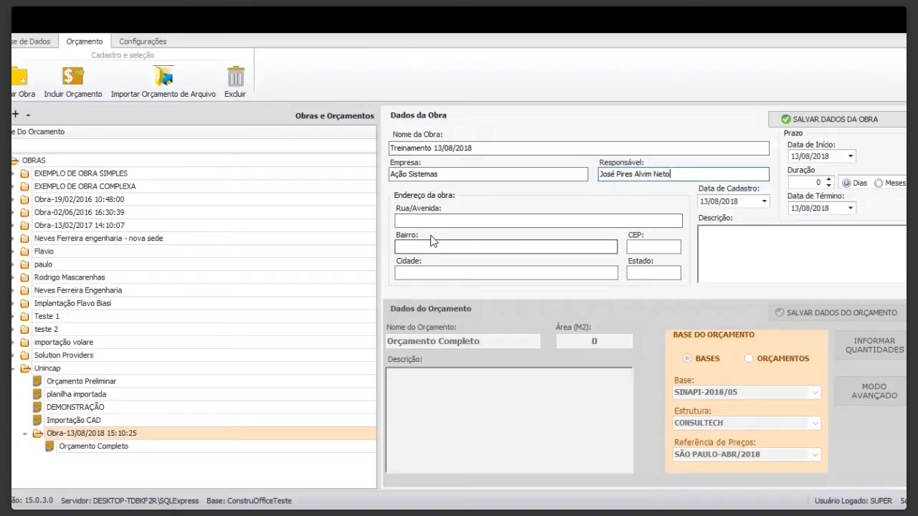
Fill in the street, number and floor of the work's address.
click(442, 220)
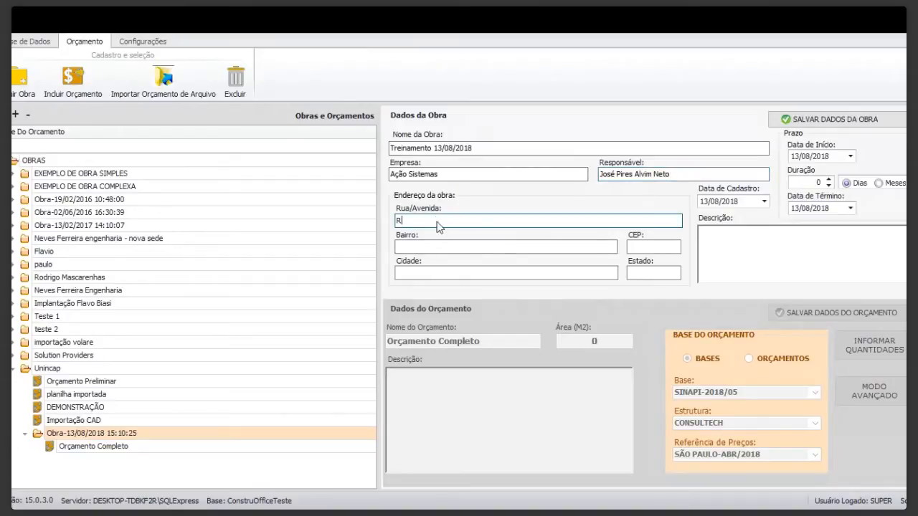
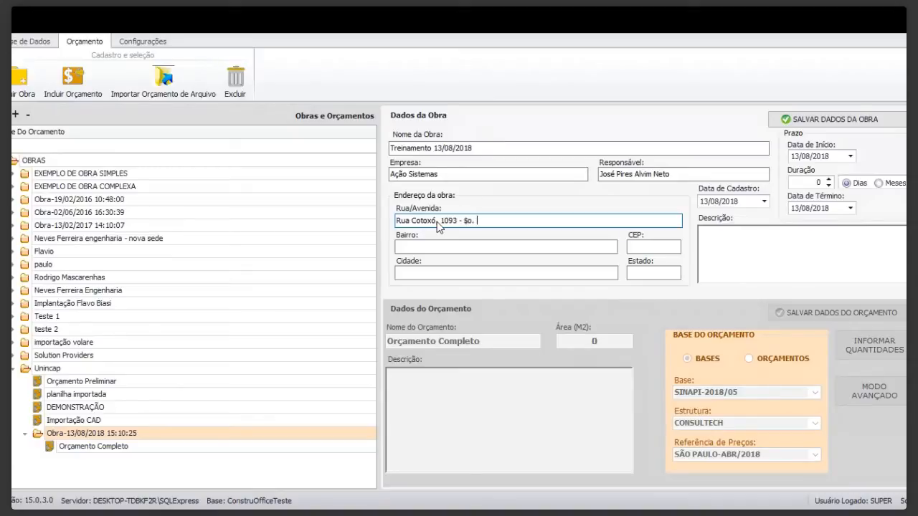
key(Tab)
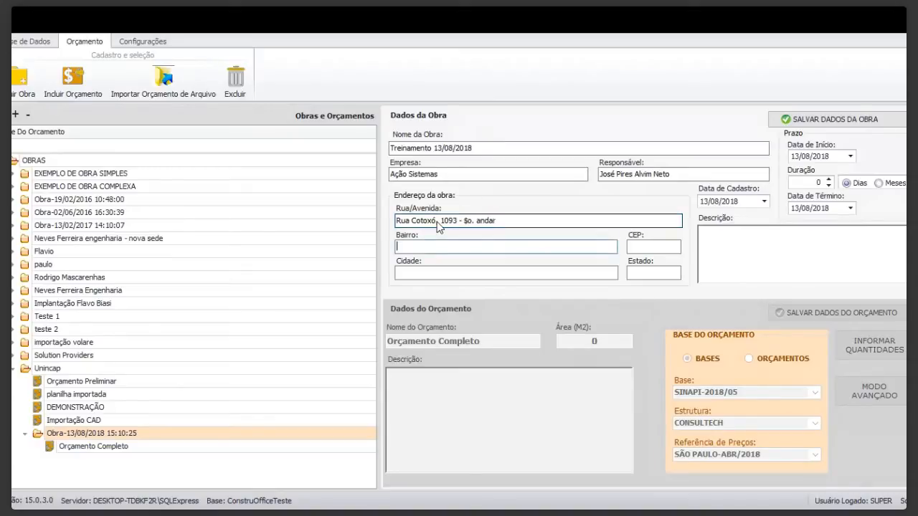
Fill in the neighbourhood and postal code of the work's address.
text(Perdizes)
key(Tab)
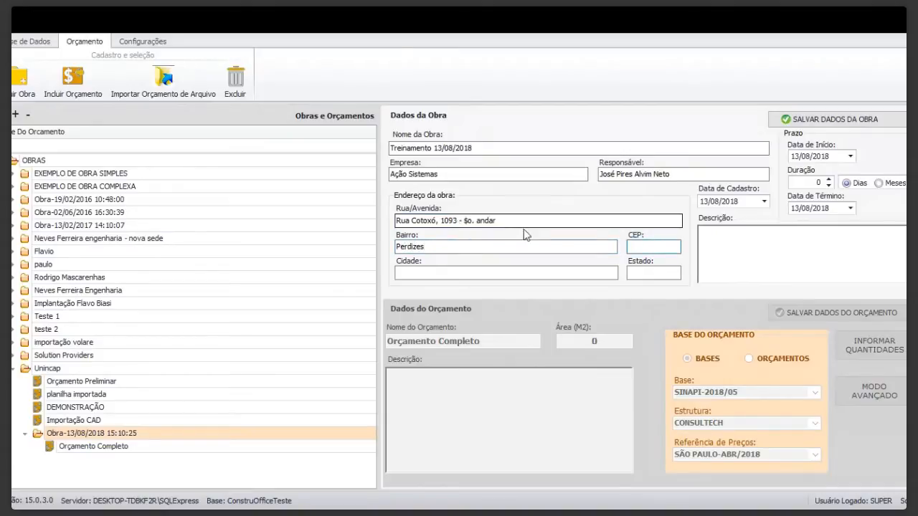
text(05021001)
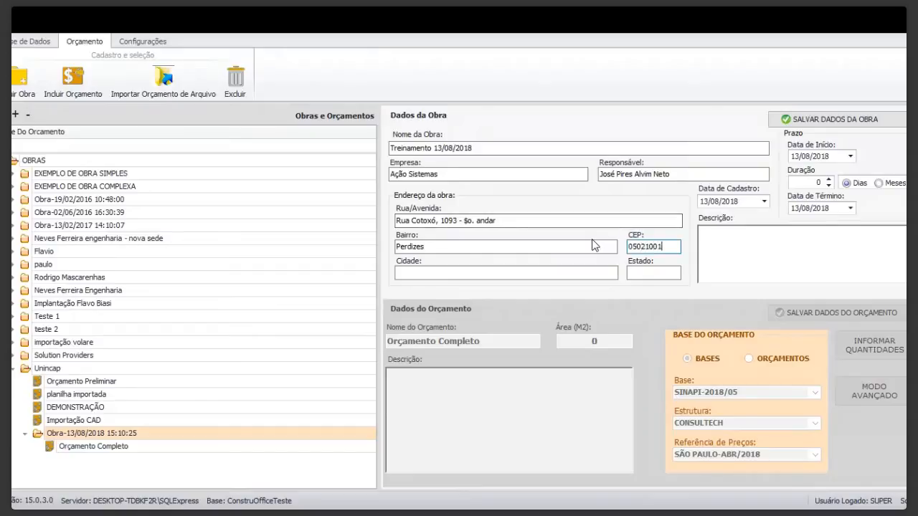
Fill in the city and state of the work's address.
key(Tab)
text(São Paulo)
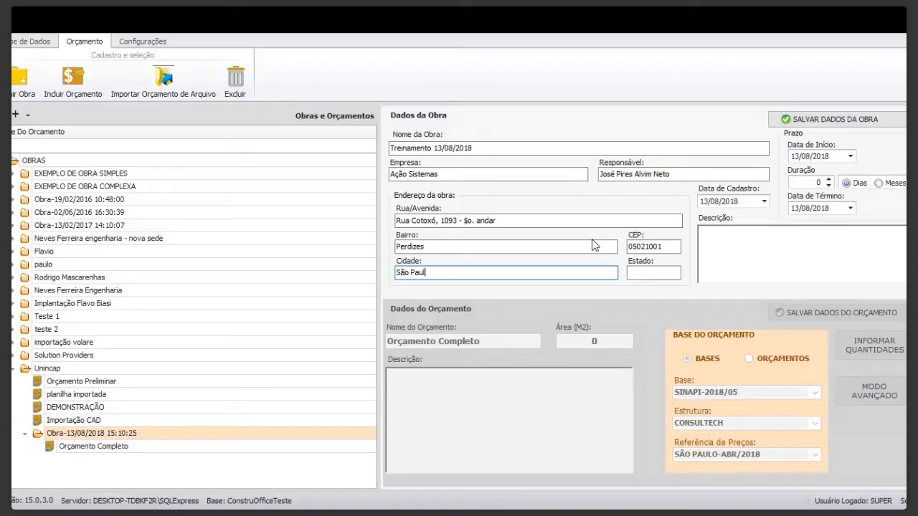
click(644, 279)
text(SP)
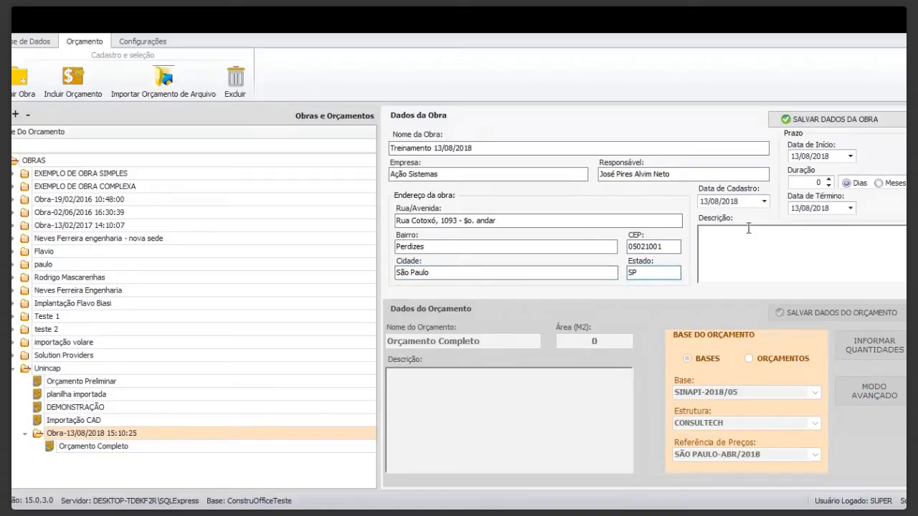
Enter "Treinamento operacional" as the work's description and save the work data.
click(718, 237)
text(Treinamento operacional)
click(804, 119)
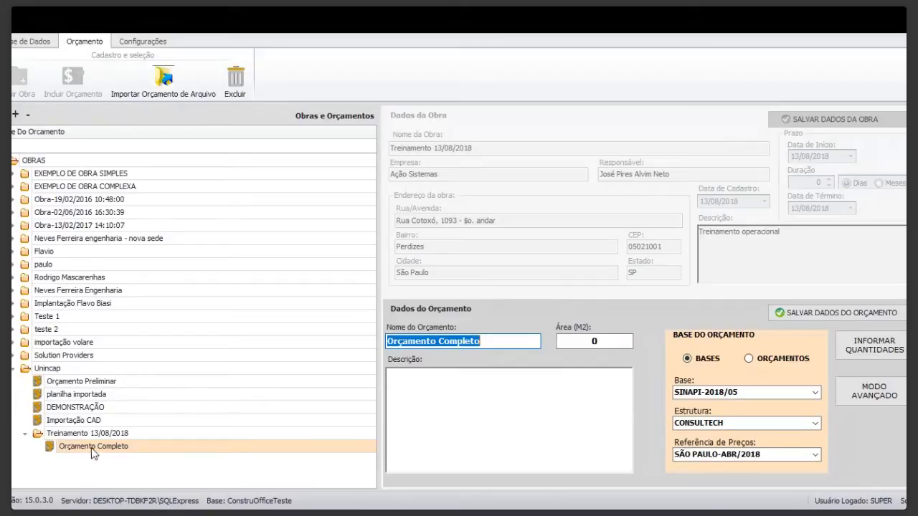
Rename the new work's budget "Orçamento Preniminar" and set its area to 1500 m².
click(479, 342)
key(BackSpace)
key(BackSpace)
key(BackSpace)
key(BackSpace)
key(BackSpace)
key(BackSpace)
key(BackSpace)
key(BackSpace)
key(BackSpace)
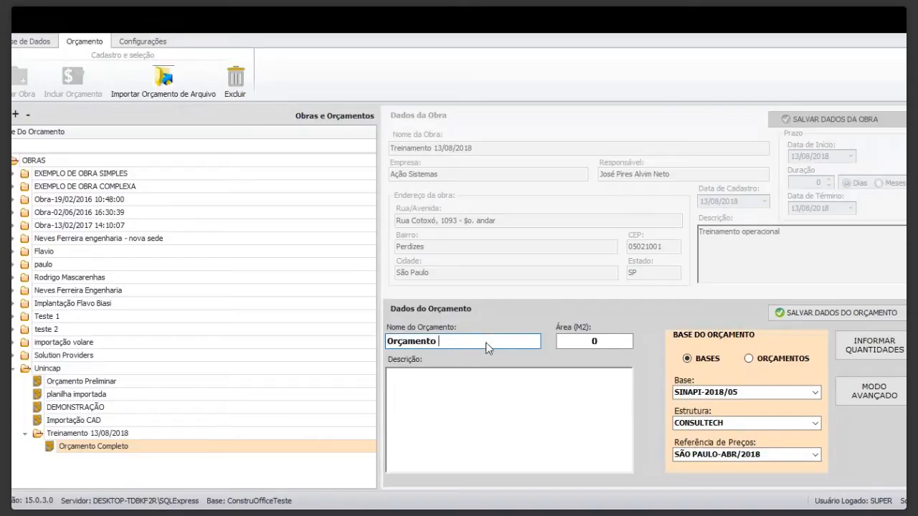
text(Preniminar)
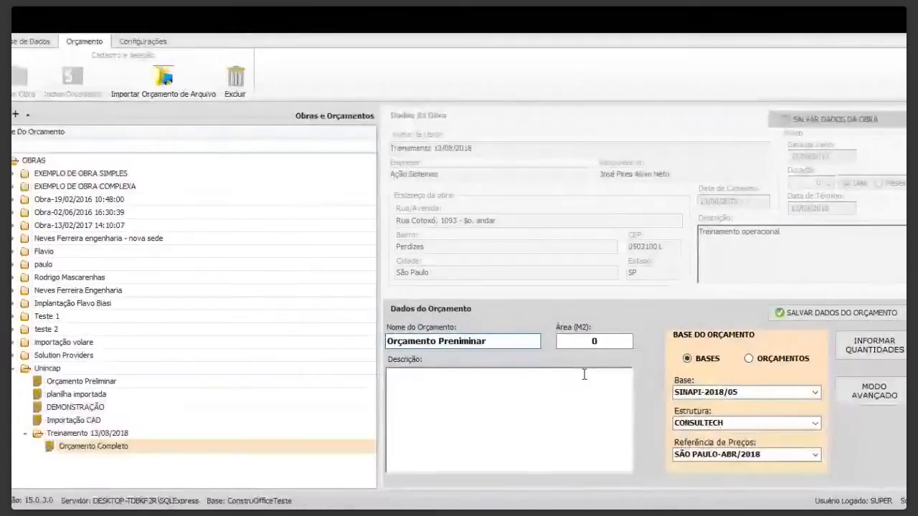
click(600, 342)
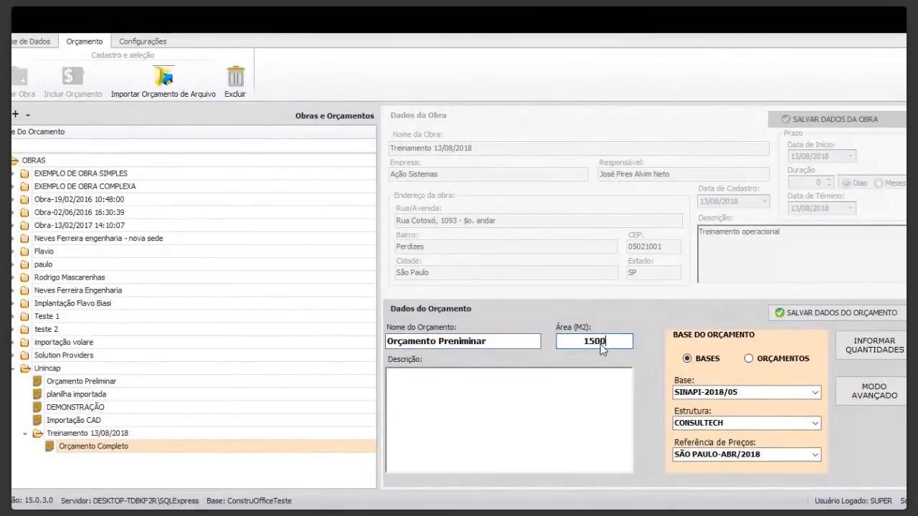
text(1500)
click(484, 394)
text(o)
key(BackSpace)
text(pRIMEI)
key(BackSpace)
key(BackSpace)
key(BackSpace)
key(BackSpace)
key(BackSpace)
key(BackSpace)
text(mEU PRIMEIRO O)
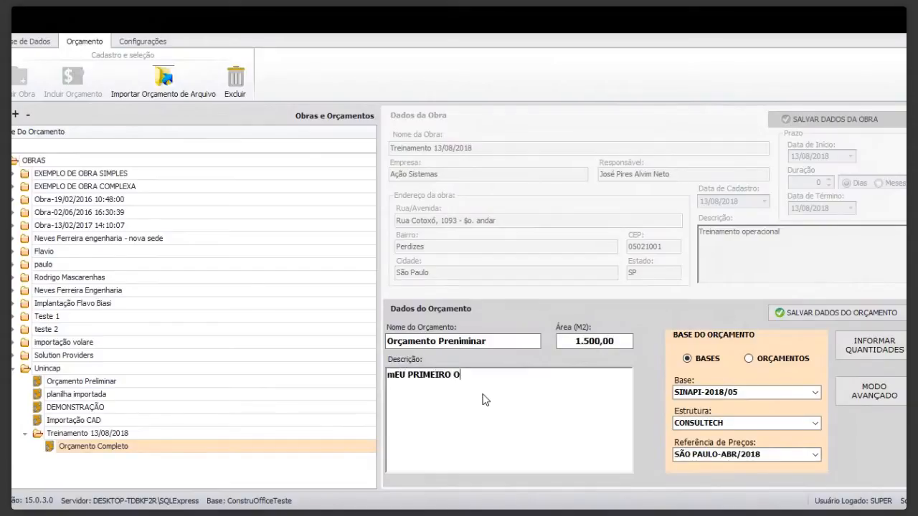
text(RÇAMENTO)
key(BackSpace)
key(BackSpace)
key(BackSpace)
key(BackSpace)
key(BackSpace)
key(BackSpace)
key(BackSpace)
key(BackSpace)
key(BackSpace)
key(BackSpace)
key(BackSpace)
key(BackSpace)
key(BackSpace)
key(BackSpace)
key(BackSpace)
key(BackSpace)
key(BackSpace)
key(BackSpace)
key(BackSpace)
key(BackSpace)
key(BackSpace)
Enter "Meu primeiro orçamento no ConstruOffice" as the budget's description.
text(Meu)
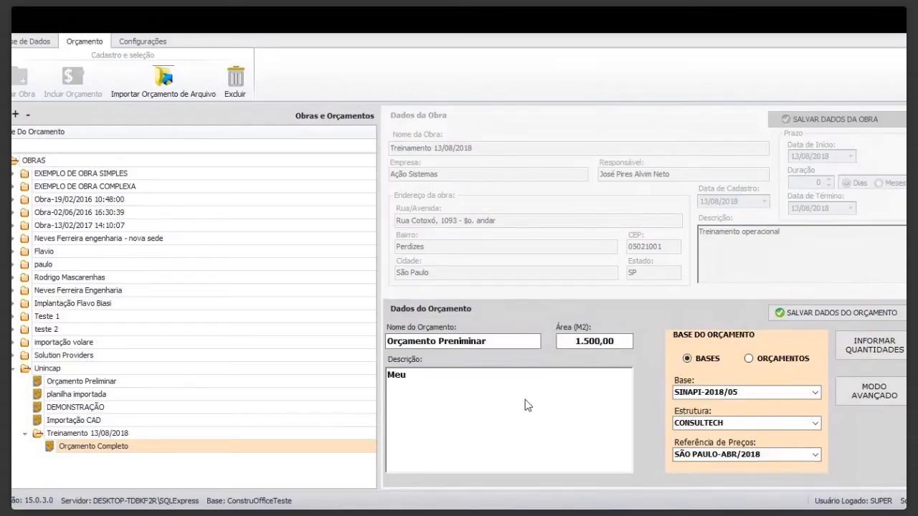
text( primeiro orçamenr)
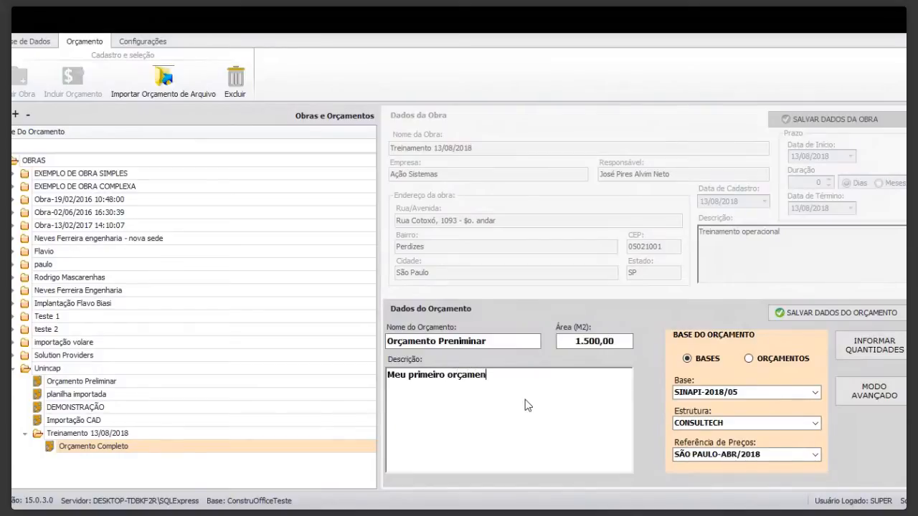
key(BackSpace)
text(to n)
key(BackSpace)
key(BackSpace)
text(ConstruOffice)
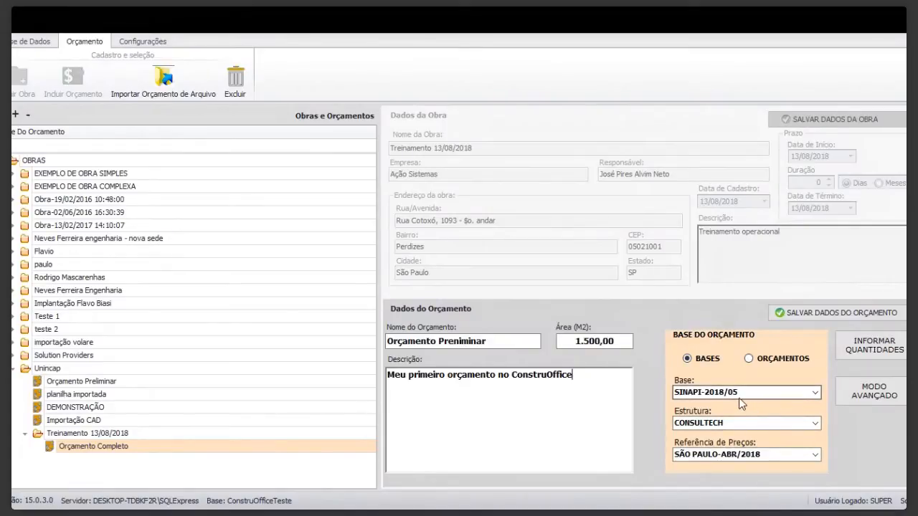
Choose SINAPI-2018/05 as the budget's base and SÃO PAULO-ABR/2018 as its price reference.
click(815, 395)
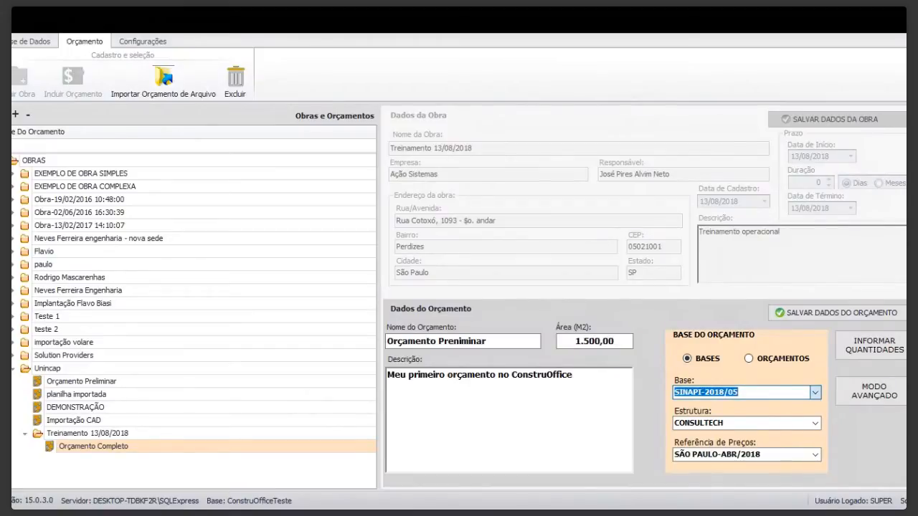
click(768, 474)
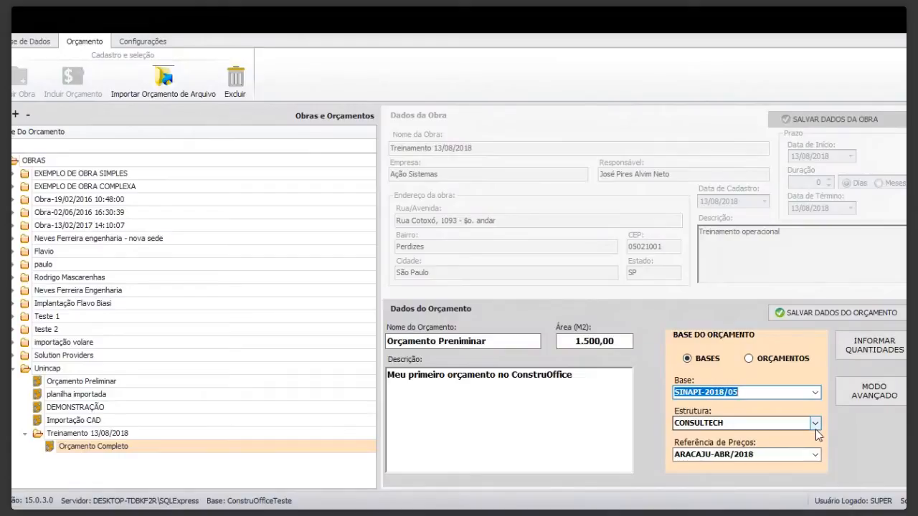
click(816, 455)
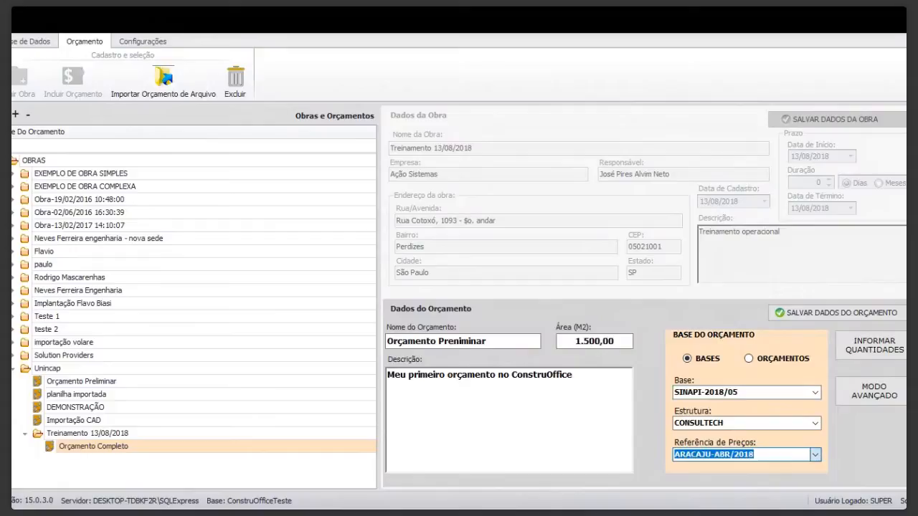
click(724, 424)
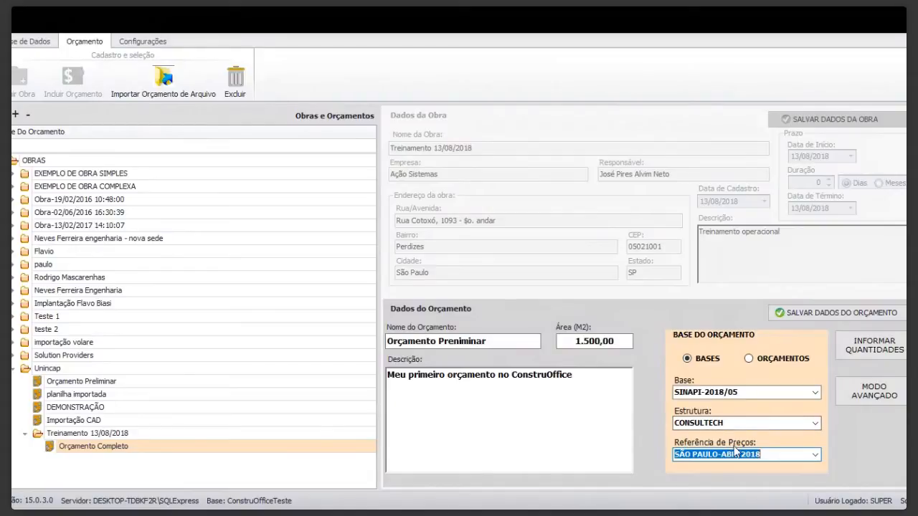
click(767, 457)
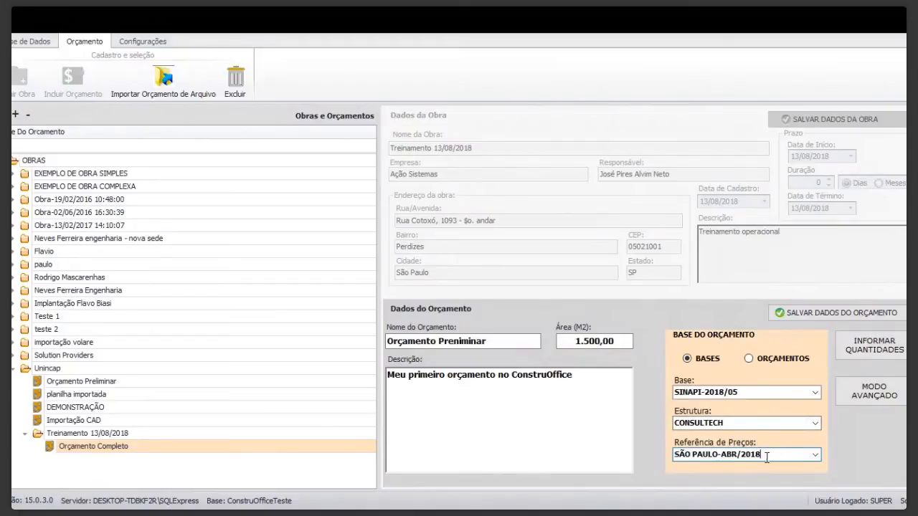
Save the budget data and open the budget's item and quantity entry.
click(801, 316)
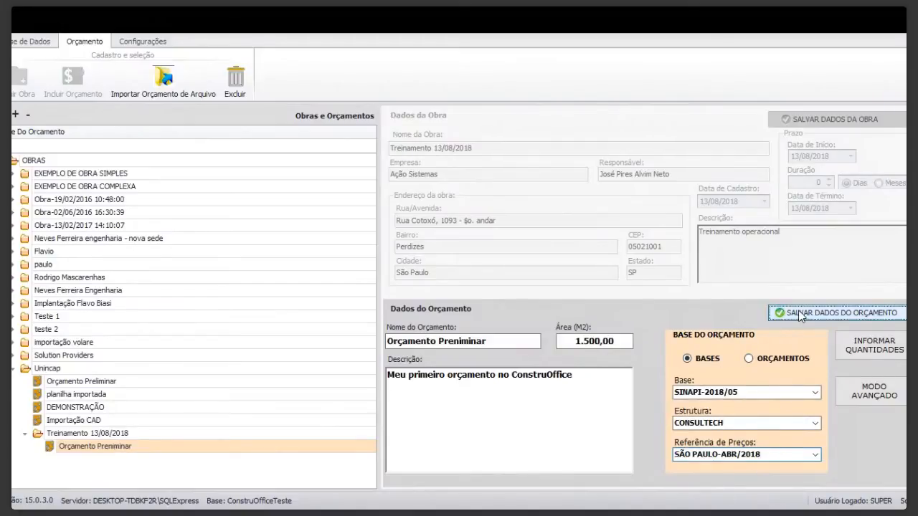
click(869, 351)
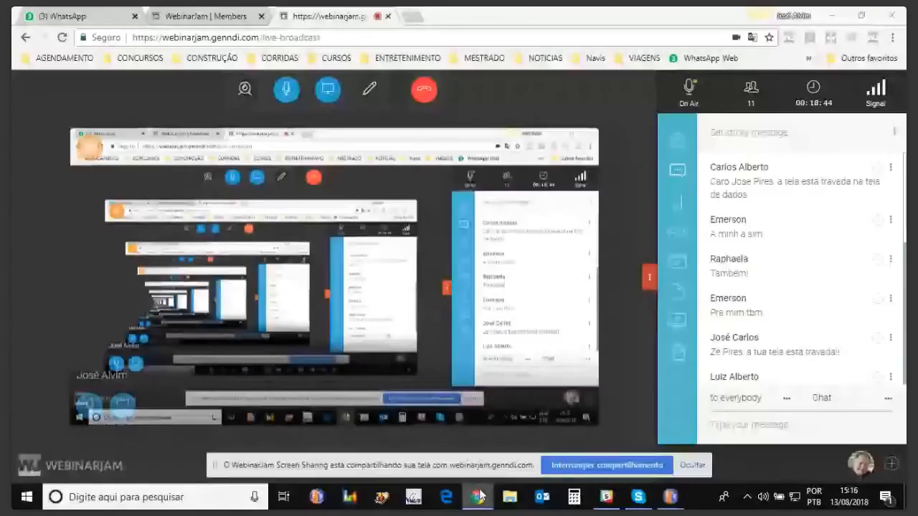
Switch to the ConstruOffice quantities window of the Treinamento 13/08/2018 budget and hide the screen-sharing notice.
mouse_move(478, 497)
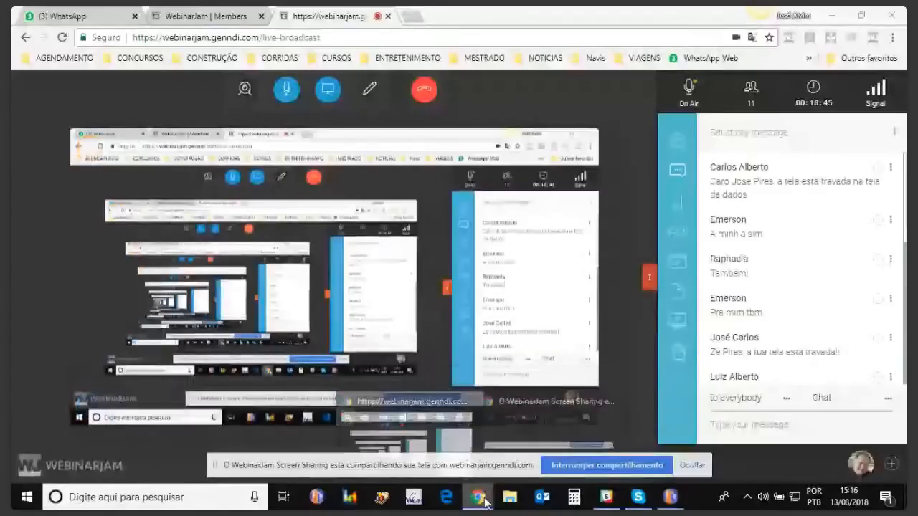
mouse_move(672, 502)
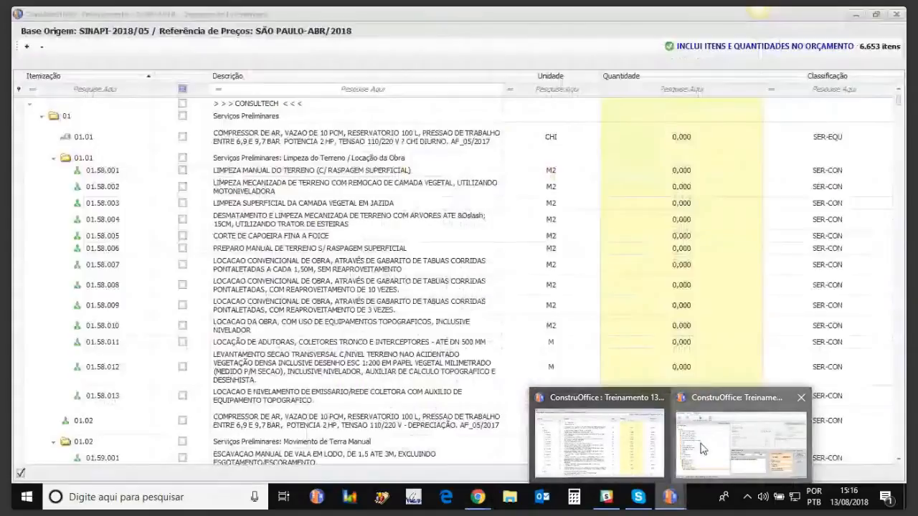
click(703, 449)
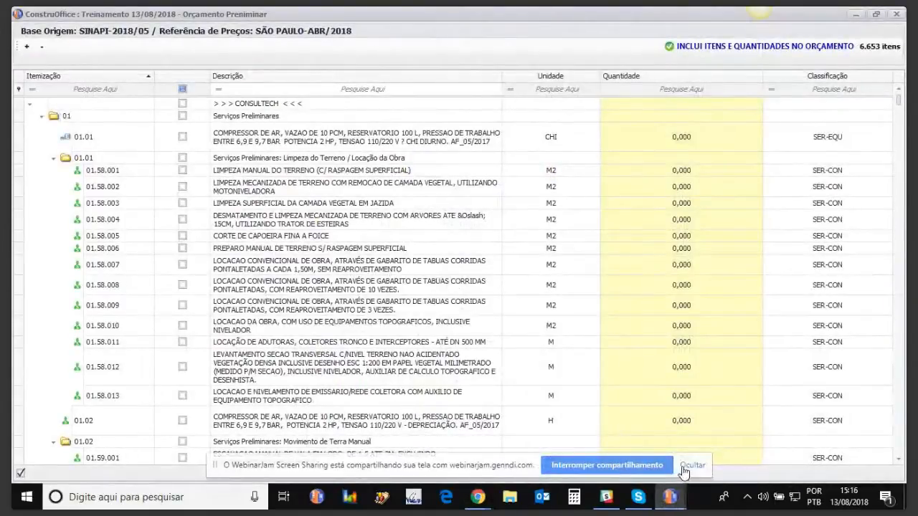
click(685, 469)
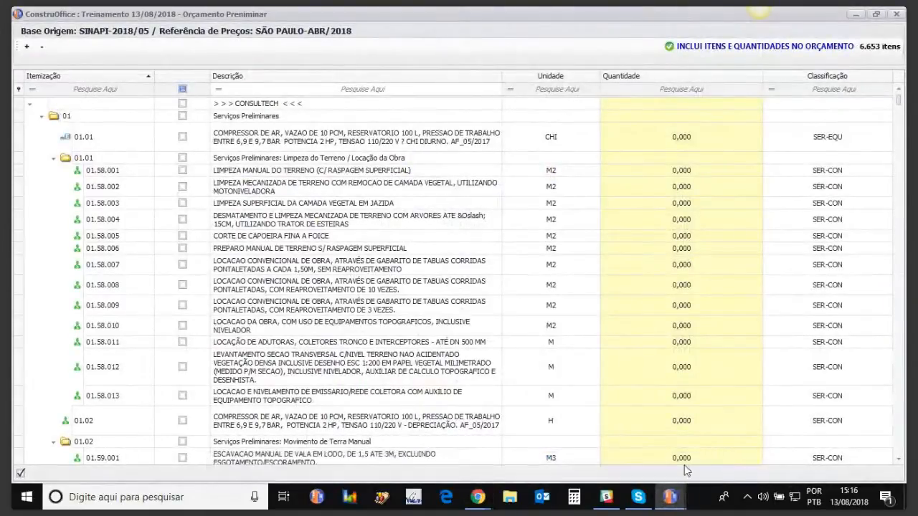
Switch to the WebinarJam live broadcast page in Chrome.
click(479, 497)
click(435, 445)
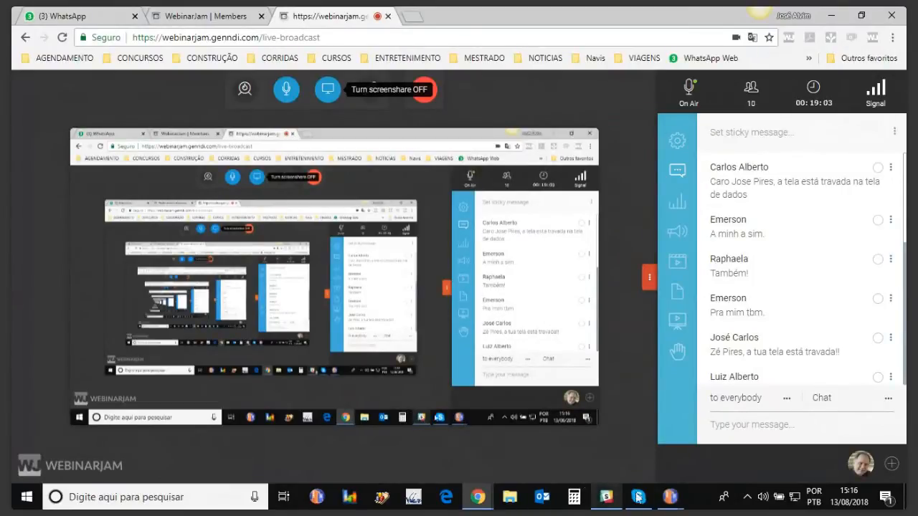
Switch back to the ConstruOffice item and quantity window of the Treinamento 13/08/2018 budget.
mouse_move(609, 498)
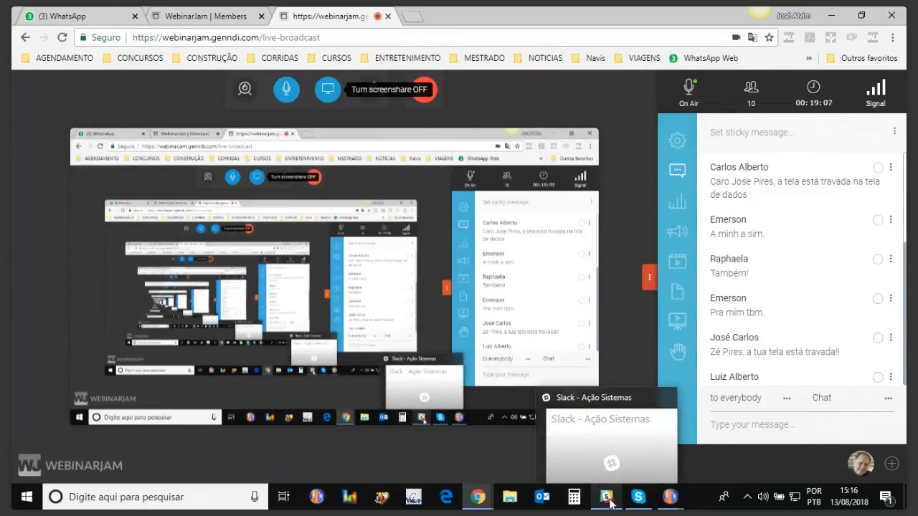
mouse_move(670, 497)
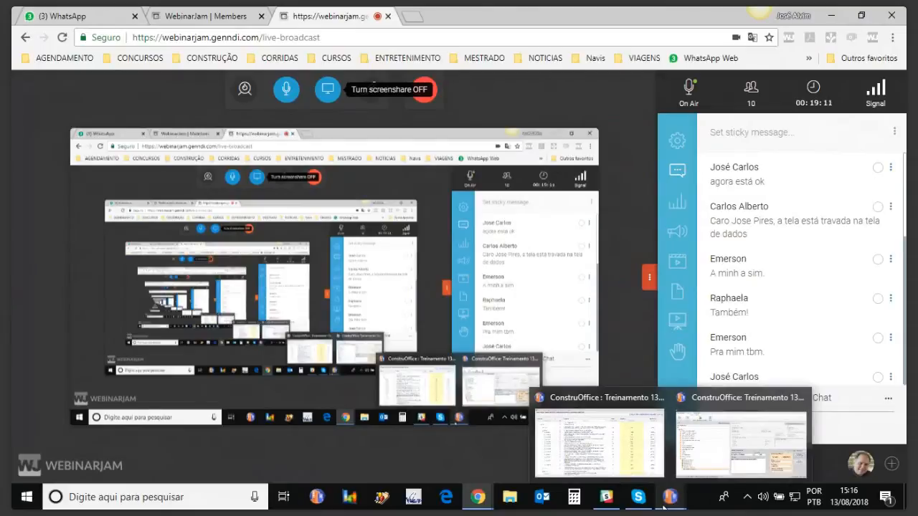
mouse_move(703, 462)
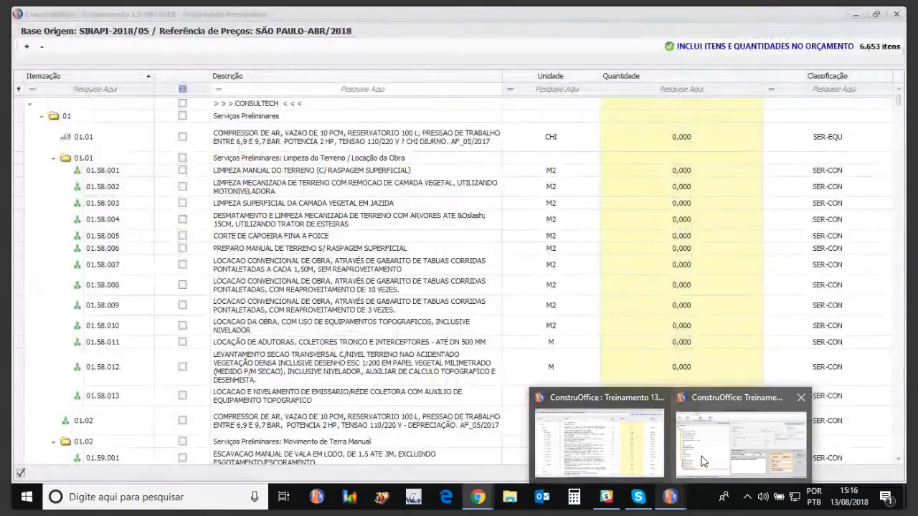
mouse_move(629, 468)
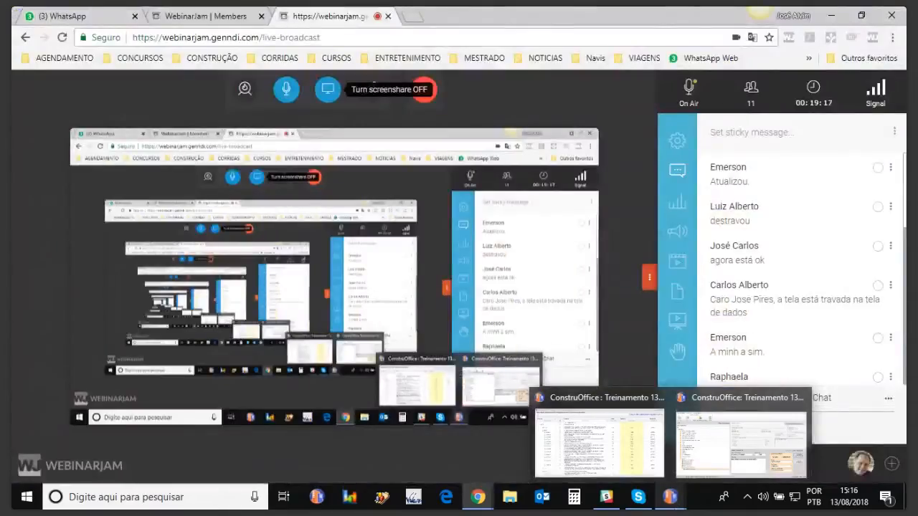
click(685, 467)
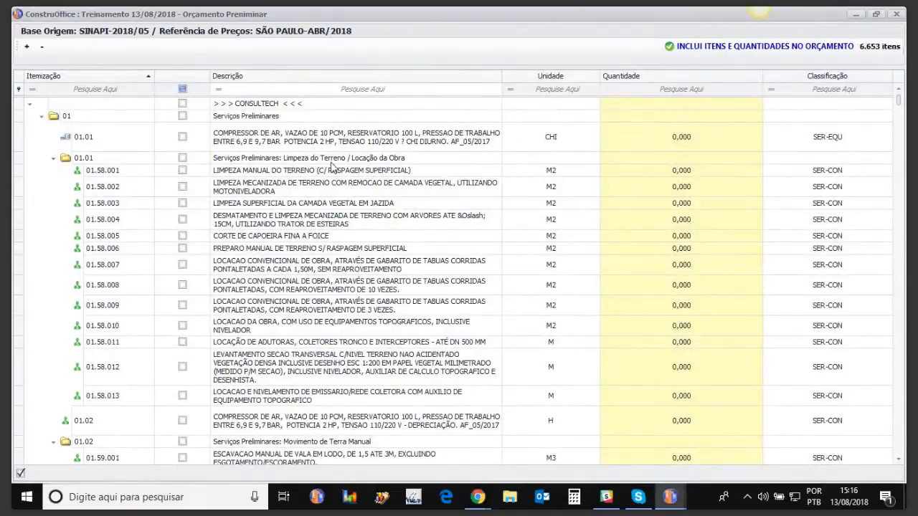
View the comparison options of the Descrição filter and dismiss them without choosing one.
click(219, 92)
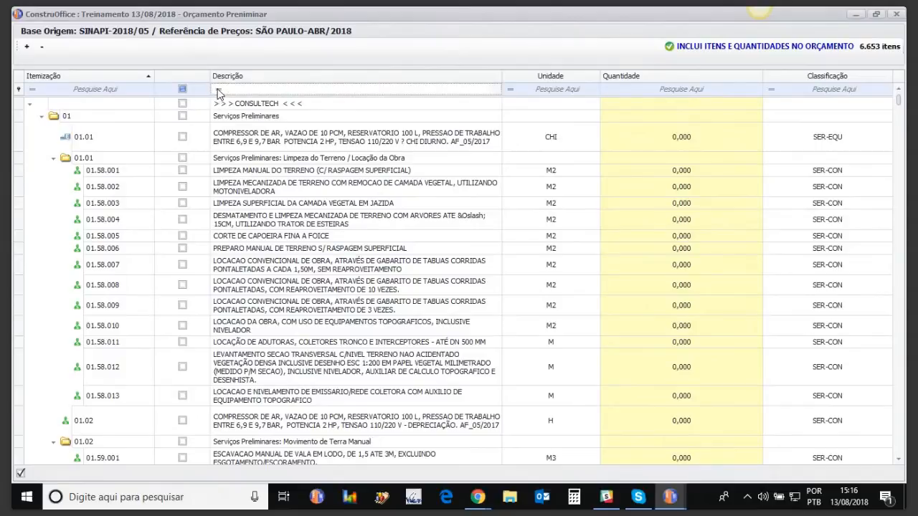
click(219, 91)
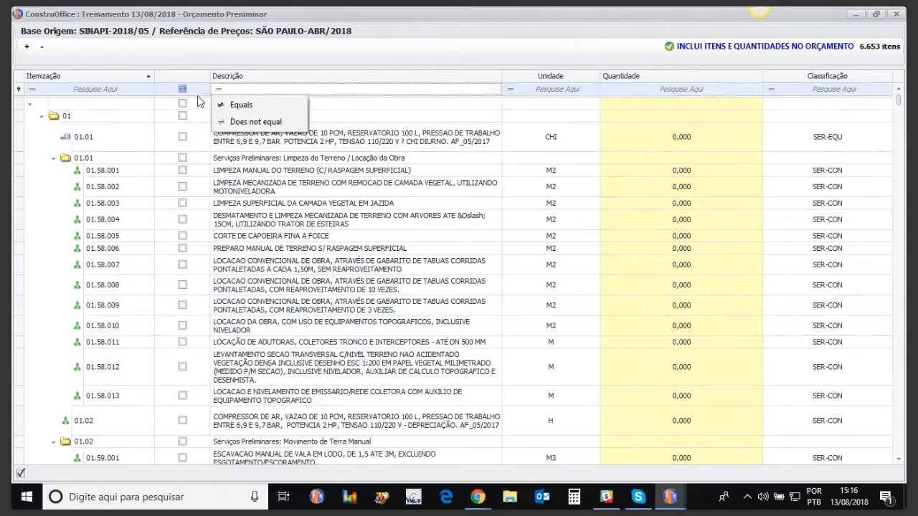
click(423, 174)
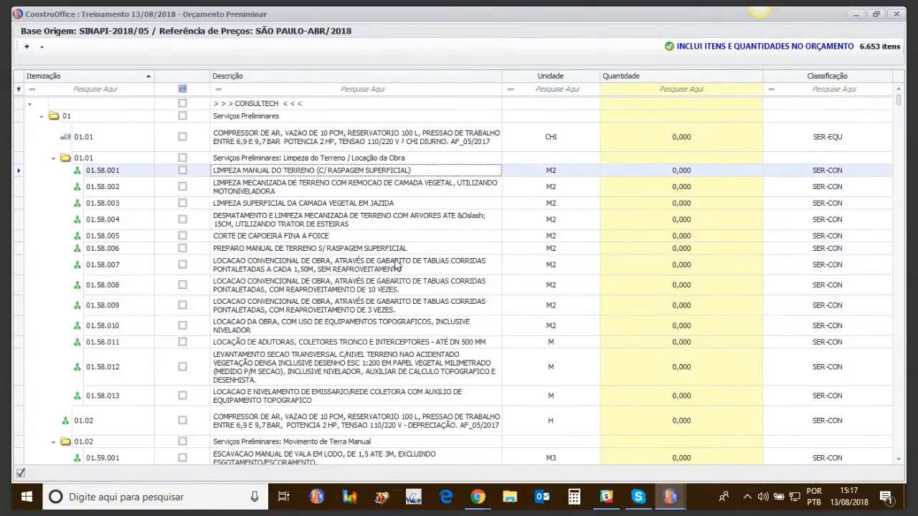
Check the live broadcast chat on the WebinarJam page in Chrome and return to the ConstruOffice quantities window.
click(477, 500)
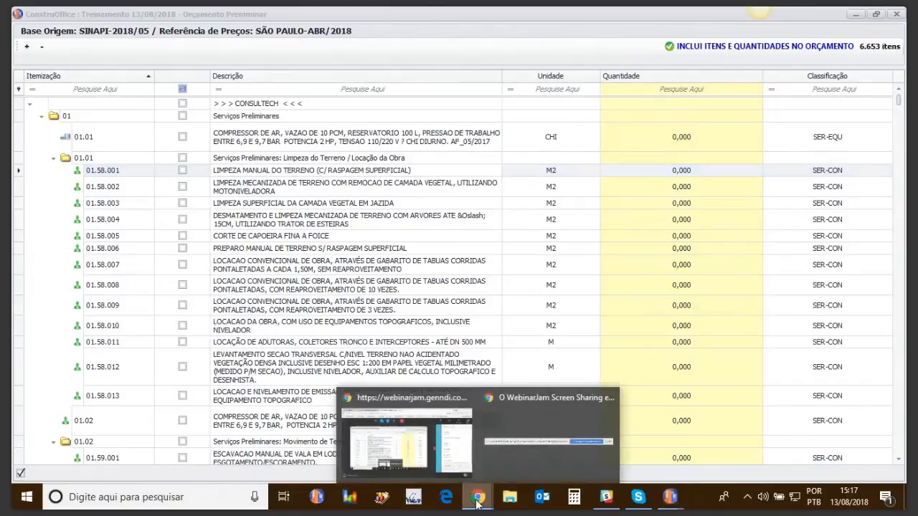
click(383, 462)
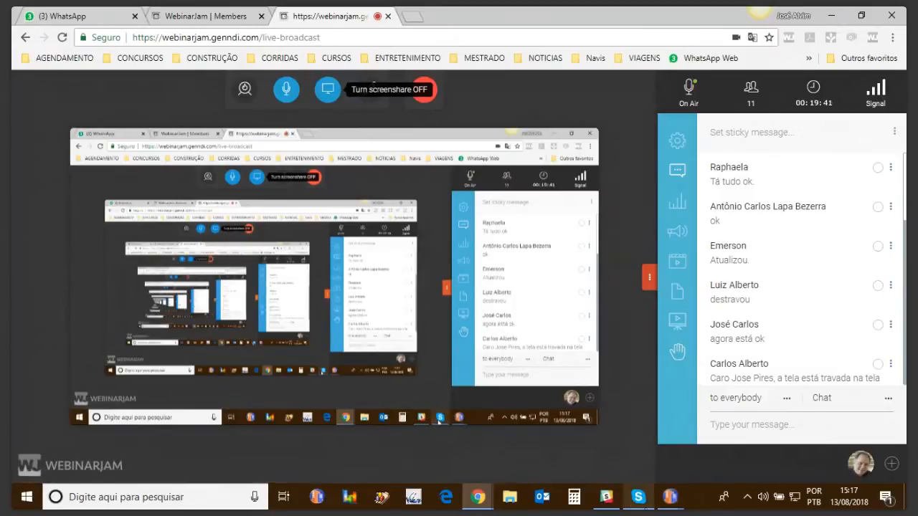
click(723, 454)
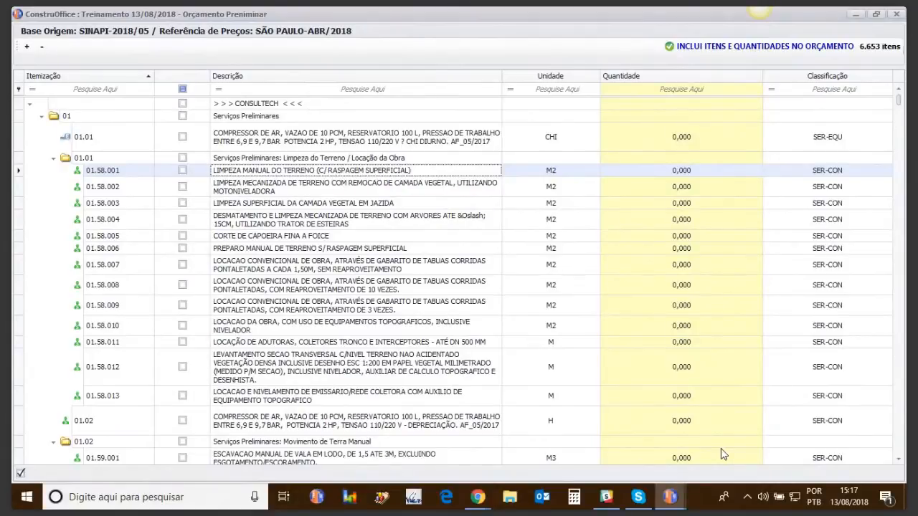
View the item structure collapsed and fully expanded, and point out the search fields for Descrição and Unidade.
click(43, 47)
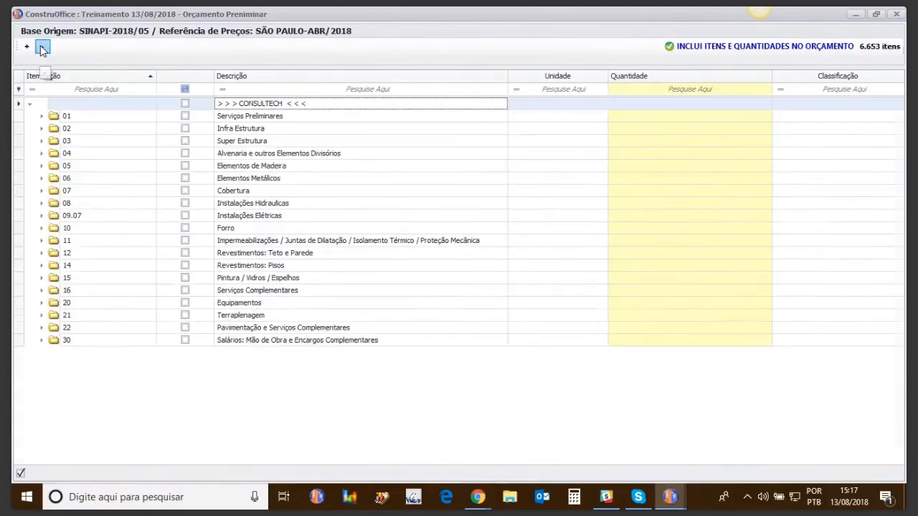
click(27, 47)
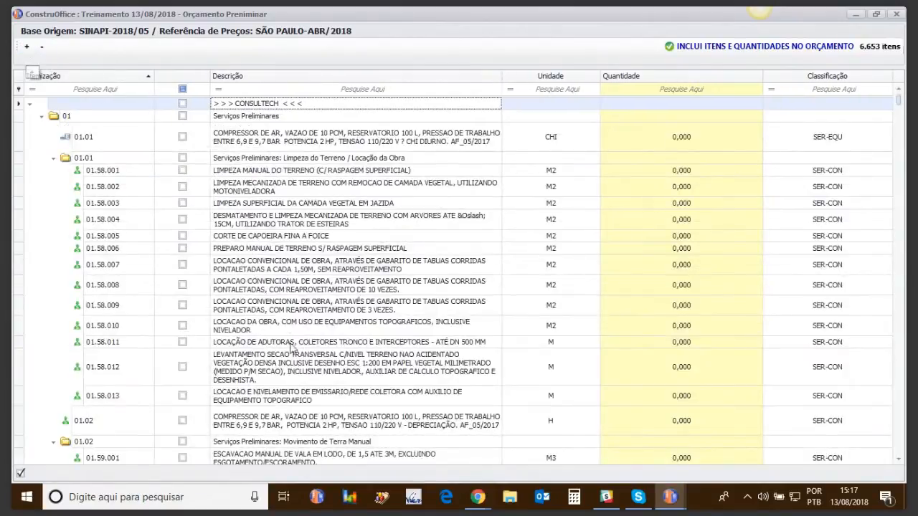
mouse_move(899, 101)
mouse_down()
mouse_move(899, 454)
mouse_move(900, 100)
mouse_up()
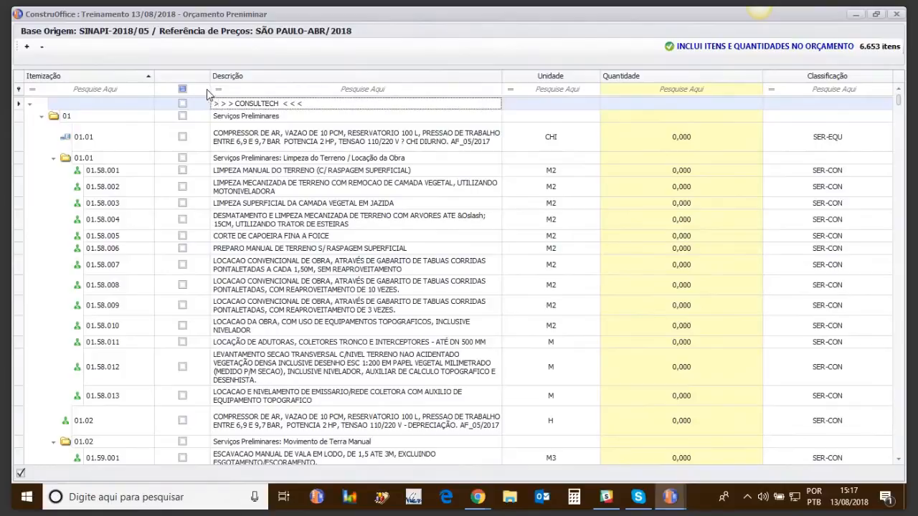
click(391, 89)
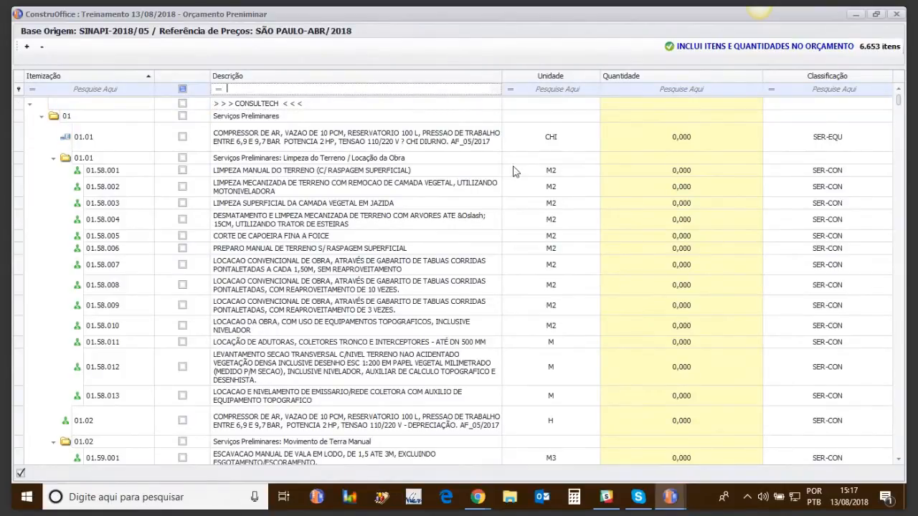
click(566, 91)
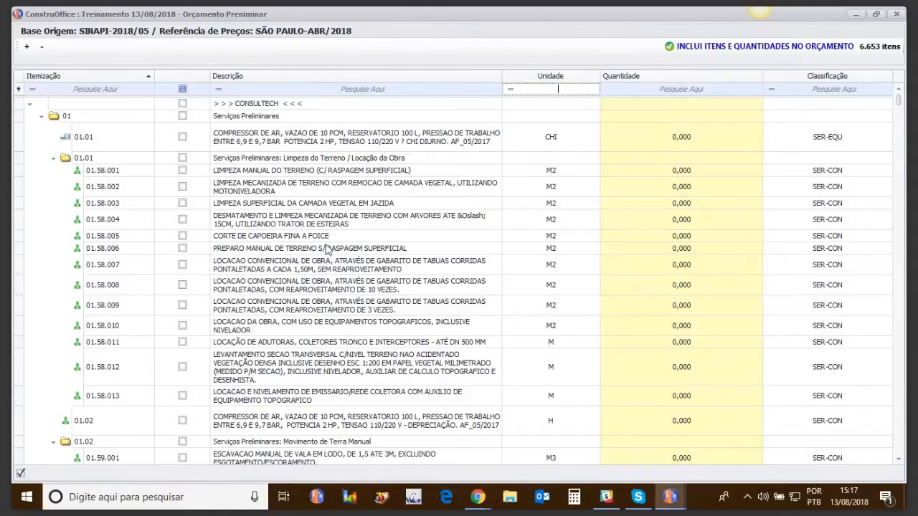
Collapse the item structure, expand Infra Estrutura: Escavação Manual (02.01), and set the quantity of item 02.01.002 to 55.
click(42, 47)
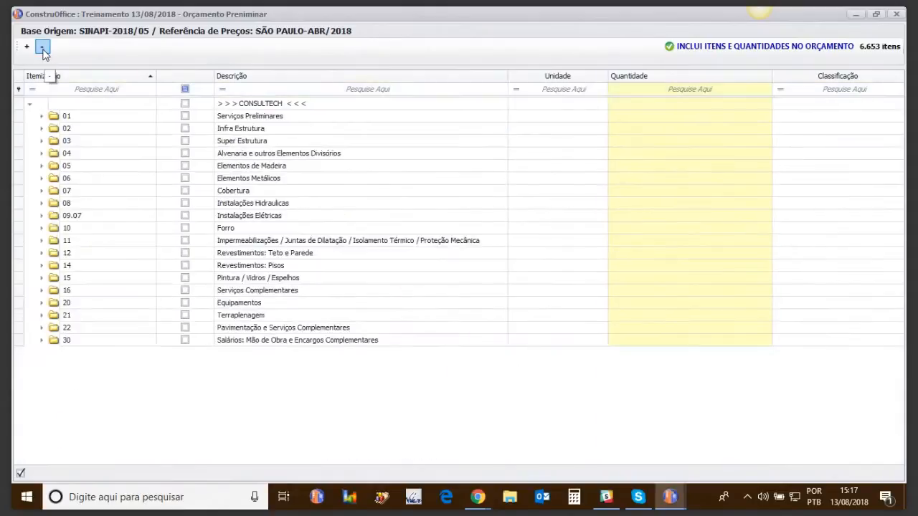
click(41, 130)
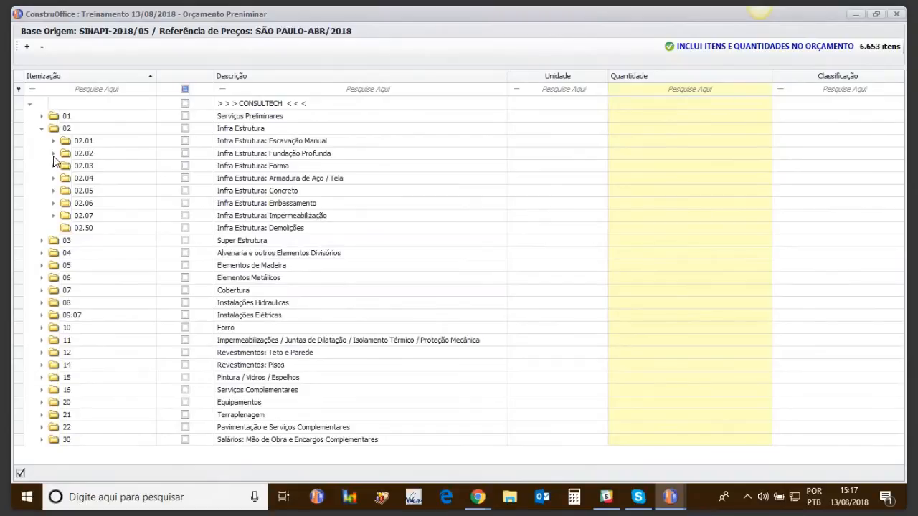
click(55, 143)
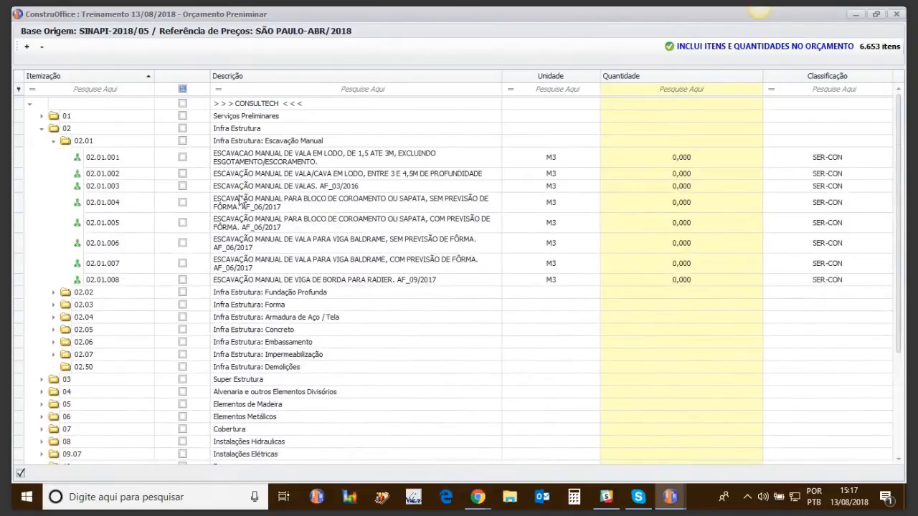
click(672, 175)
click(672, 174)
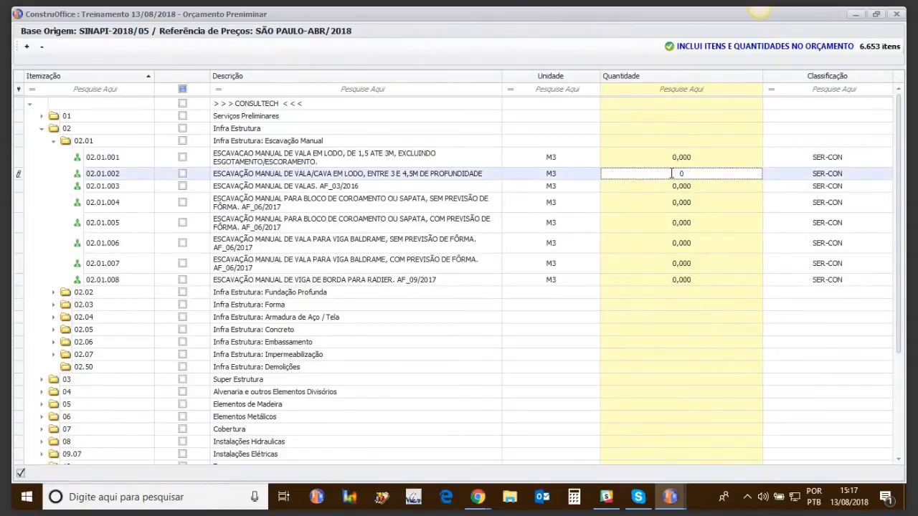
text(55)
key(Return)
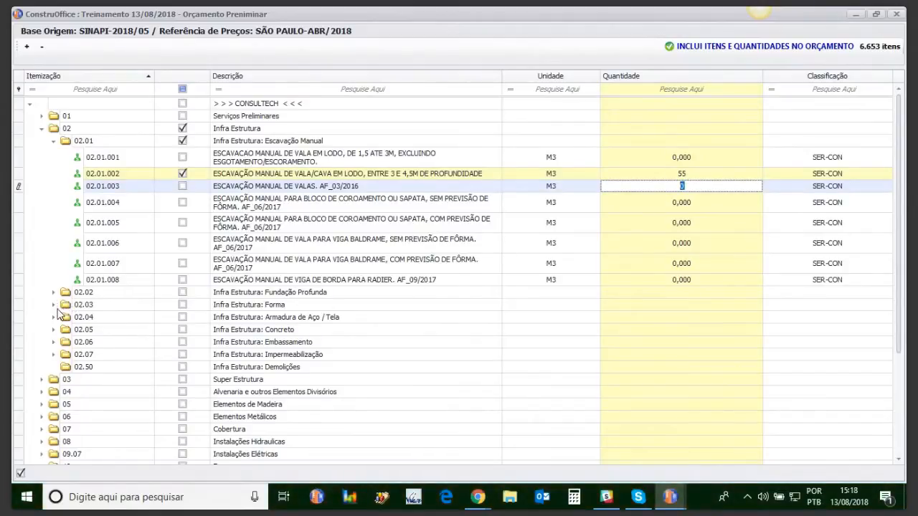
Expand Infra Estrutura: Forma (02.03) and set the quantity of the footing formwork item 02.03.006 to 150.
click(56, 306)
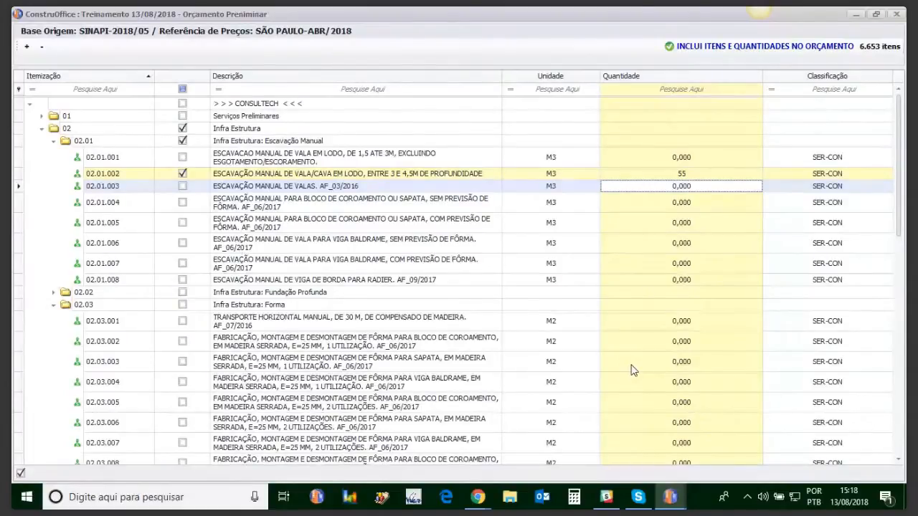
scroll(632, 370, down, 3)
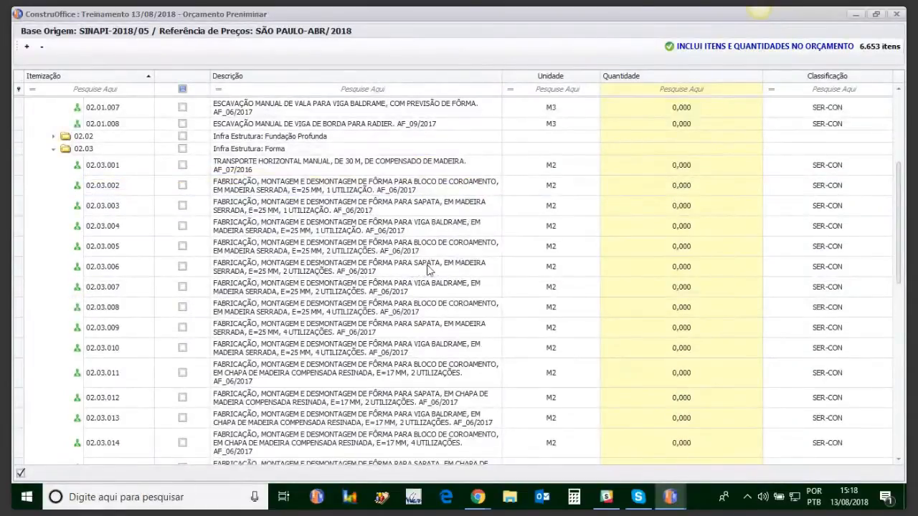
click(673, 269)
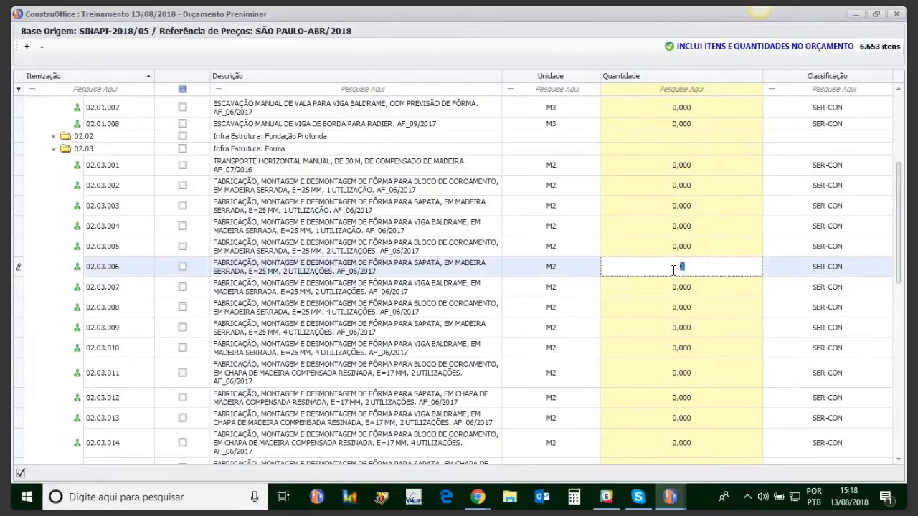
text(150)
key(Return)
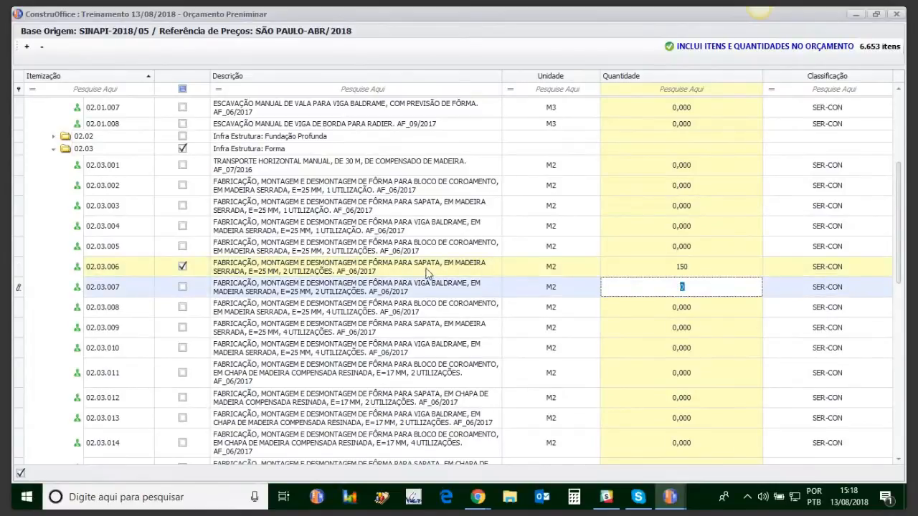
Collapse the Forma (02.03) and Escavação Manual (02.01) groups and close the quantities window without including the items.
click(53, 149)
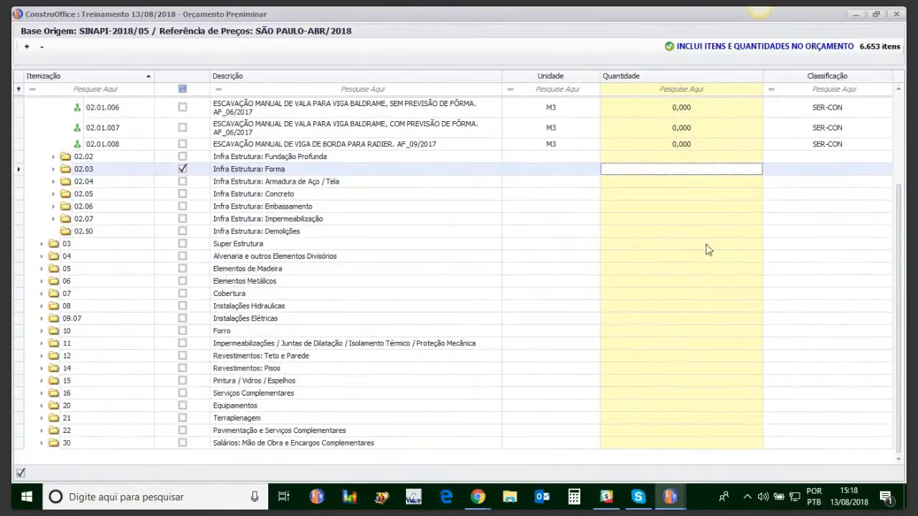
drag(902, 223, 902, 134)
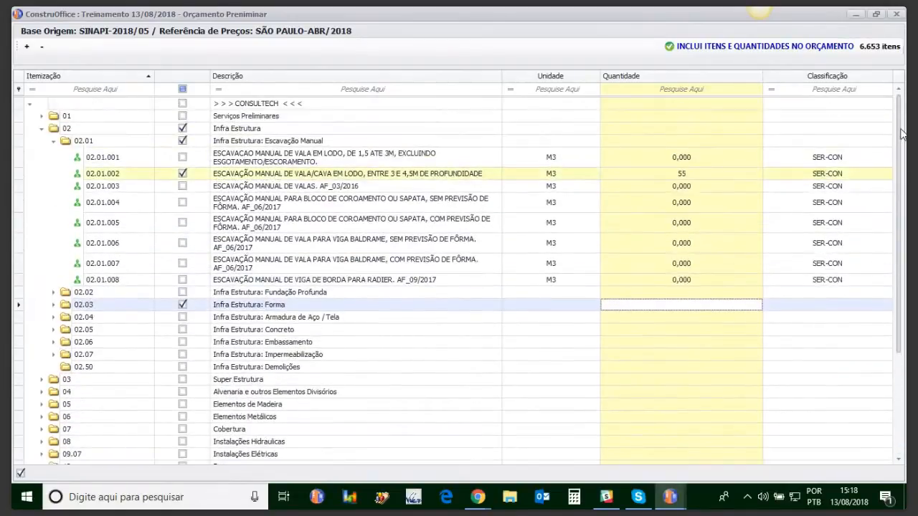
click(55, 142)
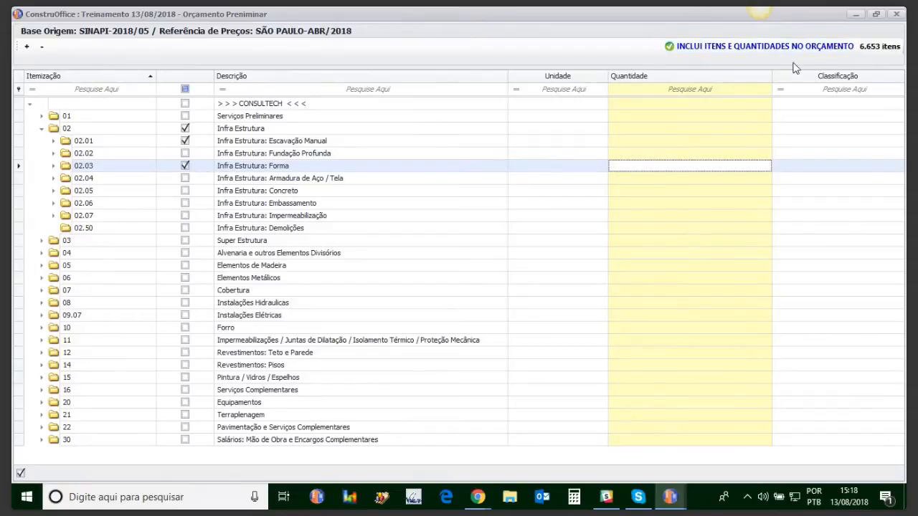
click(896, 14)
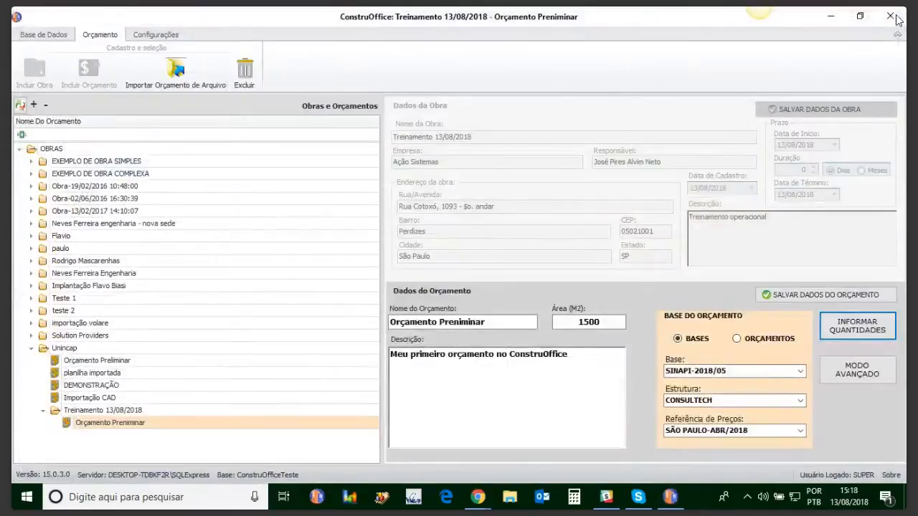
Open the Orçamento Preniminar budget of Treinamento 13/08/2018 to view its items, and close it again.
click(87, 427)
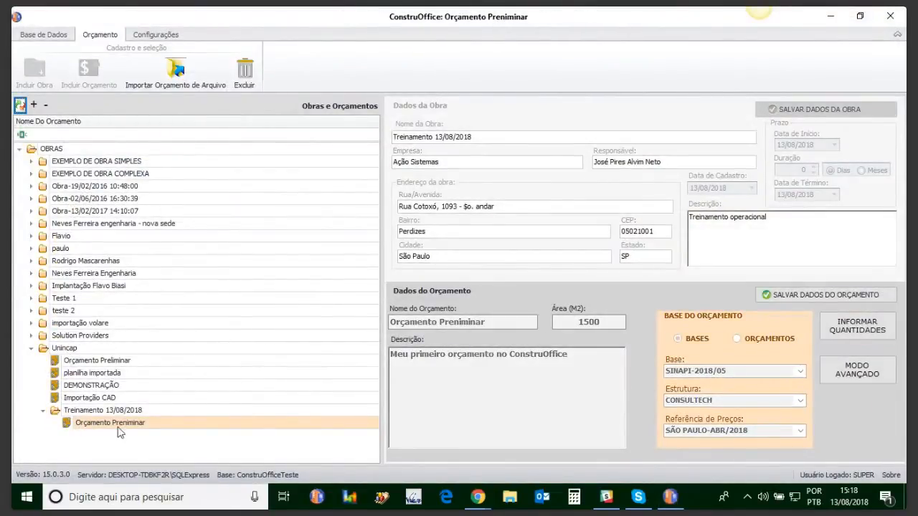
double_click(122, 429)
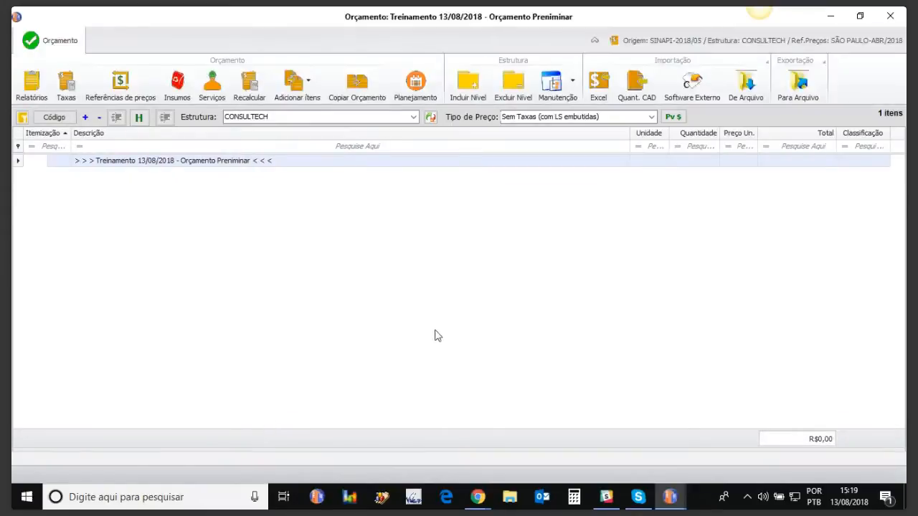
click(893, 14)
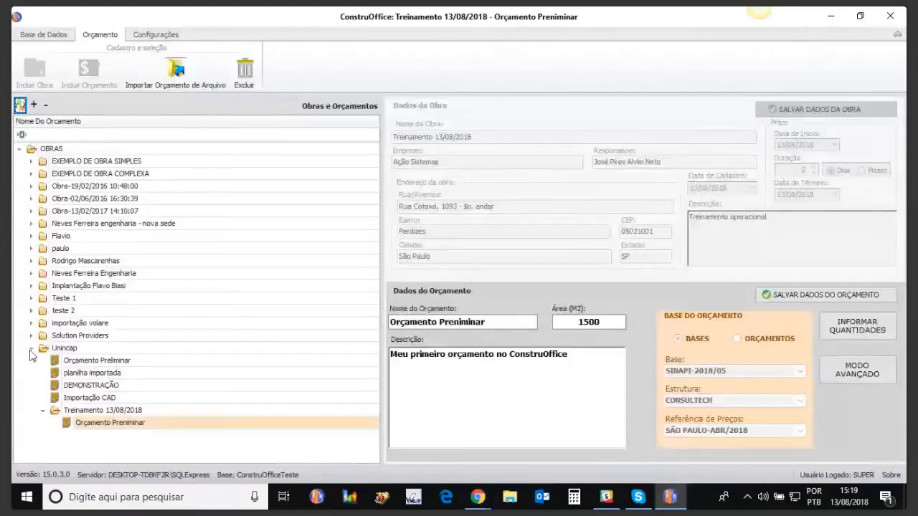
Collapse the Unincap work and add a new work directly under OBRAS.
click(31, 348)
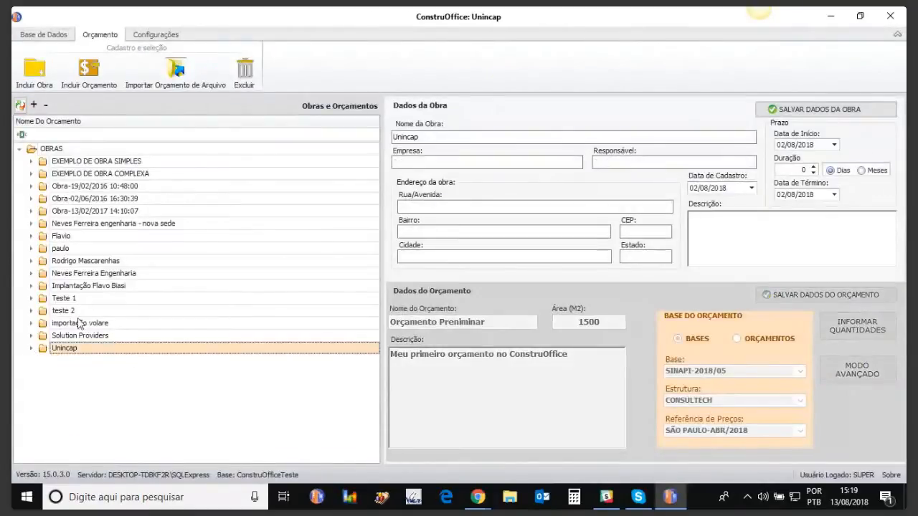
click(46, 150)
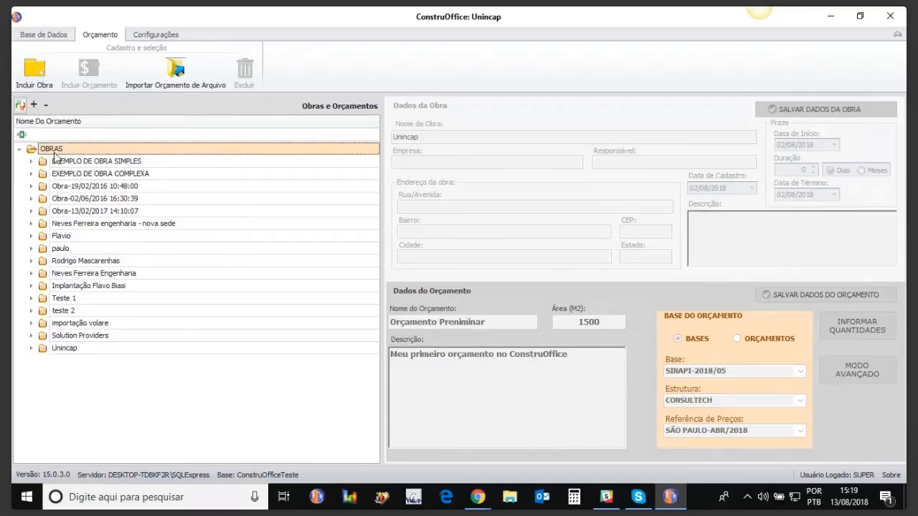
click(36, 73)
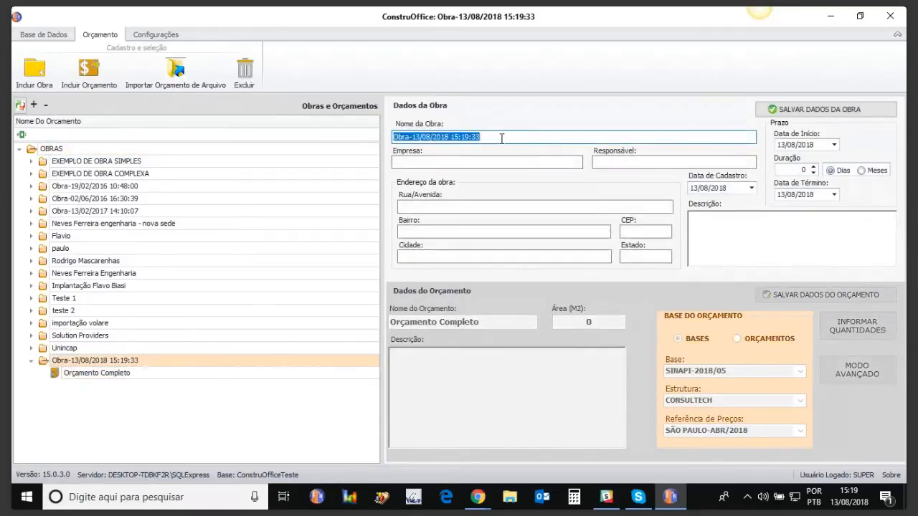
Name the new work "Treinamento ConstruOffice 13/08/2018".
text(Tr)
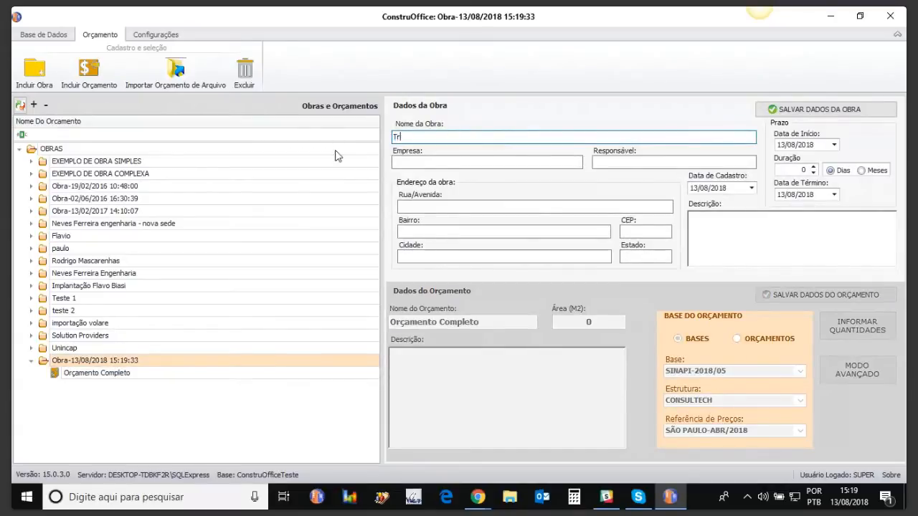
text(einamento ConstruOffice 13/08/2018)
Set the work's company to "Ação Sistemas" and enter the responsible person's full name.
click(407, 162)
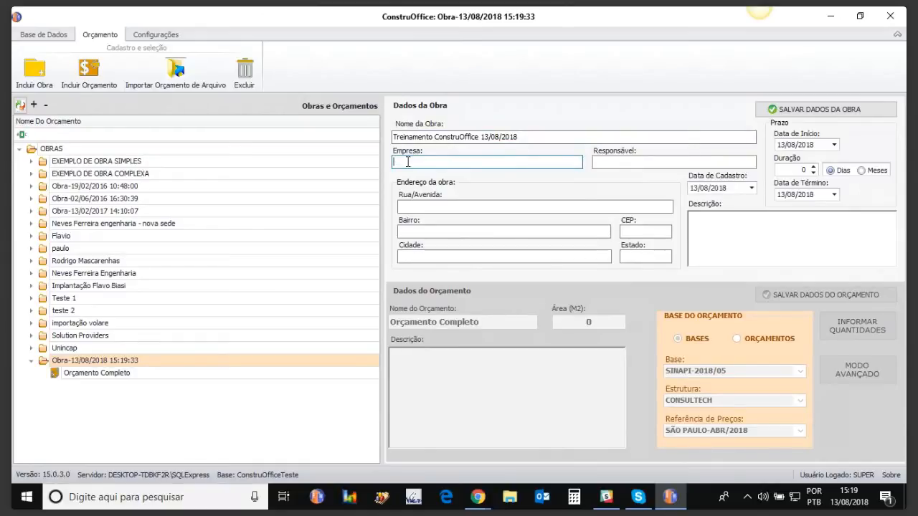
text(Ação Sistemas)
key(Tab)
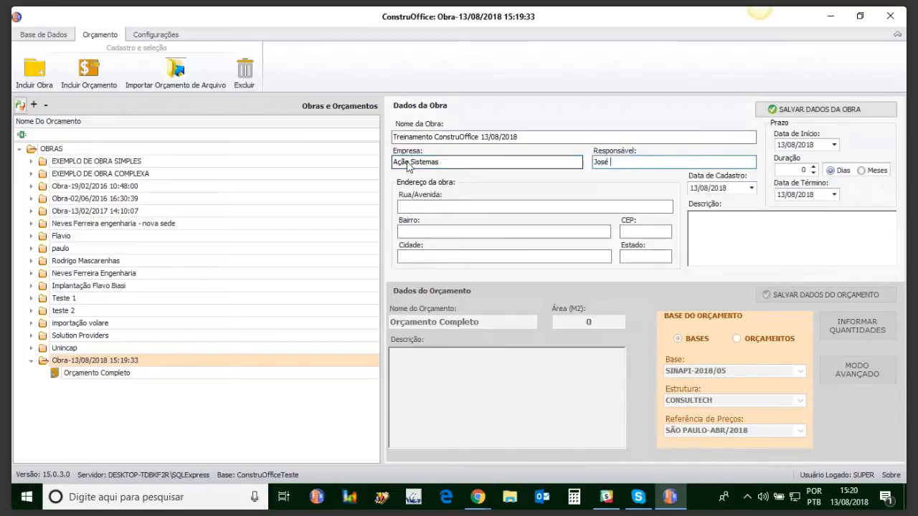
Fill in the work's street address, including the building number and floor.
key(Tab)
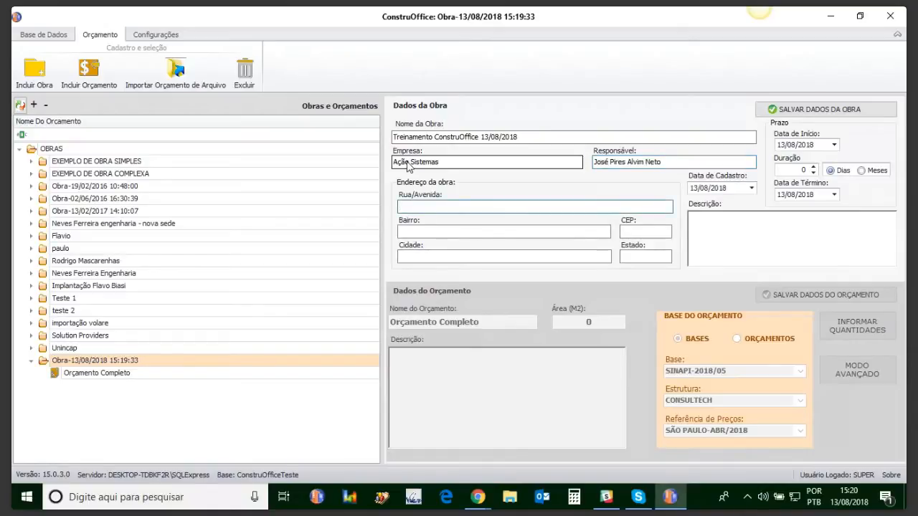
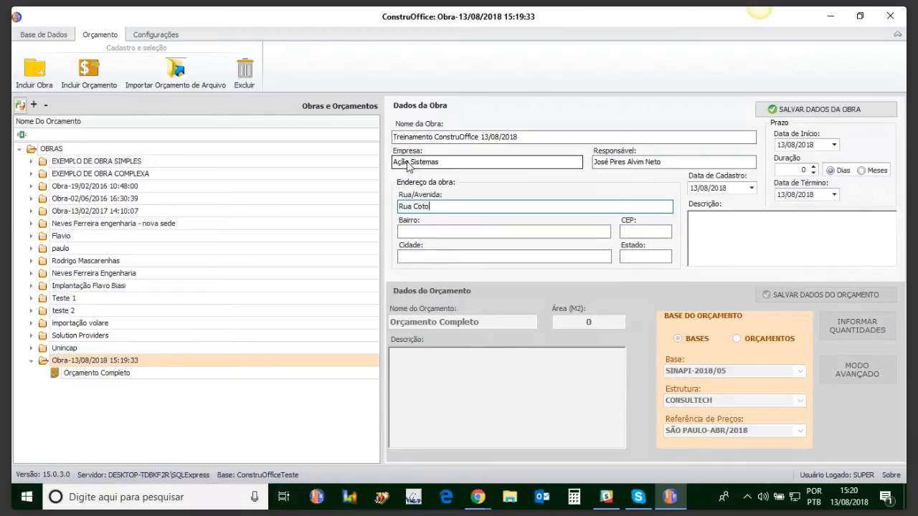
Complete the work's address with its neighbourhood, postal code, city and state.
click(407, 232)
text(Perdizes)
key(Tab)
text(05021001)
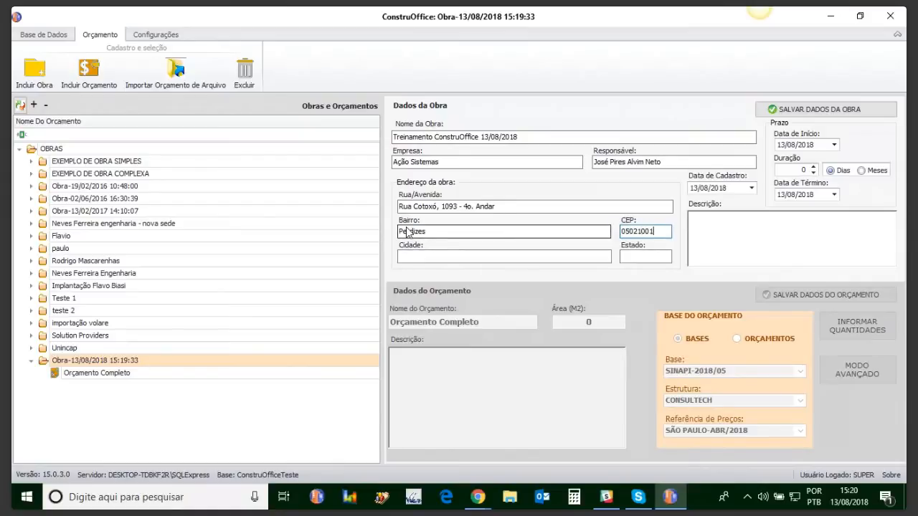
key(Tab)
text(São Paulo)
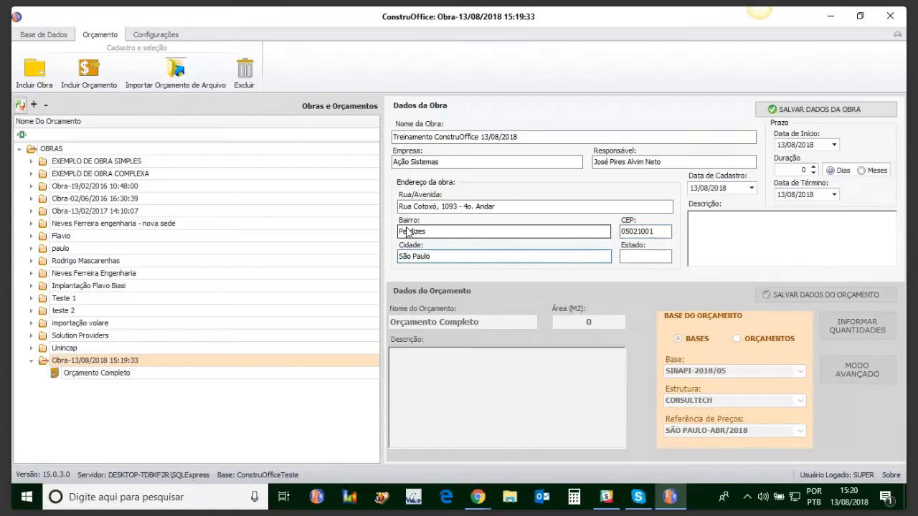
click(646, 257)
text(SP)
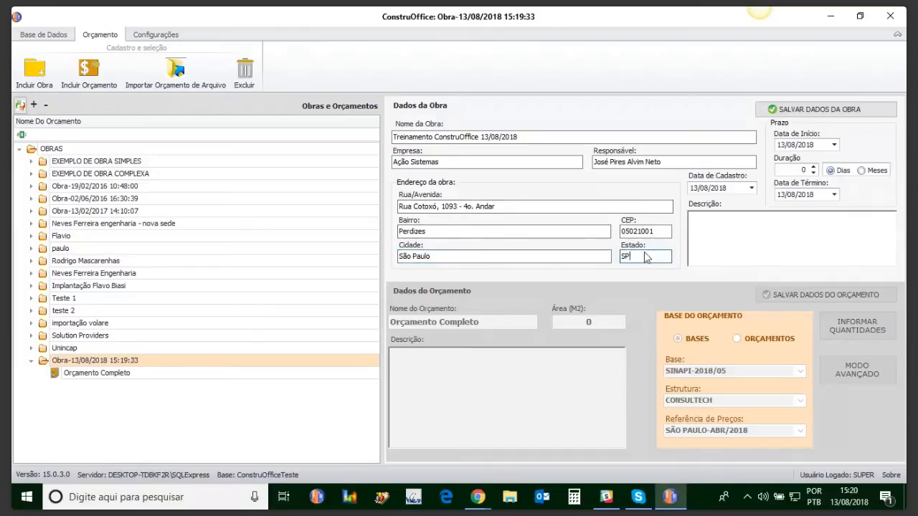
Enter "Minha primeira obra no ConstruOffice" as the work's description.
click(719, 223)
text(M)
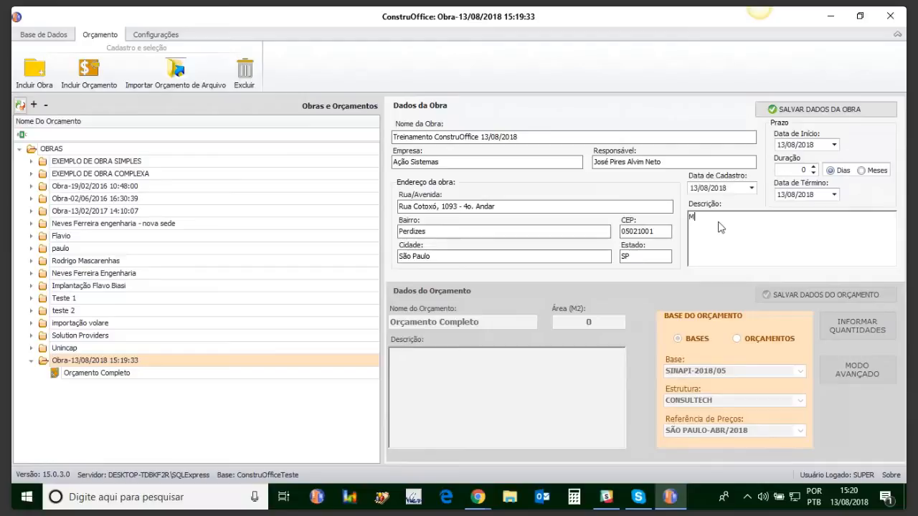
text(inha primeira obra no ConstruOffice)
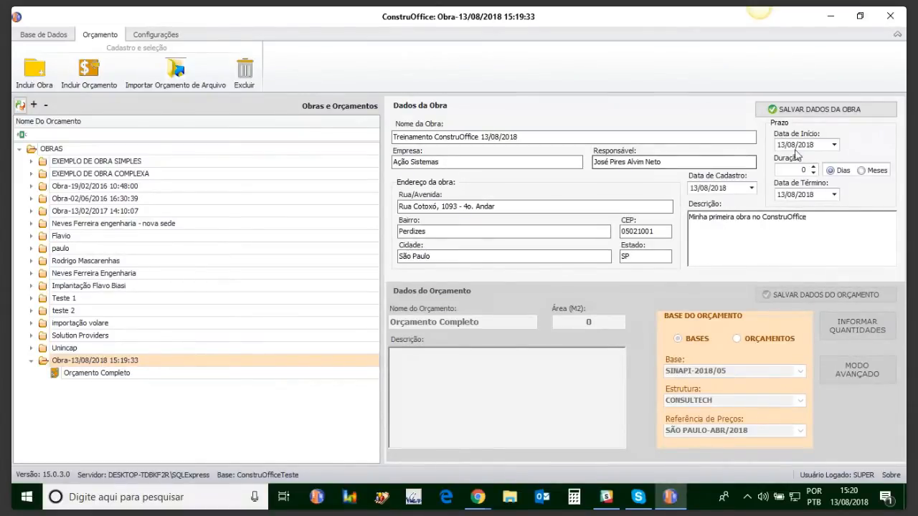
Set the work's start date to 06/08/2018 and its duration to 3 months, and save the work data.
click(834, 145)
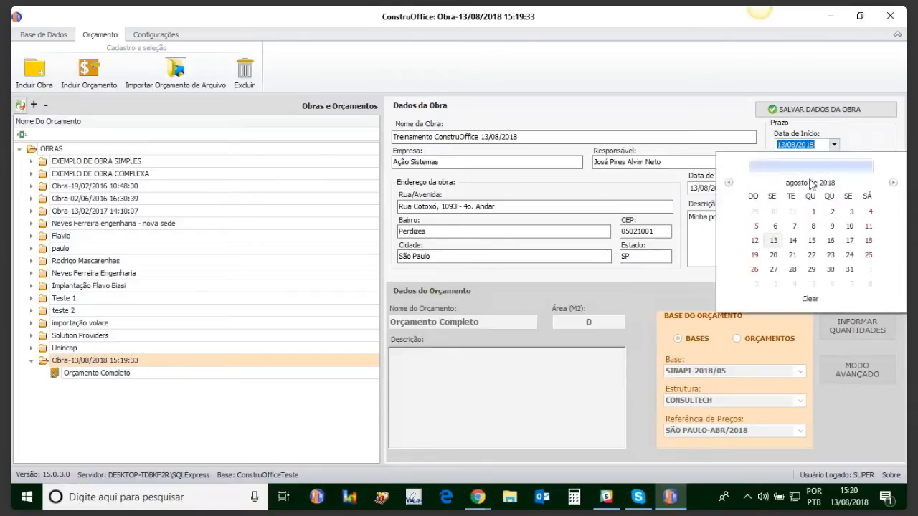
click(774, 241)
click(836, 145)
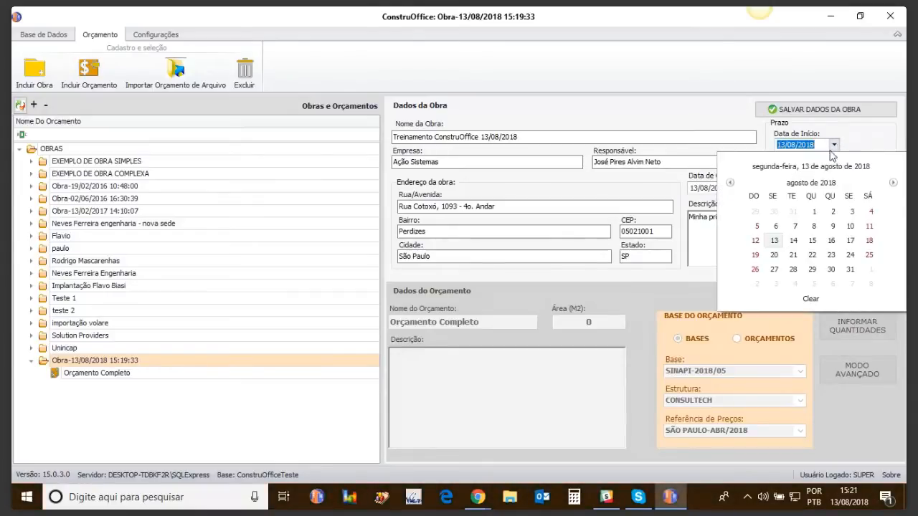
click(776, 225)
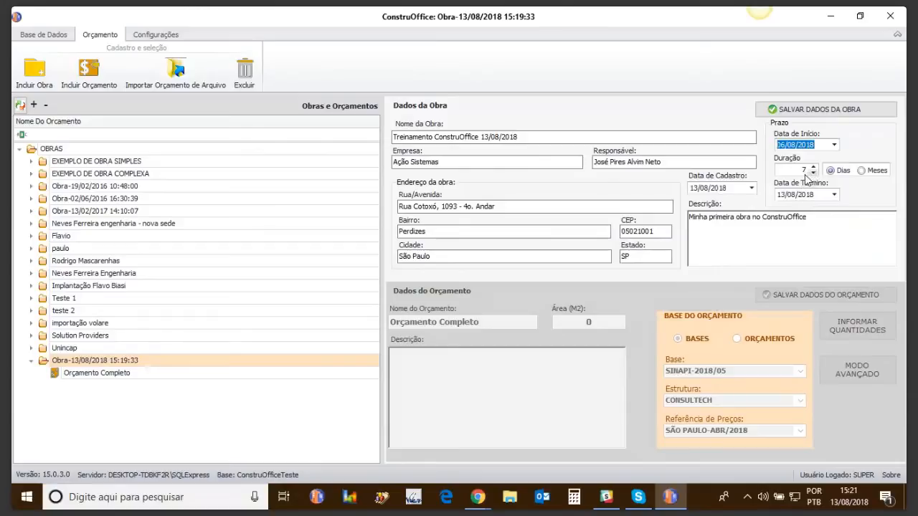
click(861, 171)
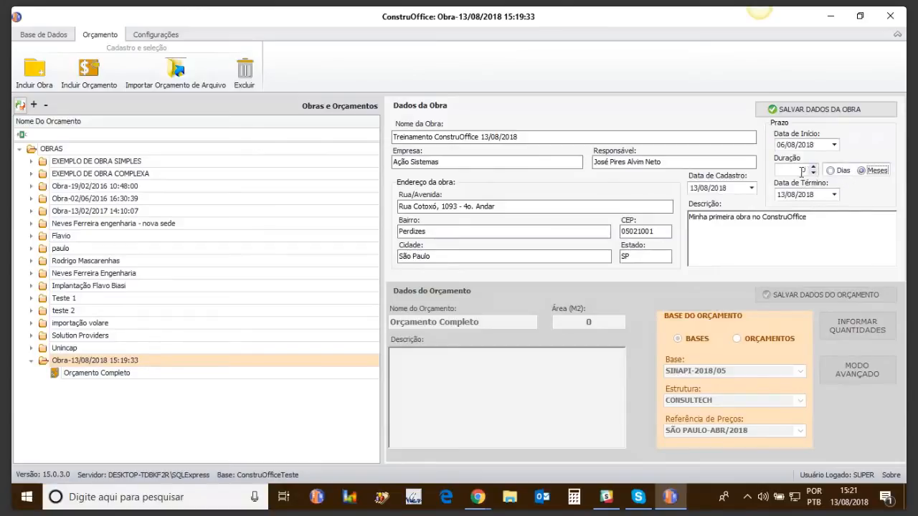
text(3)
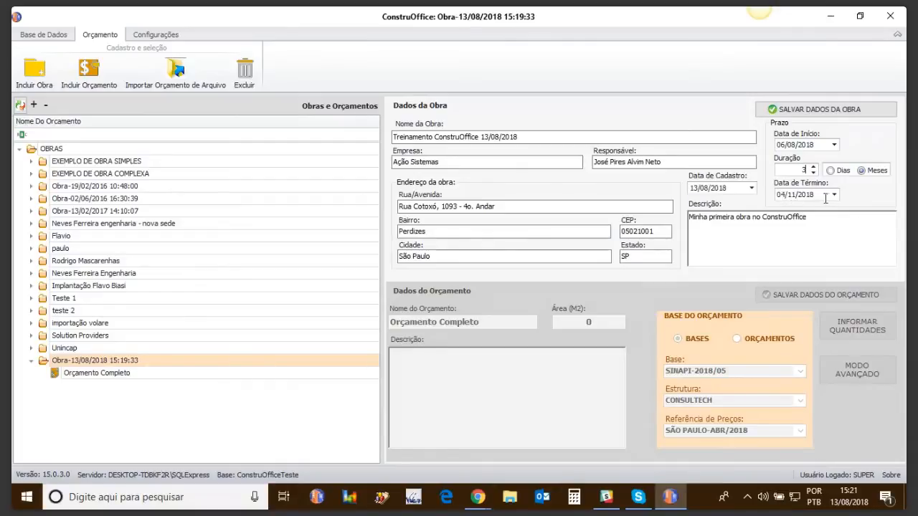
click(798, 109)
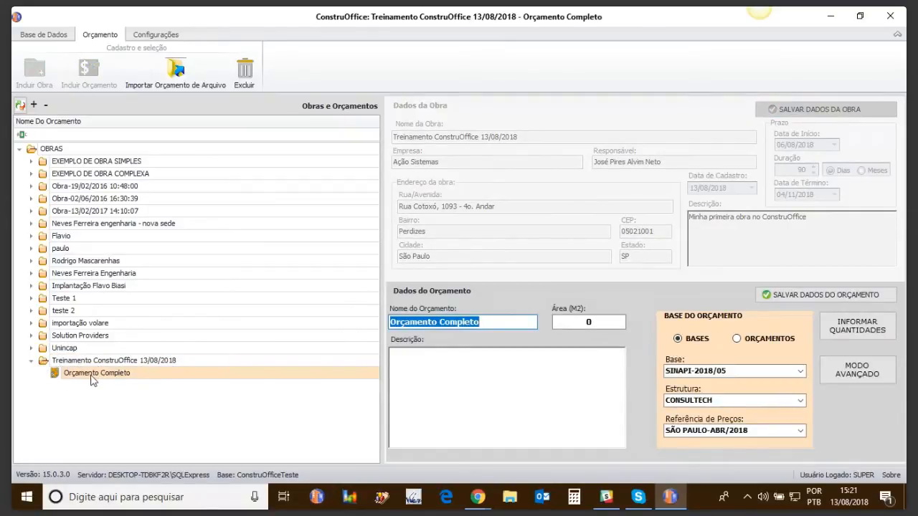
Rename the work's budget to "Orçamento Preliminar" and set its area to 1500 m².
click(442, 322)
drag(441, 322, 485, 322)
text(P)
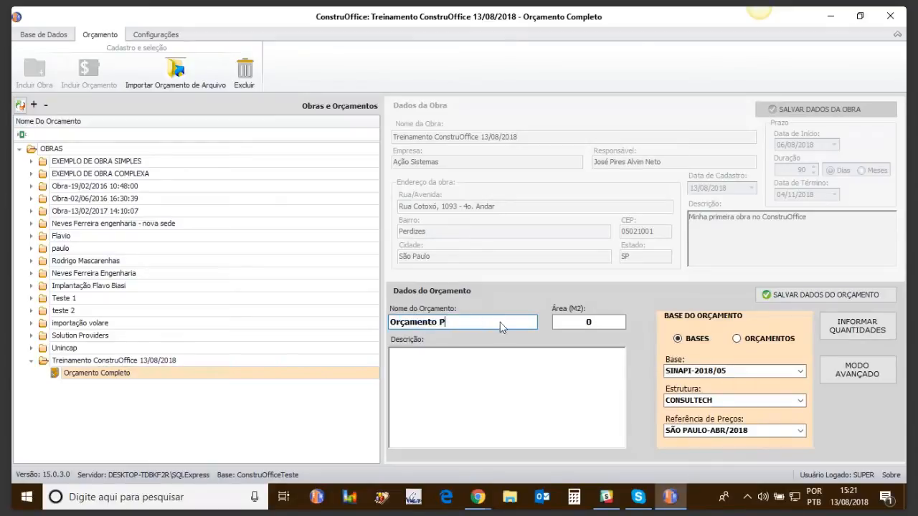
text(reliminar)
key(Tab)
text(1500)
key(Tab)
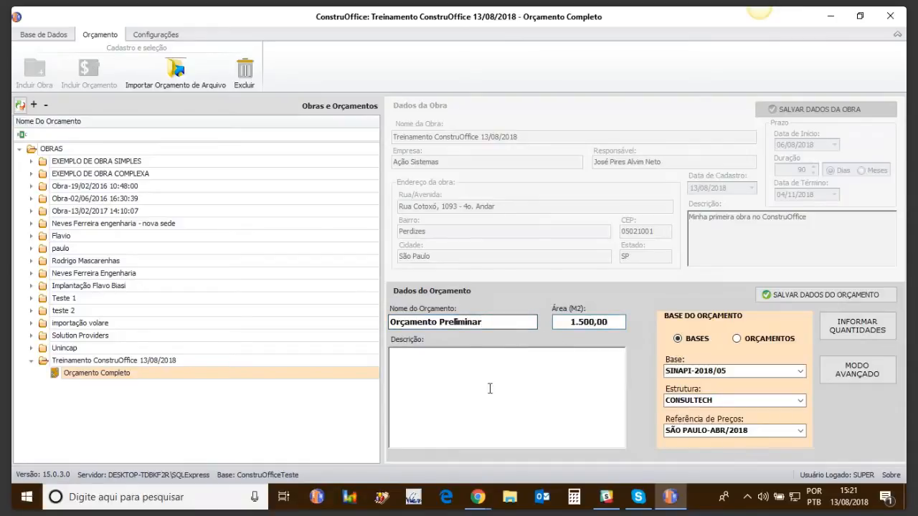
Describe the budget as "Meu primeiro orçamento", keep SINAPI-2018/05 as its base, and save the budget data.
text(Meu primeiro orçamento)
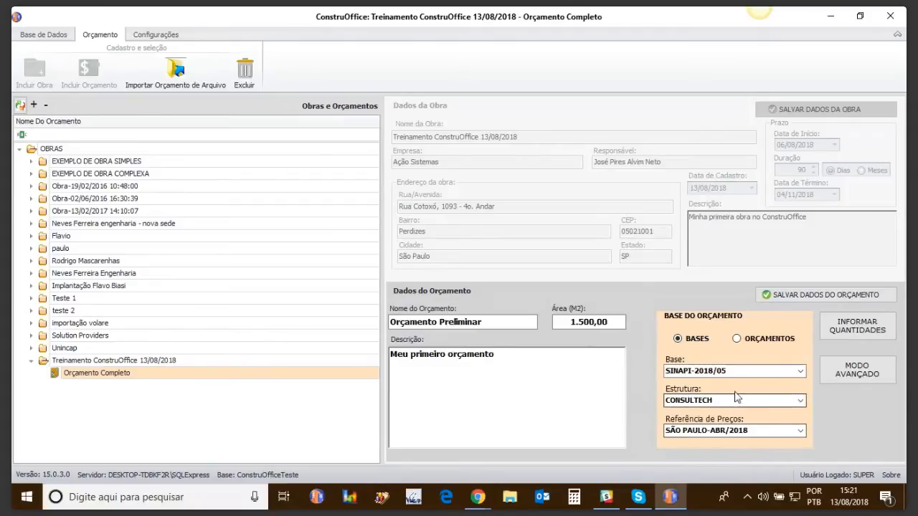
click(800, 371)
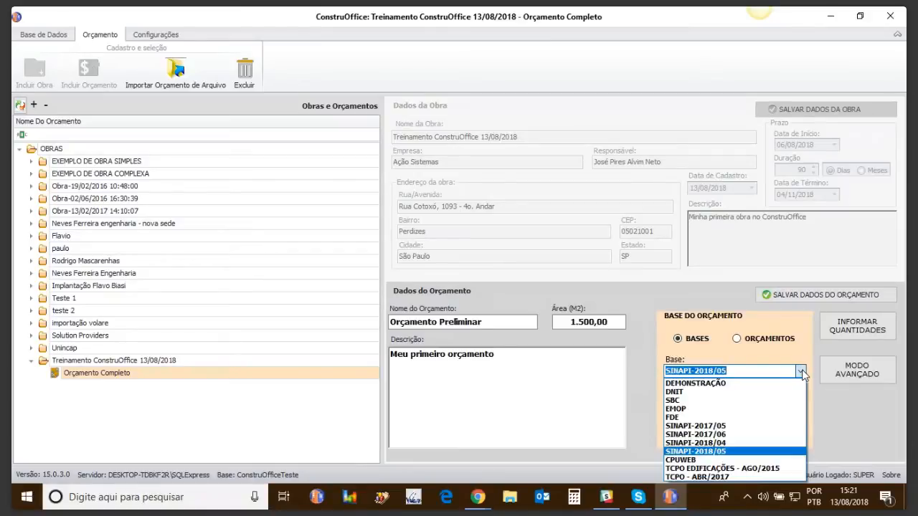
click(801, 372)
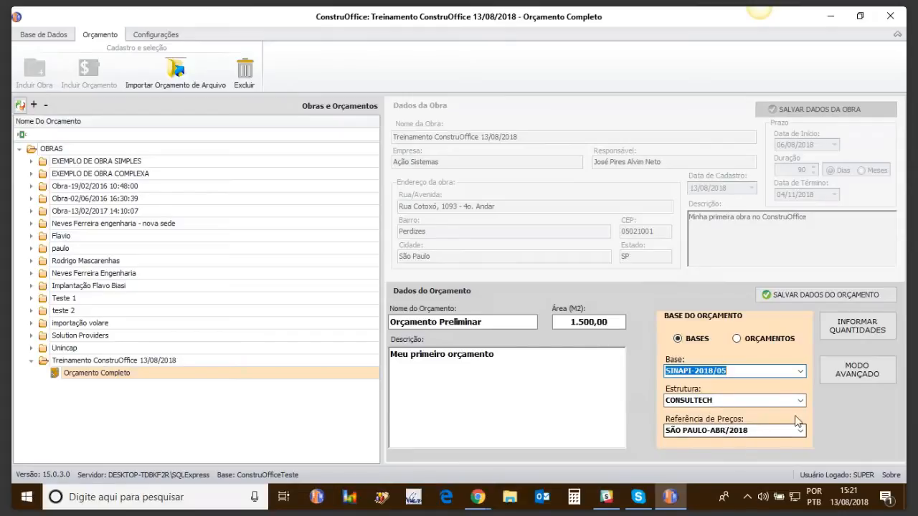
click(802, 300)
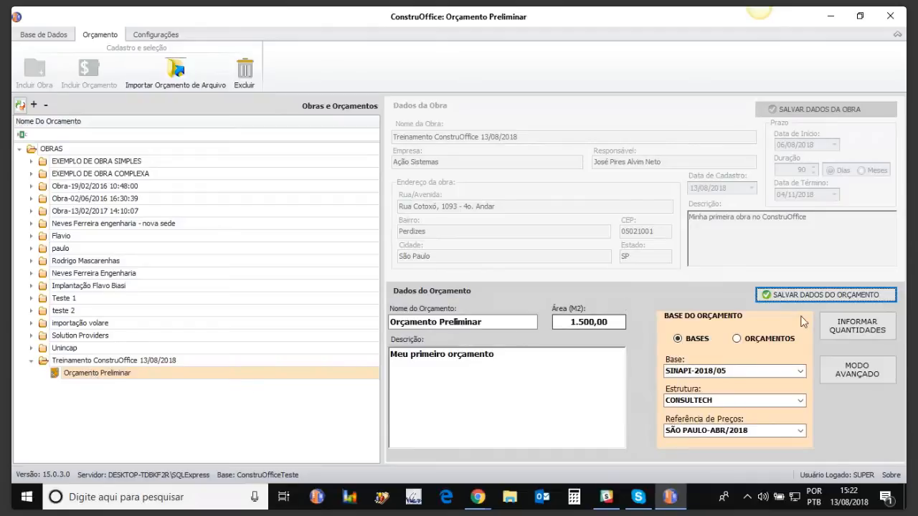
Open the quantities window for Orçamento Preliminar and collapse all item groups to the main chapters.
click(850, 333)
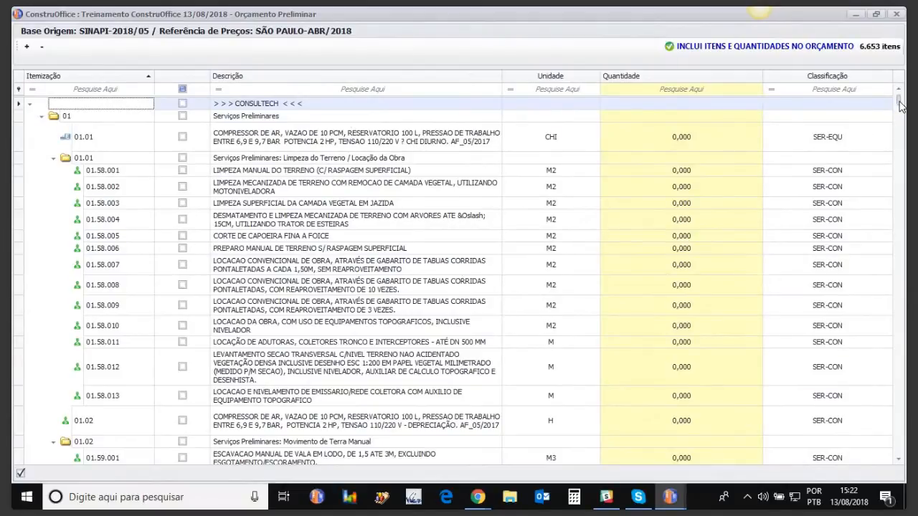
mouse_move(901, 105)
mouse_down()
mouse_move(900, 116)
mouse_move(901, 102)
mouse_up()
click(42, 47)
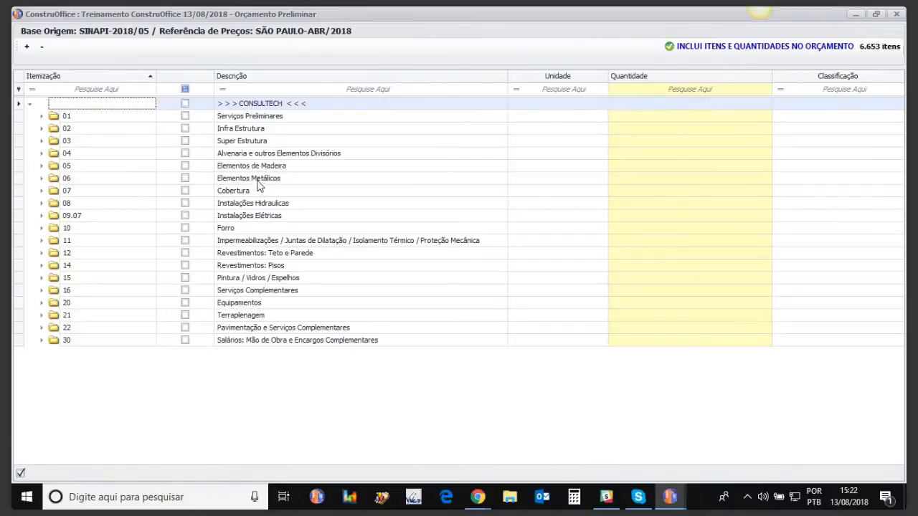
Set the quantity of manual excavation item 02.01.004 under Infra Estrutura: Escavação Manual to 15 and collapse that group.
click(41, 129)
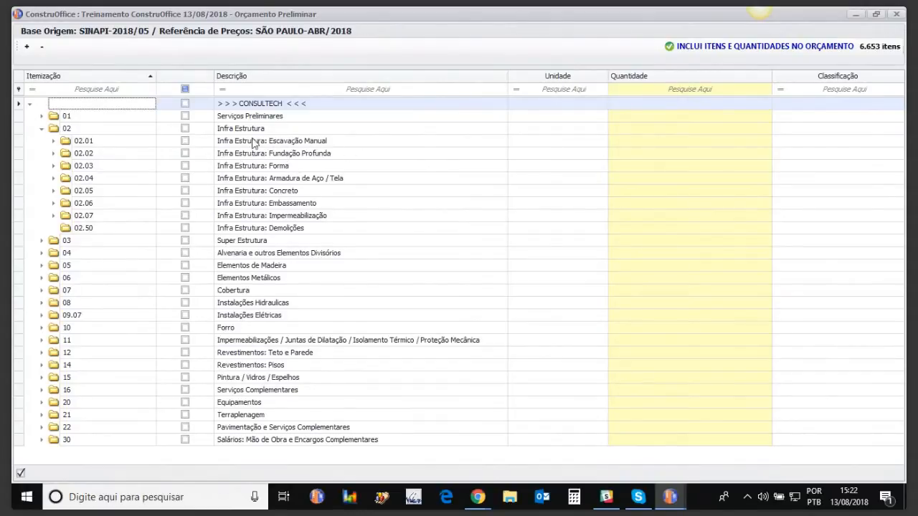
click(54, 142)
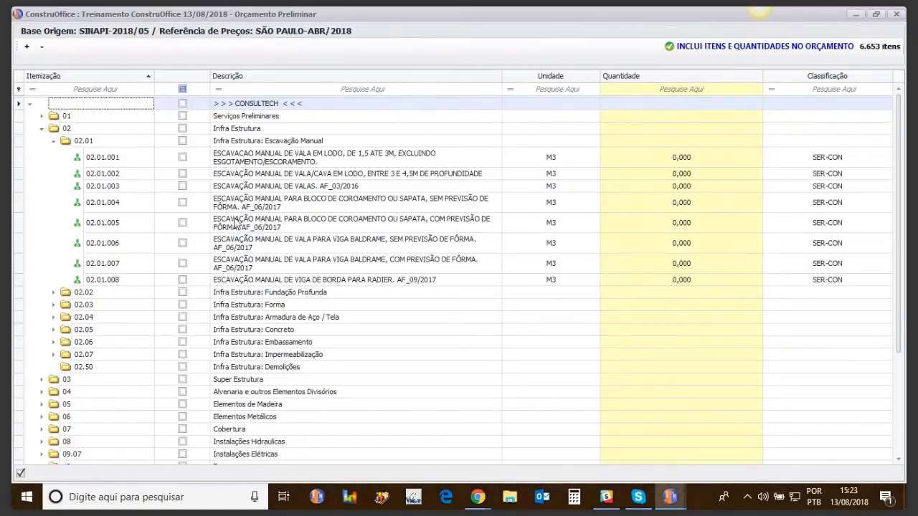
click(679, 202)
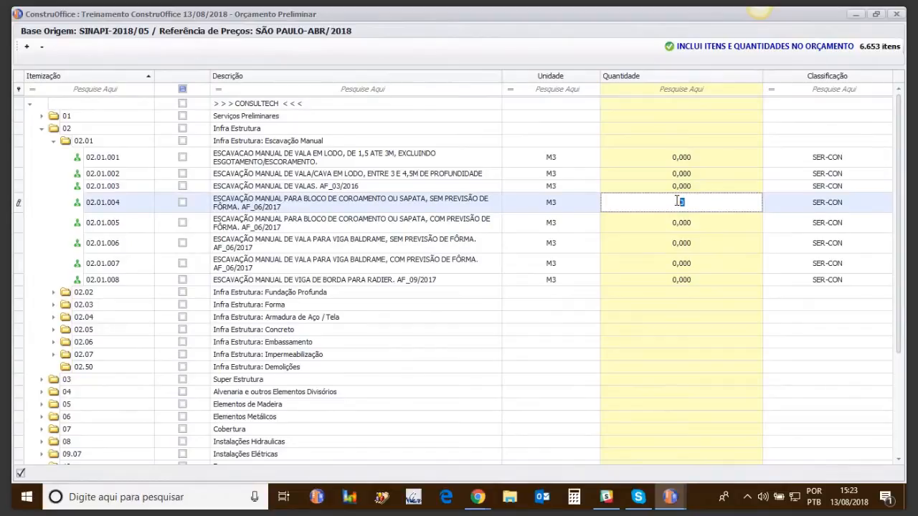
key(BackSpace)
text(15)
key(Return)
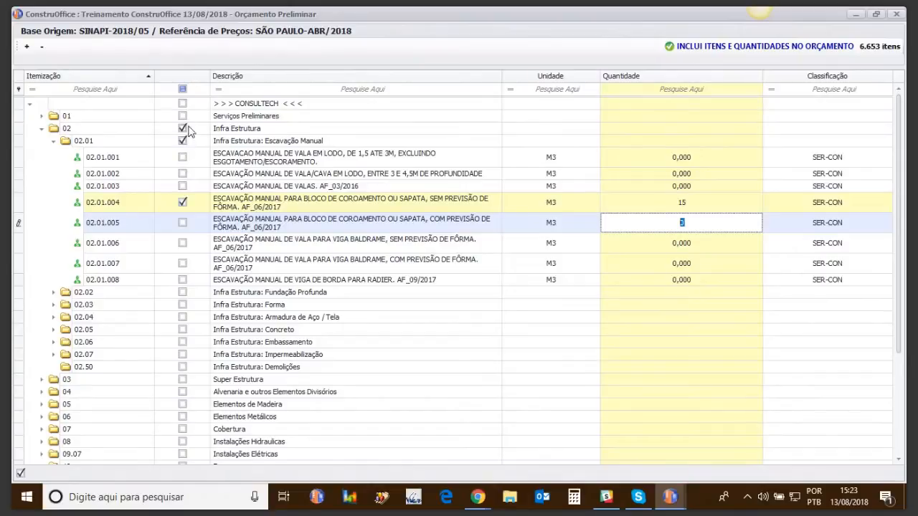
click(53, 141)
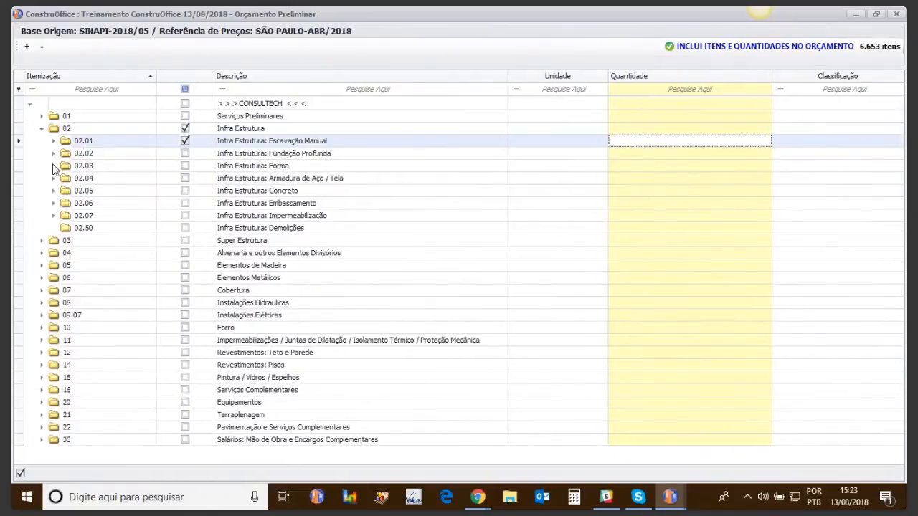
Set the quantity of formwork item 02.03.008 under Infra Estrutura: Forma to 150 and collapse that group.
click(53, 166)
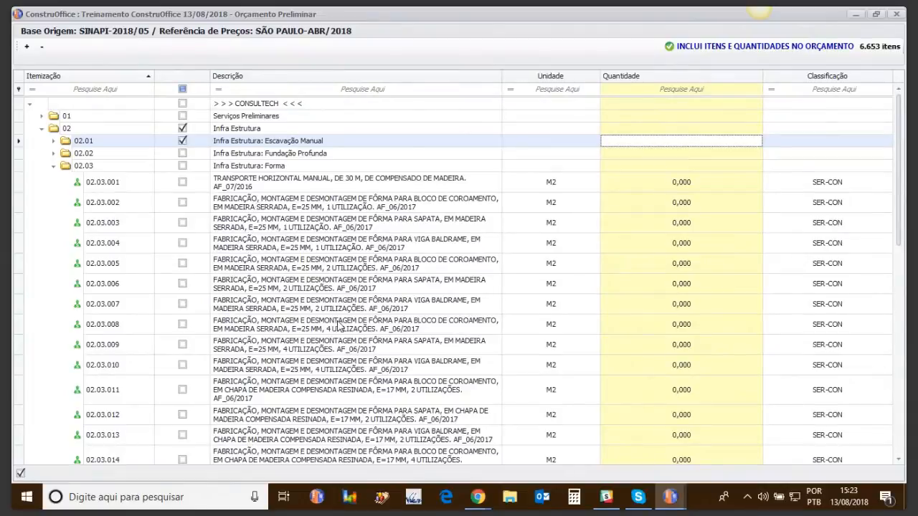
click(671, 325)
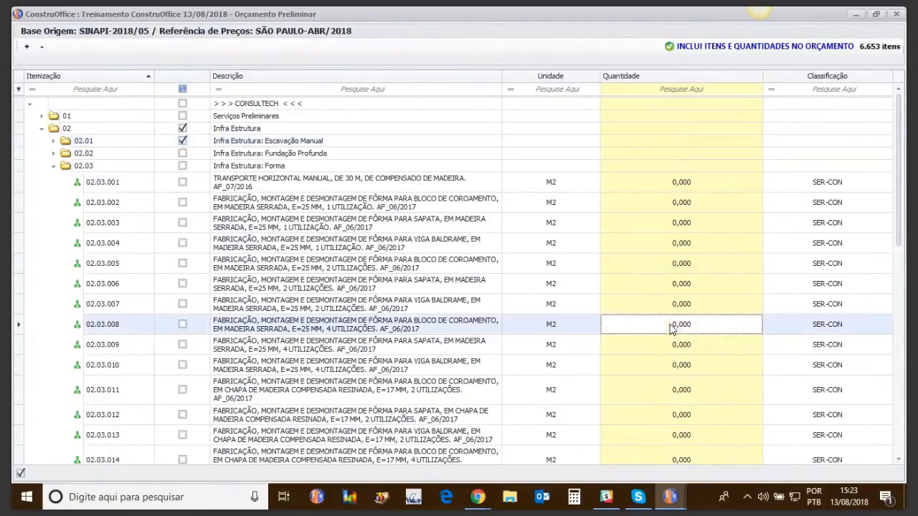
text(150)
key(Return)
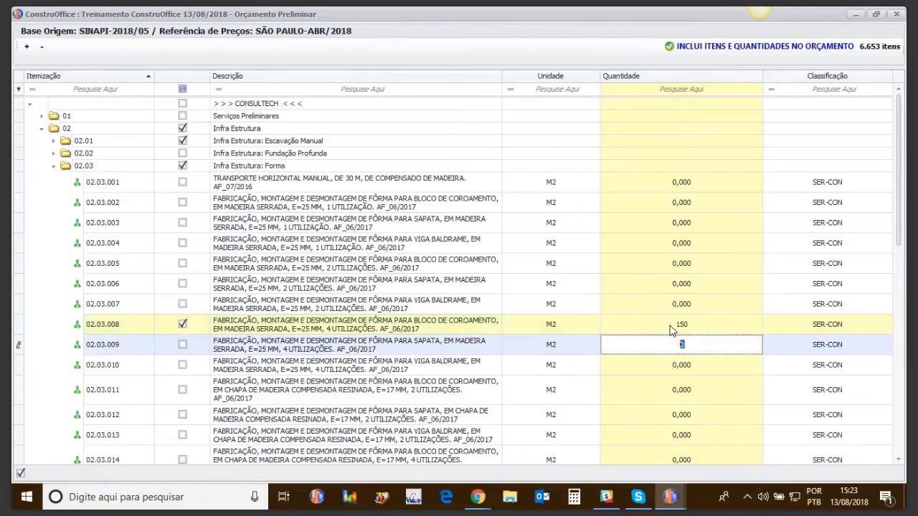
click(53, 167)
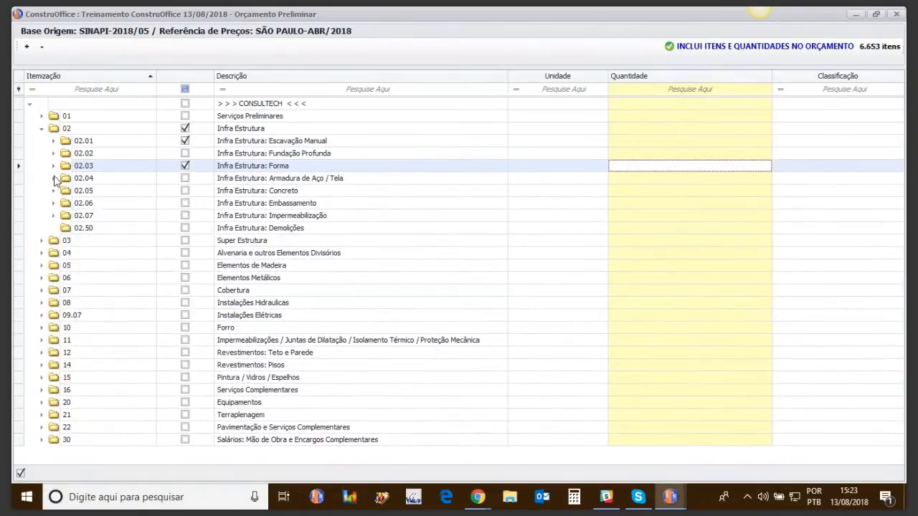
Set the quantity of reinforcement item 02.04.006 under Infra Estrutura: Armadura de Aço / Tela to 1500 and collapse that group.
click(53, 178)
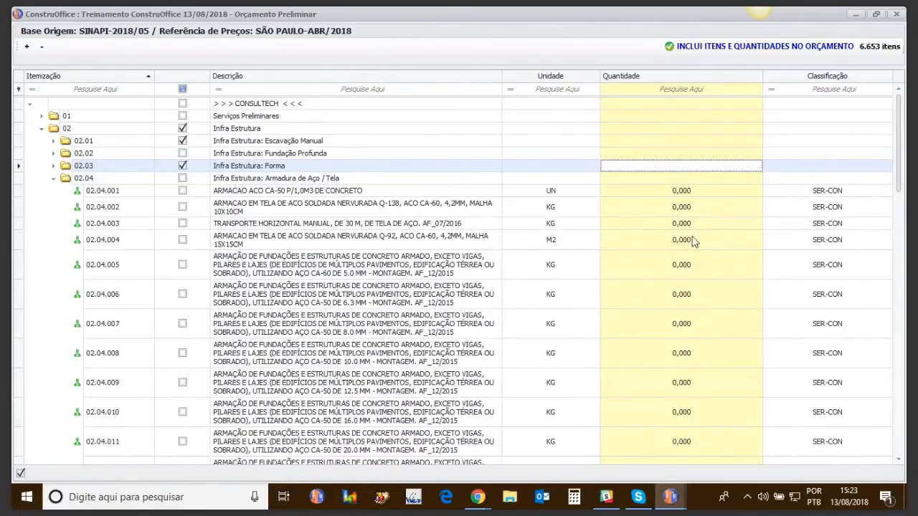
click(675, 298)
text(1500)
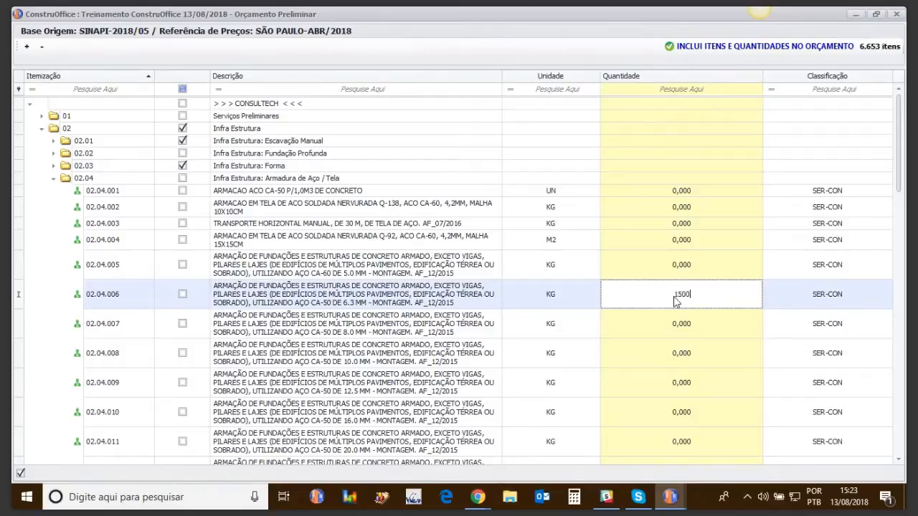
key(Return)
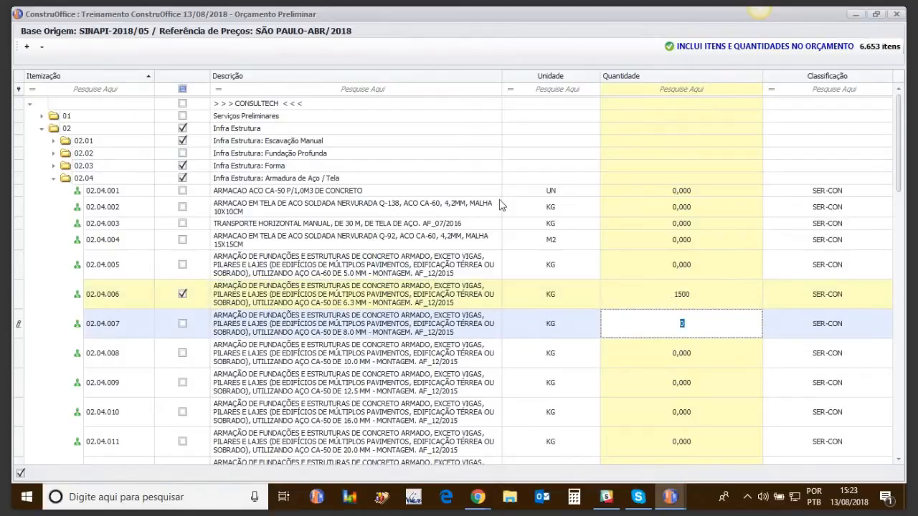
click(53, 178)
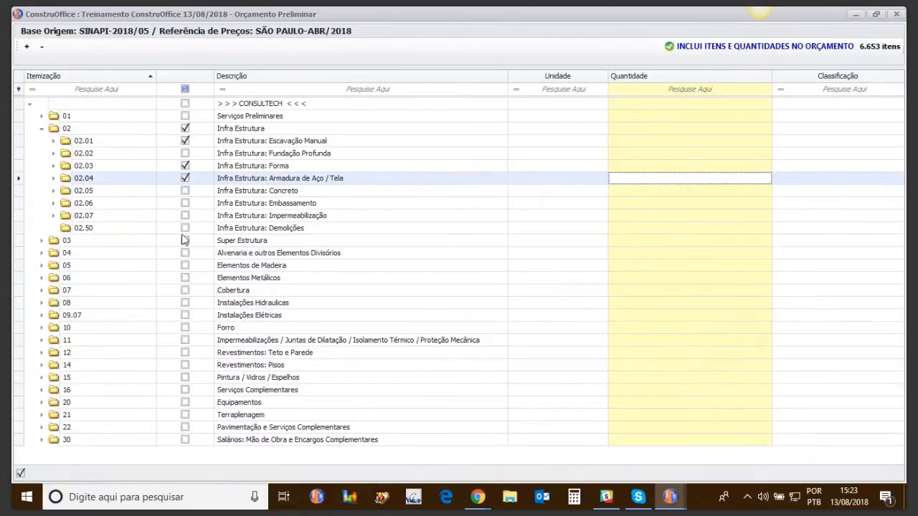
Set the quantity of 20 MPa concrete item 02.05.010 under Infra Estrutura: Concreto to 30 and collapse that group.
click(53, 191)
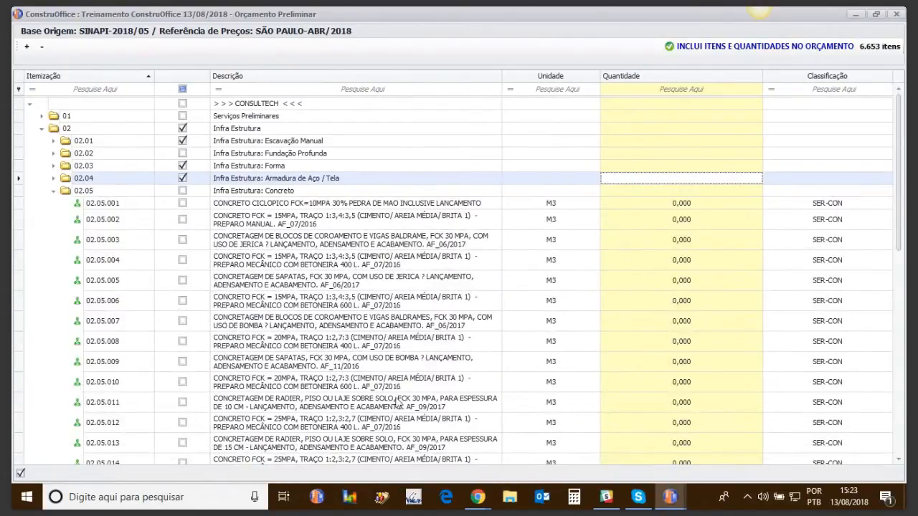
click(675, 382)
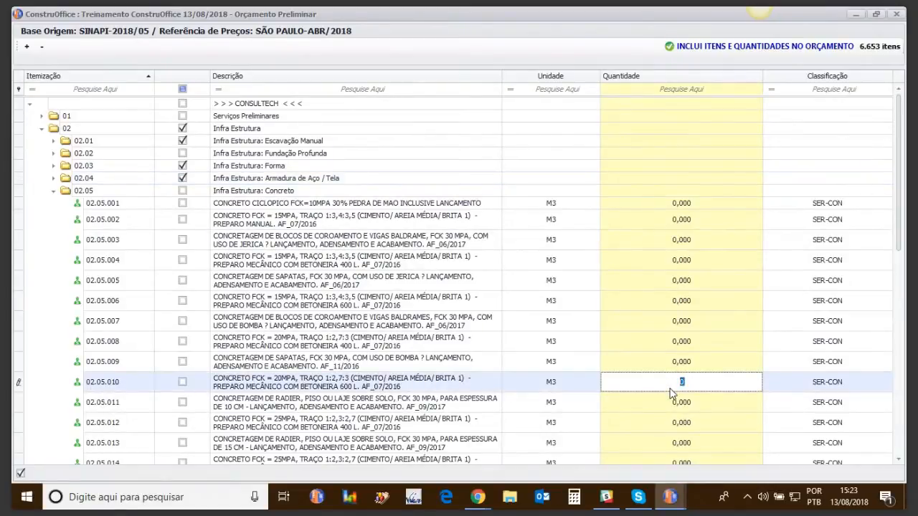
key(Return)
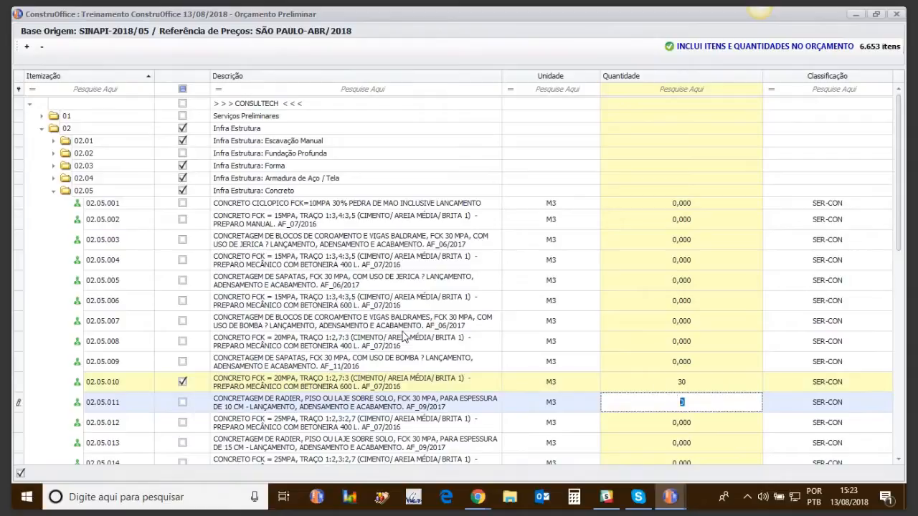
click(53, 191)
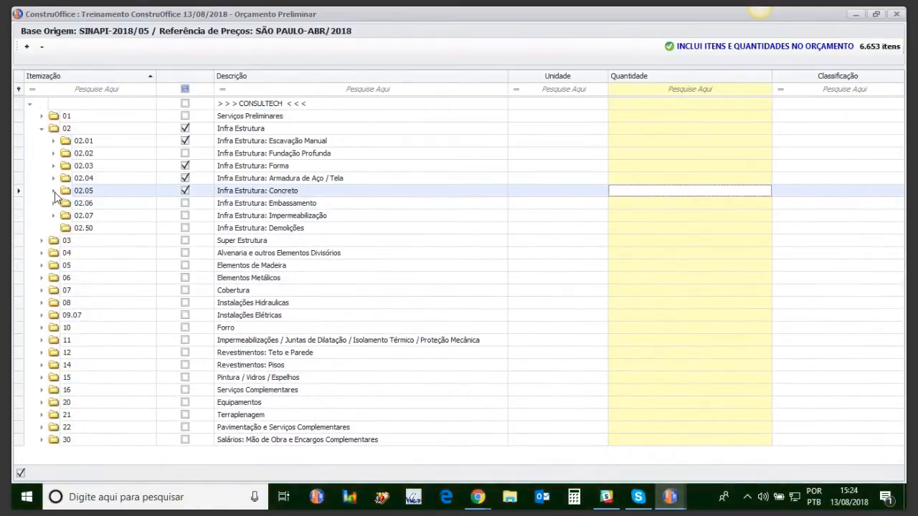
Collapse all groups to the main chapters and set the quantity of masonry item 04.02.008 under Alvenaria de Vedação to 250.
click(27, 47)
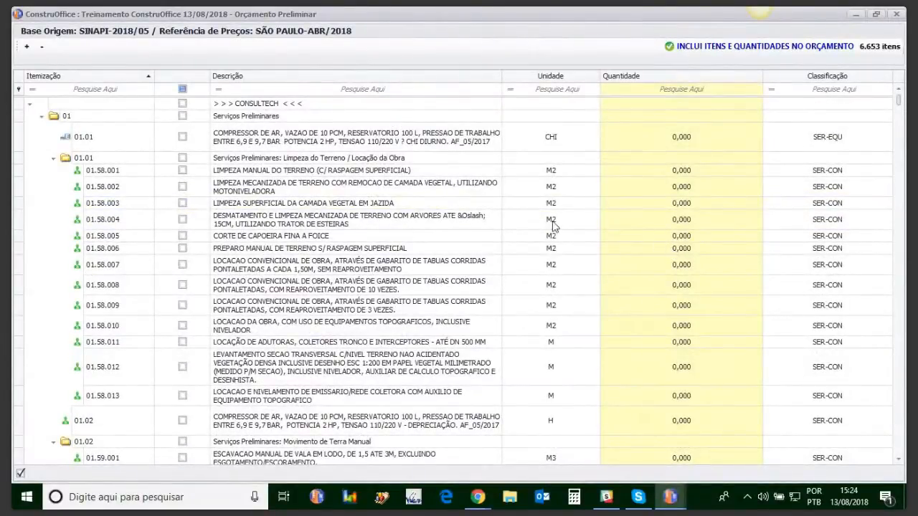
click(42, 47)
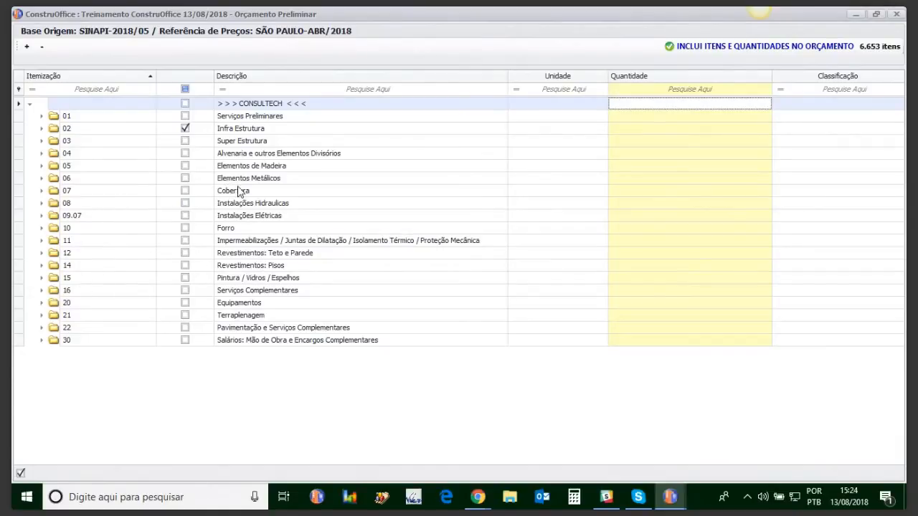
click(42, 154)
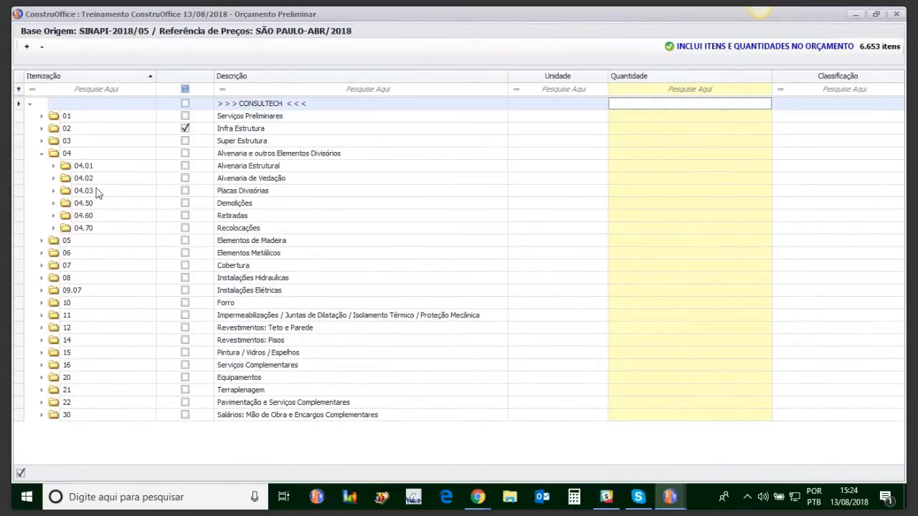
click(53, 177)
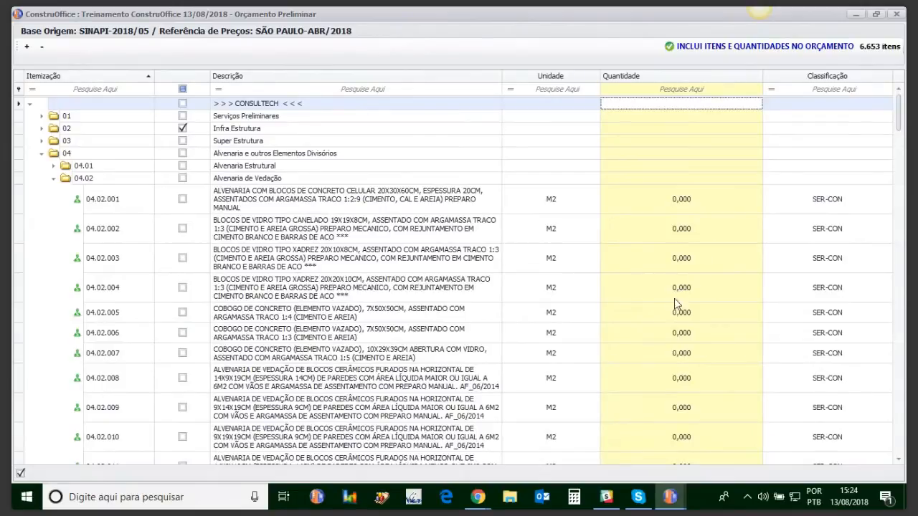
click(679, 384)
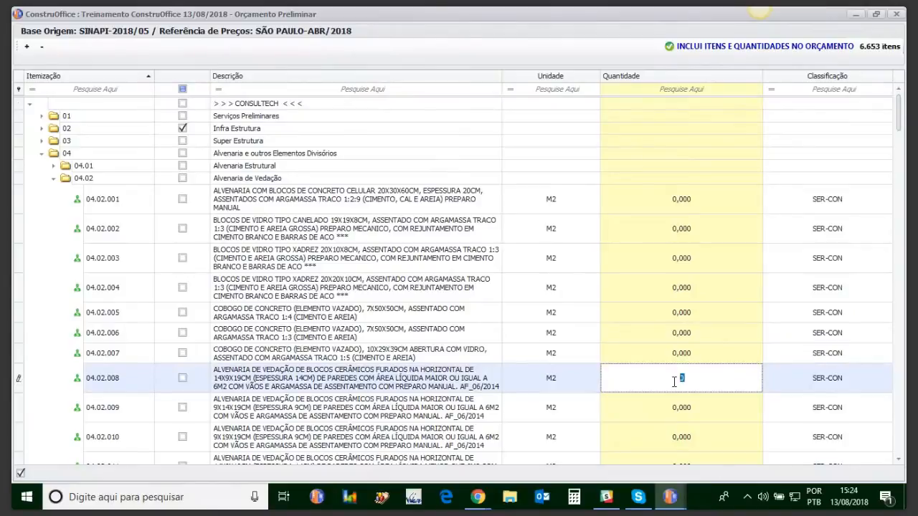
text(250)
key(Return)
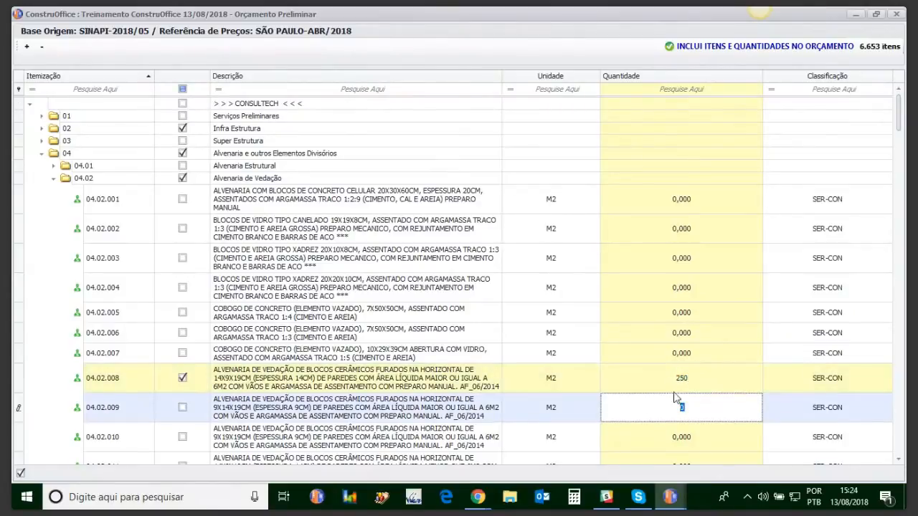
click(41, 153)
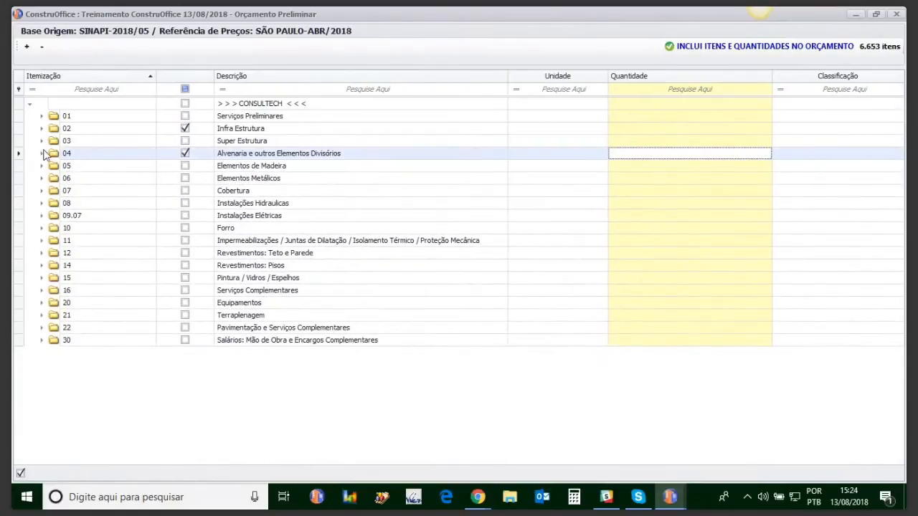
Review chapter 04 Alvenaria e outros Elementos Divisórios, collapse it, and include the selected items and quantities in the budget.
click(41, 153)
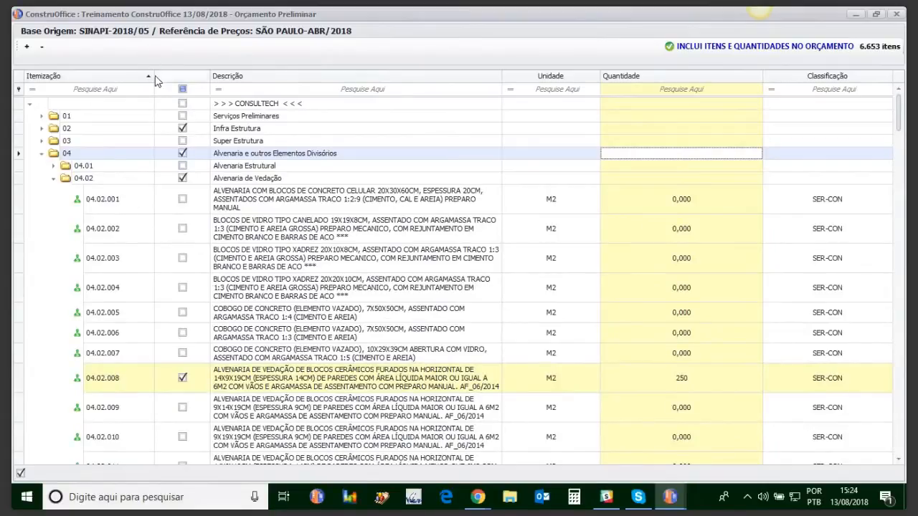
mouse_move(153, 80)
mouse_down()
mouse_move(119, 82)
mouse_move(143, 81)
mouse_up()
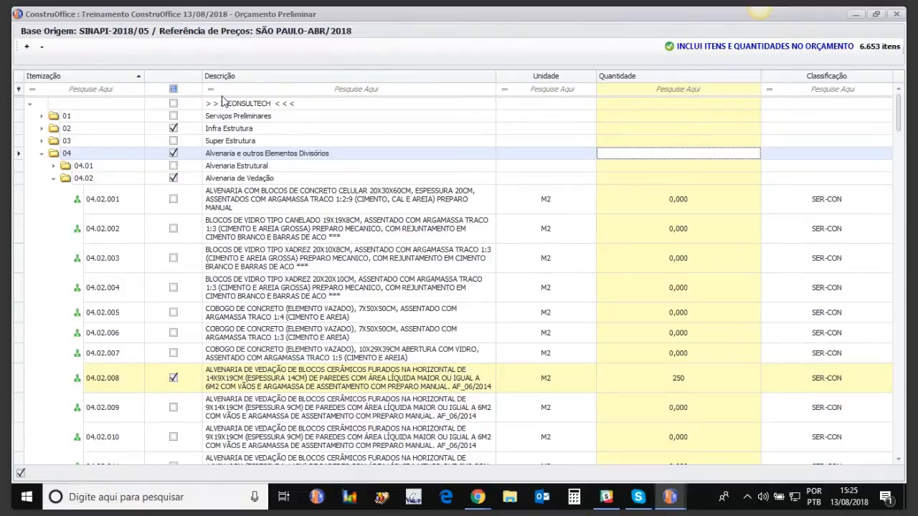
click(19, 92)
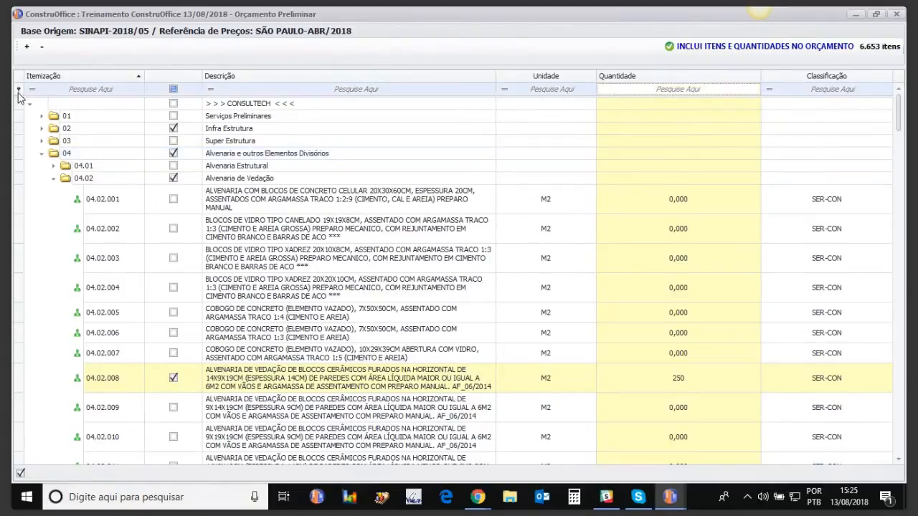
click(42, 155)
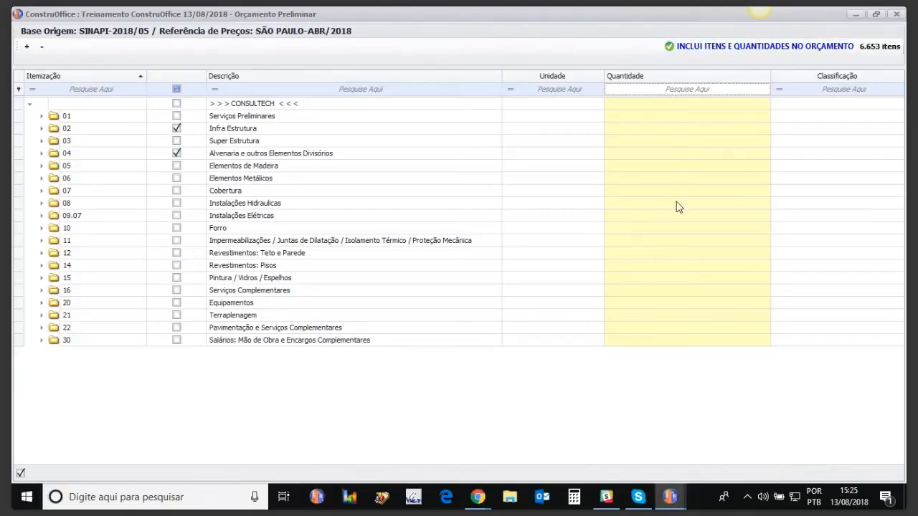
click(715, 47)
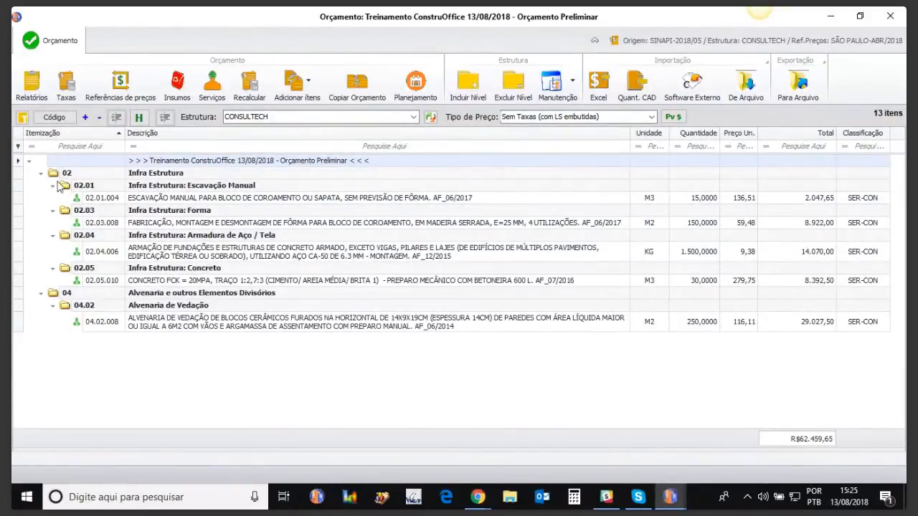
View the budget items by their source codes with a wider code column, and return to the Itemização view.
click(55, 119)
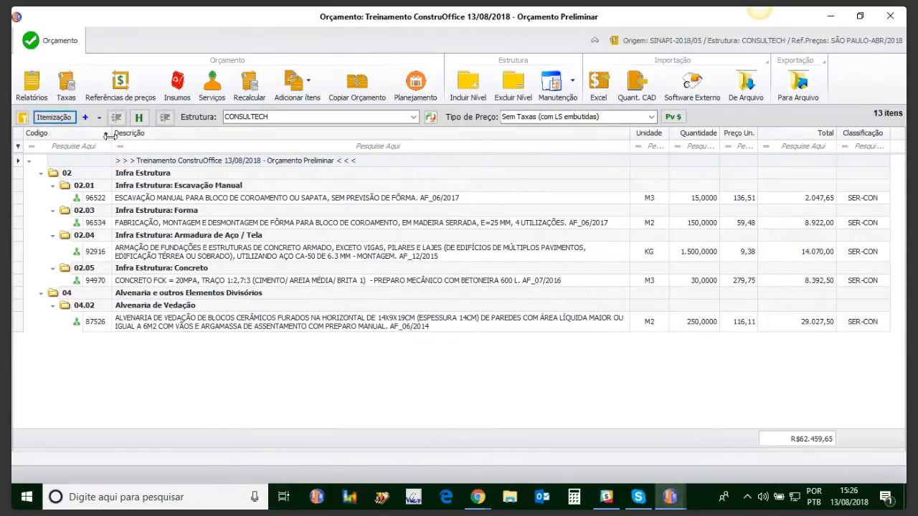
drag(109, 135, 126, 134)
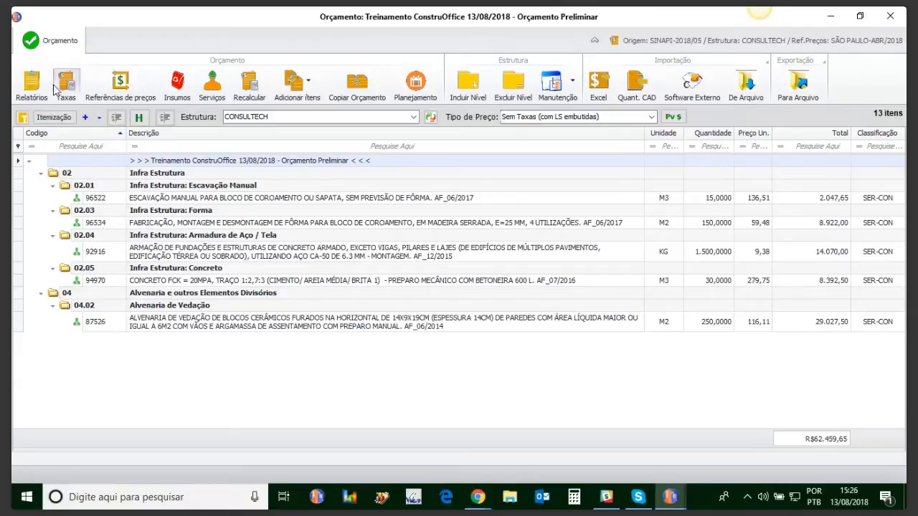
click(53, 117)
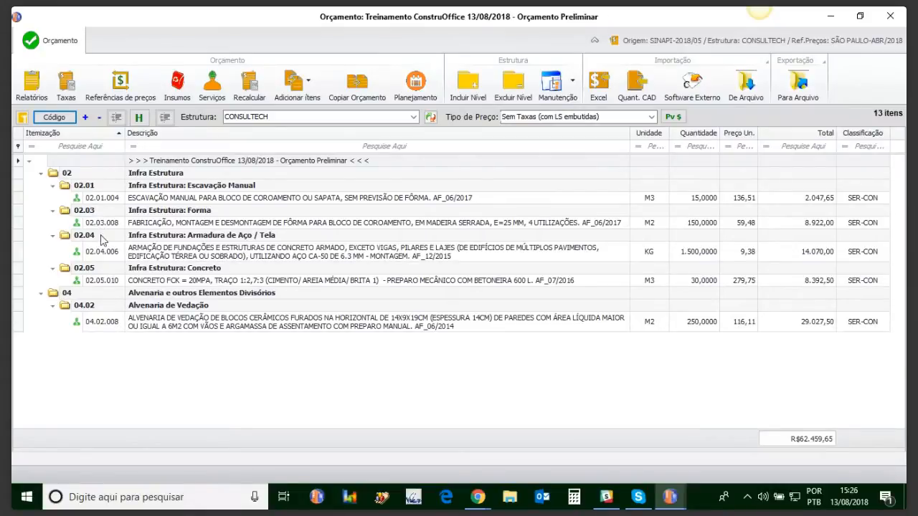
Open the composition of manual excavation service 02.01.004 to examine its inputs, and close it.
click(212, 201)
double_click(212, 203)
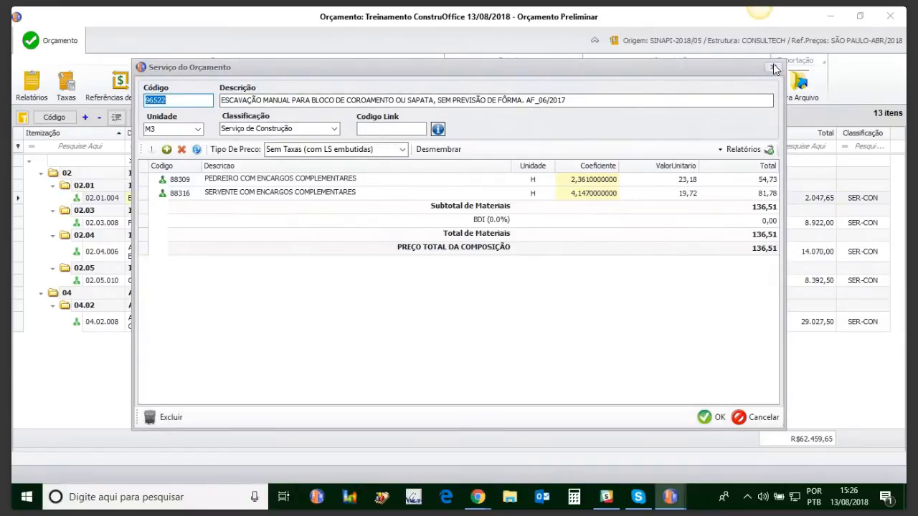
click(773, 67)
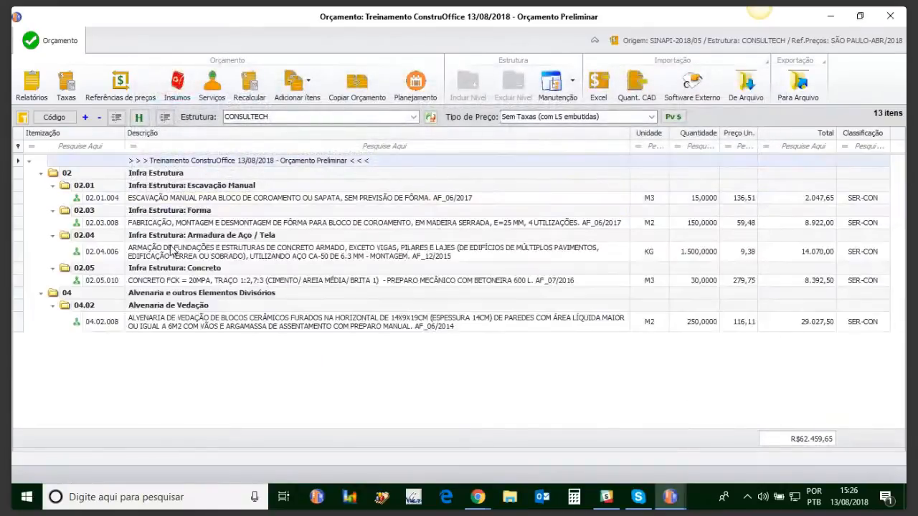
Examine the composition of reinforcement service 02.04.006, including its nested compositions 88238 (Ajudante de Armador) and 95308 (Curso de Capacitação), and close them all.
double_click(173, 251)
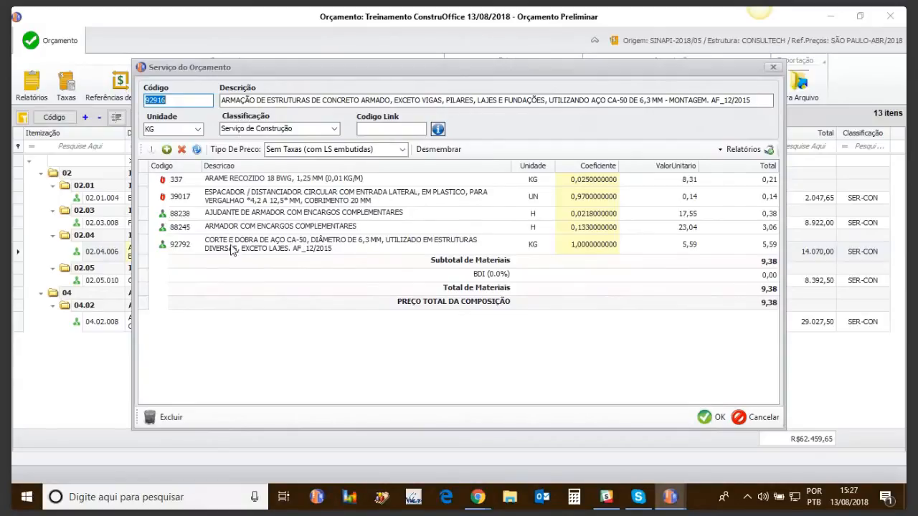
double_click(236, 213)
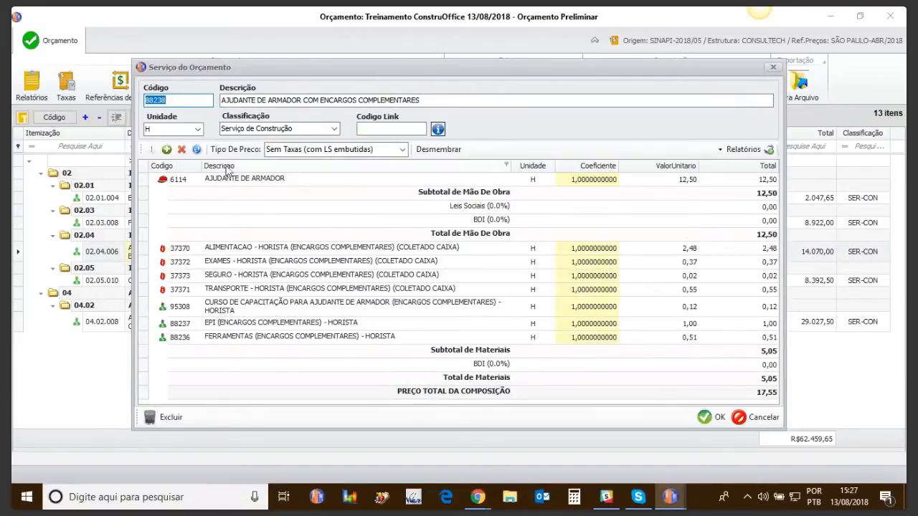
double_click(229, 310)
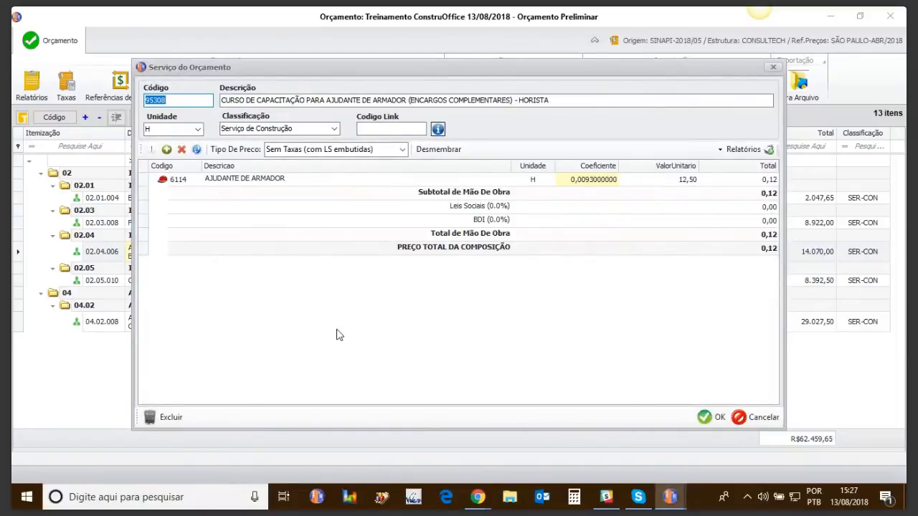
click(773, 66)
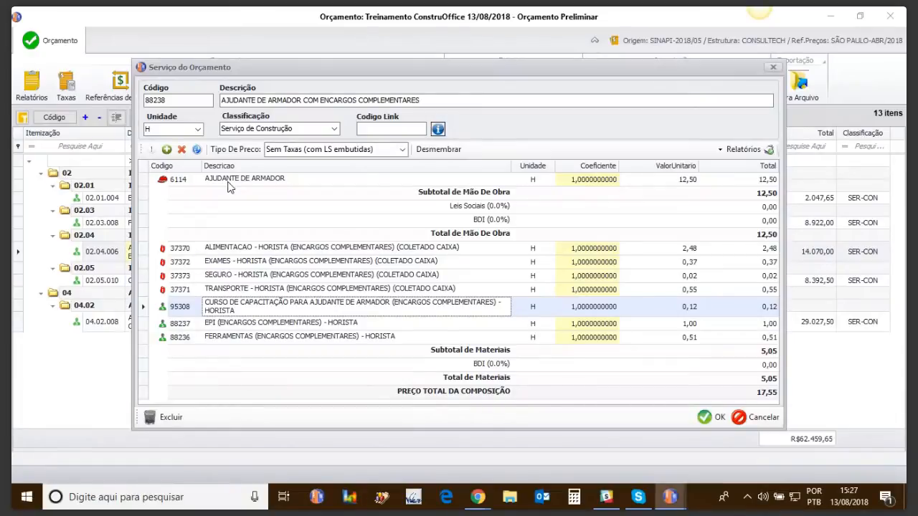
click(773, 69)
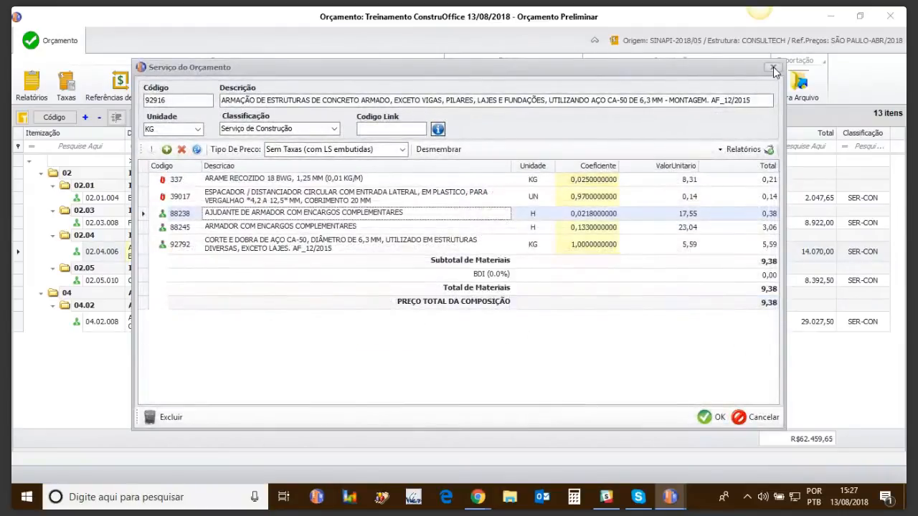
click(773, 70)
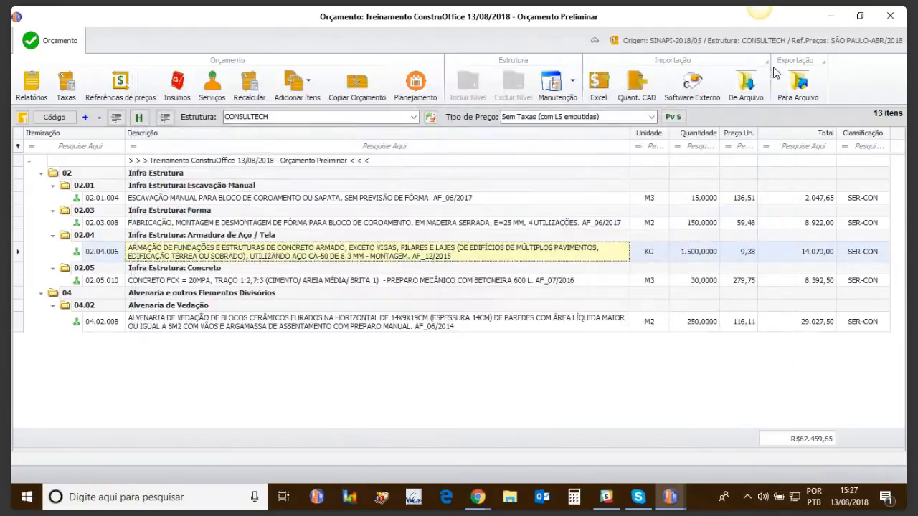
Examine the composition of concrete service 02.05.010 and its nested composition 88316, Servente com Encargos Complementares, and close both.
click(212, 282)
double_click(211, 282)
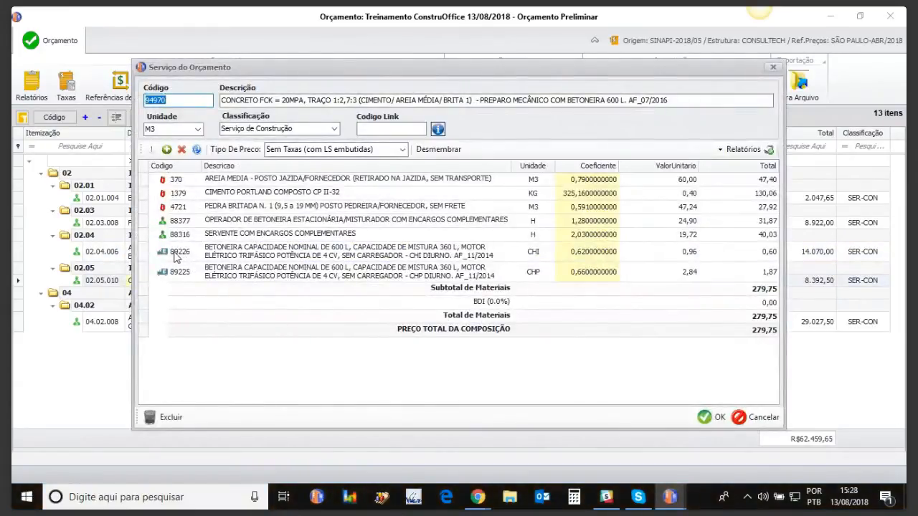
double_click(203, 236)
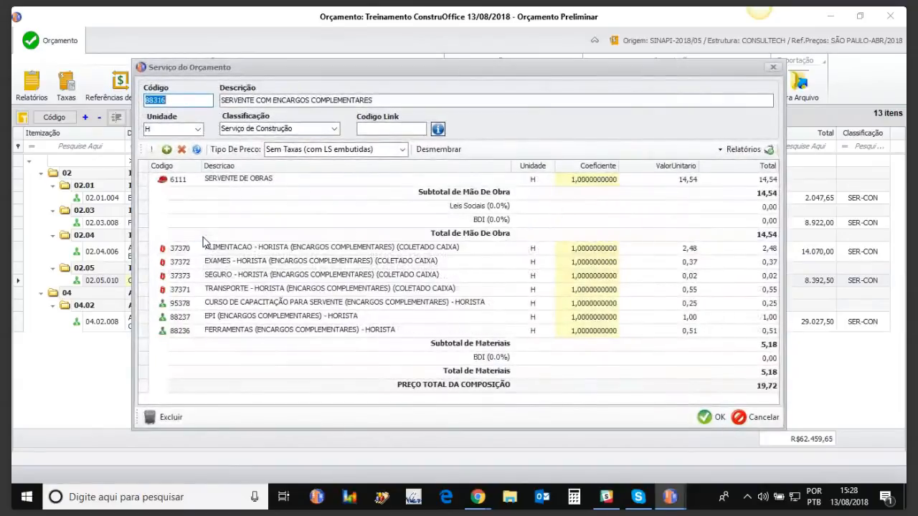
click(772, 69)
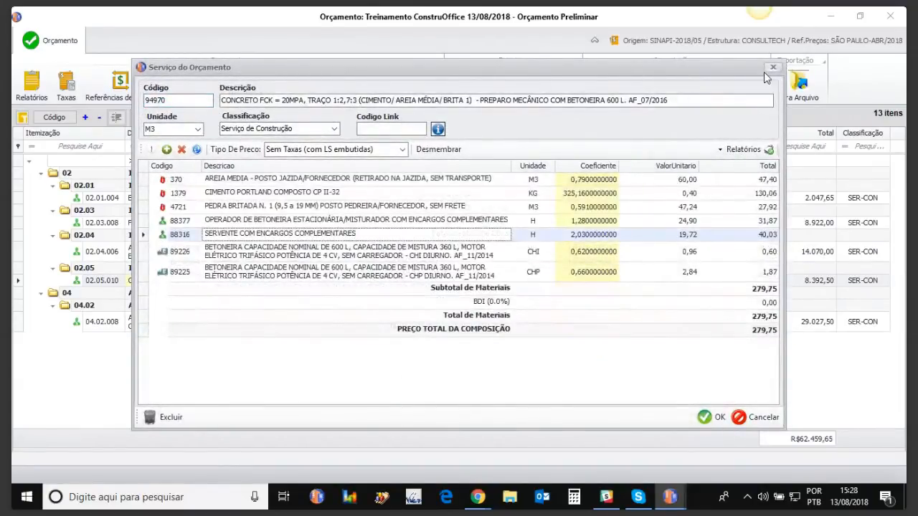
click(772, 69)
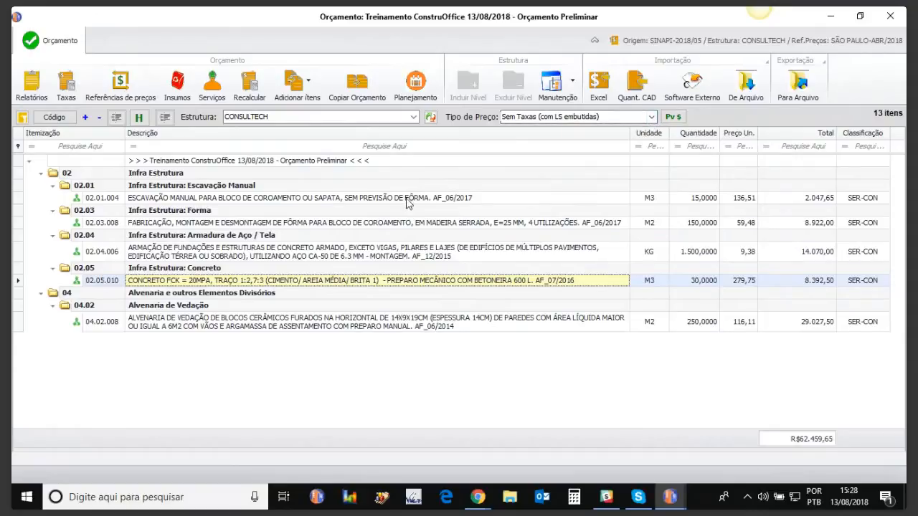
Open the budget's list of inputs to examine the unit price of ARMADOR (code 378), and close it.
click(181, 95)
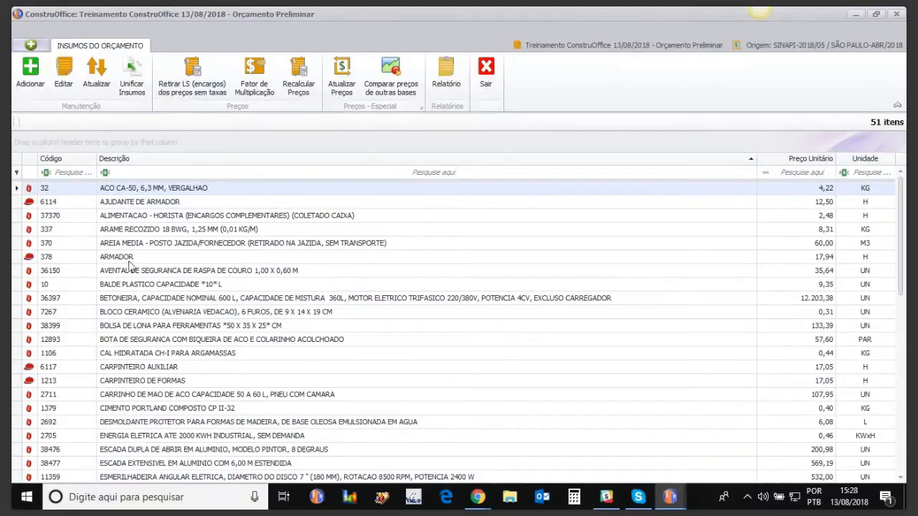
click(824, 261)
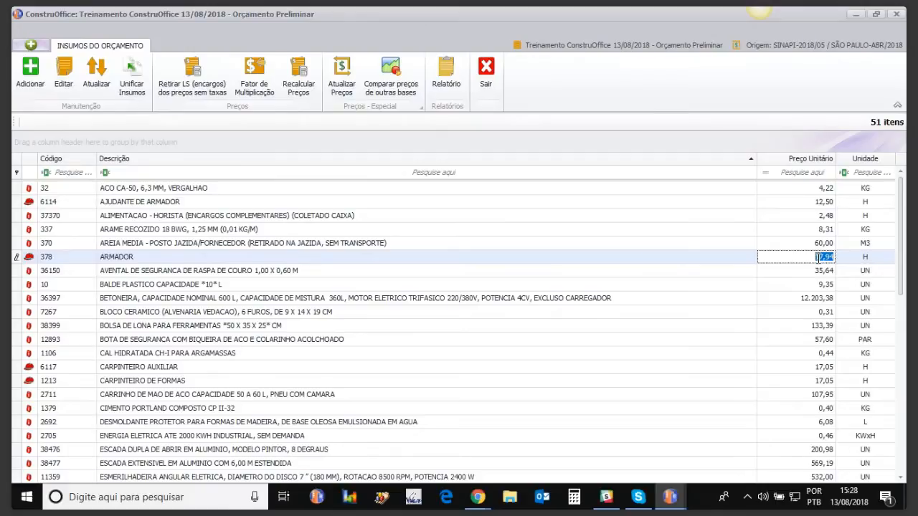
click(899, 14)
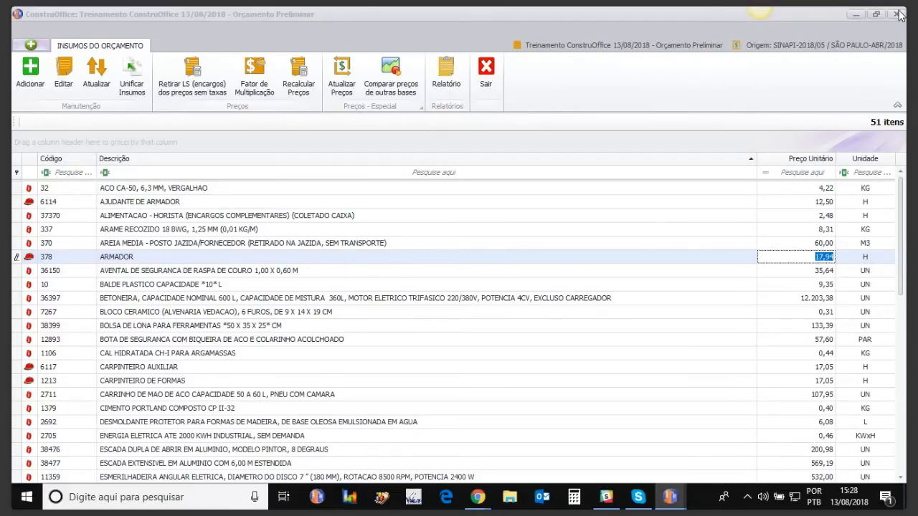
Compare the budget under the price types Com Leis Sociais: 117,78% and Sem Taxas, ending on Com Leis Sociais: 117,78% e BDI: 35%.
click(652, 117)
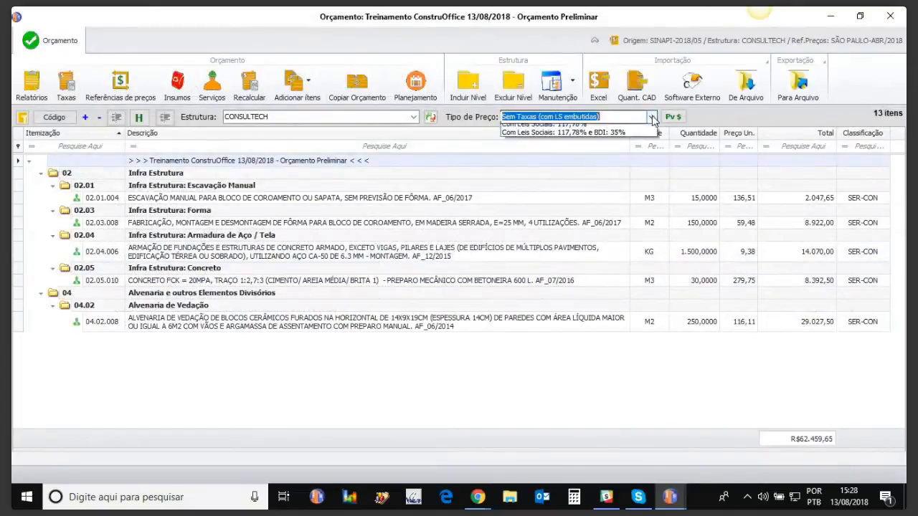
click(571, 137)
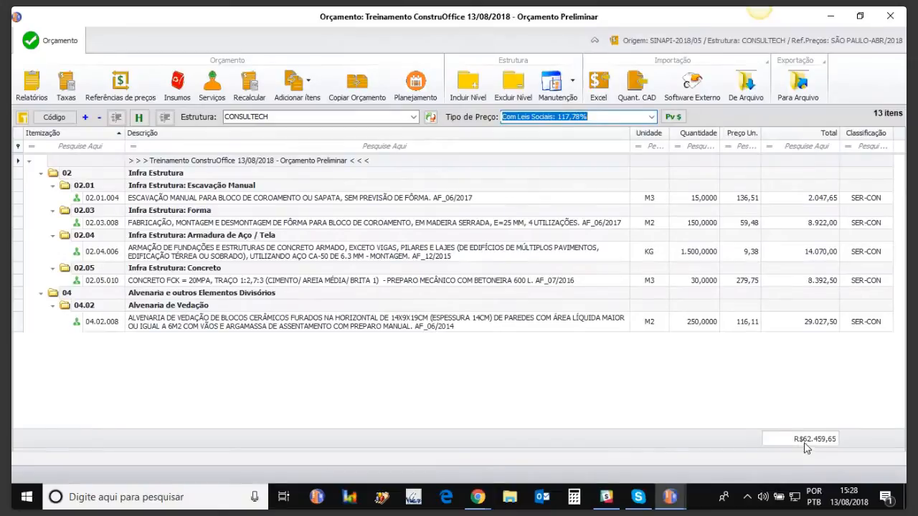
click(652, 117)
click(598, 130)
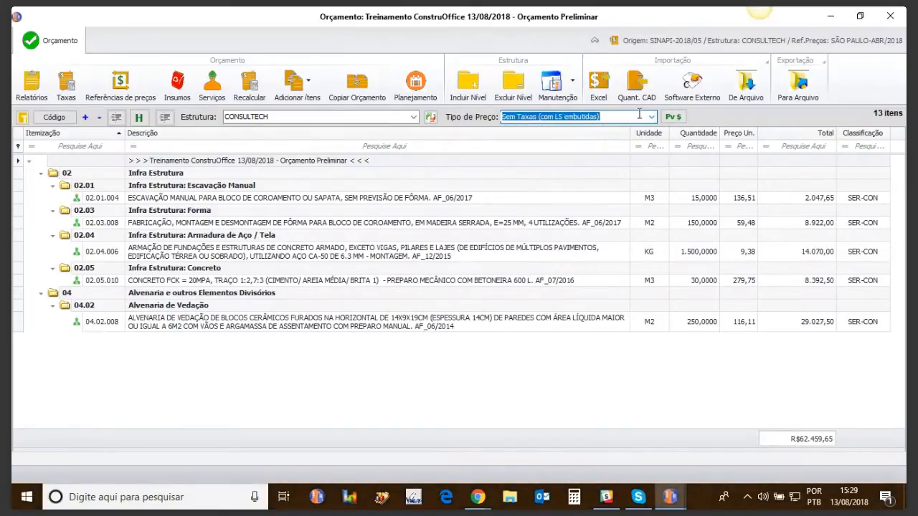
click(651, 117)
click(630, 135)
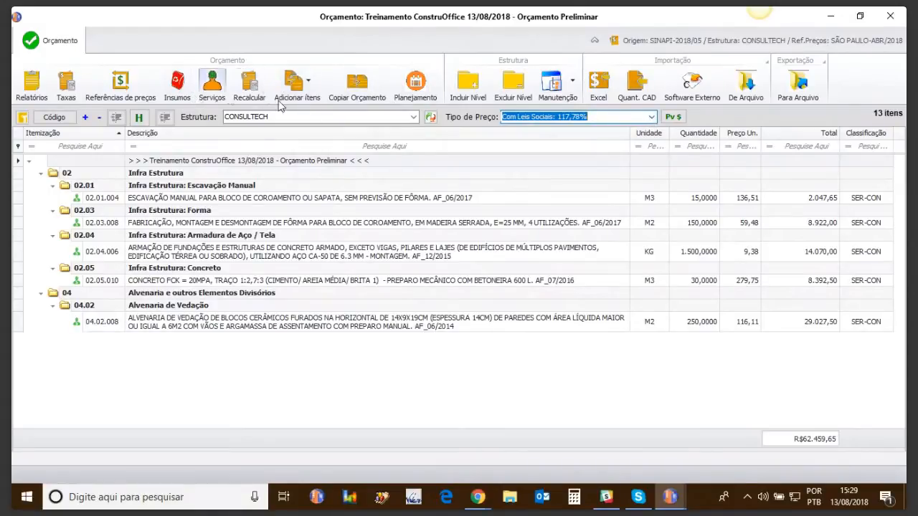
click(650, 117)
click(590, 147)
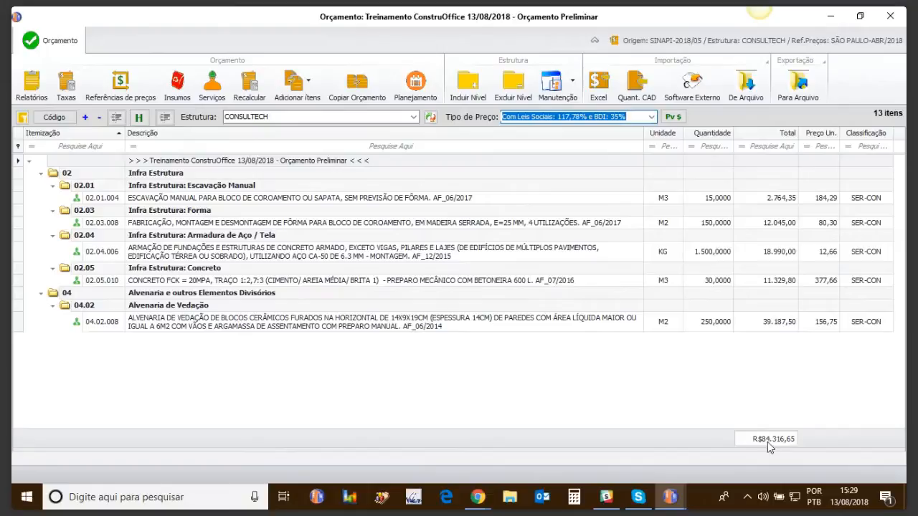
Open the budget's rates to examine the composition of the BDI rate, and close them.
click(70, 86)
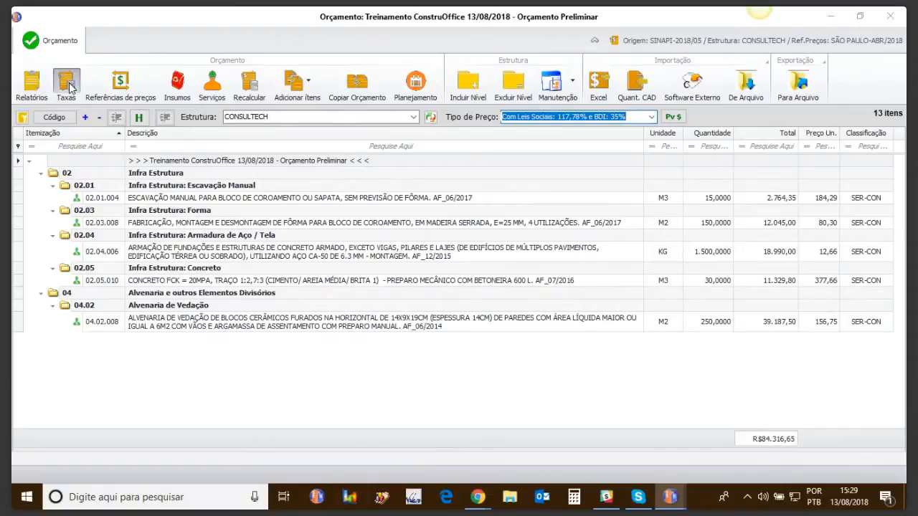
click(340, 76)
click(309, 100)
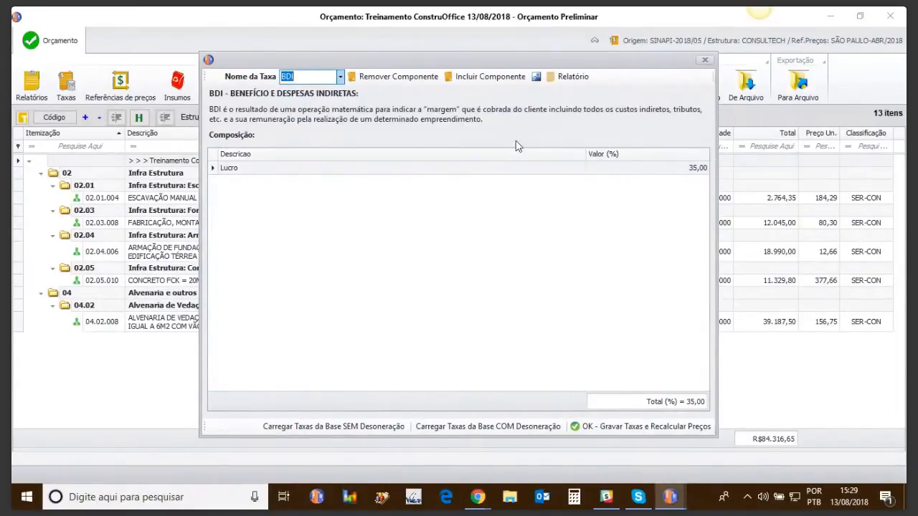
click(705, 59)
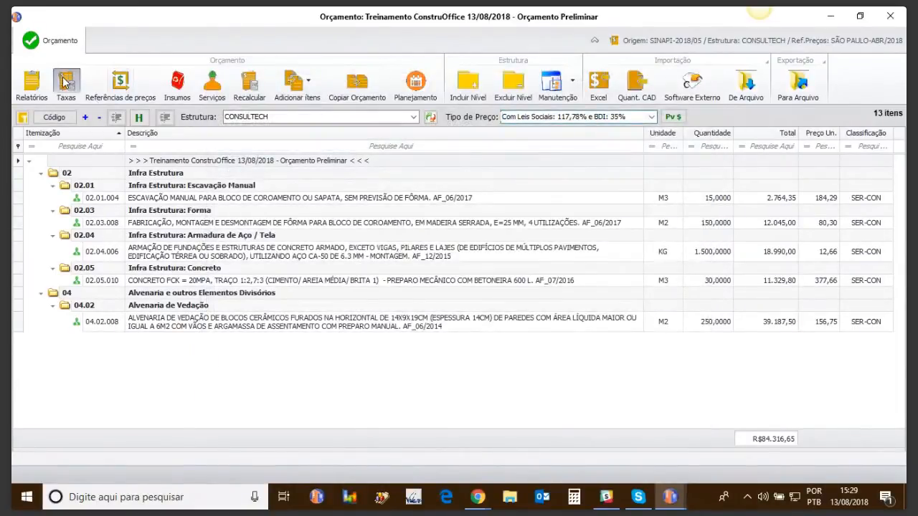
In the budget's BDI rate, rename the Lucro component to Administração and set its value to 10%.
click(63, 83)
click(340, 77)
click(301, 96)
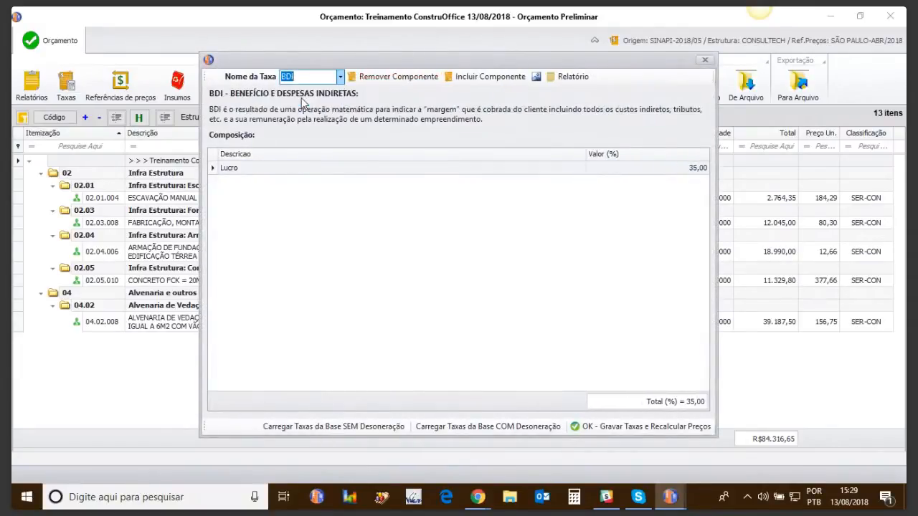
click(342, 170)
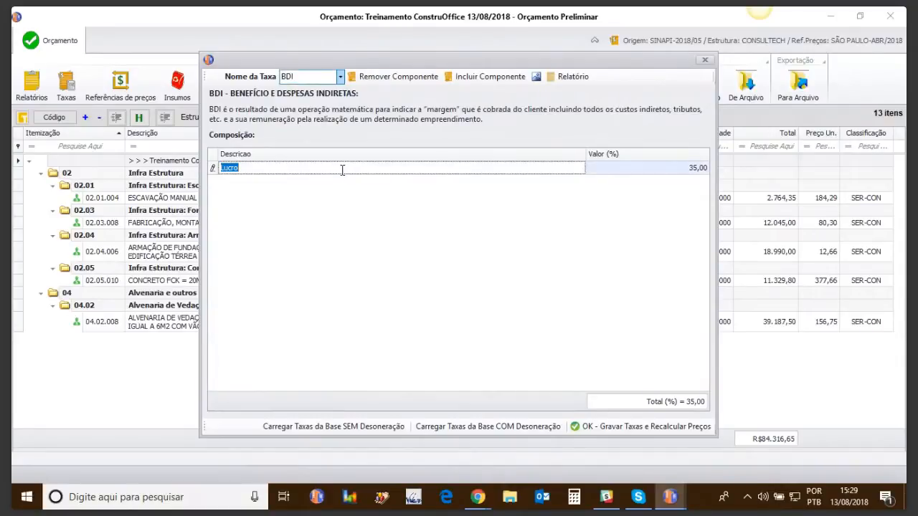
text(Administração)
click(688, 167)
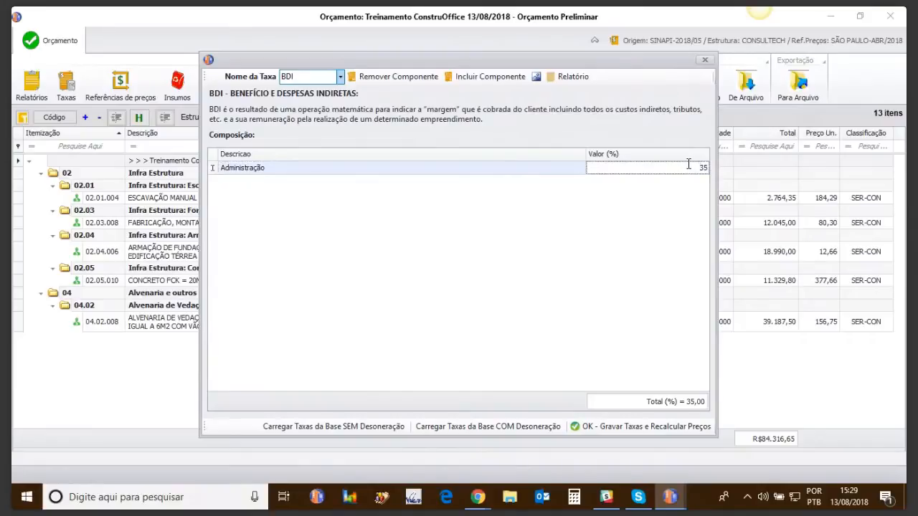
text(10)
key(Return)
Add an "impostos" component with a value of 10% to the BDI rate.
click(458, 81)
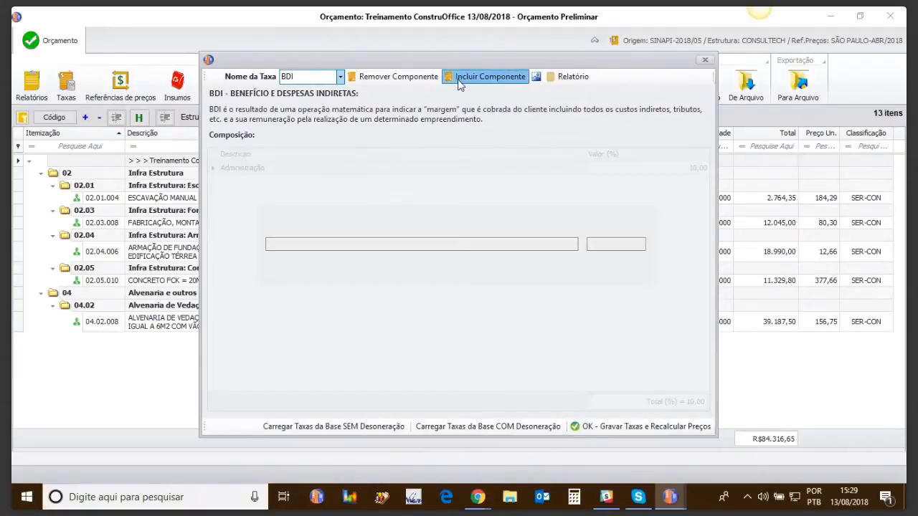
click(344, 242)
text(impostos)
click(602, 244)
text(10)
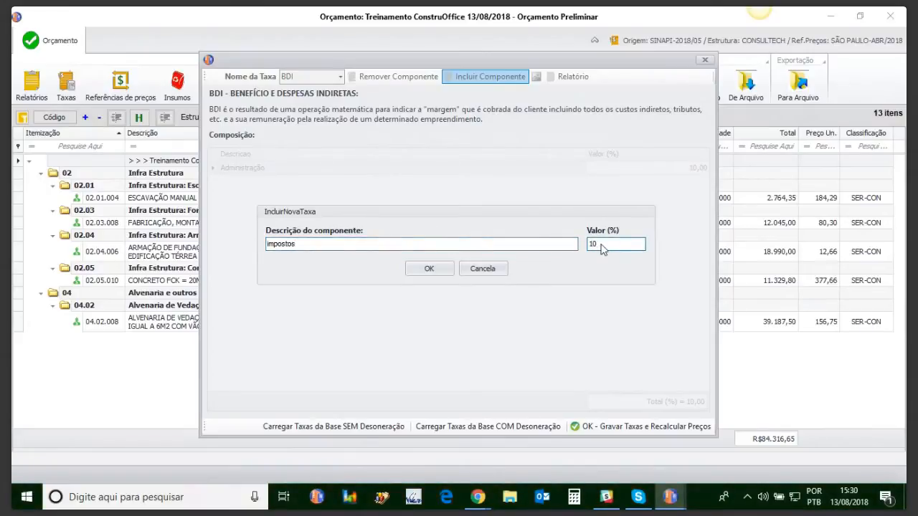
click(433, 269)
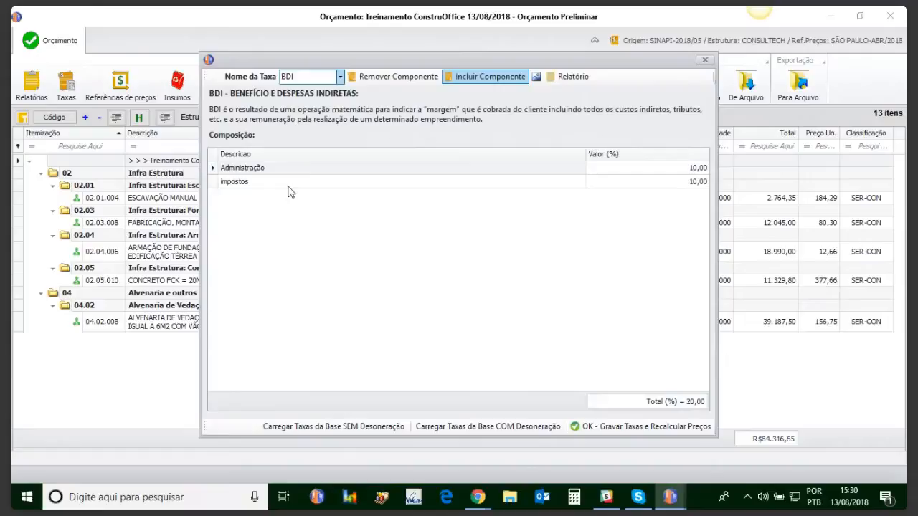
Add a "lucro" component of 7% to the BDI rate, then save the rates and recalculate the prices.
click(461, 78)
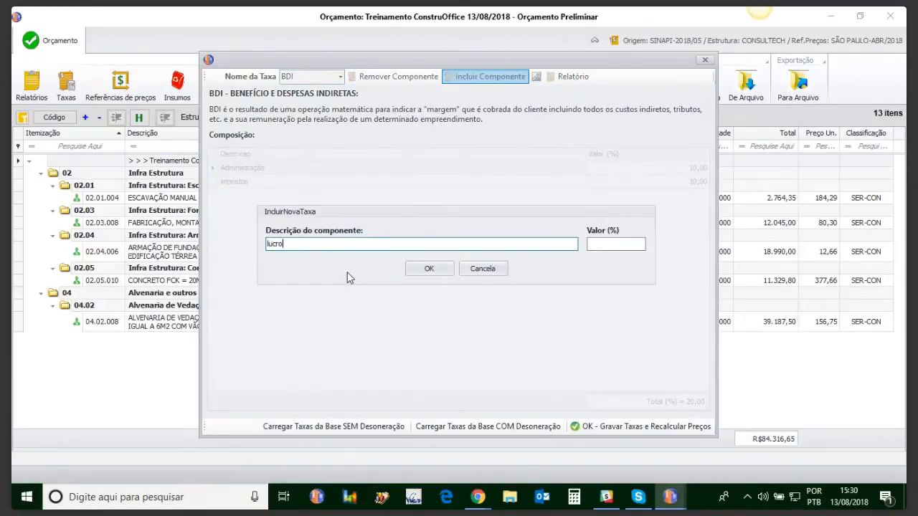
click(611, 245)
text(7)
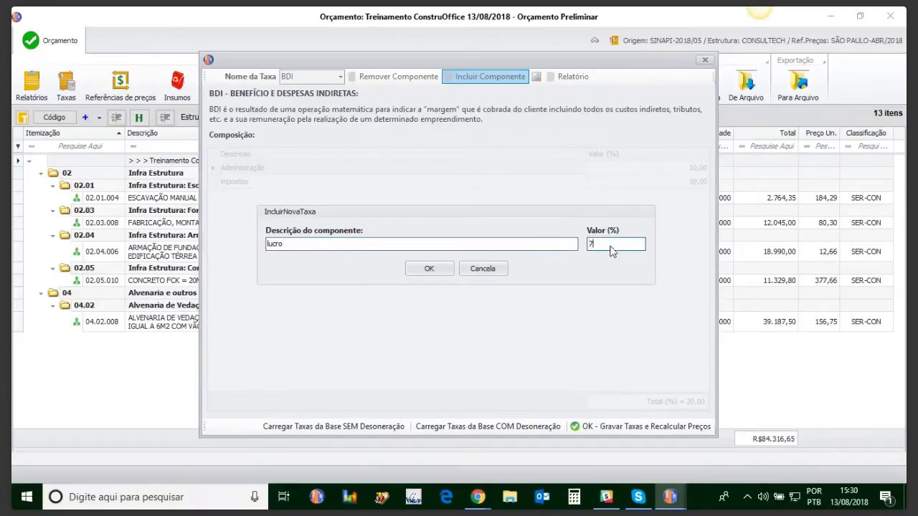
click(430, 270)
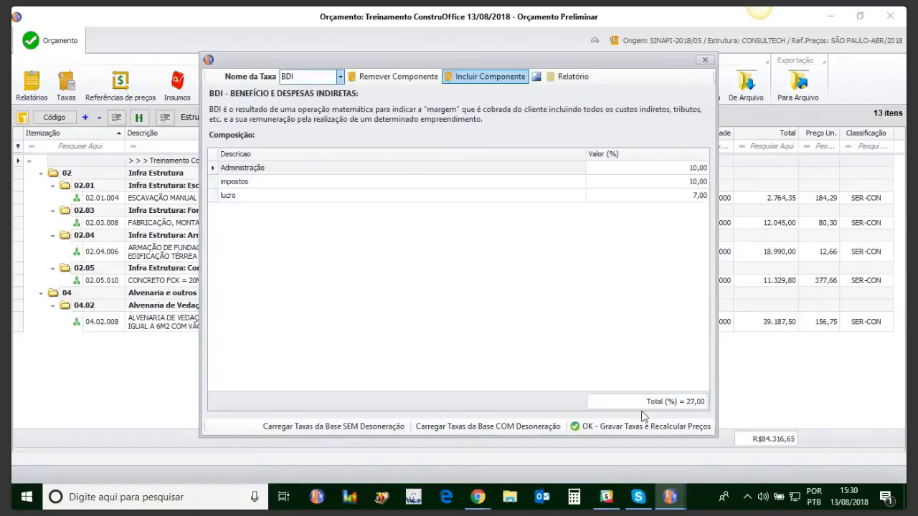
click(591, 428)
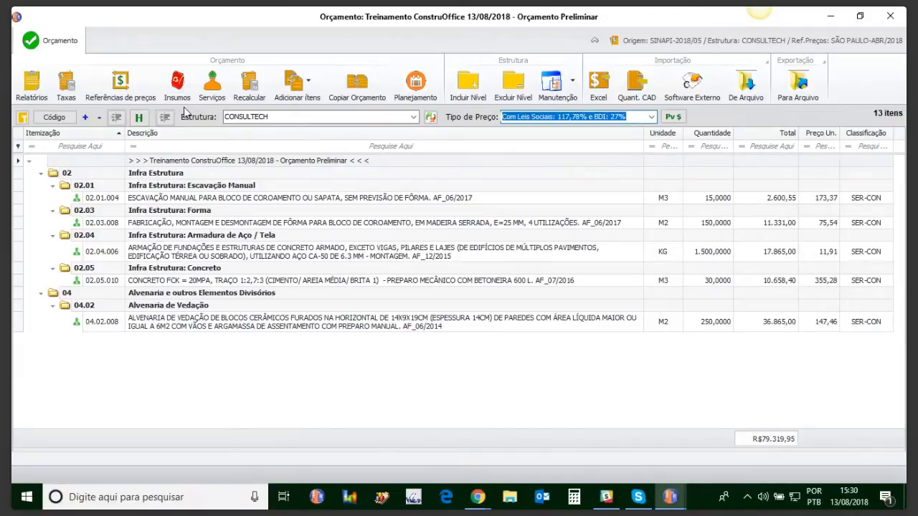
Open the budget's rates to examine the components of the LS social charges, and close them without changes.
click(68, 85)
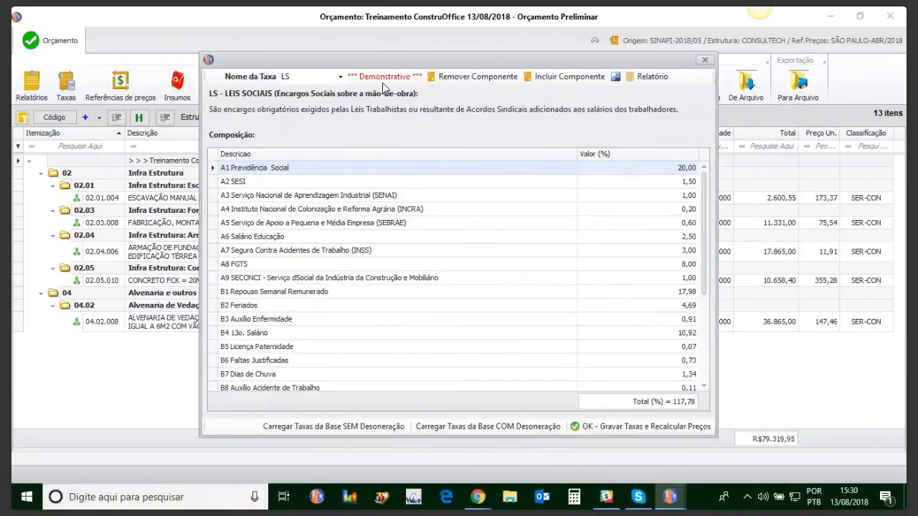
click(671, 182)
key(Up)
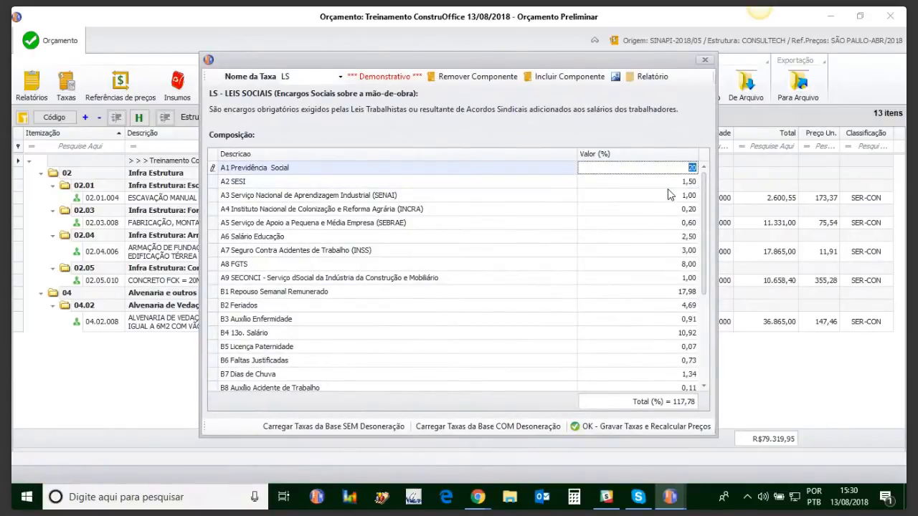
click(706, 66)
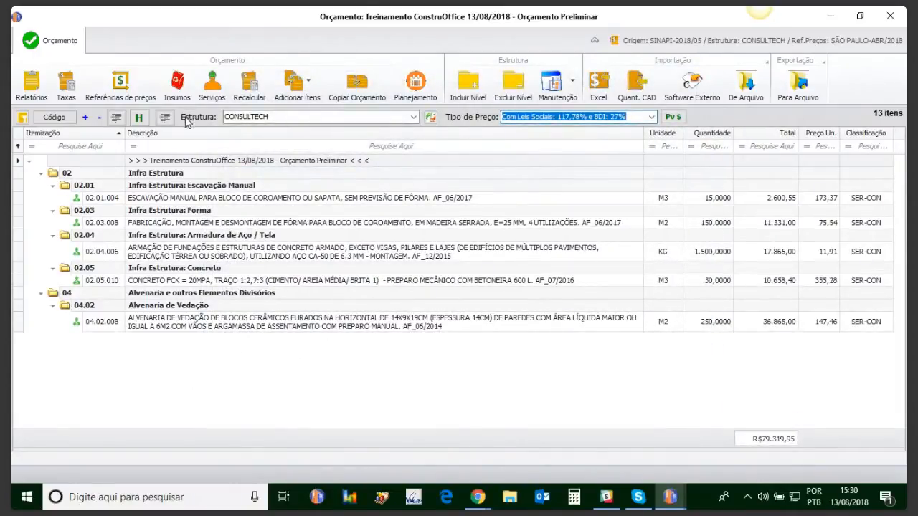
Review the unit prices in the budget's list of inputs again and return to the budget.
click(180, 86)
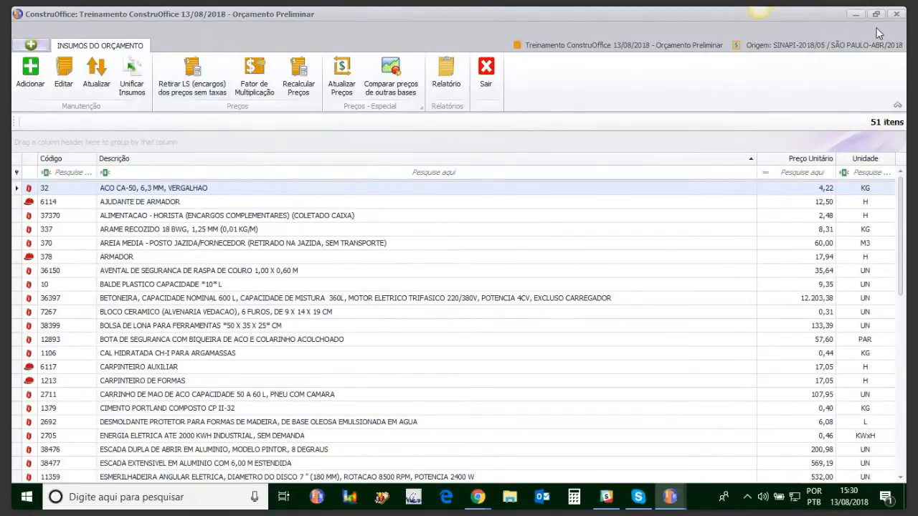
click(899, 14)
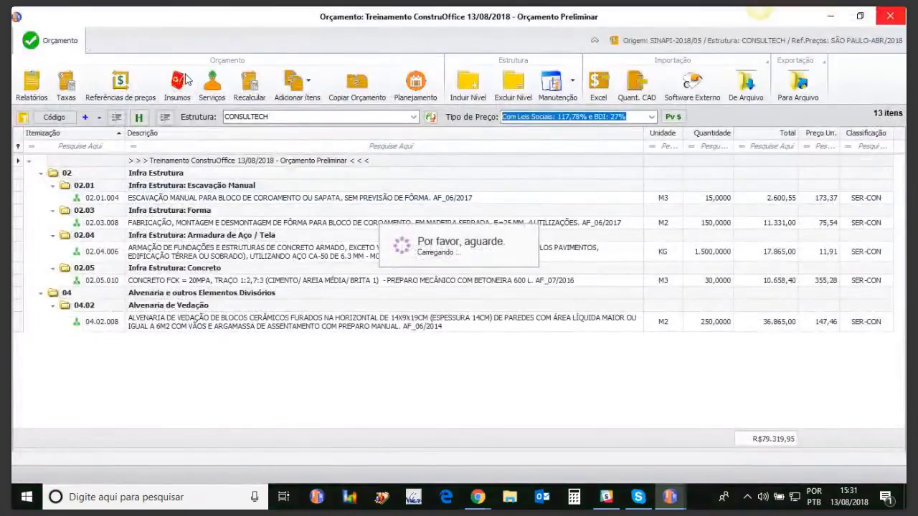
click(182, 80)
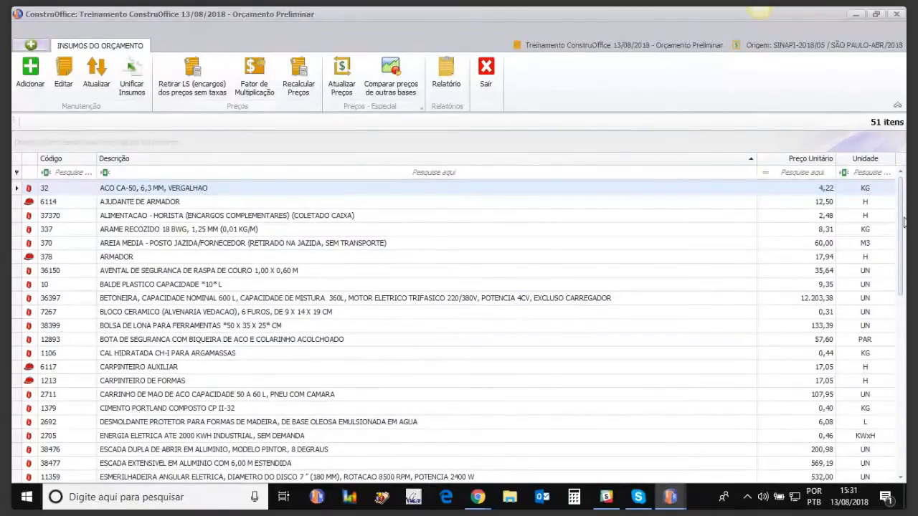
click(897, 13)
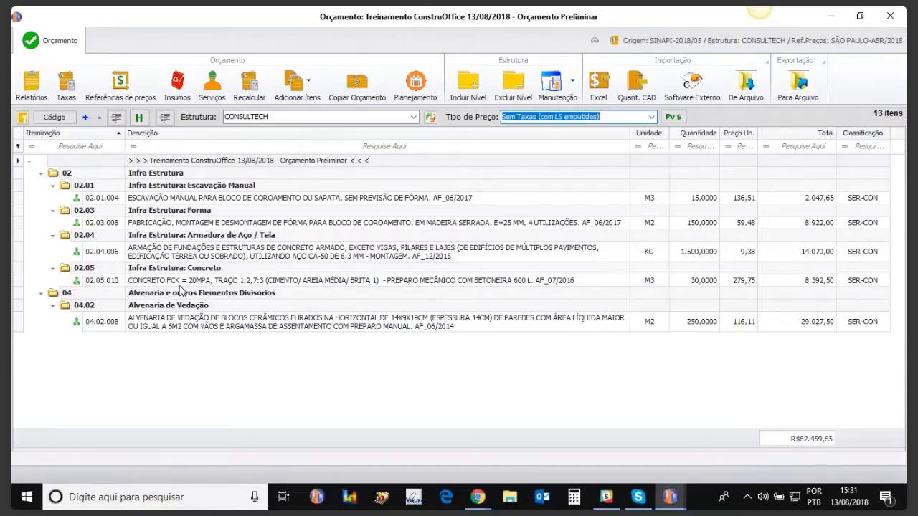
Remove the embedded LS charges from the budget's input prices, check the ARMADOR price, and return to the budget.
click(180, 287)
click(181, 91)
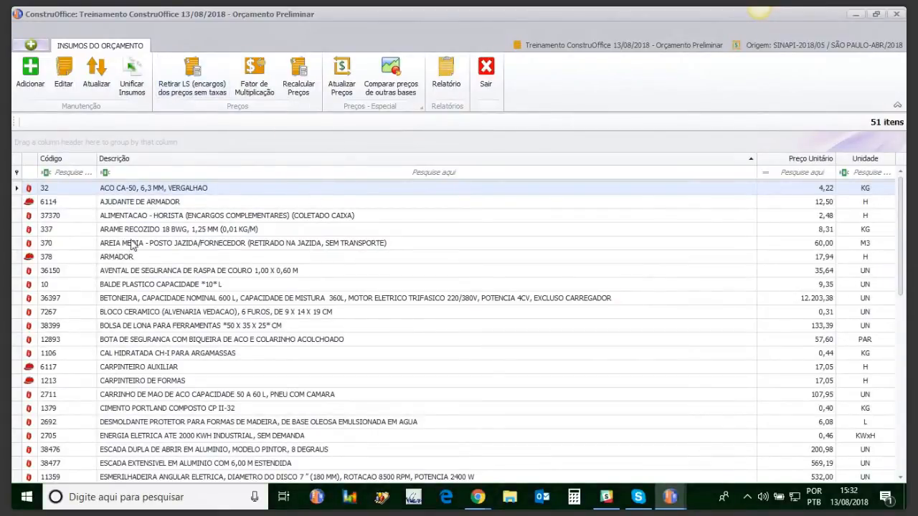
click(168, 260)
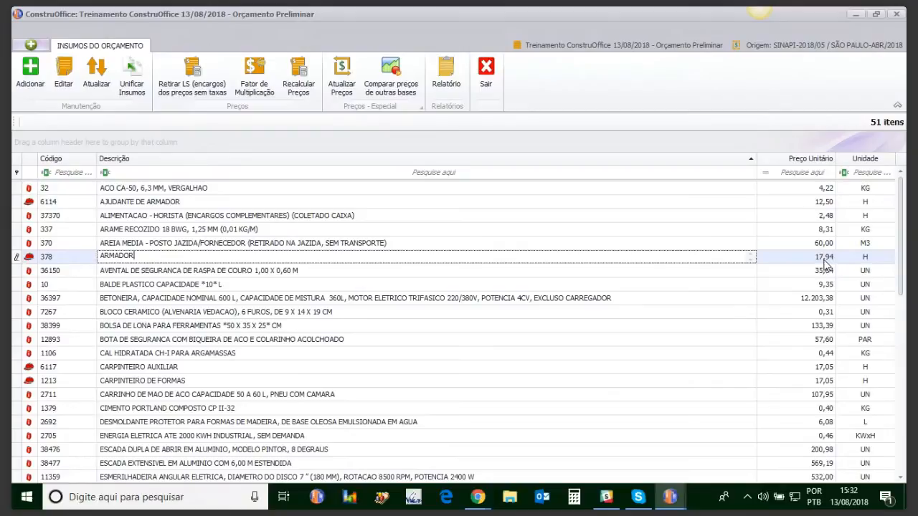
click(193, 85)
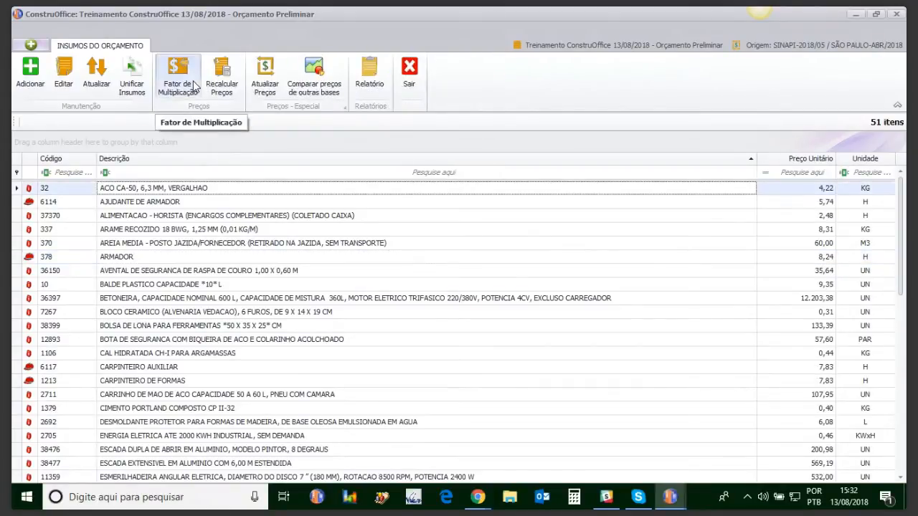
click(822, 256)
click(409, 72)
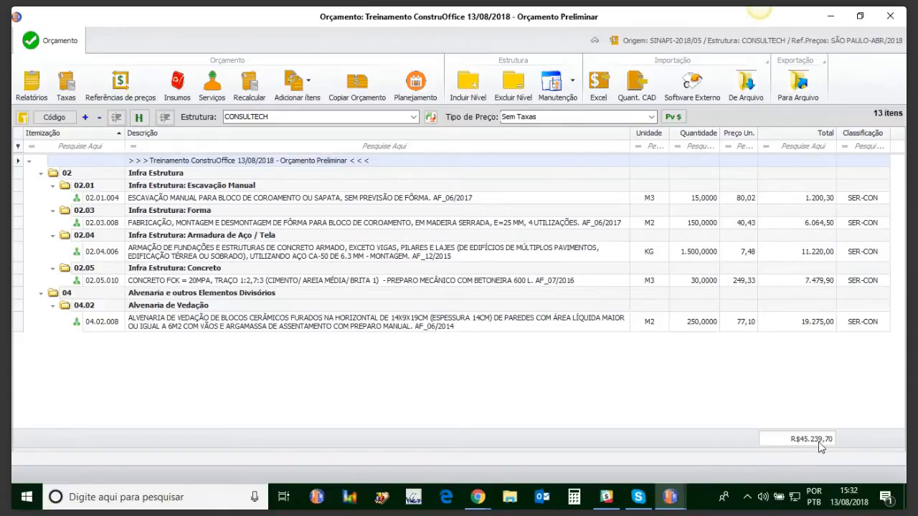
View the budget with price type Com Leis Sociais: 117,78%, then with Com Leis Sociais: 117,78% e BDI: 27%.
click(652, 117)
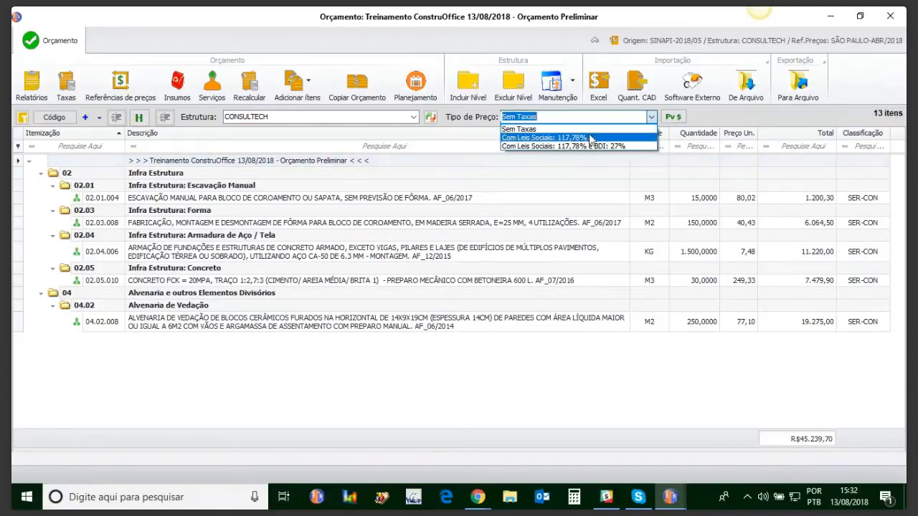
click(593, 139)
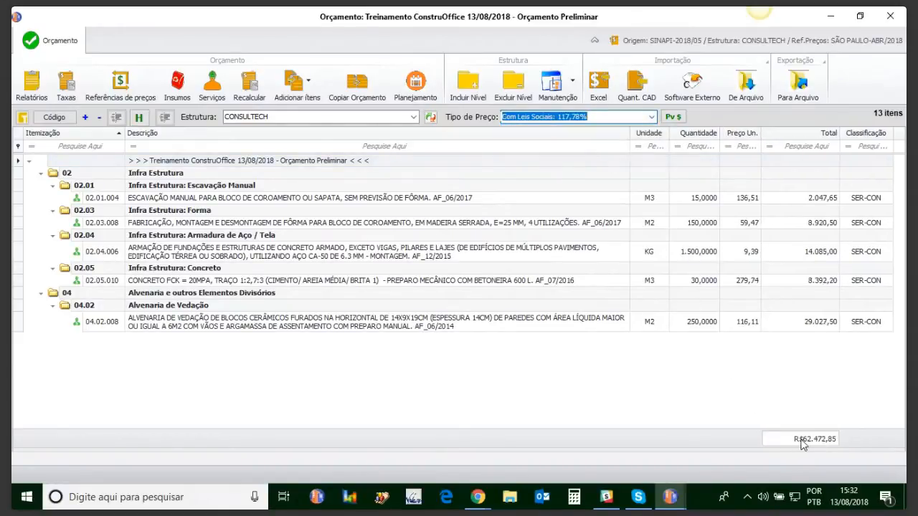
click(649, 117)
click(556, 147)
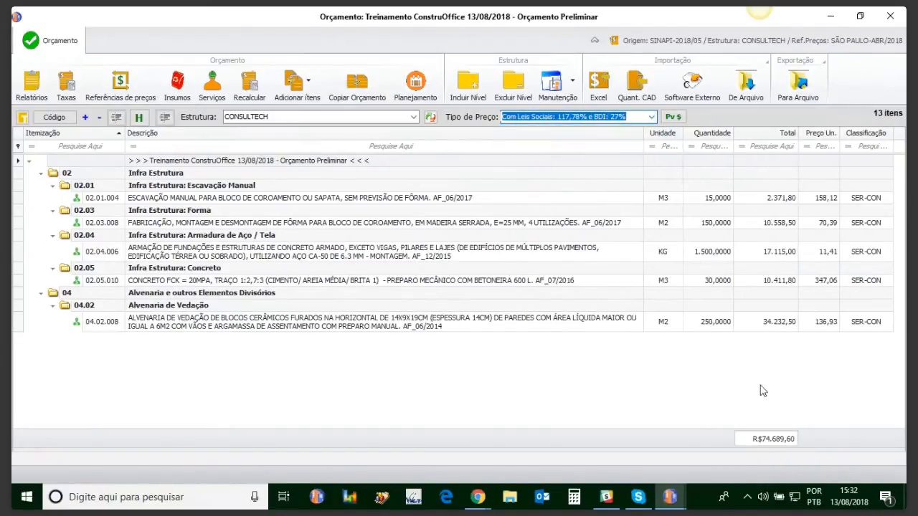
Switch the budget's price type to Sem Taxas and set the A2 SESI component of the LS rate to 2,5%.
click(651, 117)
click(543, 129)
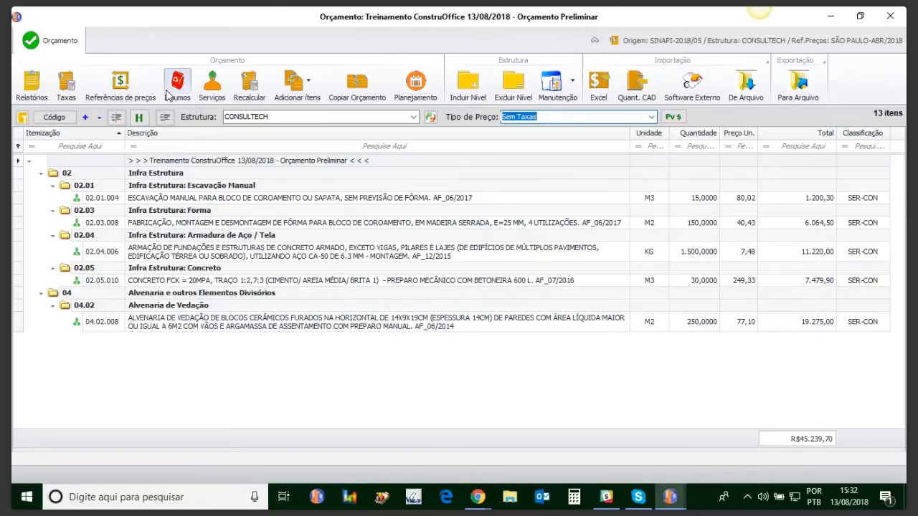
click(67, 86)
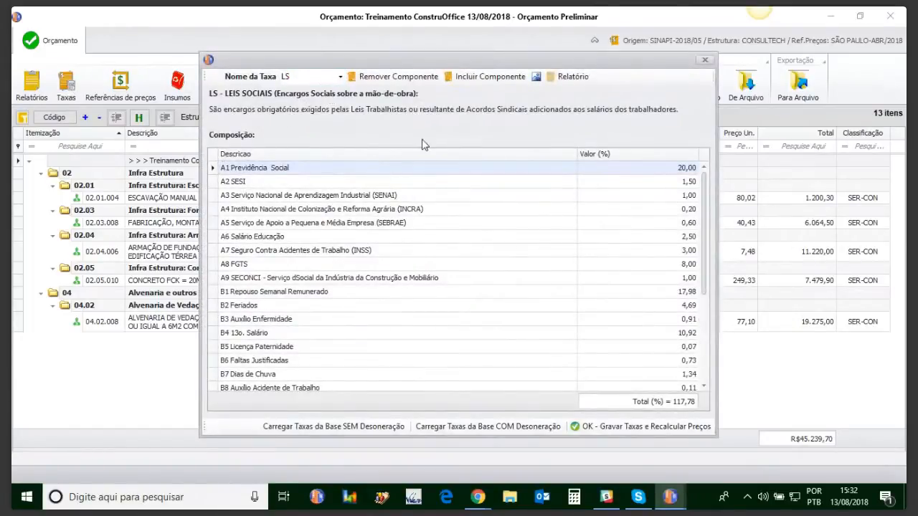
click(683, 185)
text(2)
key(Return)
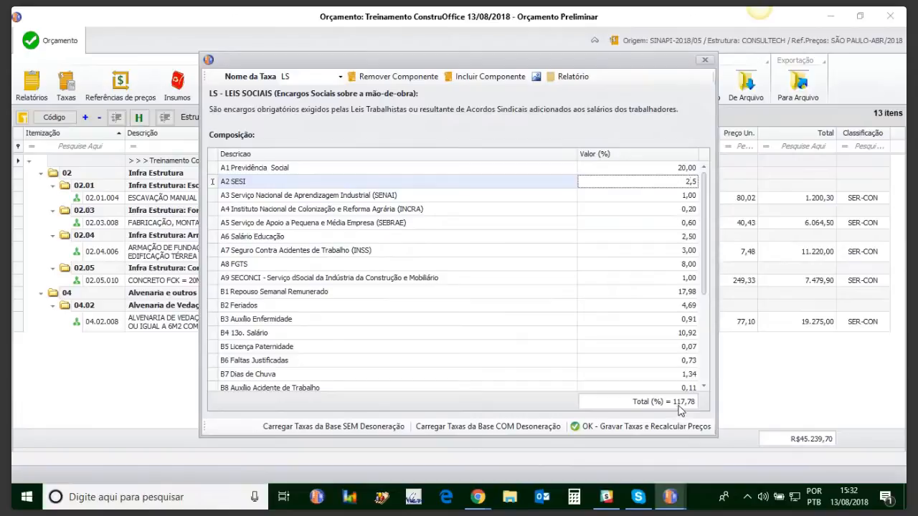
key(Up)
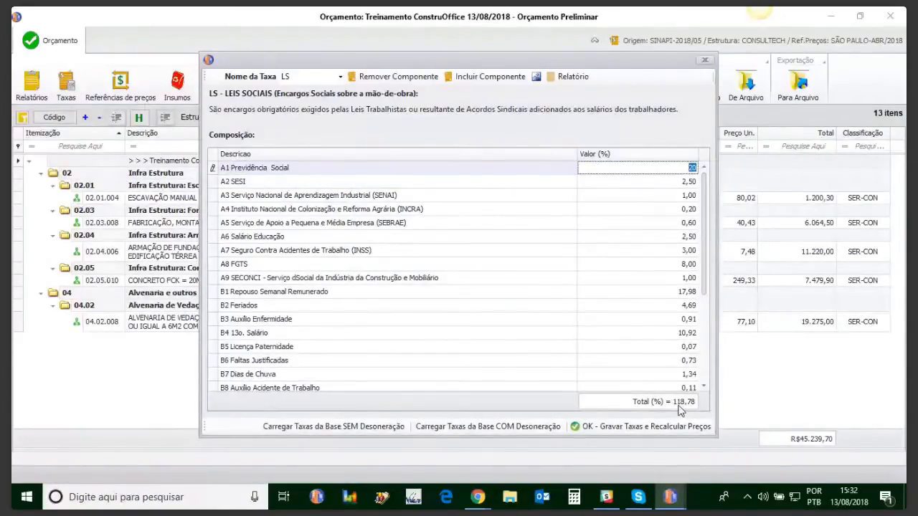
Set the A3 SENAI component of the LS rate to 3%, then save the rates and recalculate prices.
click(687, 196)
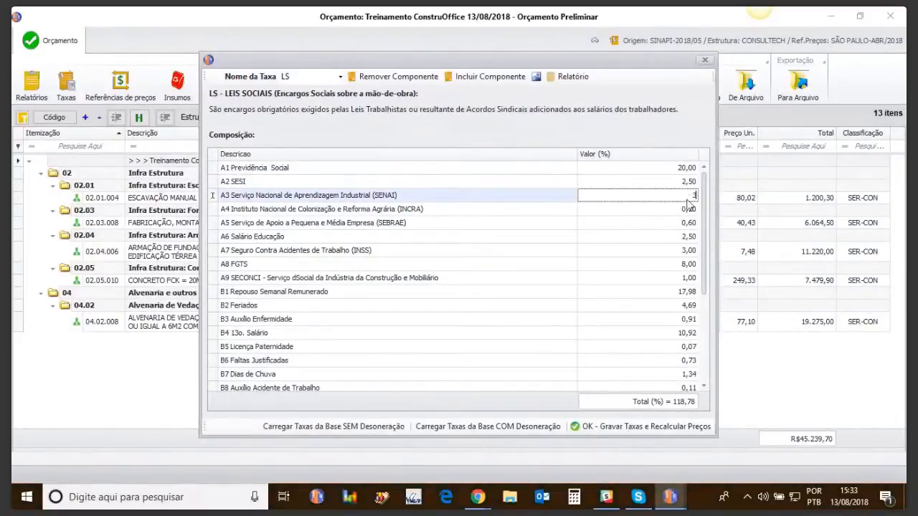
text(3)
key(Up)
key(Up)
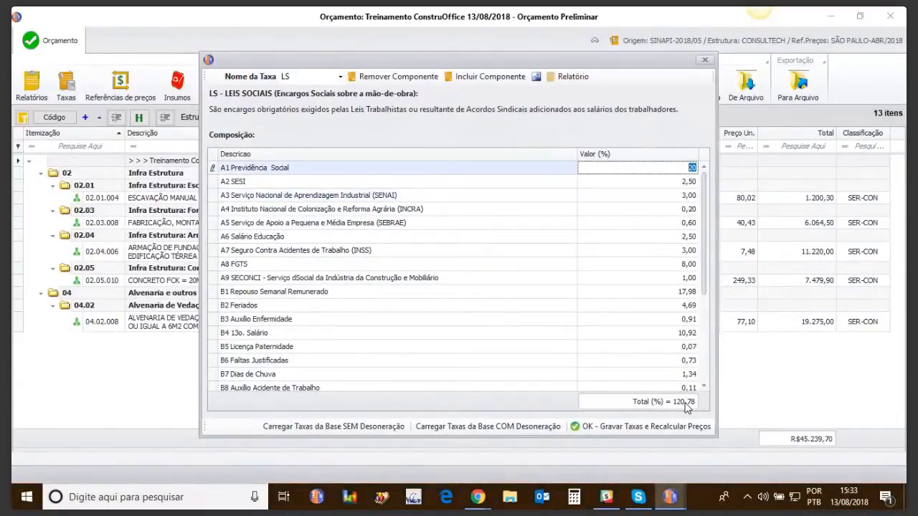
click(621, 427)
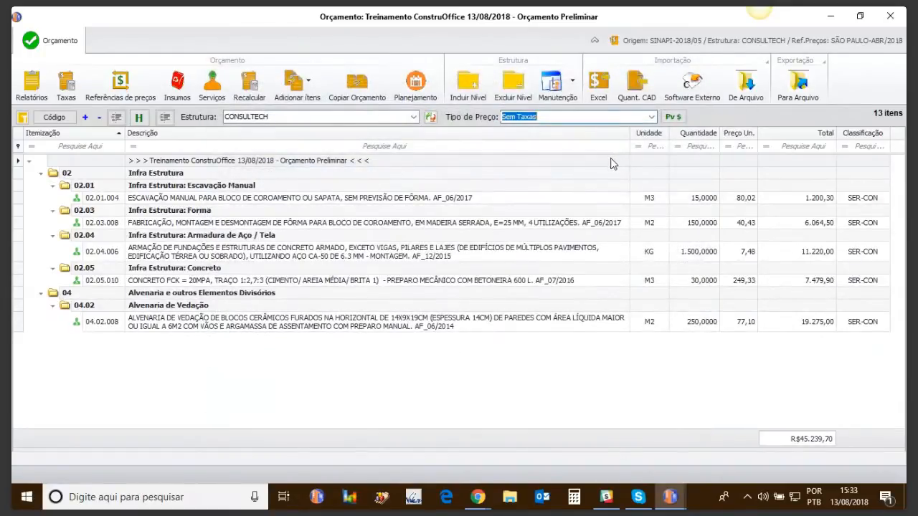
Compare the recalculated budget under Com Leis Sociais: 120,78%, with and without BDI: 27%, and return to Sem Taxas.
click(652, 116)
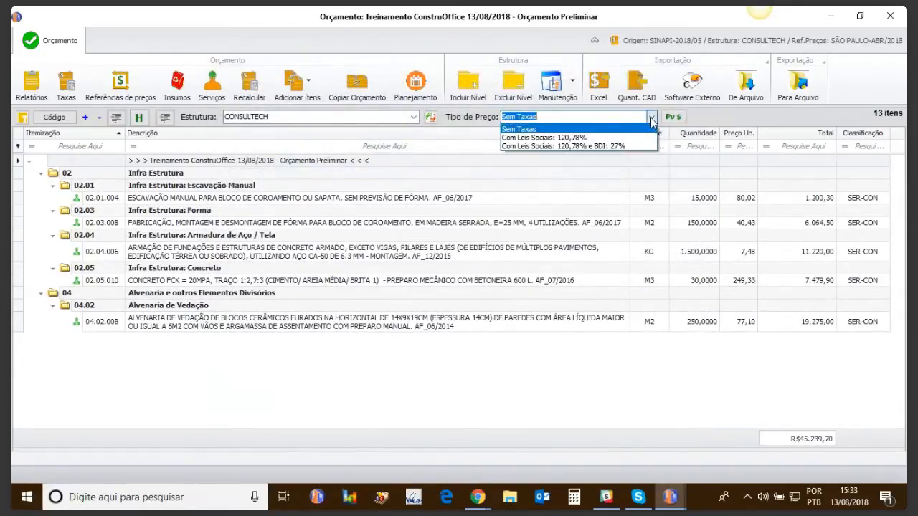
click(572, 137)
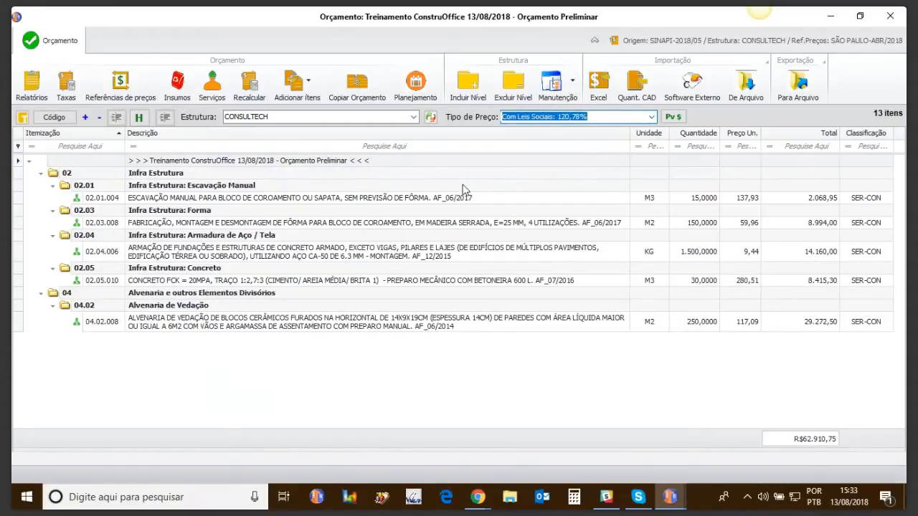
click(251, 90)
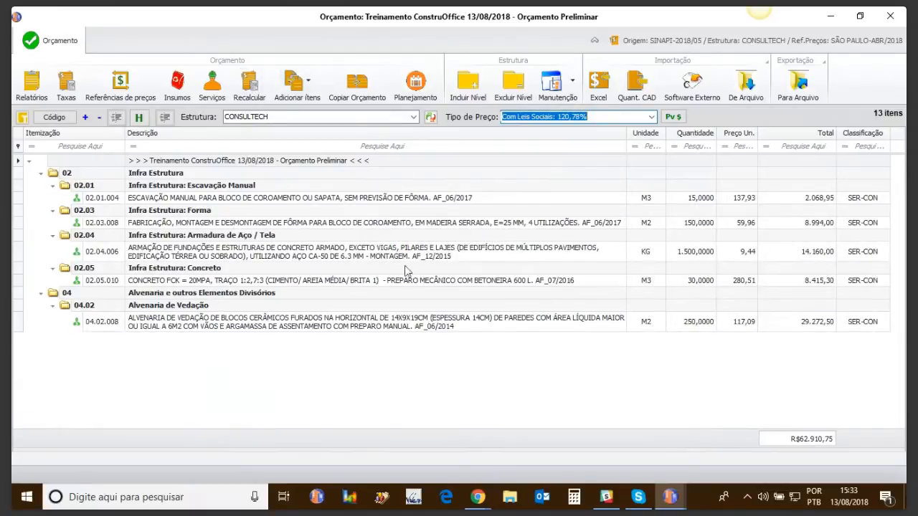
click(651, 116)
click(619, 146)
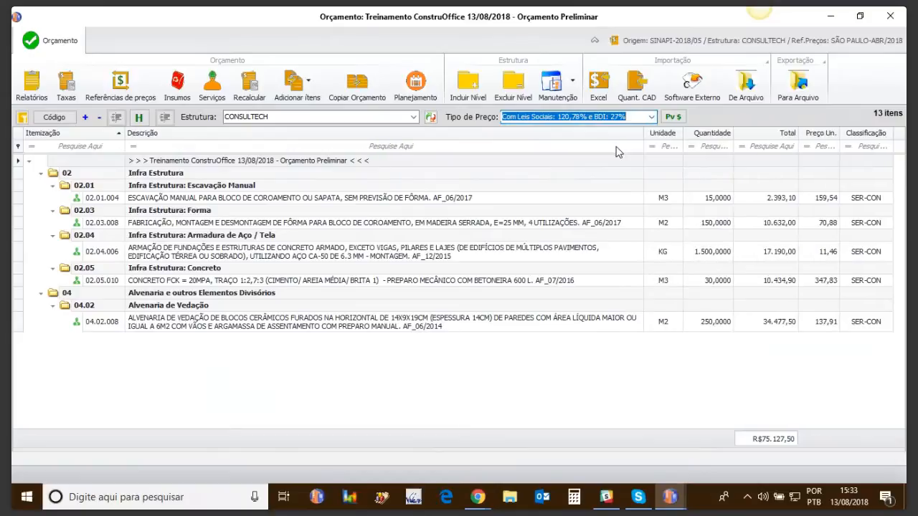
click(652, 116)
click(537, 129)
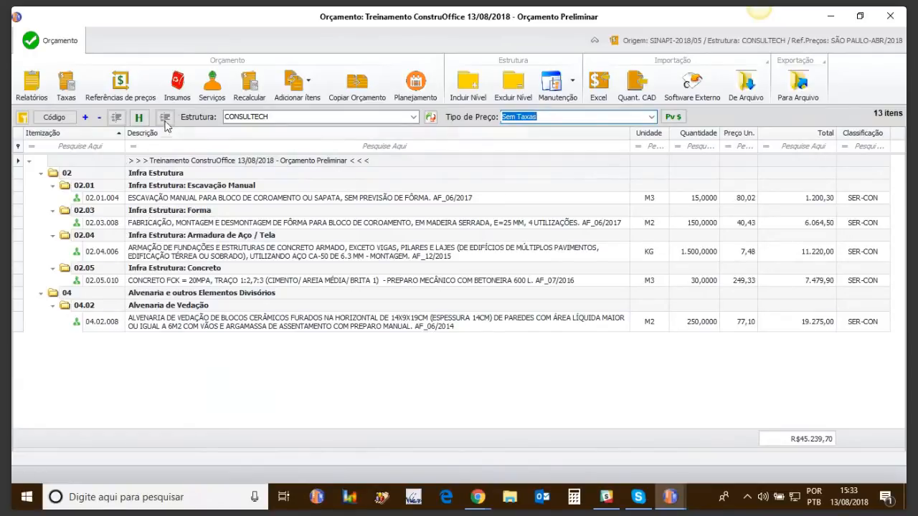
Search the descriptions in the budget's list of inputs for "medi" and then for "plastico".
click(183, 95)
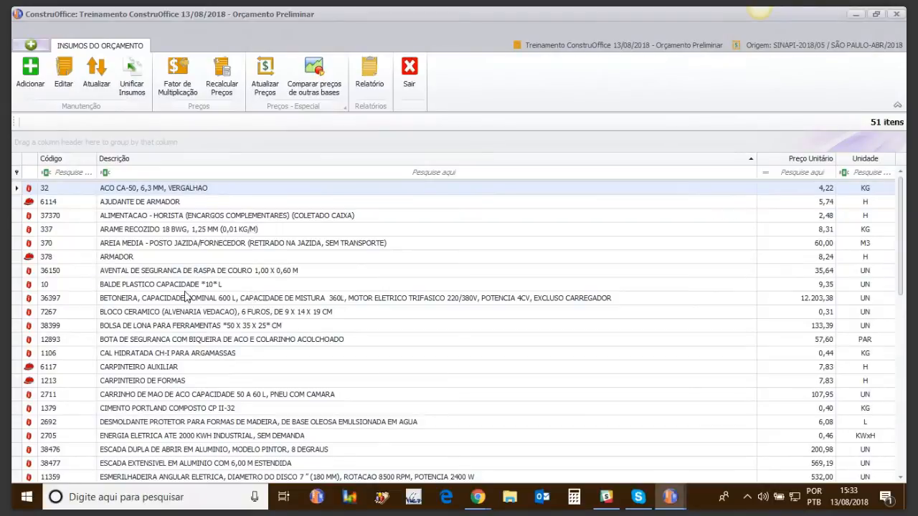
click(167, 172)
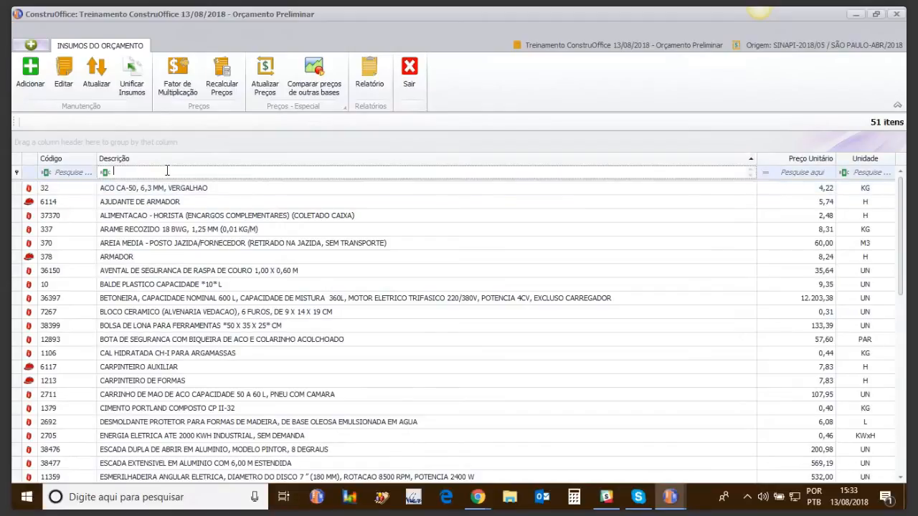
text(medi)
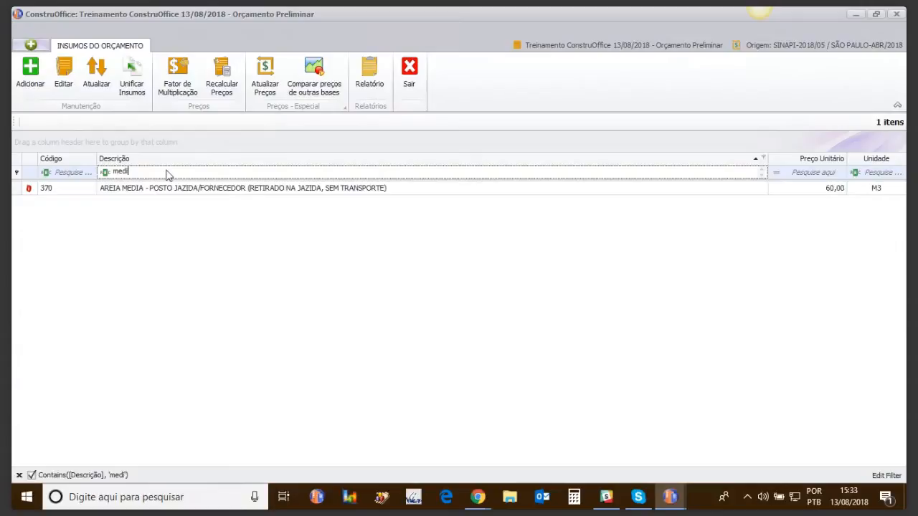
key(BackSpace)
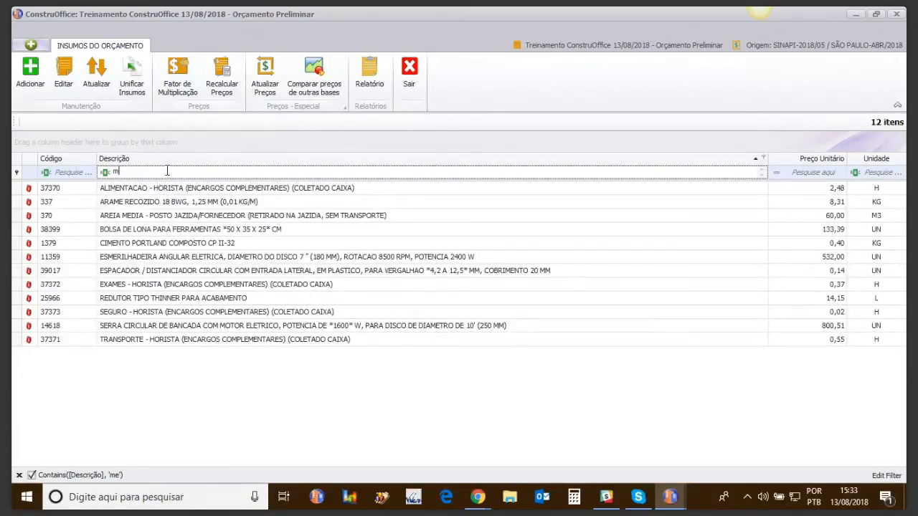
key(BackSpace)
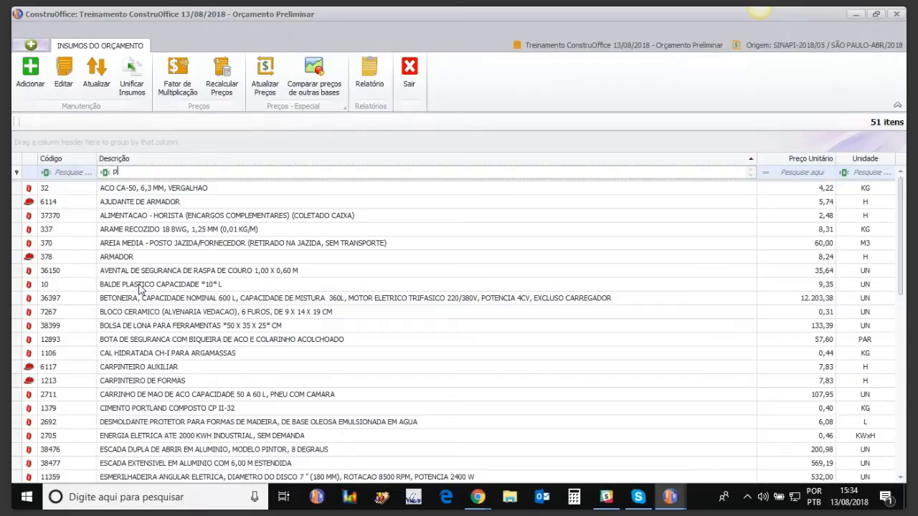
text(lastico)
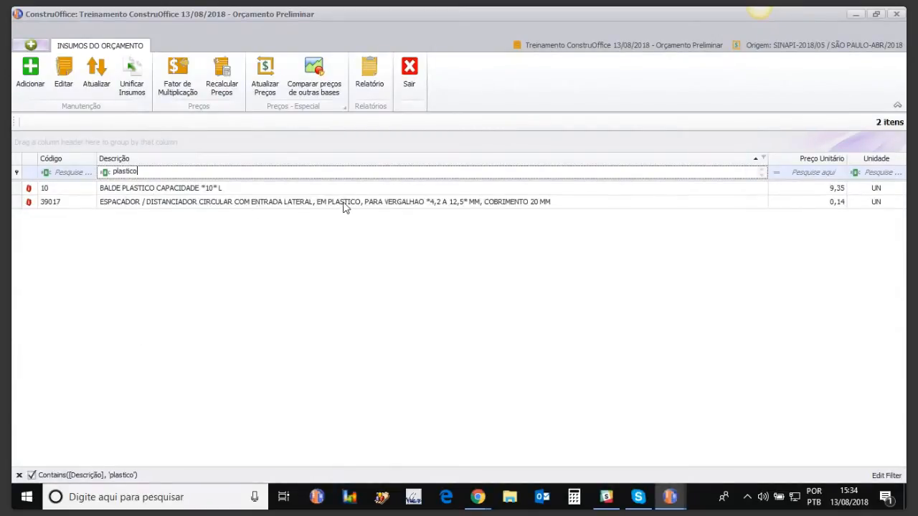
Clear the description filter and look through the full list of budget inputs.
key(BackSpace)
key(BackSpace)
key(BackSpace)
key(BackSpace)
key(BackSpace)
key(BackSpace)
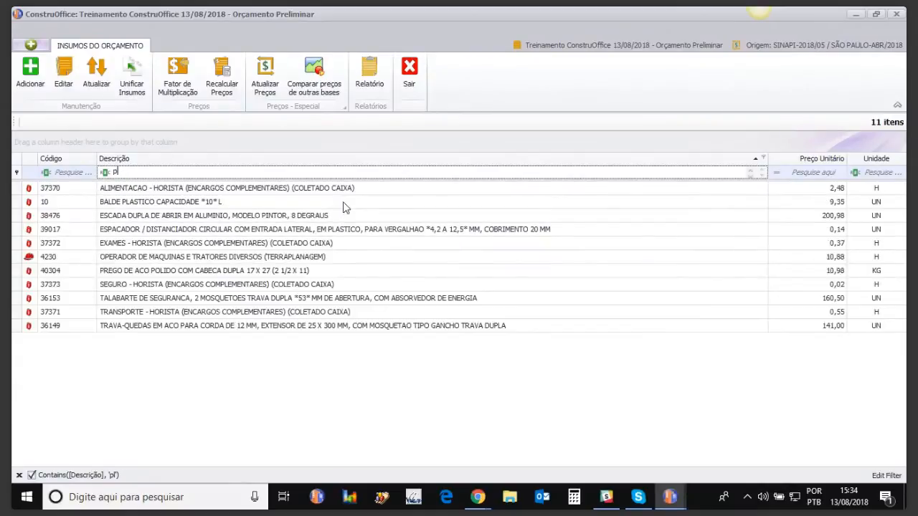
drag(796, 161, 860, 159)
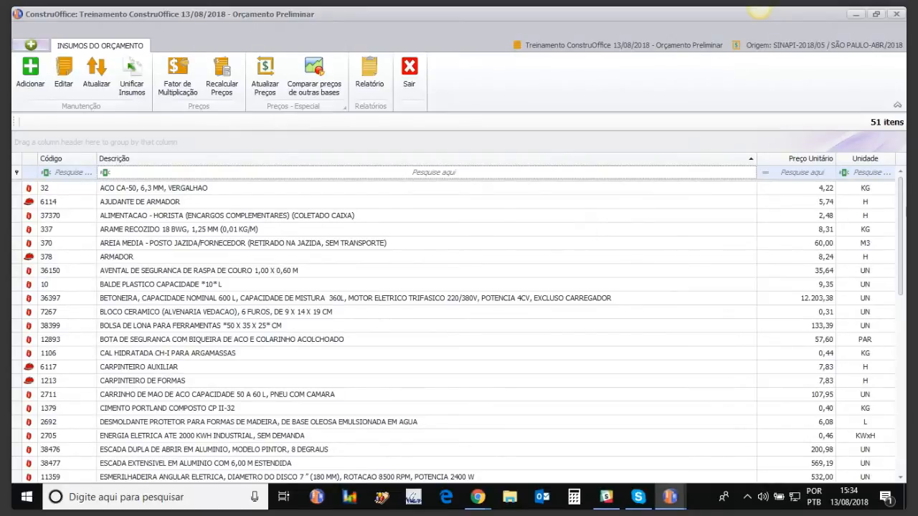
mouse_move(901, 202)
mouse_down()
mouse_move(889, 433)
mouse_move(906, 191)
mouse_up()
scroll(904, 189, down, 10)
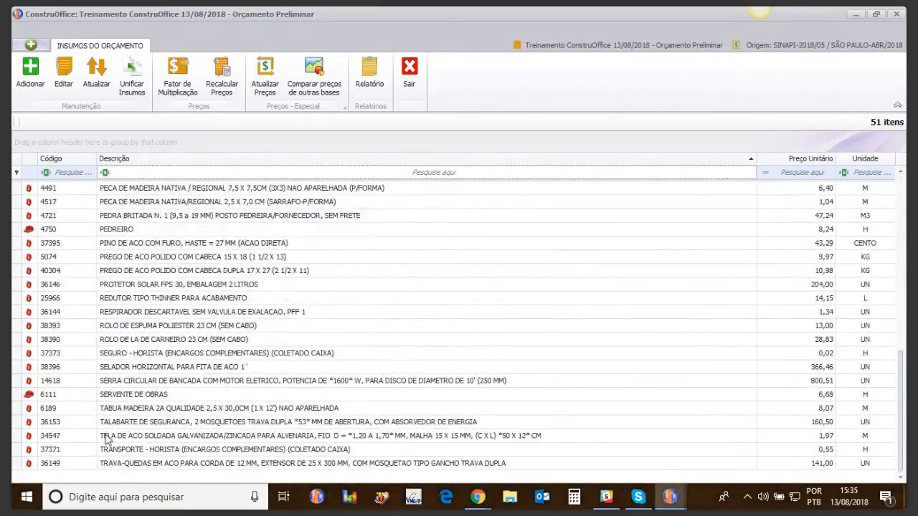
Filter the budget inputs by the description text "cimen".
click(124, 174)
key(BackSpace)
key(BackSpace)
key(BackSpace)
key(BackSpace)
text(imen)
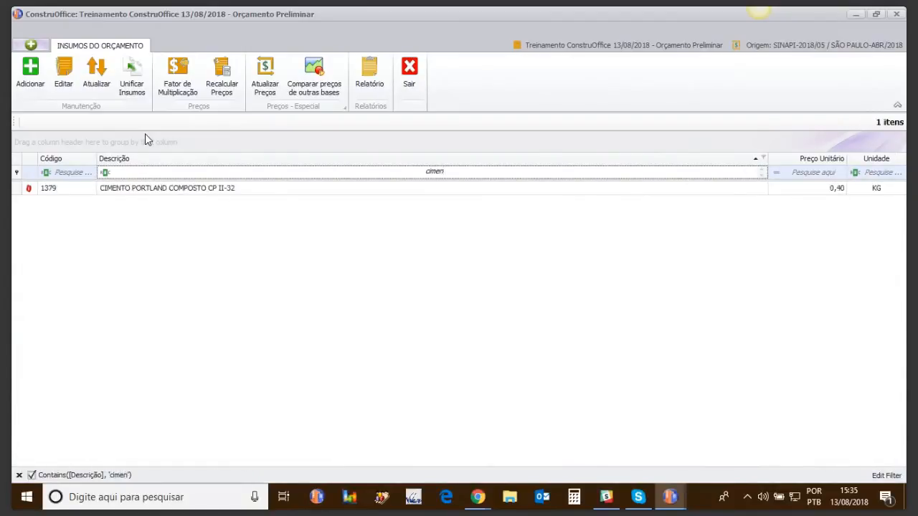
Try to change the unit price of CIMENTO PORTLAND COMPOSTO CP II-32, recalculate the prices, and return to the budget.
click(165, 188)
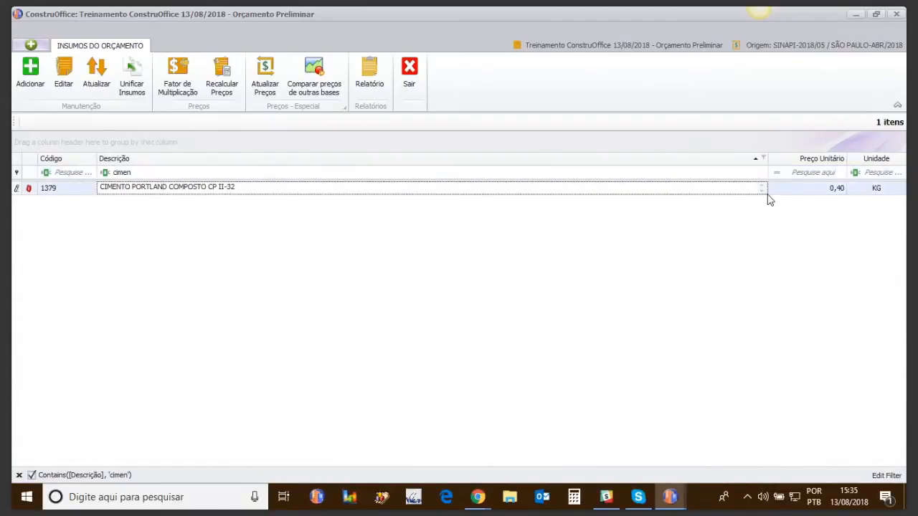
click(838, 189)
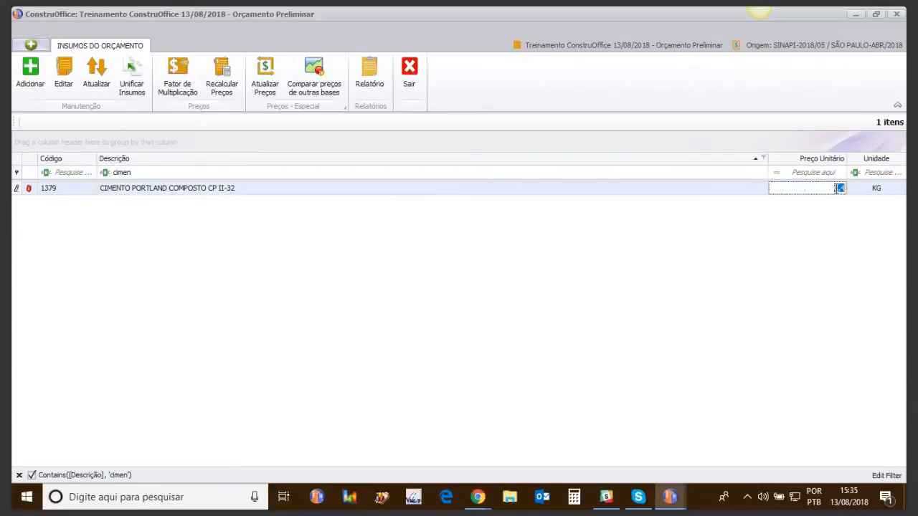
text(80)
click(226, 93)
click(409, 69)
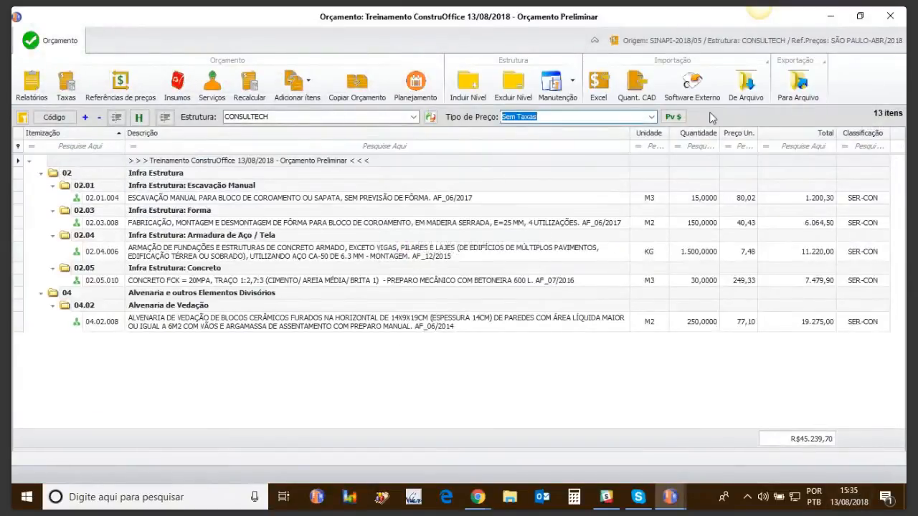
View the budget with Com Leis Sociais: 120,78% e BDI: 27% and inspect the compositions of the manual excavation and 20MPA concrete services.
click(649, 118)
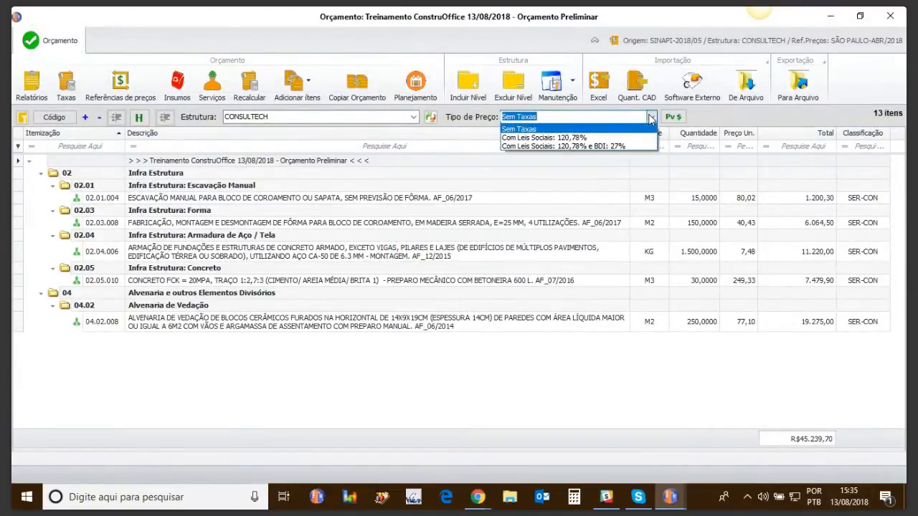
click(597, 152)
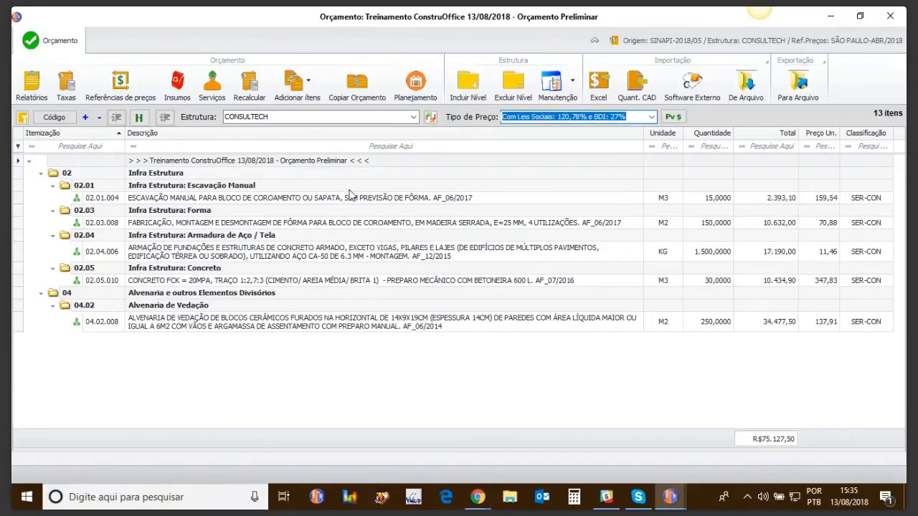
click(324, 202)
double_click(324, 203)
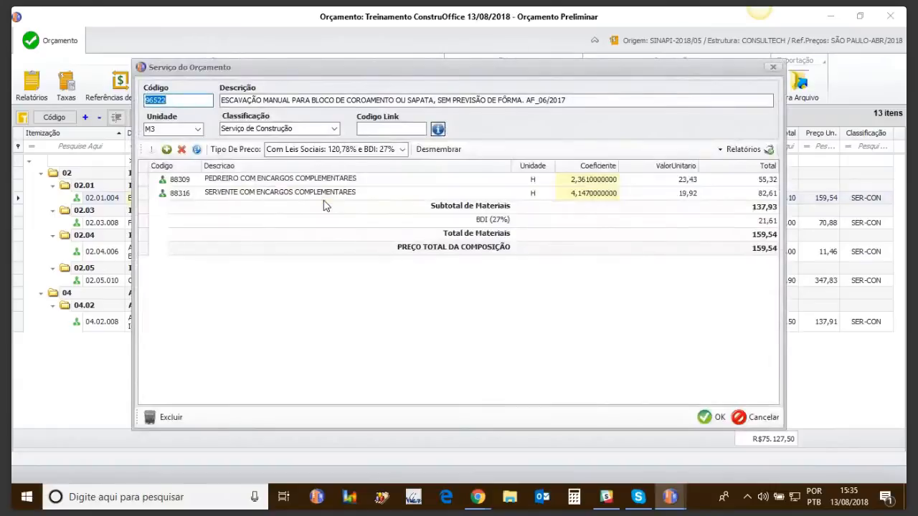
click(777, 69)
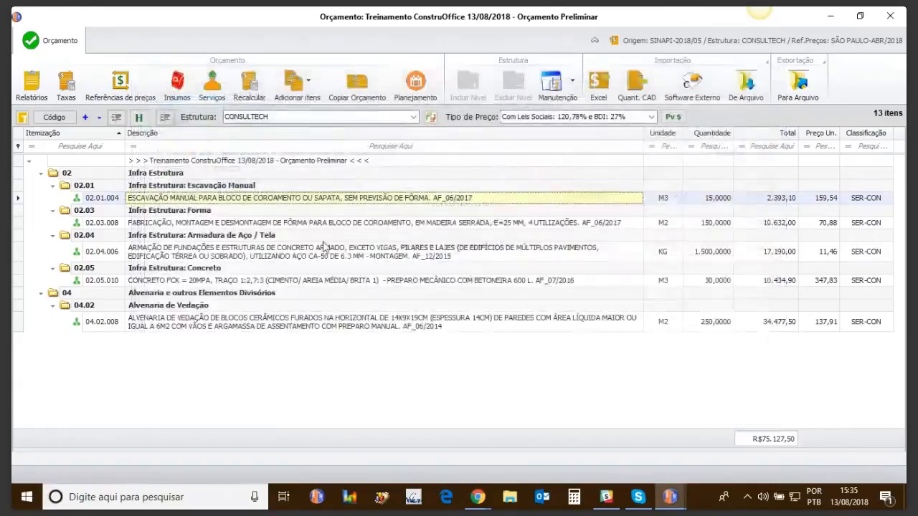
double_click(173, 285)
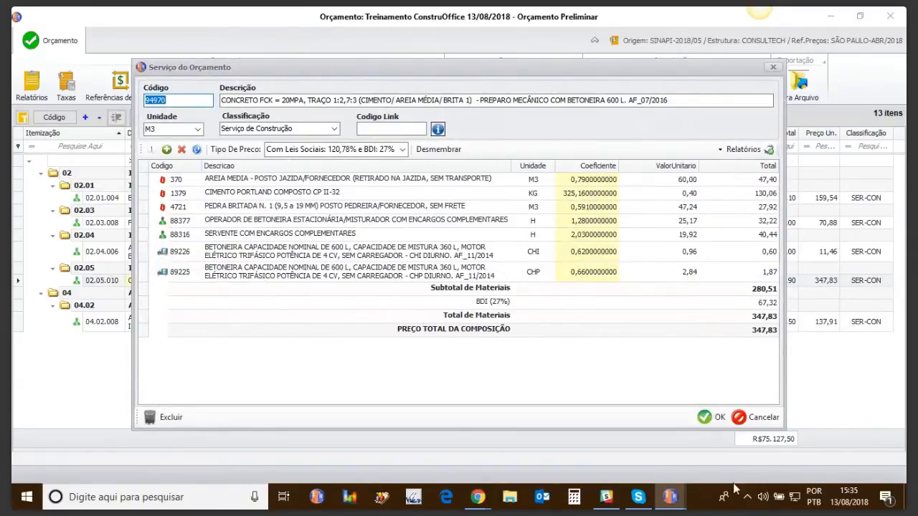
click(757, 417)
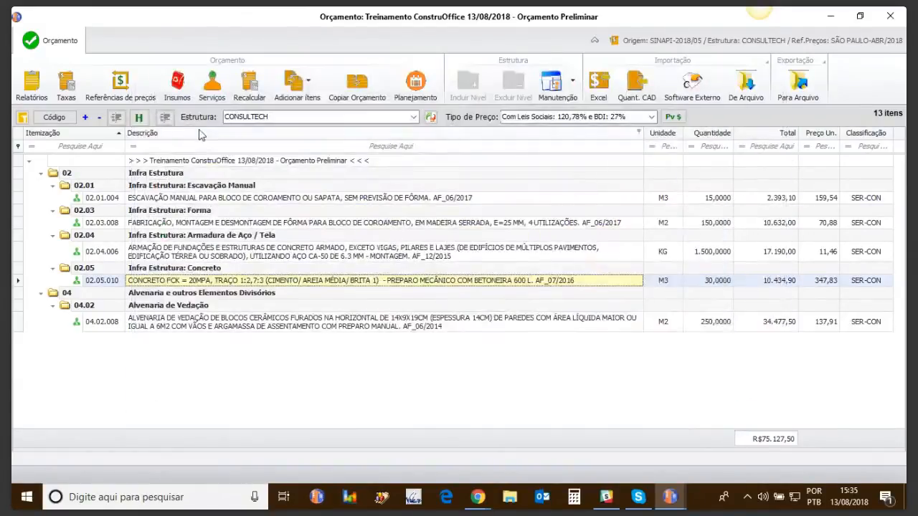
Filter the budget inputs by the description "cim" and set the unit price of CIMENTO PORTLAND COMPOSTO CP II-32 to 0,80.
click(178, 84)
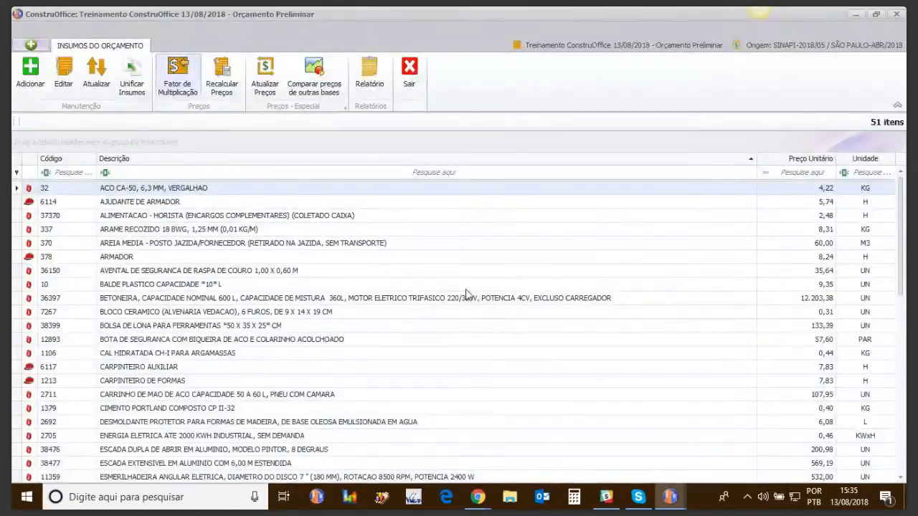
click(140, 173)
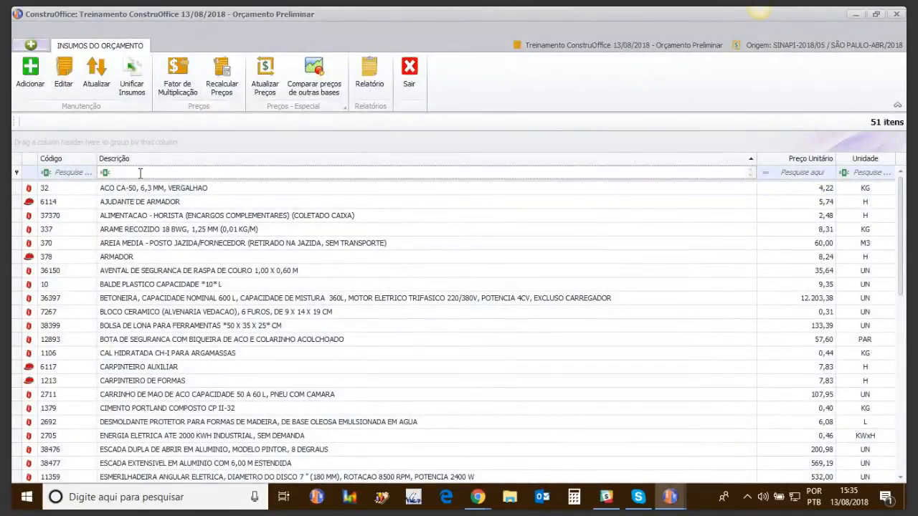
text(cim)
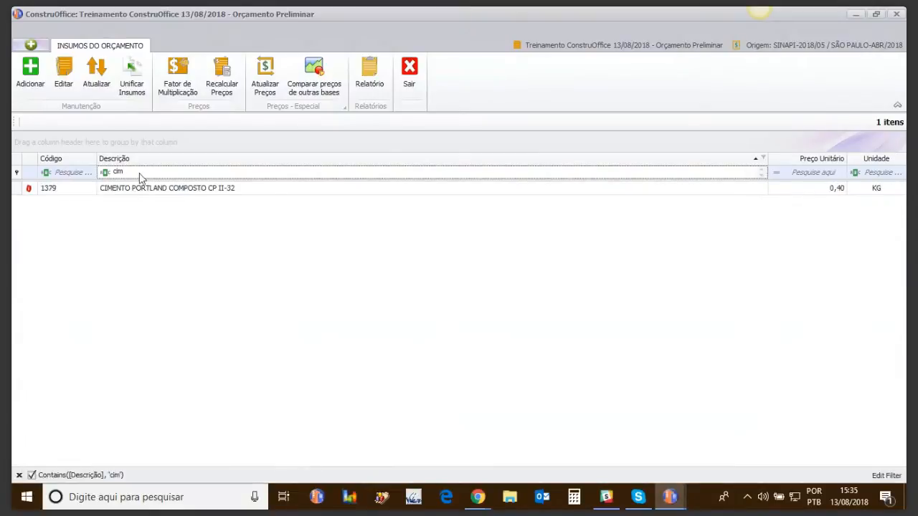
click(838, 189)
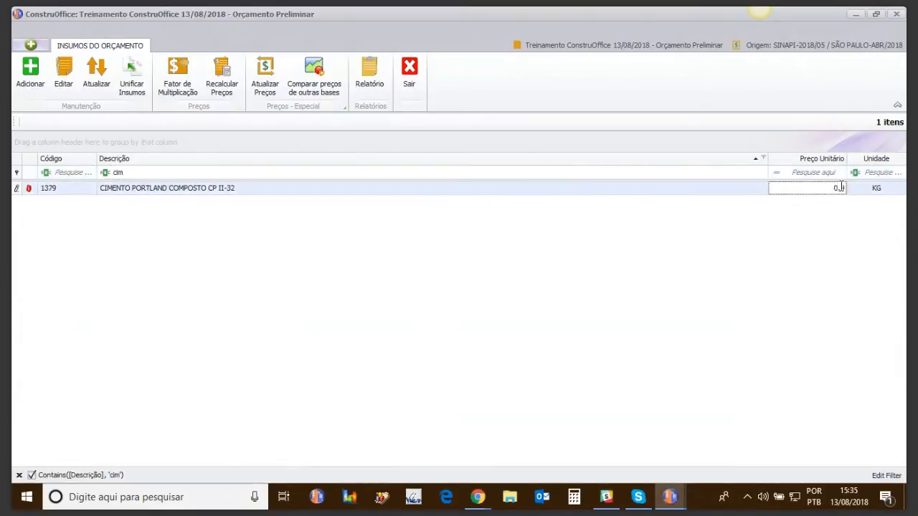
text(8)
Clear the description filter of the budget inputs and recalculate the prices.
click(194, 173)
key(BackSpace)
key(BackSpace)
key(BackSpace)
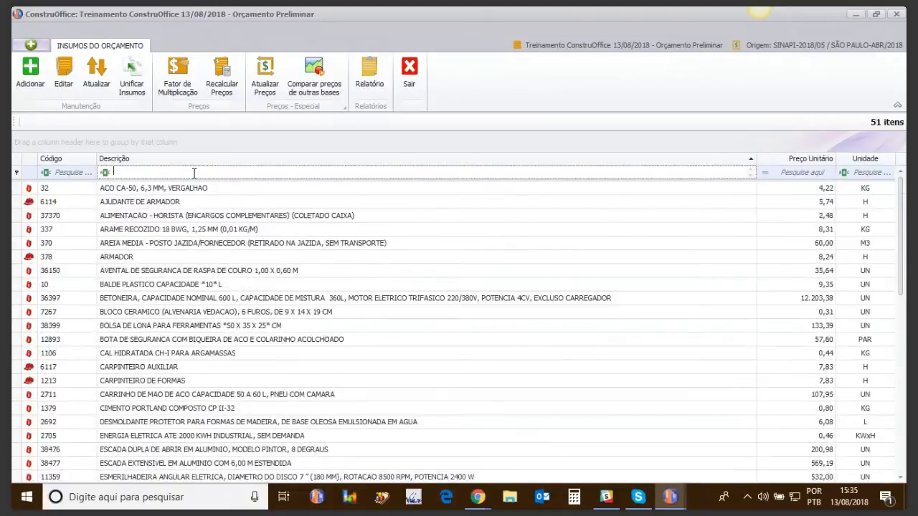
drag(901, 278, 905, 345)
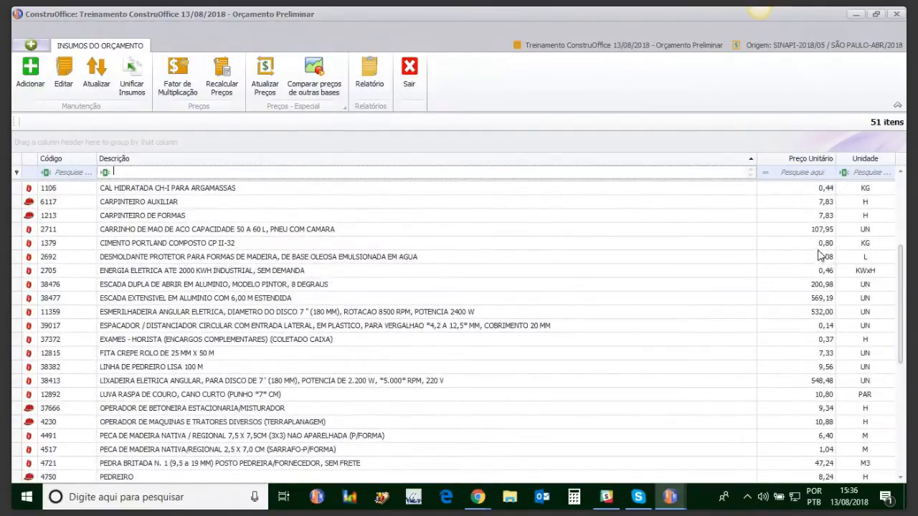
click(218, 77)
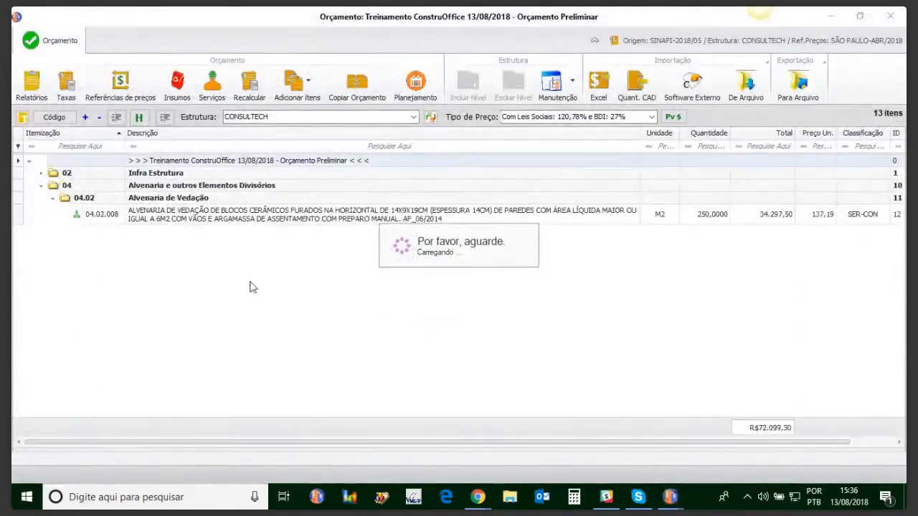
Inspect the 20MPA concrete composition without taxes and switch the budget's price type to Com Leis Sociais: 120,78% e BDI: 27%.
double_click(252, 282)
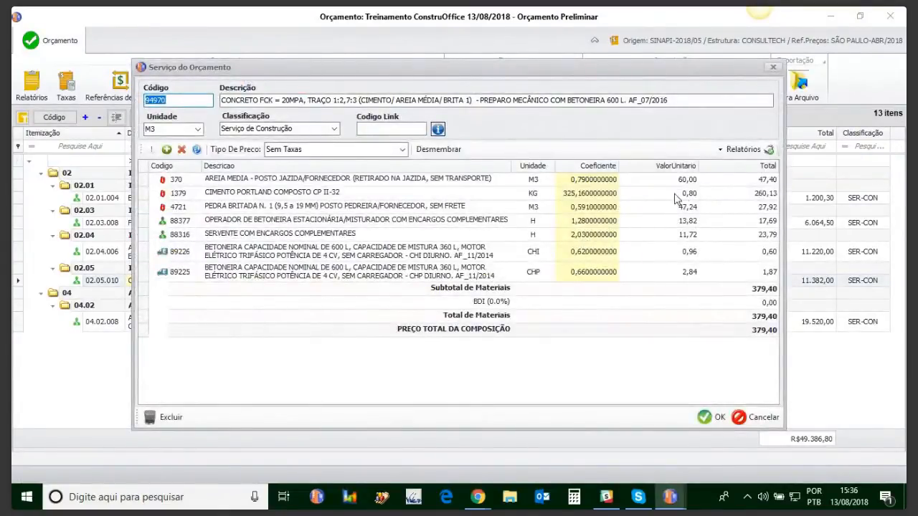
click(756, 418)
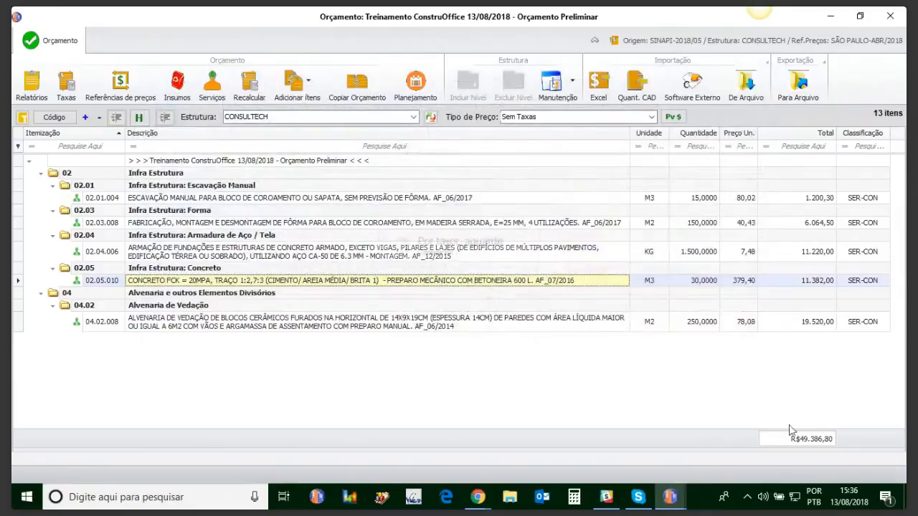
click(567, 116)
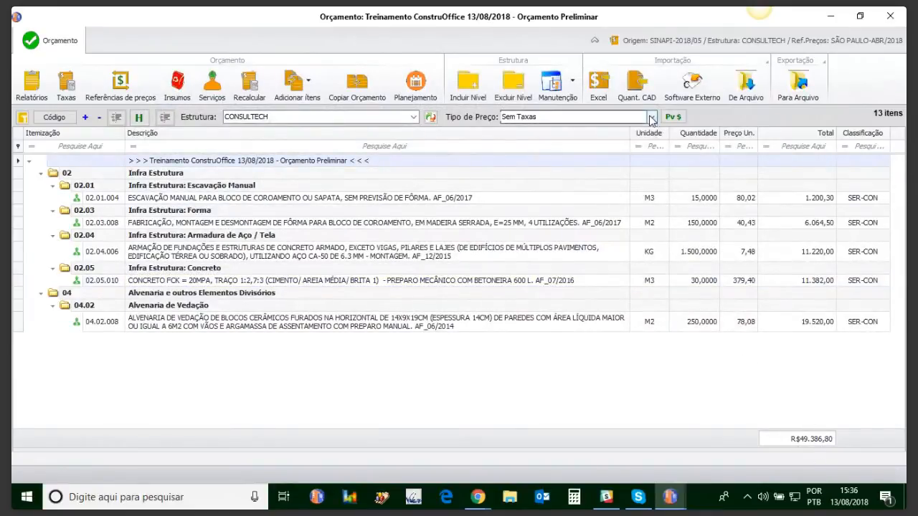
click(565, 146)
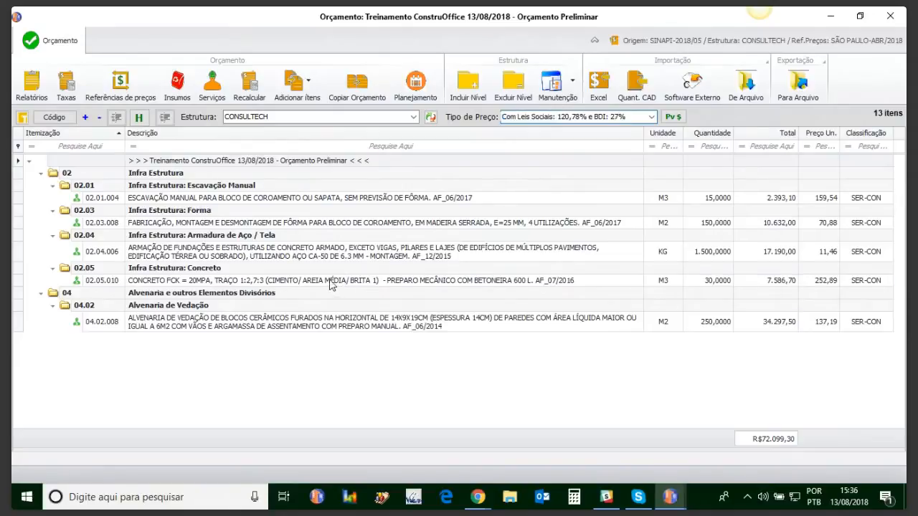
Set the coefficient of CIMENTO PORTLAND COMPOSTO CP II-32 to 450 in the 20MPA concrete composition, save it, and recheck the composition.
double_click(331, 281)
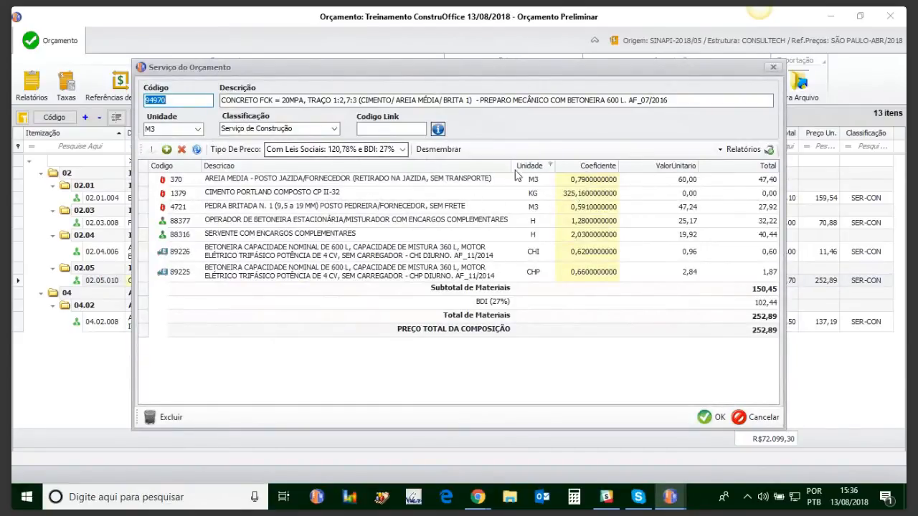
click(563, 196)
double_click(563, 195)
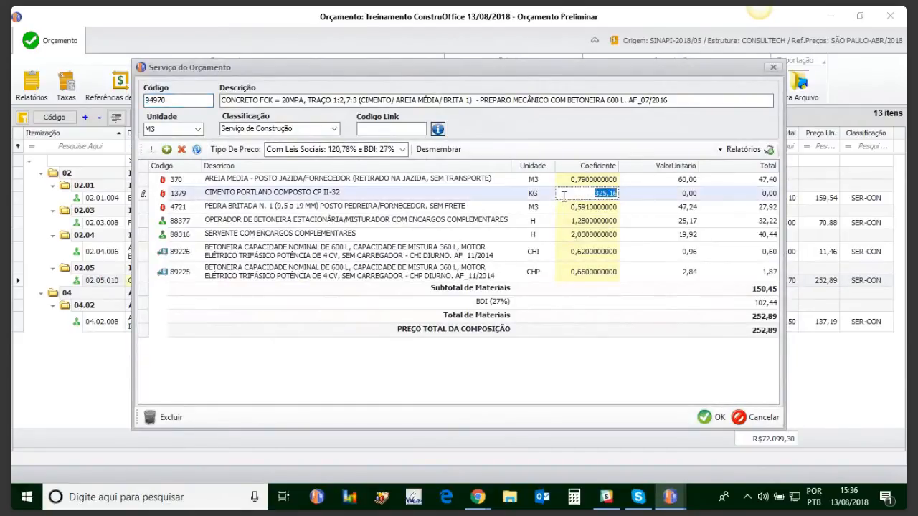
text(450)
key(Return)
click(501, 302)
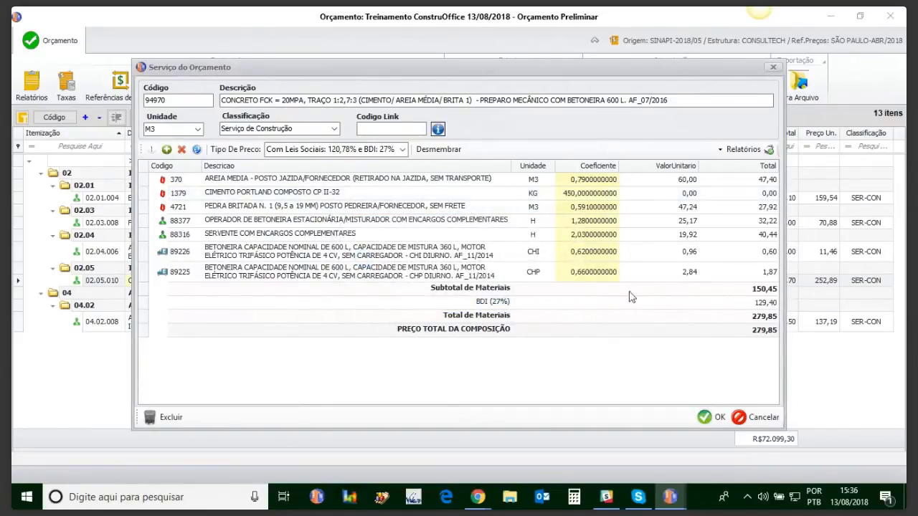
click(705, 418)
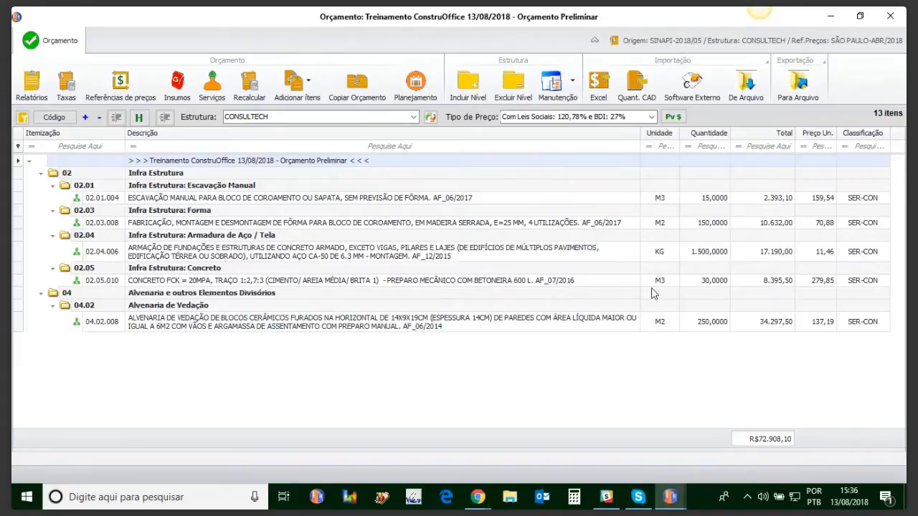
double_click(294, 280)
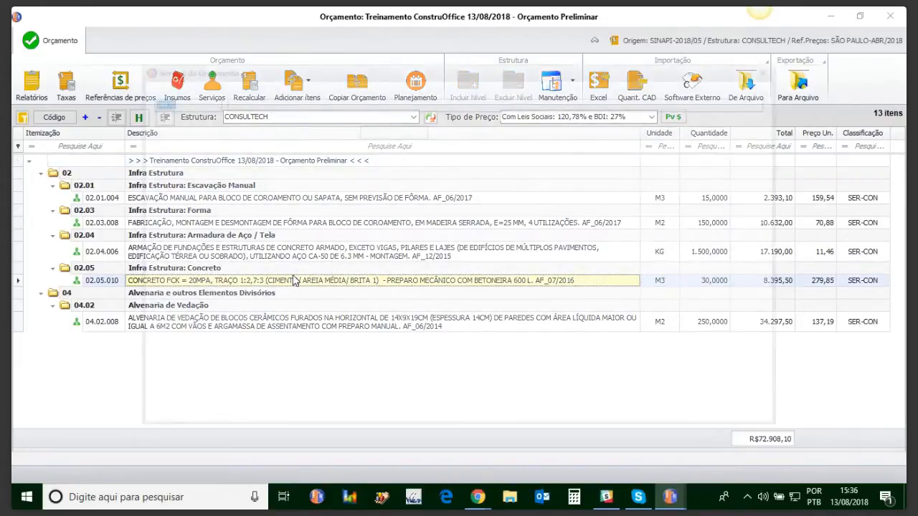
click(774, 70)
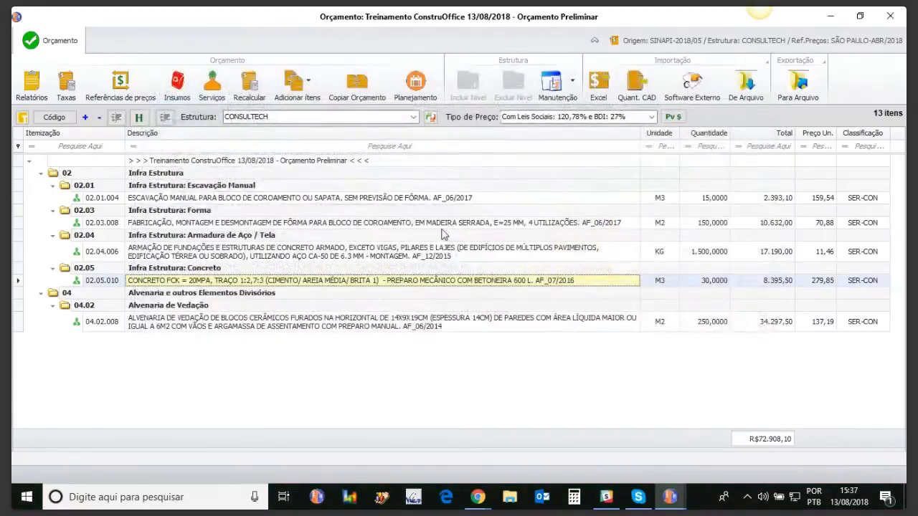
Look through the unit prices in the list of budget inputs, including AJUDANTE DE ARMADOR, and return to the budget.
click(179, 85)
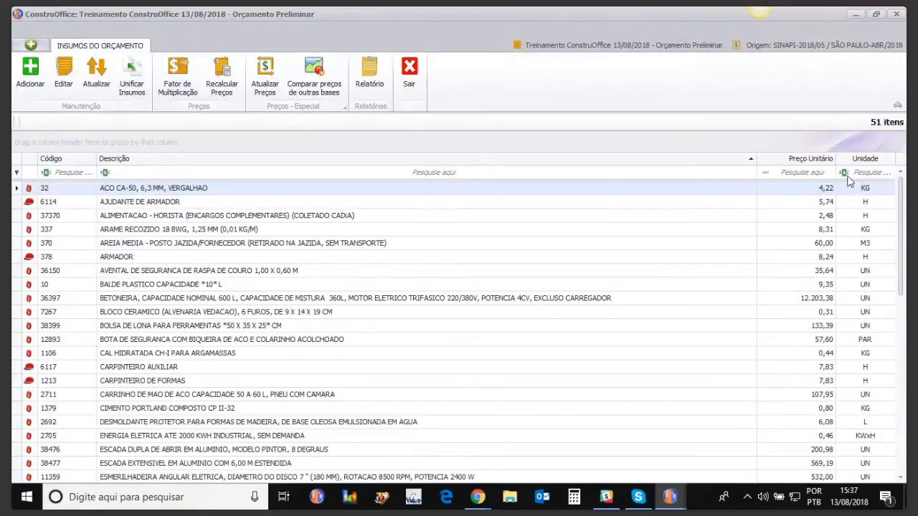
click(825, 203)
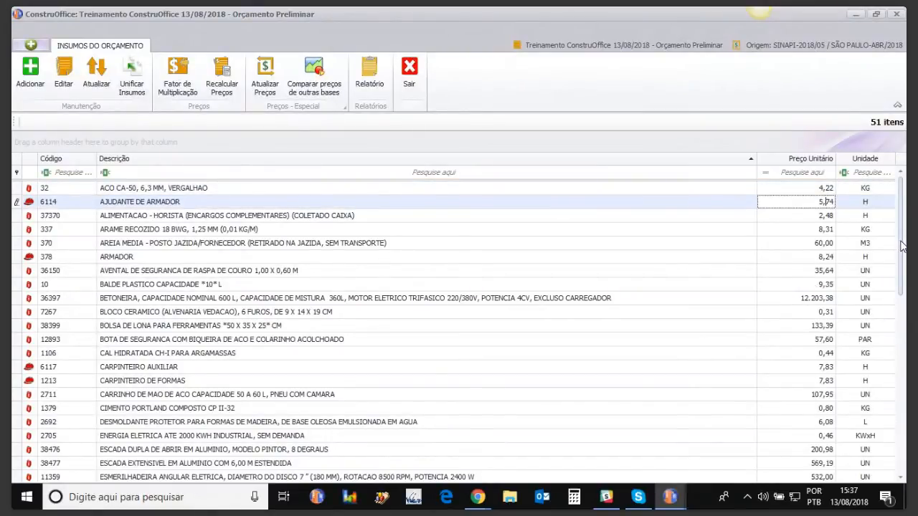
scroll(902, 247, down, 5)
scroll(904, 248, up, 5)
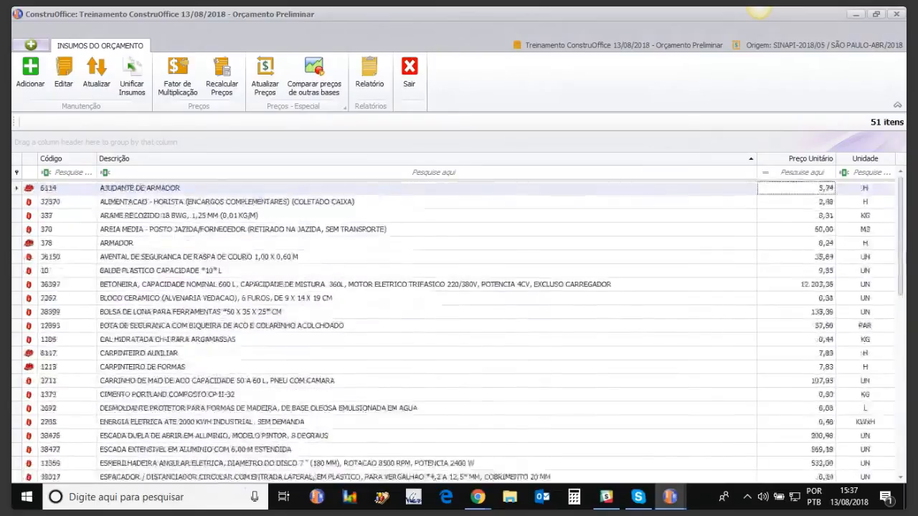
scroll(902, 247, down, 6)
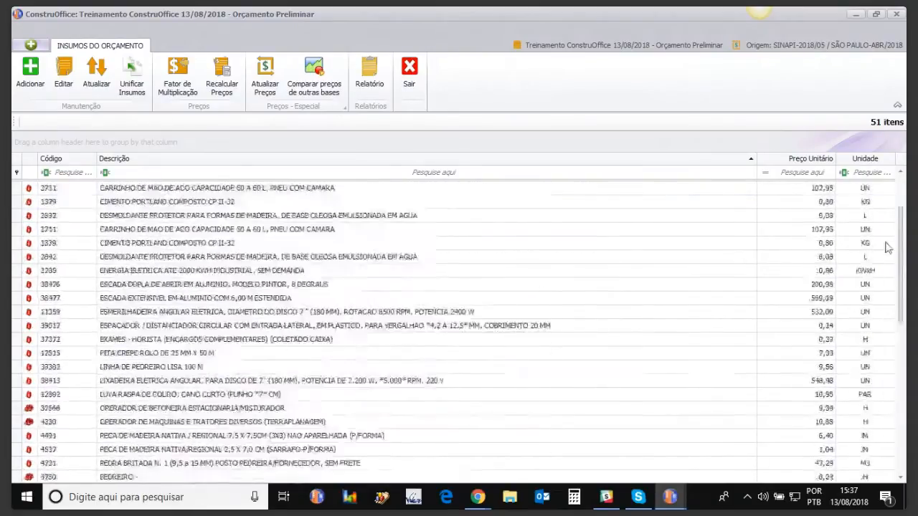
scroll(886, 246, up, 6)
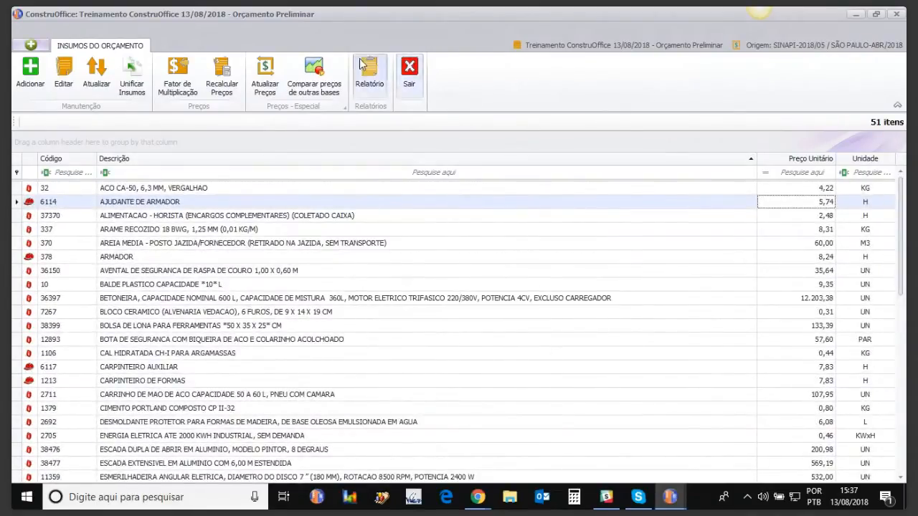
click(408, 73)
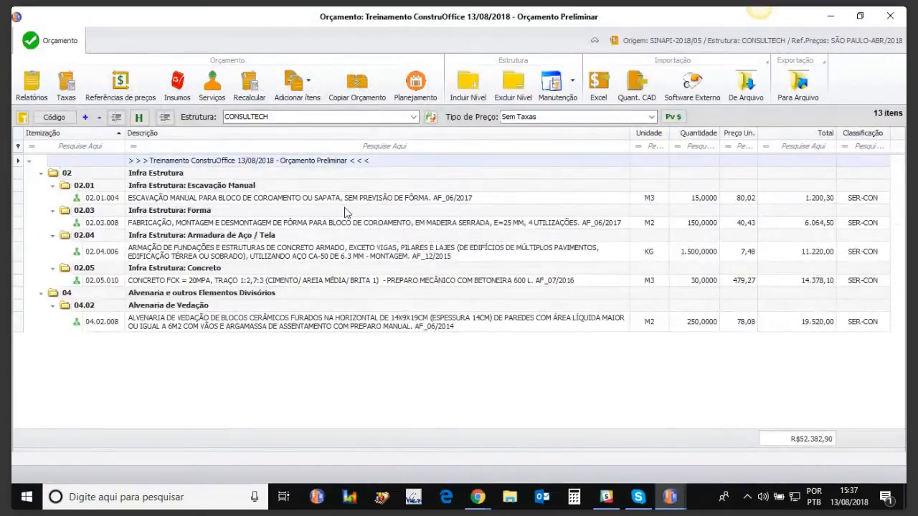
Inspect the composition of concrete service 94970 in the budget's service list, and that of the ceramic block masonry in the budget.
click(213, 90)
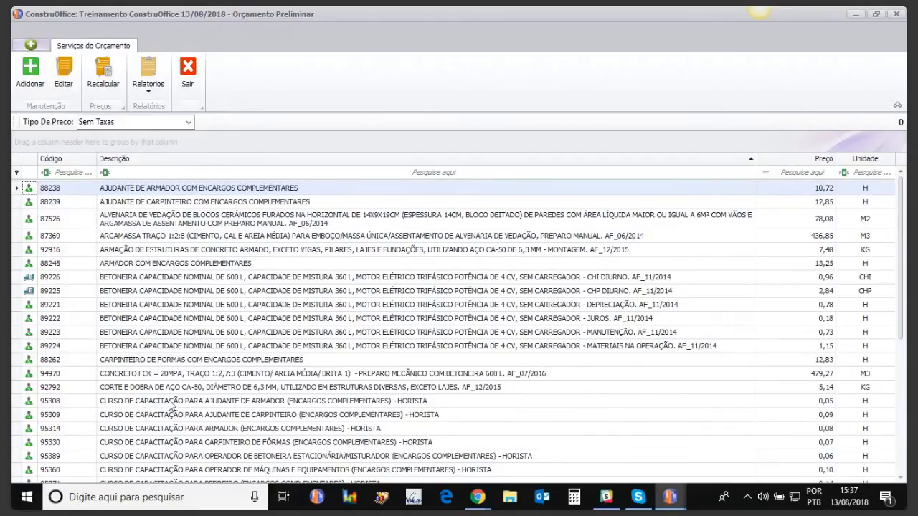
click(140, 373)
click(63, 71)
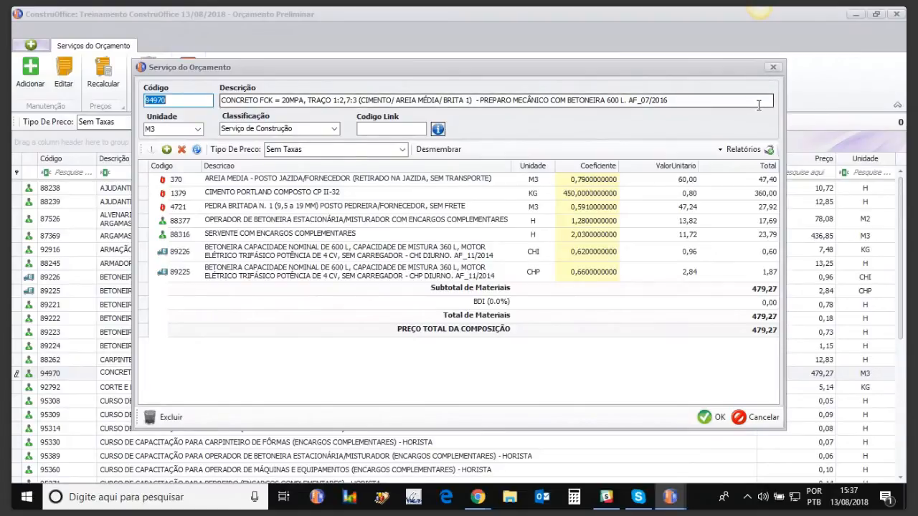
click(774, 69)
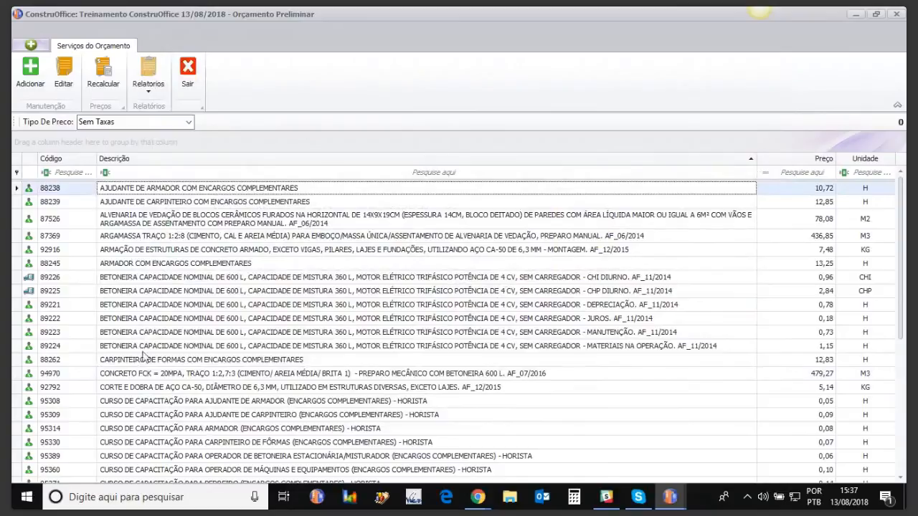
click(199, 66)
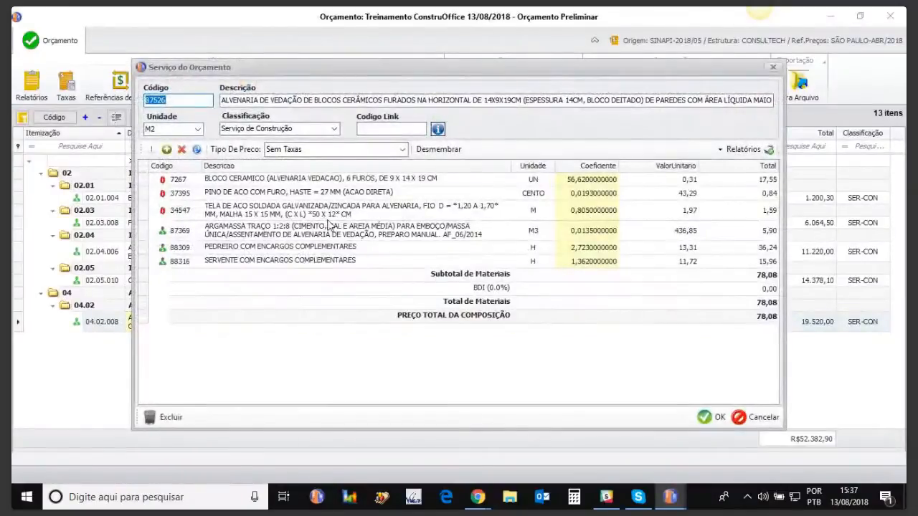
click(773, 70)
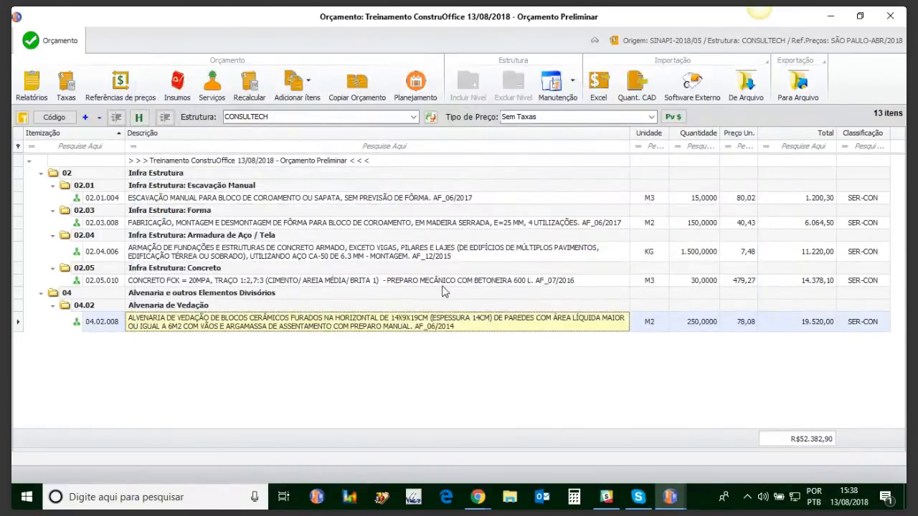
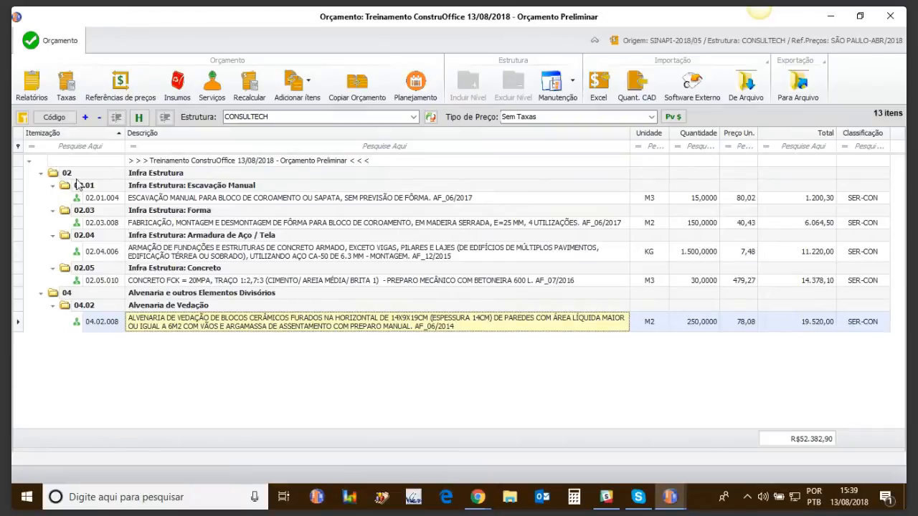
Compare the budget tree shown by service code and by itemization number.
click(54, 117)
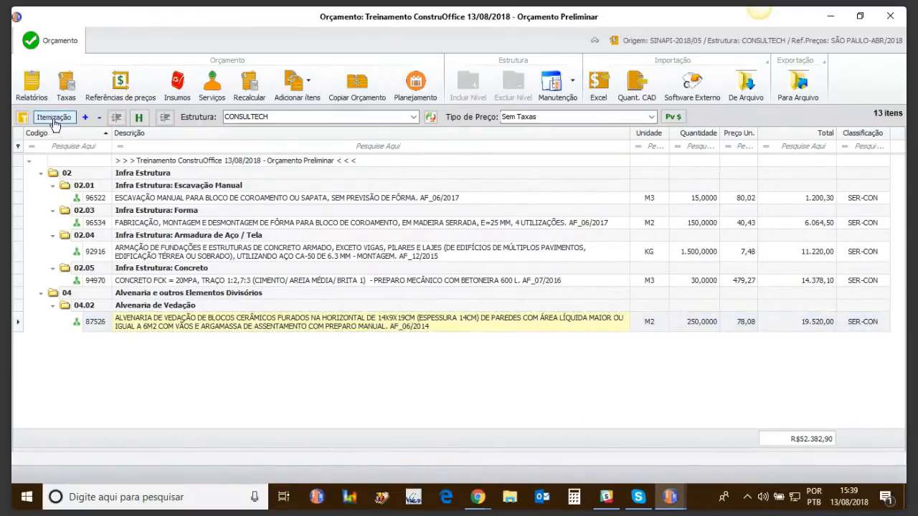
click(54, 118)
click(57, 119)
click(58, 119)
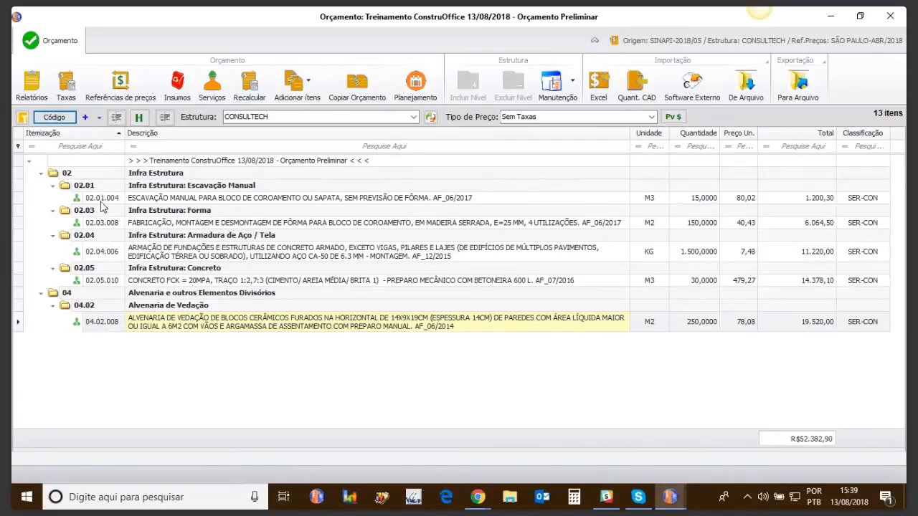
Redo the itemization of the entire budget from its root line.
click(161, 160)
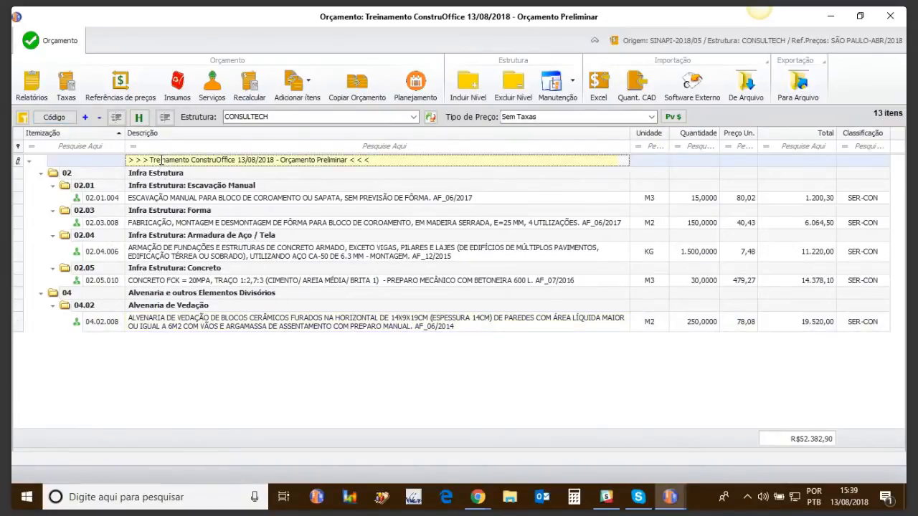
click(23, 118)
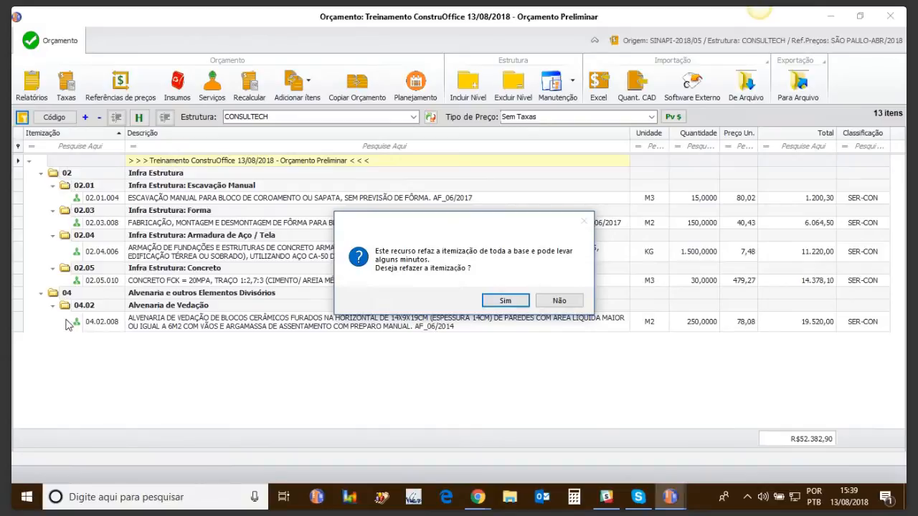
click(505, 302)
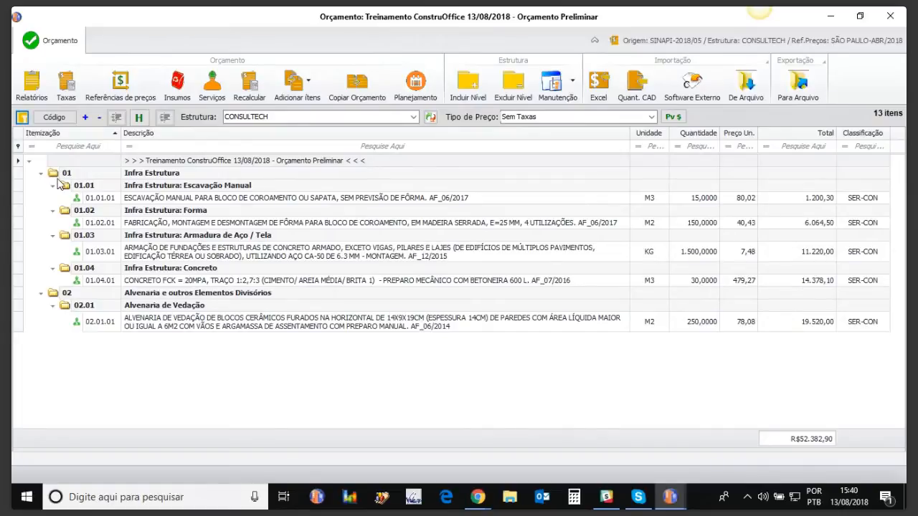
Add a new top-level group under the budget root and name it Limpeza final da obra.
click(159, 162)
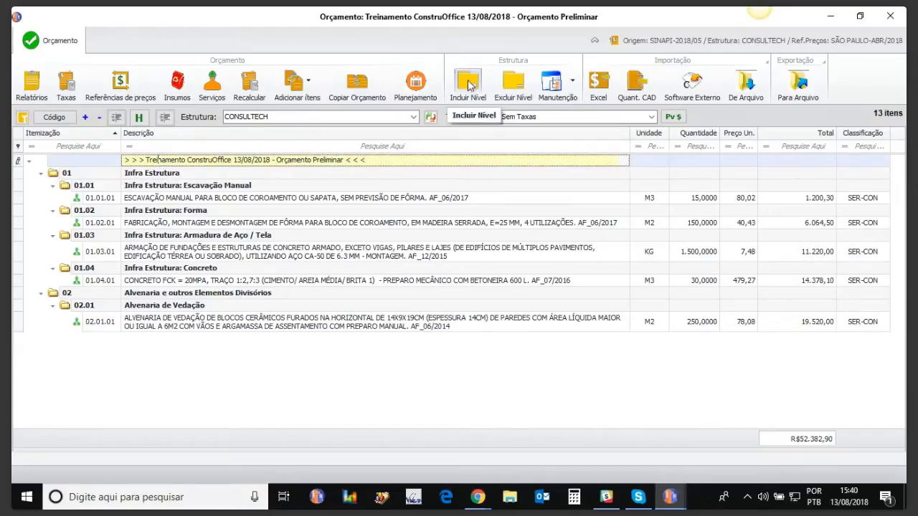
click(468, 85)
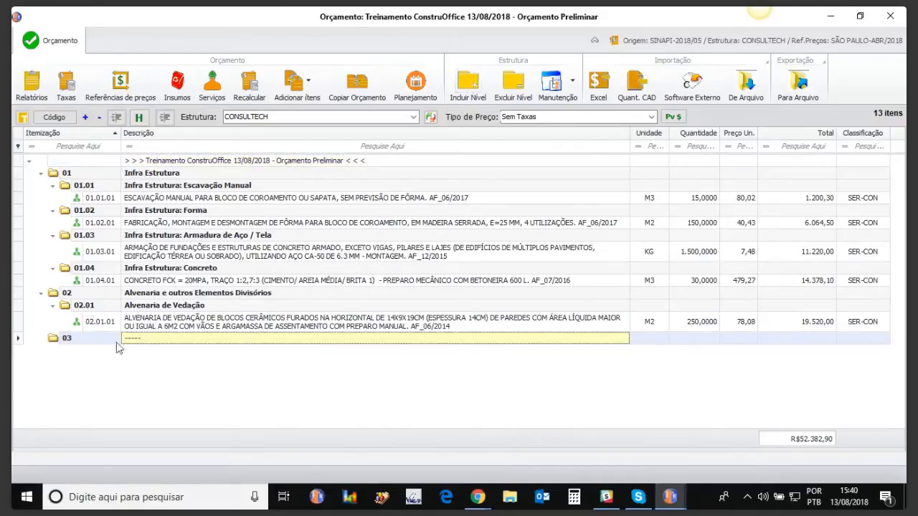
click(153, 338)
text(Limpeza final da obra)
key(Up)
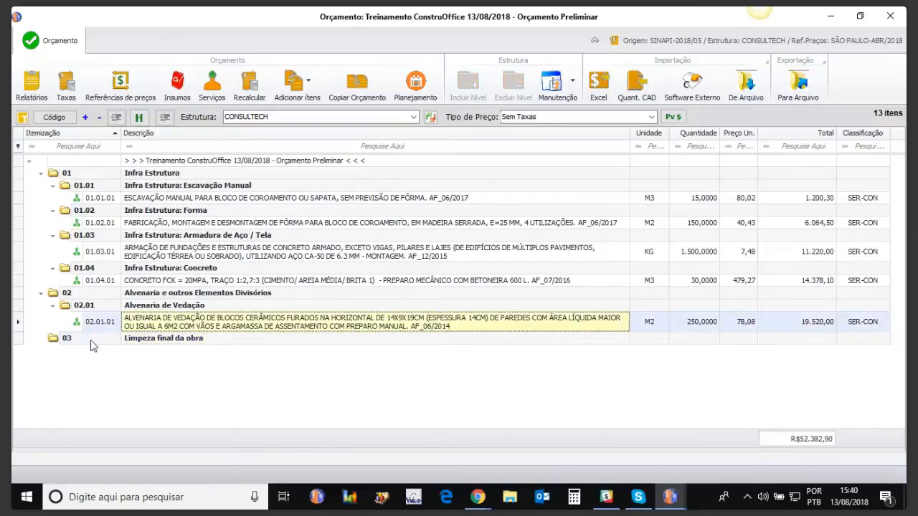
Add a sublevel named Serviços gerais inside the Limpeza final da obra group.
click(83, 341)
click(55, 338)
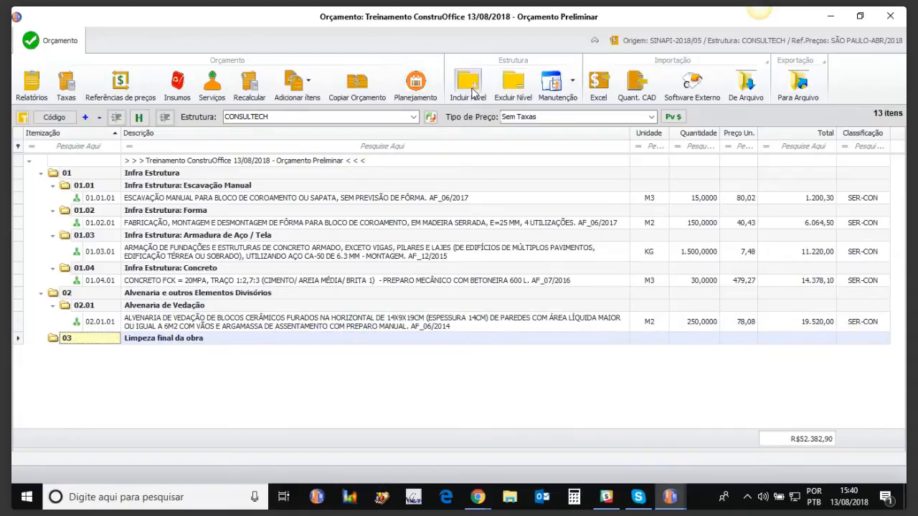
click(469, 85)
click(142, 351)
key(BackSpace)
text(Ser)
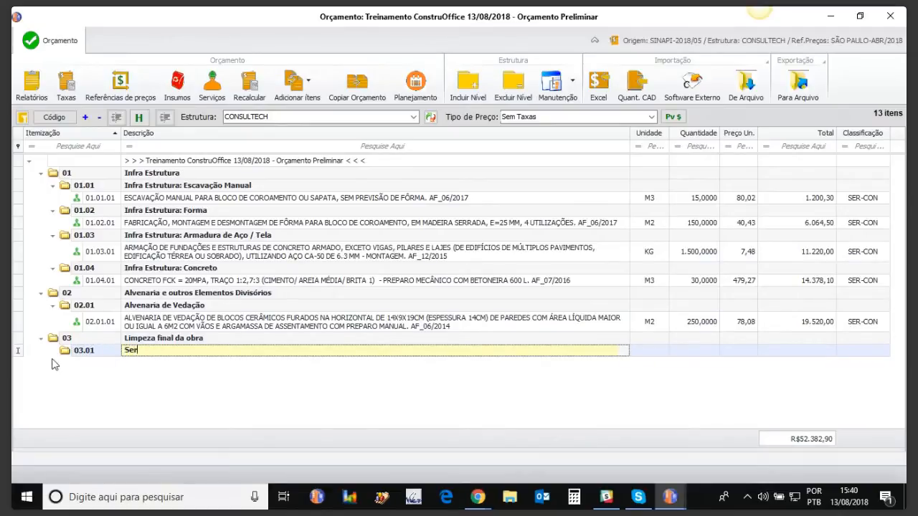
text(viços gerar)
text(s)
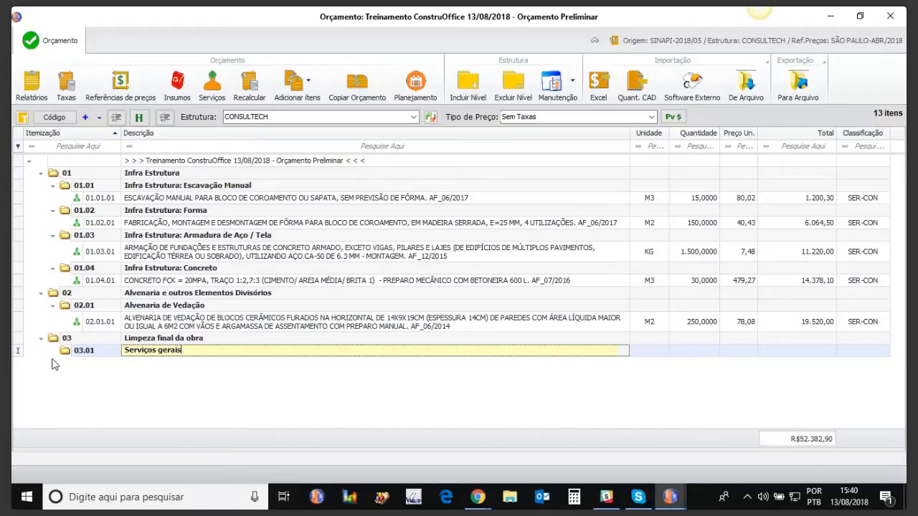
key(Return)
Add a third level named Treinamento inside the Serviços gerais sublevel.
click(87, 354)
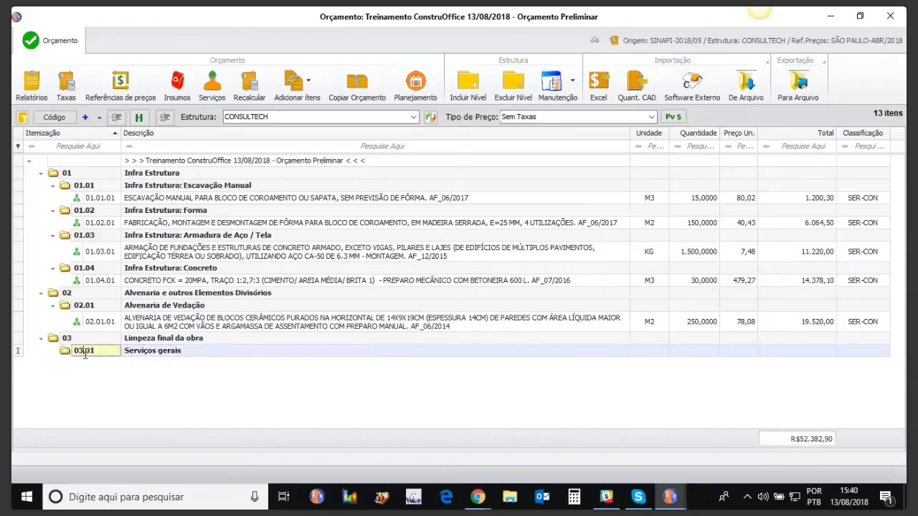
click(469, 92)
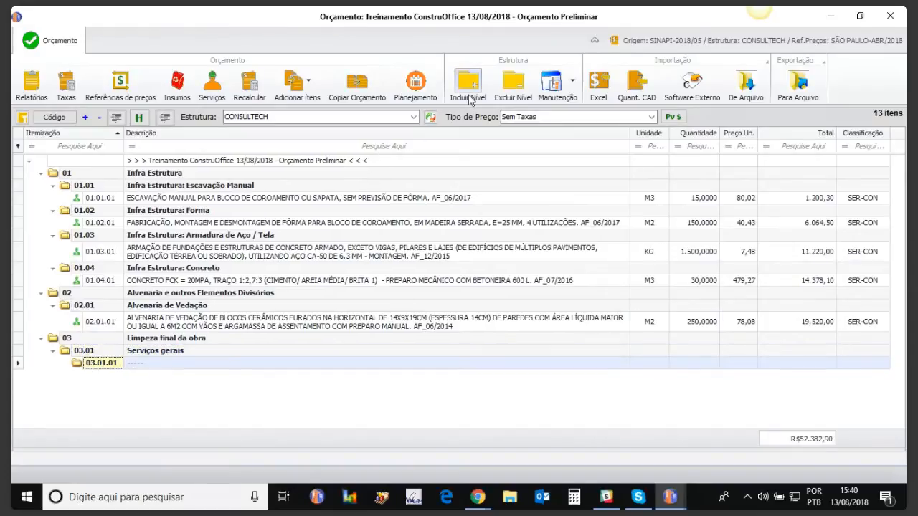
click(131, 364)
drag(145, 363, 99, 369)
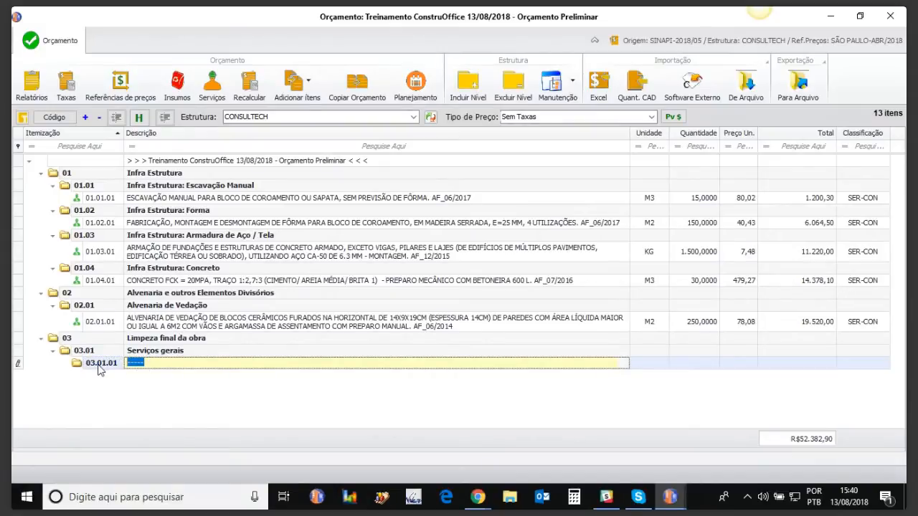
text(Ttei)
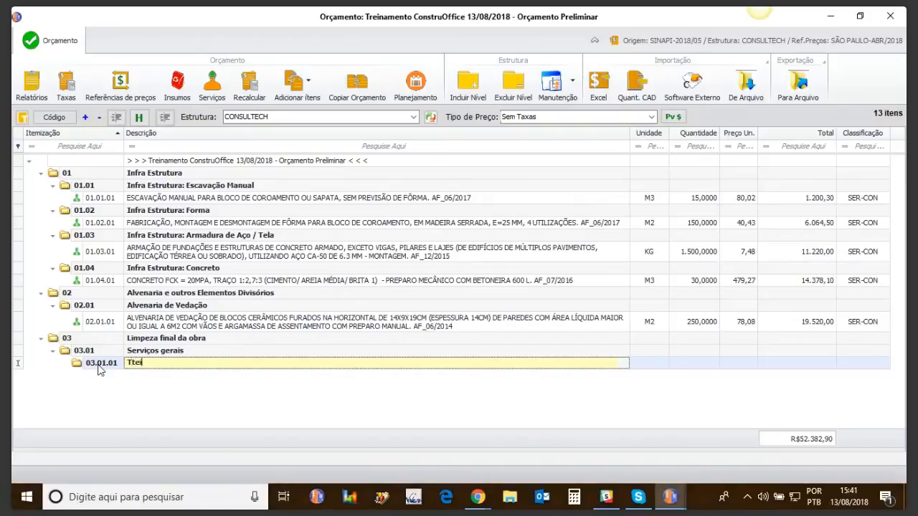
key(BackSpace)
key(BackSpace)
text(reinamento)
click(119, 418)
Rename the first top-level group of the budget as Infra-Estrutura.
click(153, 350)
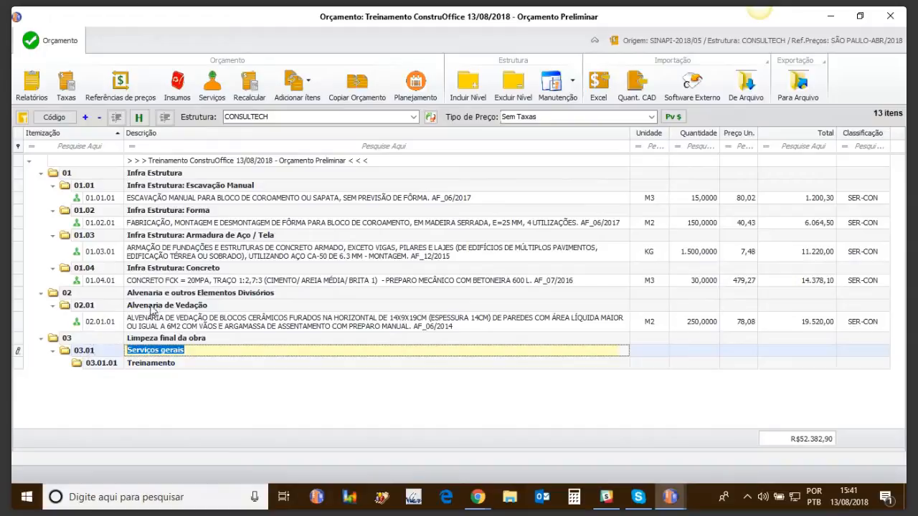
click(154, 174)
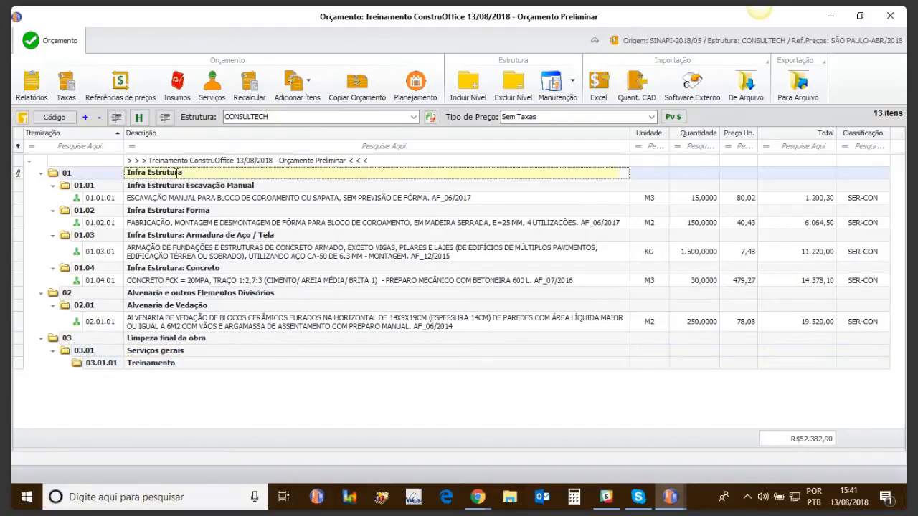
text(s)
click(147, 174)
text(-)
key(Return)
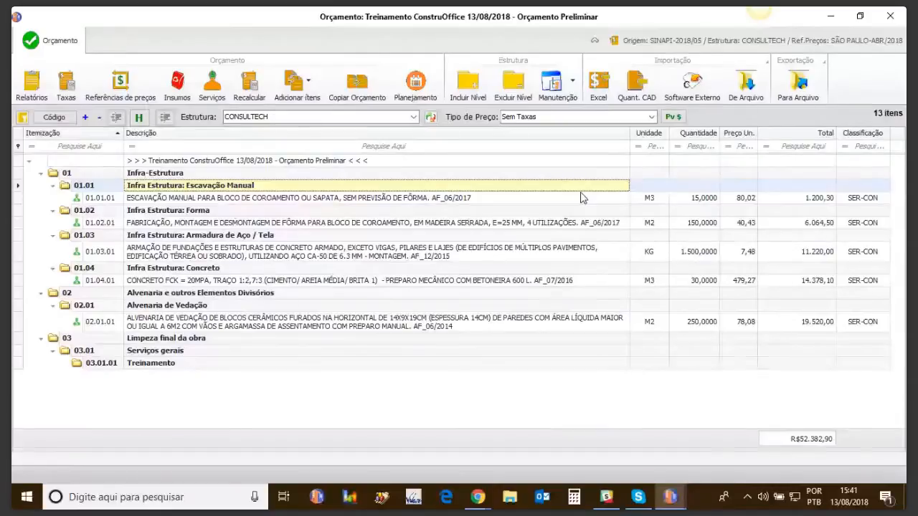
Edit the manual excavation service's description so it ends in 06/2017, and save the service.
click(234, 200)
double_click(234, 201)
click(534, 100)
key(Delete)
key(Delete)
key(Delete)
key(Delete)
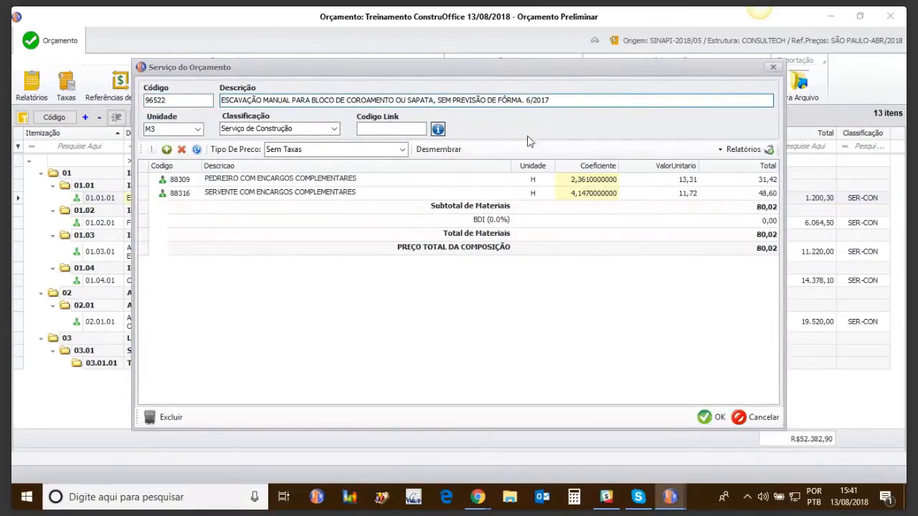
text(0)
click(712, 417)
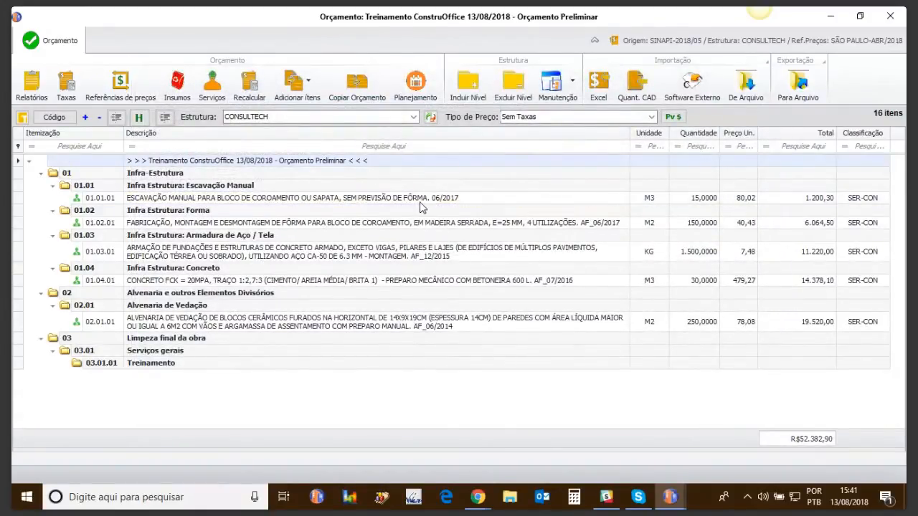
Open the SINAPI-2018/05 base for adding items, using a São Paulo price reference from the Sudeste region.
click(224, 186)
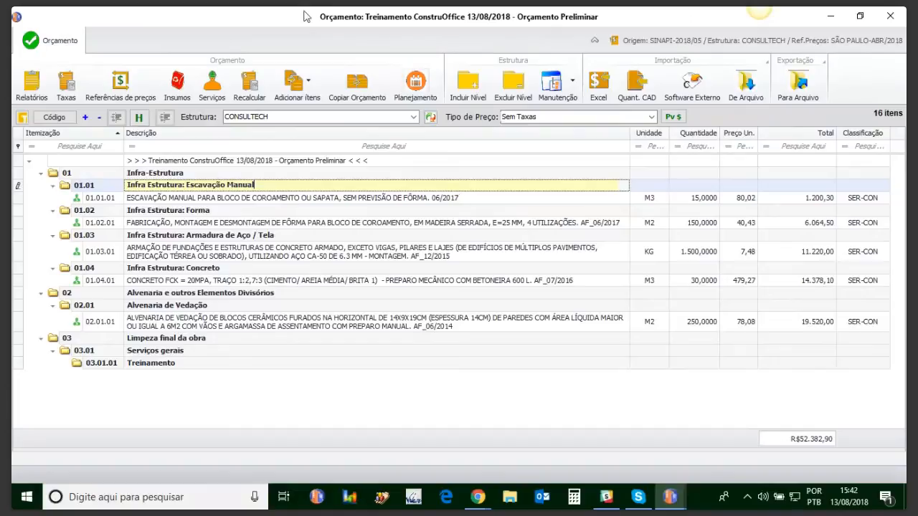
click(313, 86)
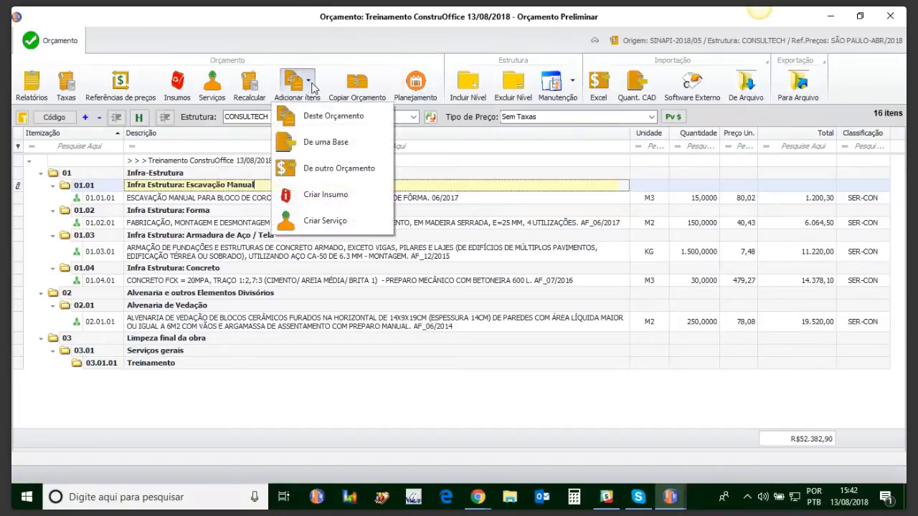
click(317, 145)
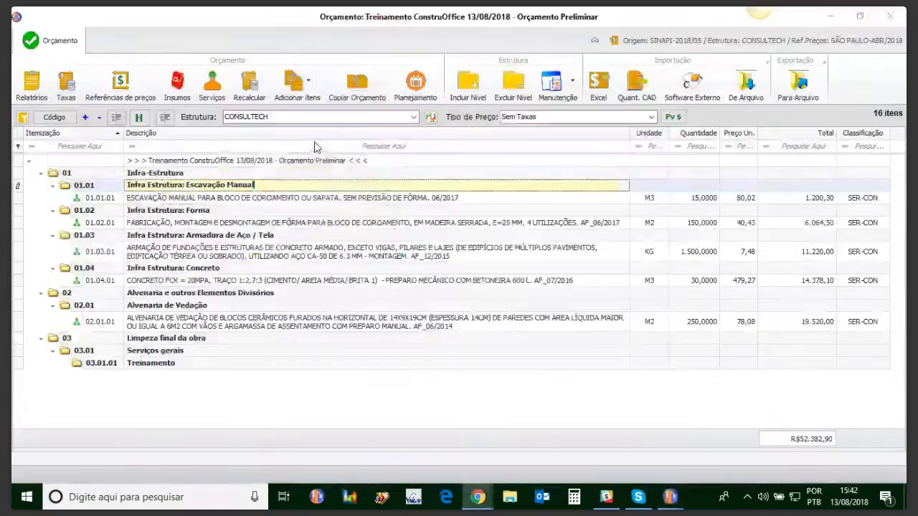
double_click(323, 271)
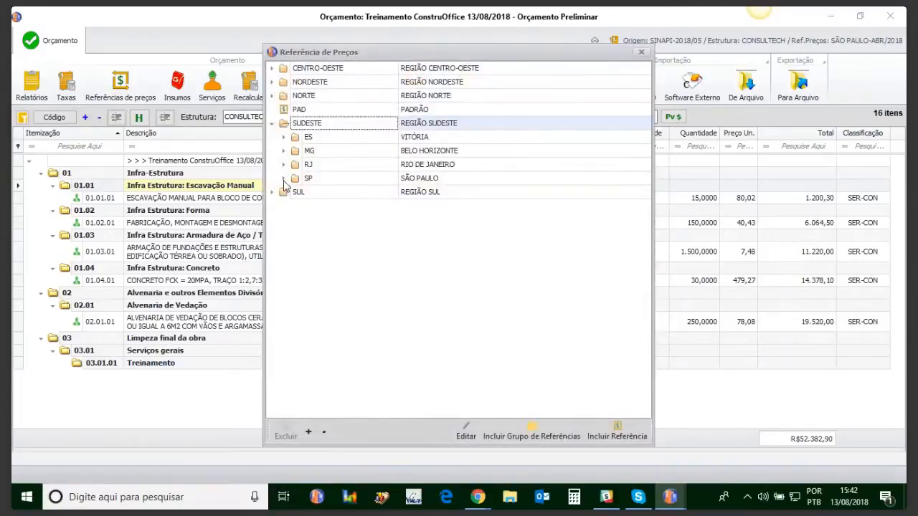
click(284, 179)
click(326, 195)
double_click(327, 194)
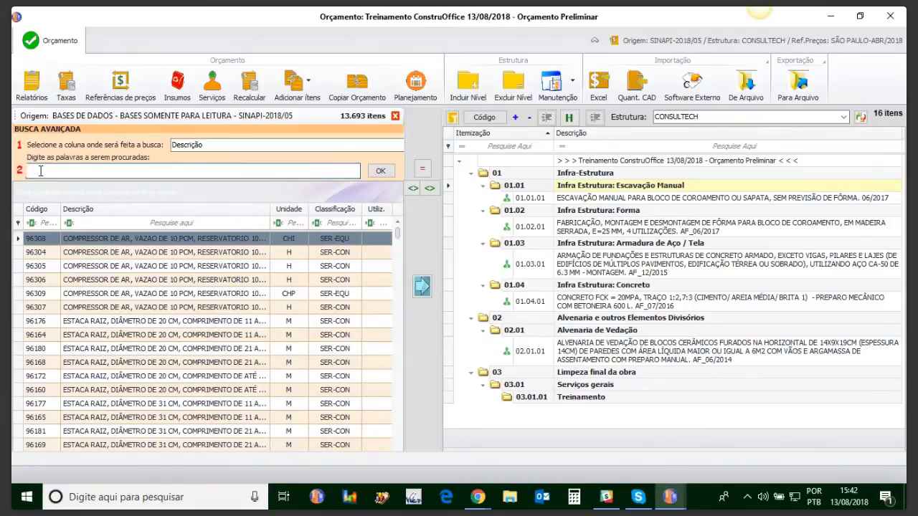
Search the base descriptions for limpeza, add LIMPEZA PISO CERAMICO to the Treinamento level, and close the base.
text(limpeza)
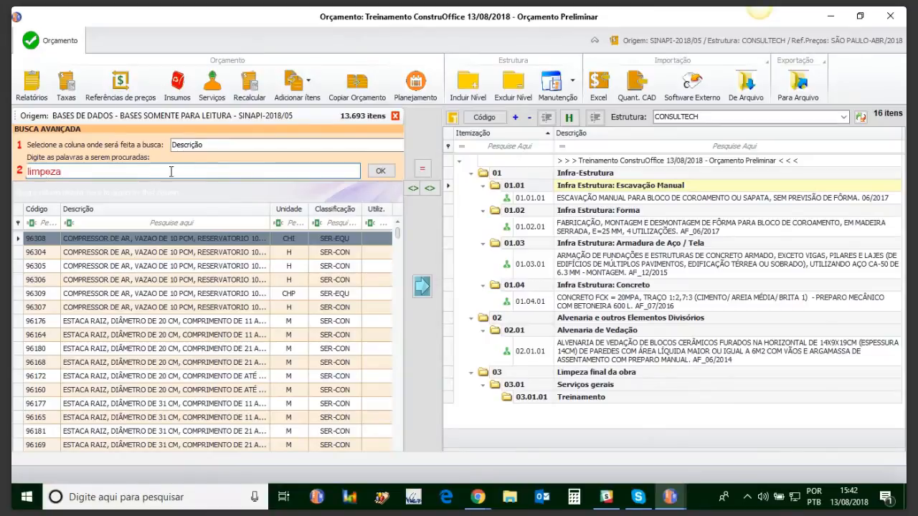
click(380, 172)
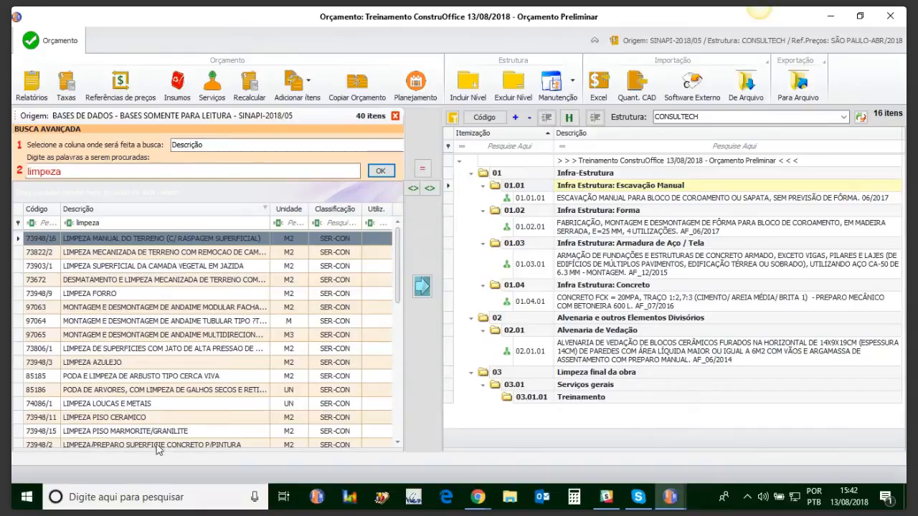
click(103, 419)
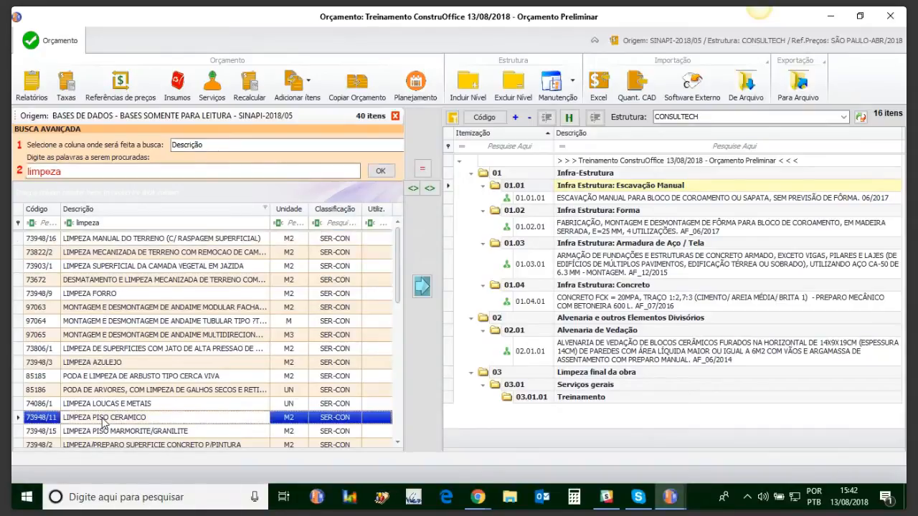
click(573, 399)
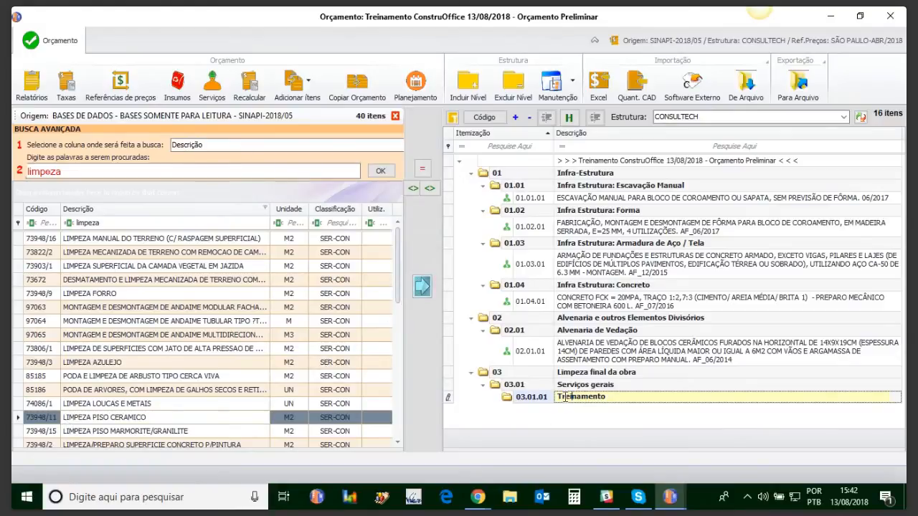
click(422, 290)
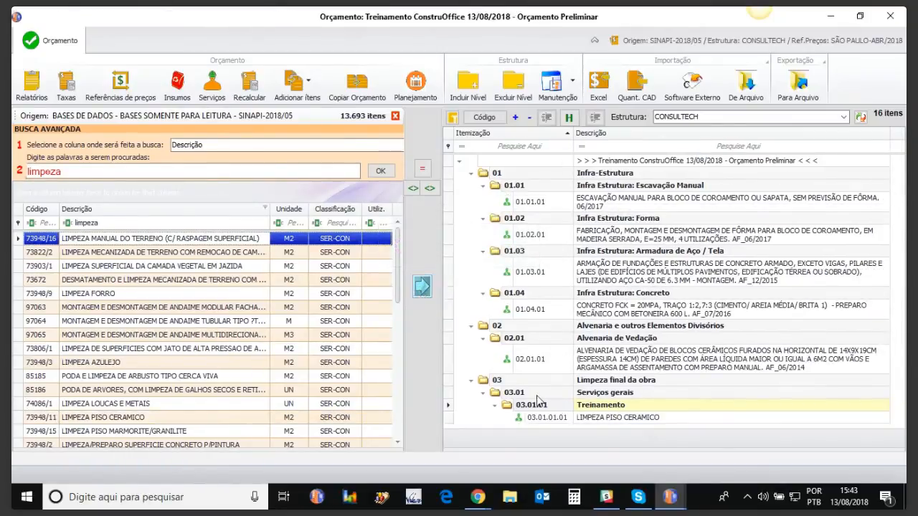
click(395, 117)
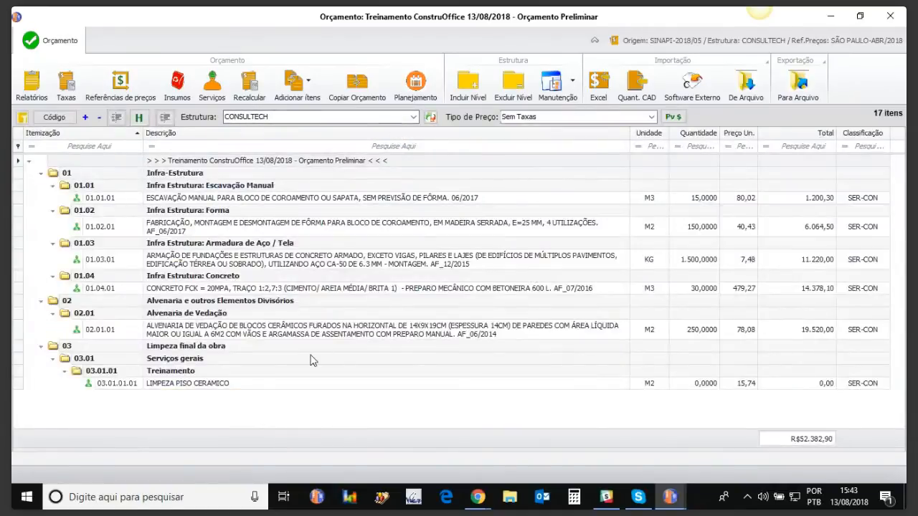
Set the quantity of the LIMPEZA PISO CERAMICO service to 2000 M2.
click(695, 386)
drag(695, 385, 717, 385)
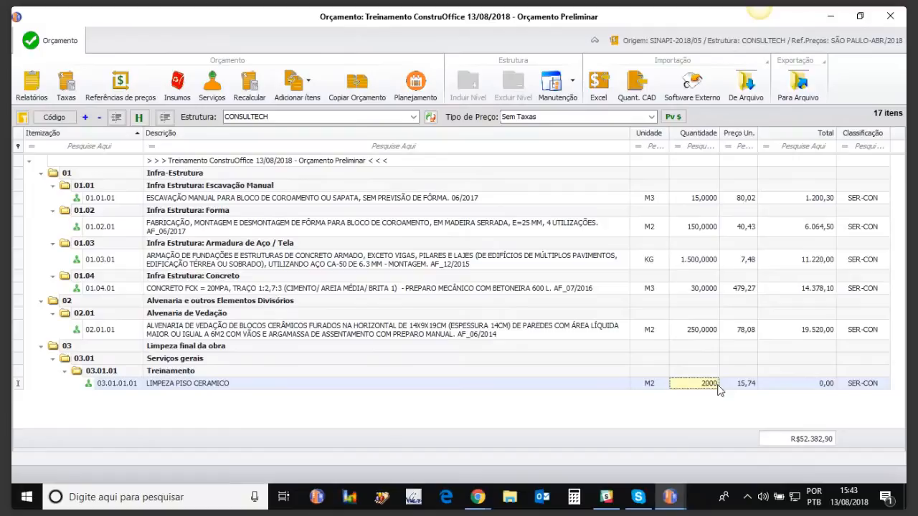
key(Up)
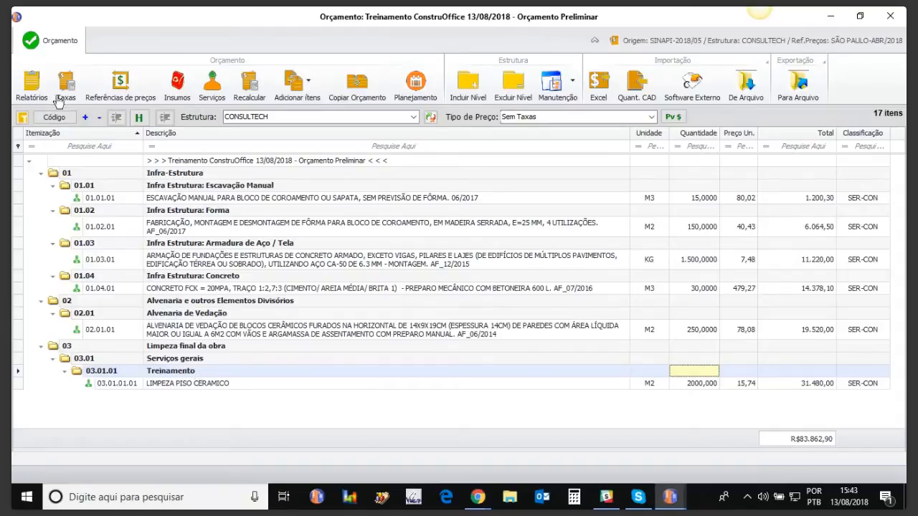
Look through the budget's list of inputs and their unit prices, and return to the budget.
click(173, 87)
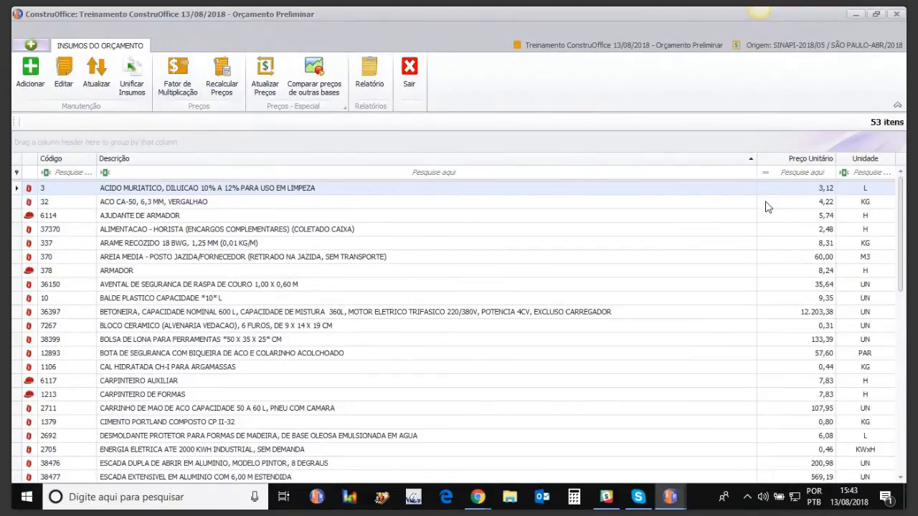
drag(902, 207, 891, 79)
click(896, 15)
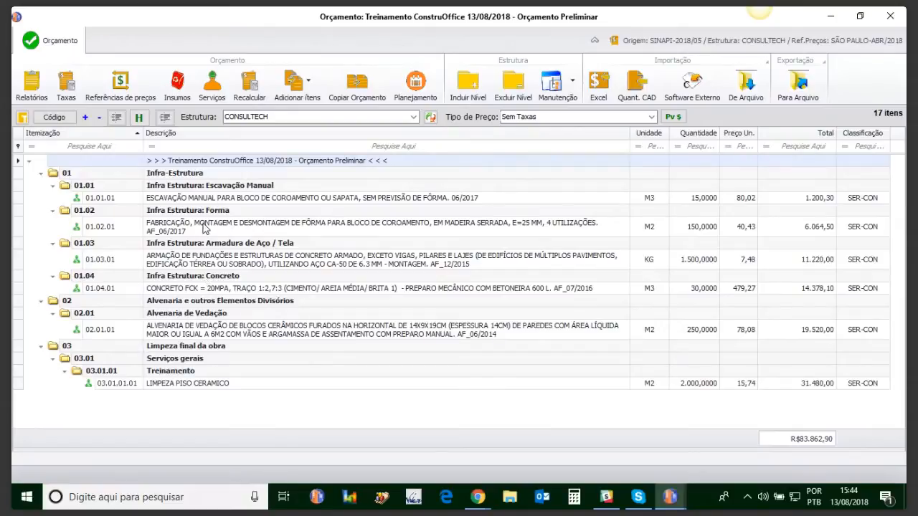
View the synthetic budget report calculated without taxes, check its total, and return to the budget.
click(32, 86)
mouse_move(681, 496)
click(796, 441)
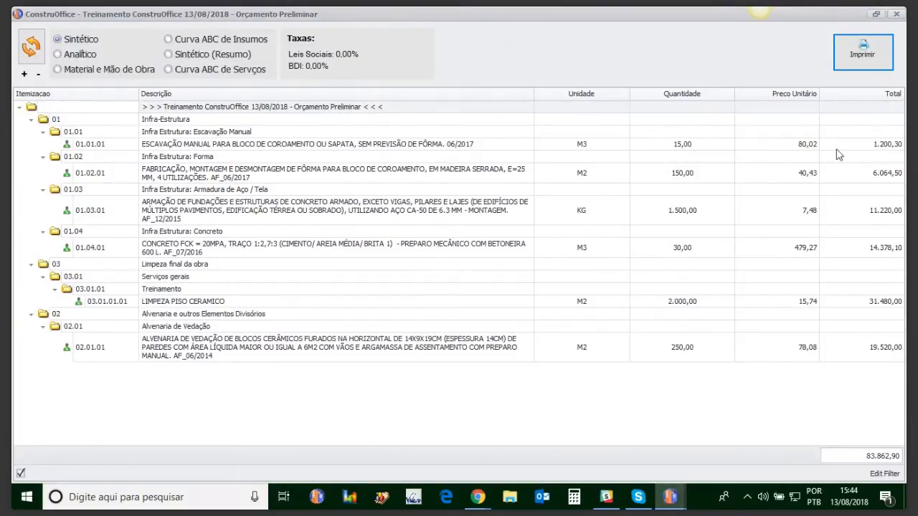
click(896, 15)
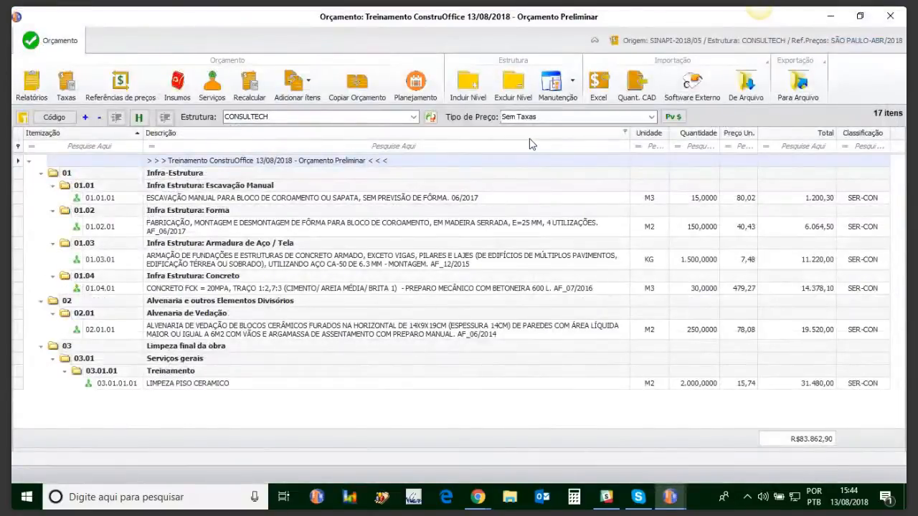
Set the budget's price type to Com Leis Sociais: 120,78% e BDI: 27% and open its reports.
click(651, 117)
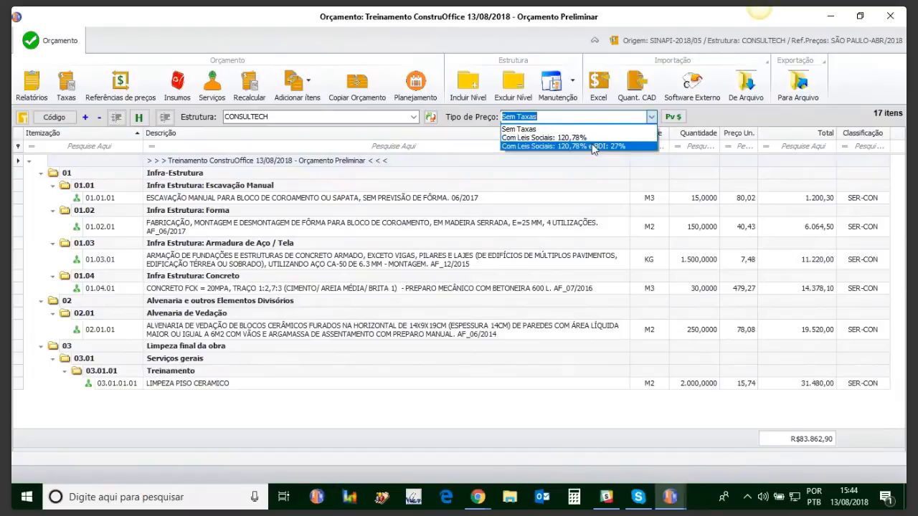
click(590, 147)
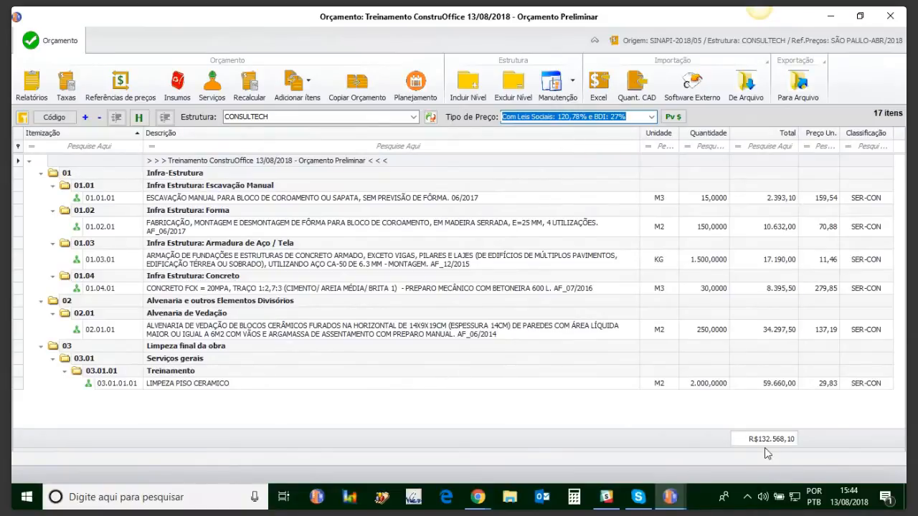
click(31, 83)
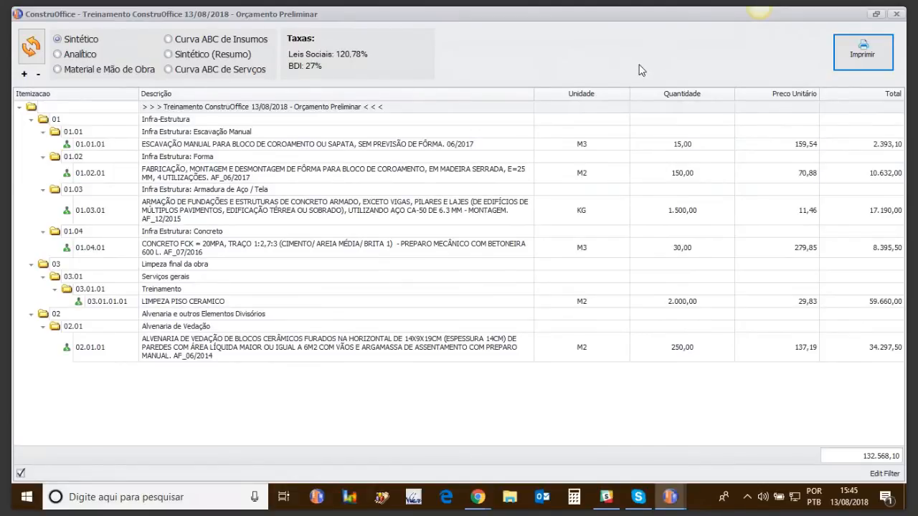
Review the Analítico, Material e Mão de Obra, Curva ABC de Insumos, Sintético (Resumo) and Curva ABC de Serviços reports, and return to Sintético.
click(69, 53)
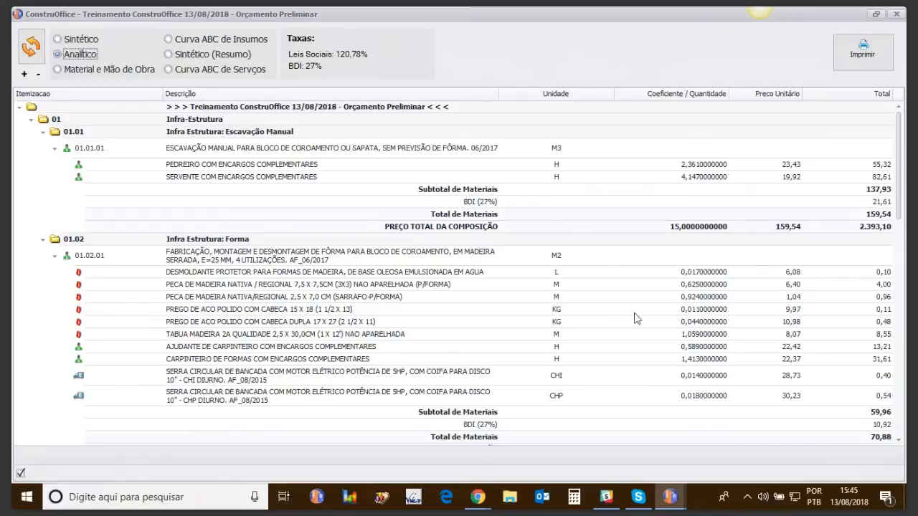
drag(899, 188, 900, 391)
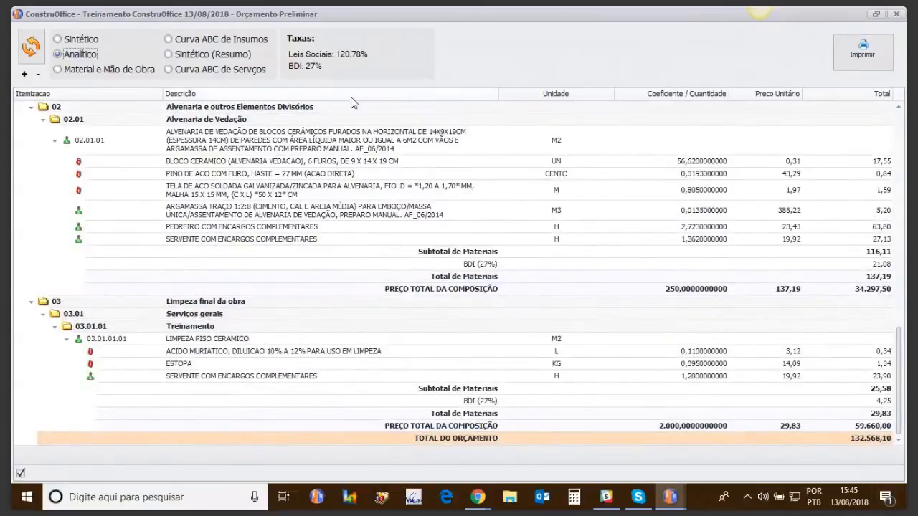
click(98, 68)
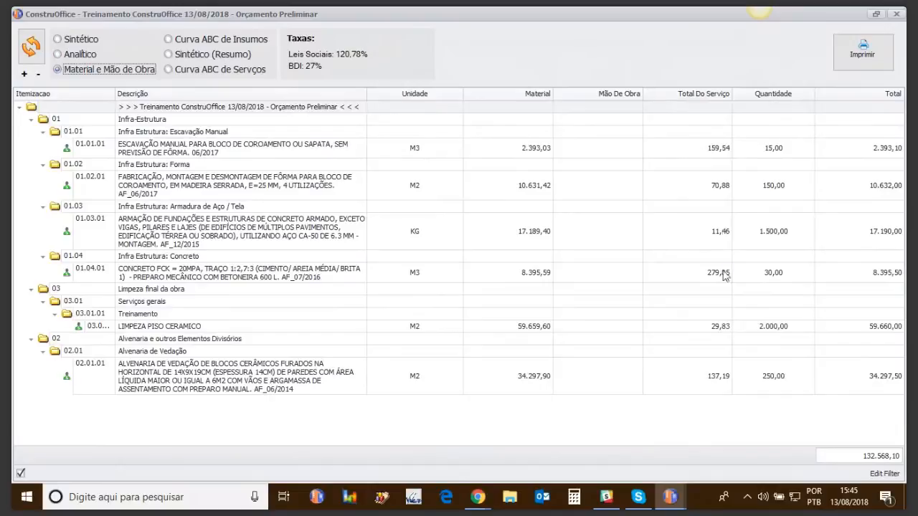
click(190, 40)
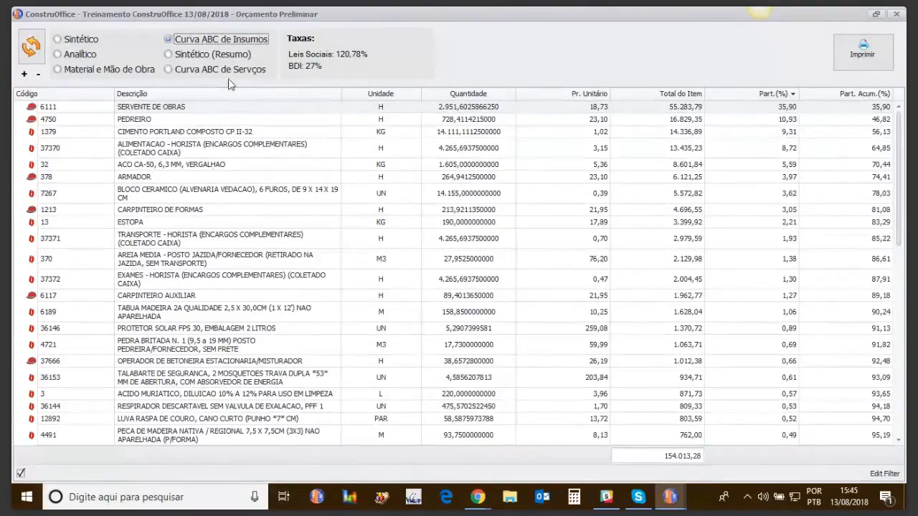
click(204, 56)
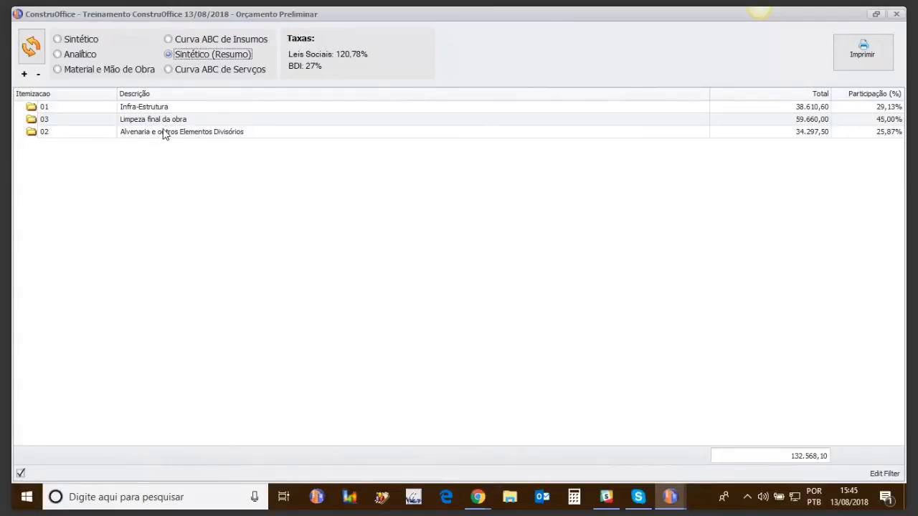
click(206, 71)
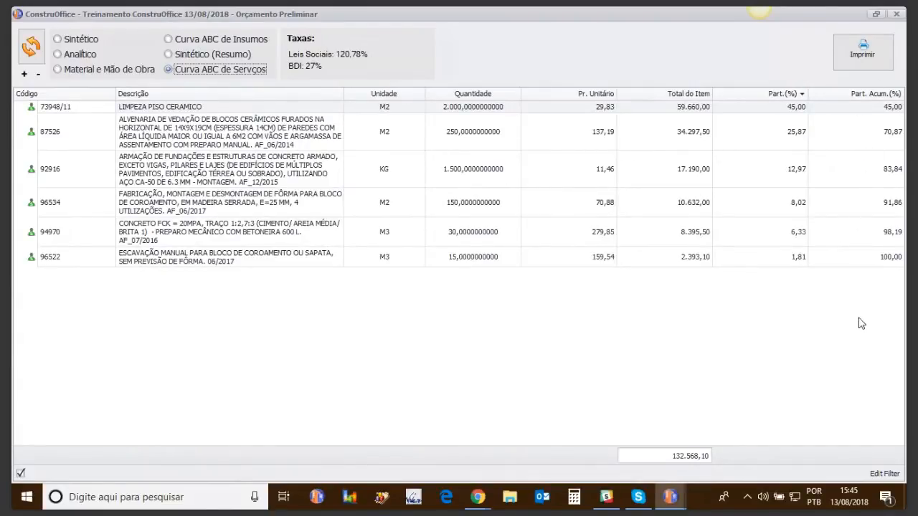
click(58, 40)
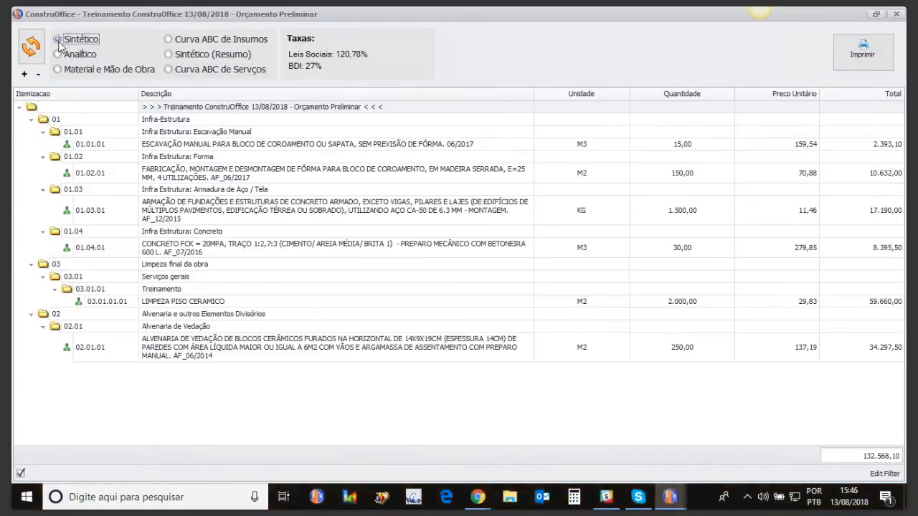
Preview the Sintético report with cover, icons and header/footer included, examine both pages, and close the preview.
click(854, 56)
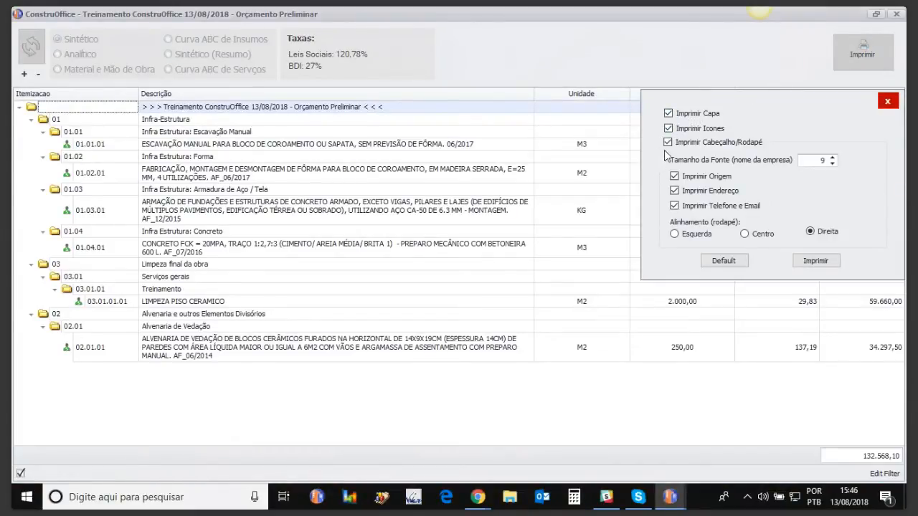
click(818, 263)
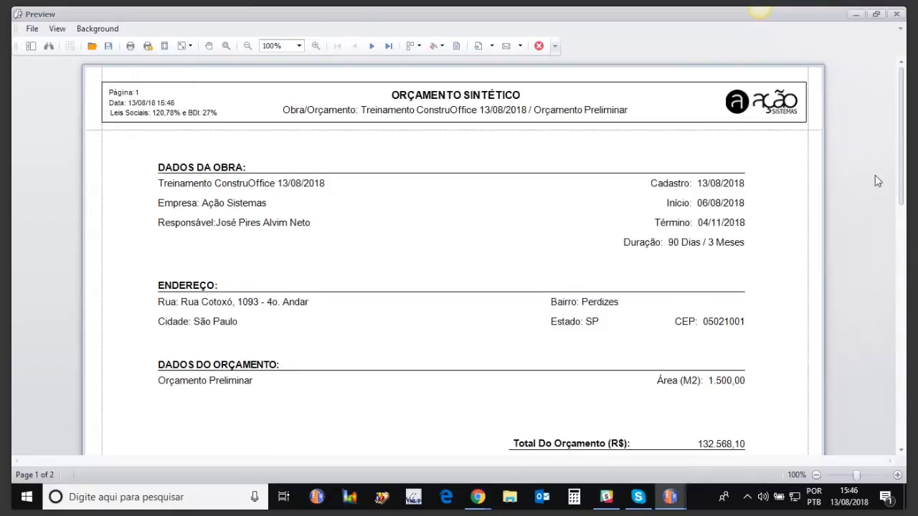
drag(901, 149, 901, 346)
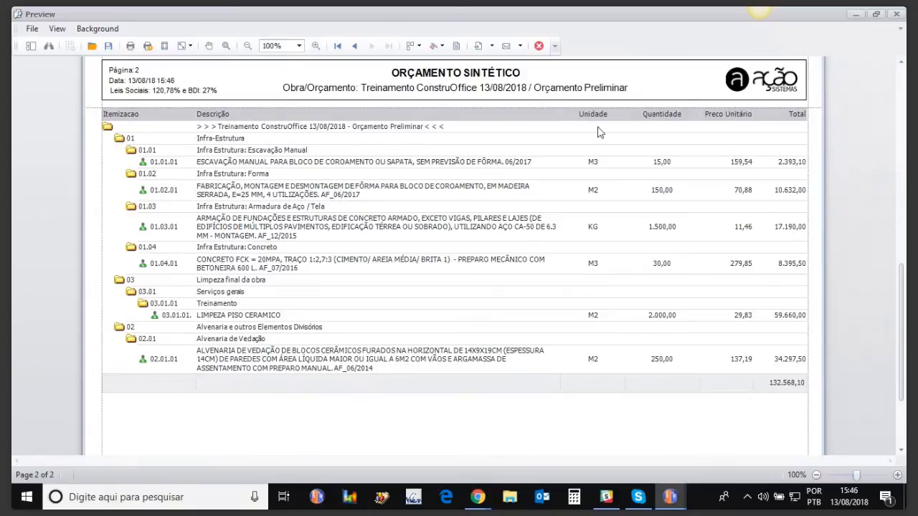
drag(905, 316, 906, 313)
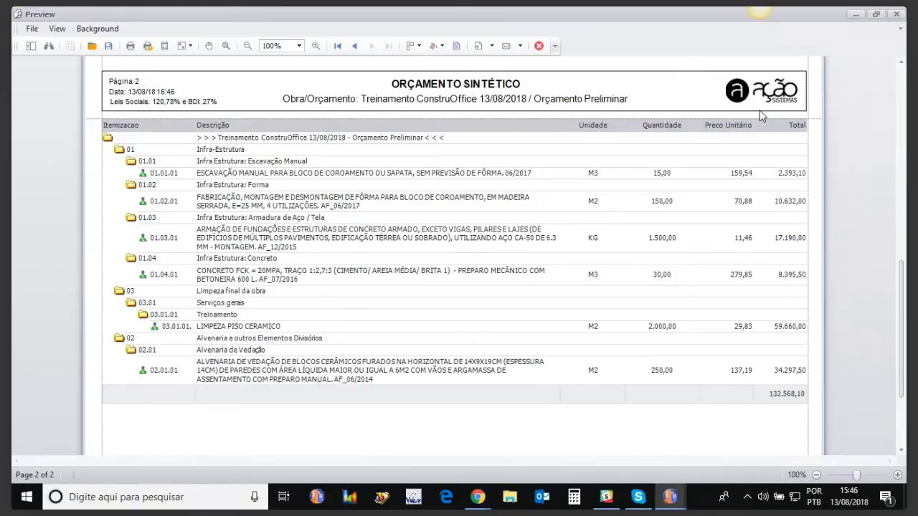
drag(902, 266, 903, 313)
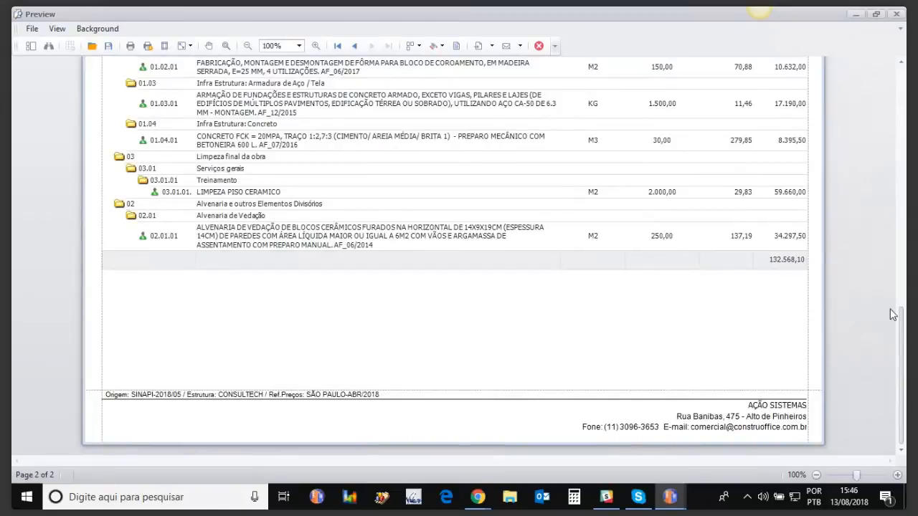
drag(904, 332, 902, 108)
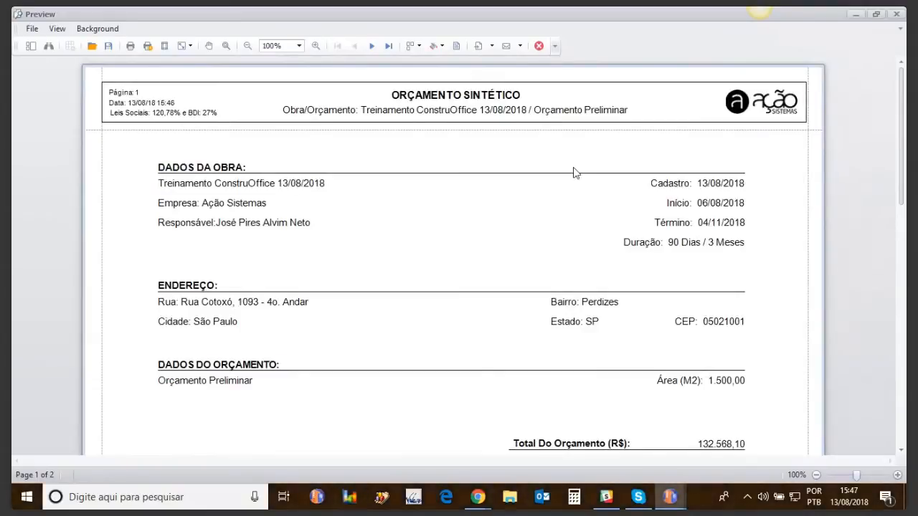
click(541, 48)
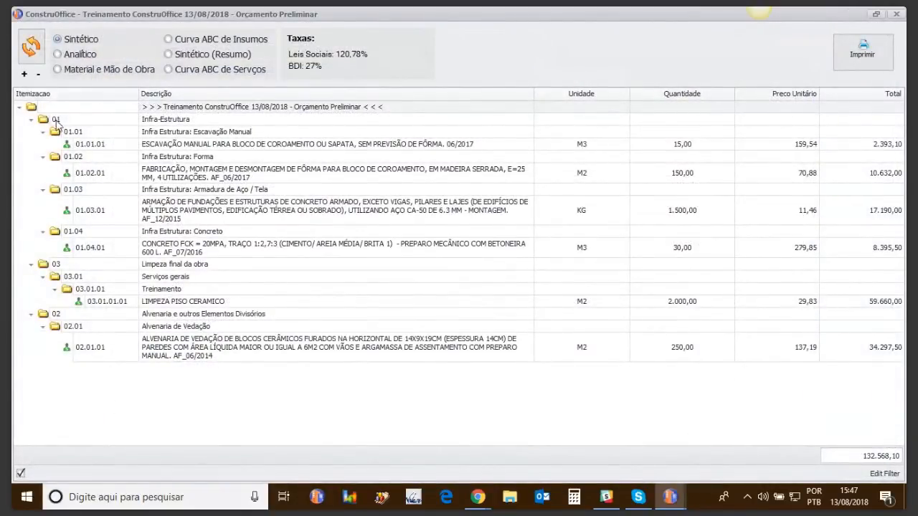
Generate a Sintético print preview without cover and icons but with the header/footer, and close it.
click(849, 57)
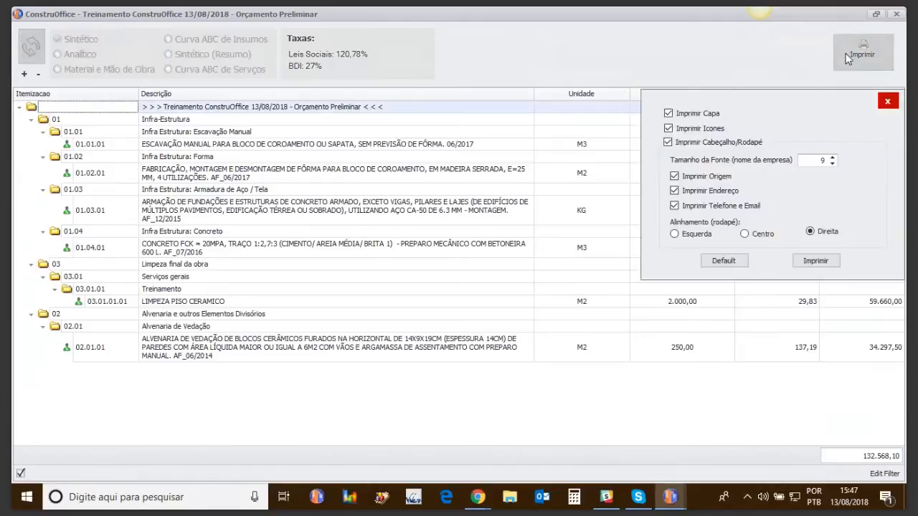
click(669, 113)
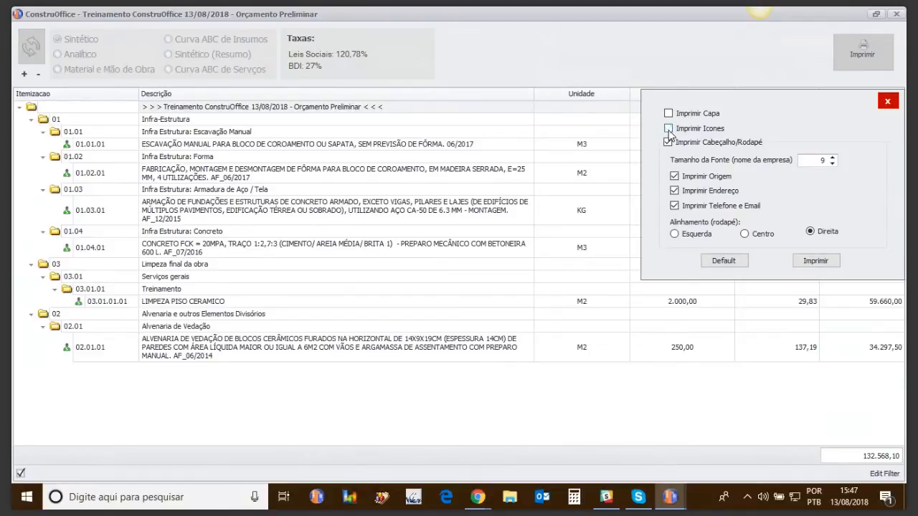
click(668, 114)
click(668, 142)
click(668, 142)
click(669, 113)
click(814, 262)
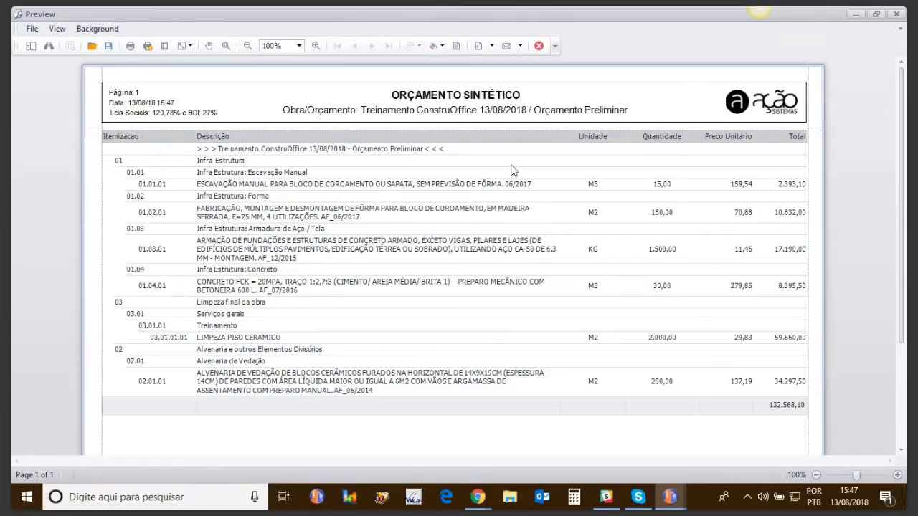
click(896, 14)
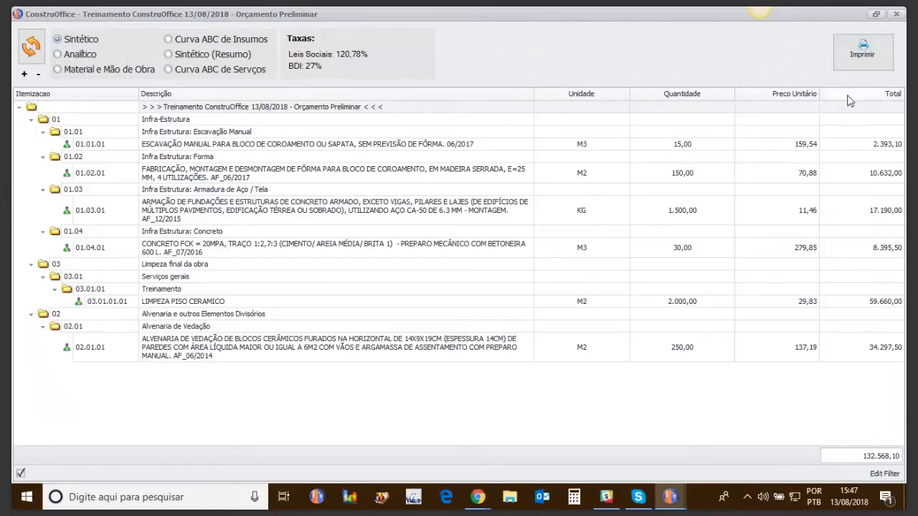
Move the Total column ahead of Quantidade, preview the report without cover, icons or header/footer, and close the preview.
drag(868, 99, 638, 98)
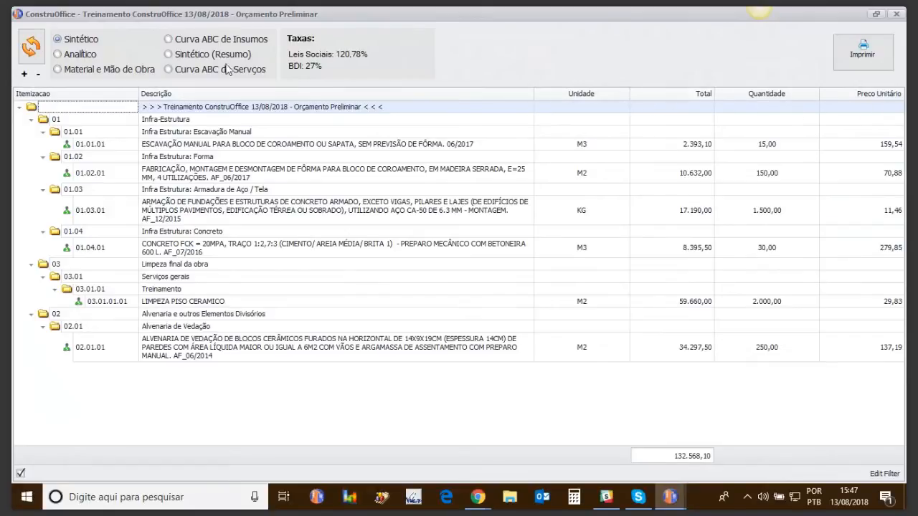
click(845, 49)
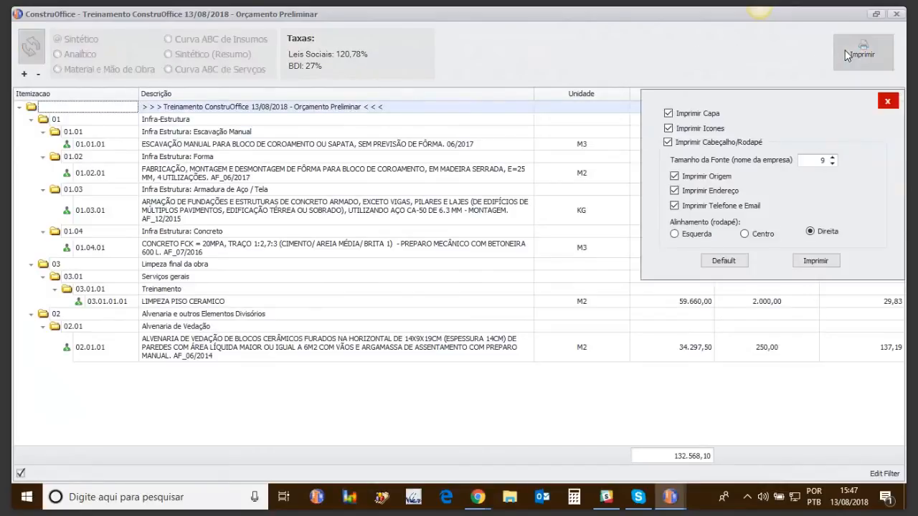
click(674, 118)
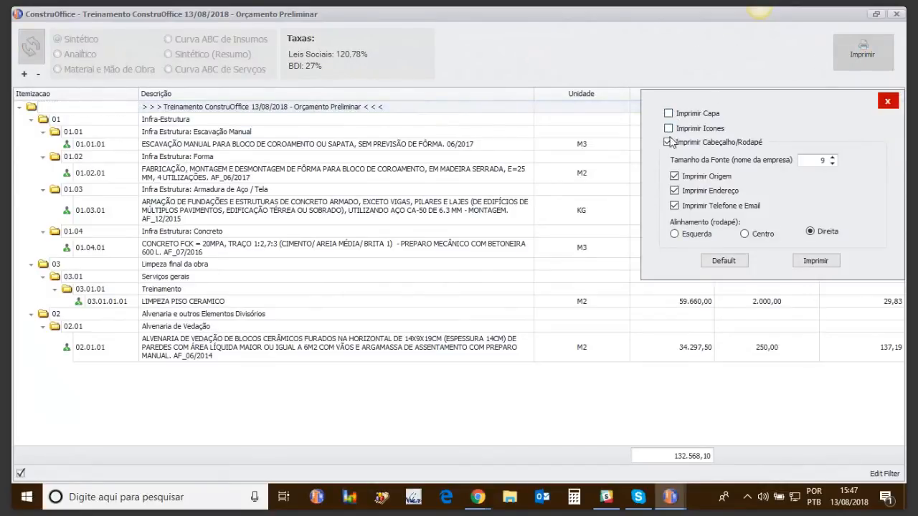
click(668, 142)
click(830, 262)
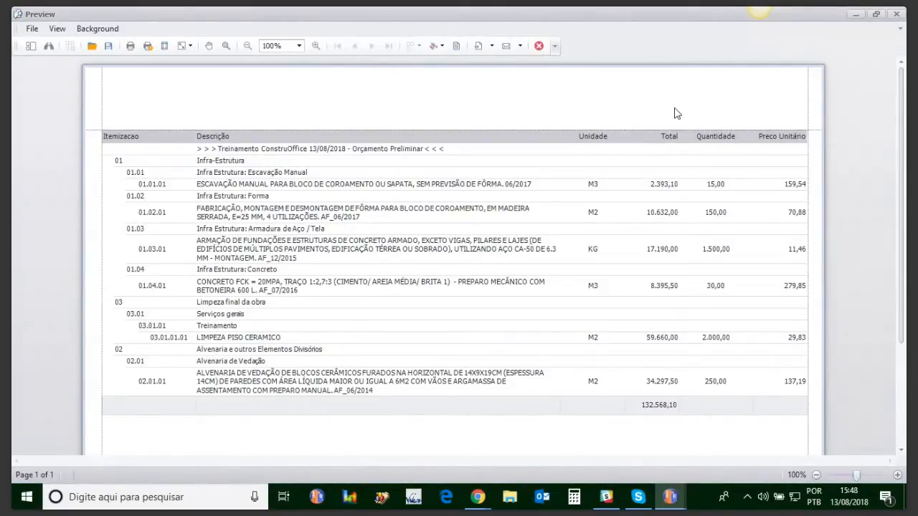
click(893, 16)
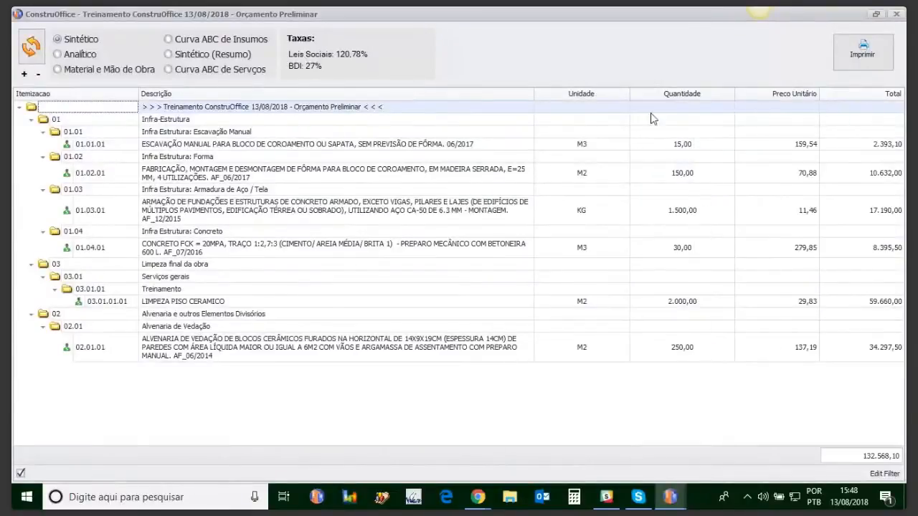
Widen the Descrição column of the Sintético report and narrow its Unidade and Quantidade columns.
drag(532, 96, 621, 97)
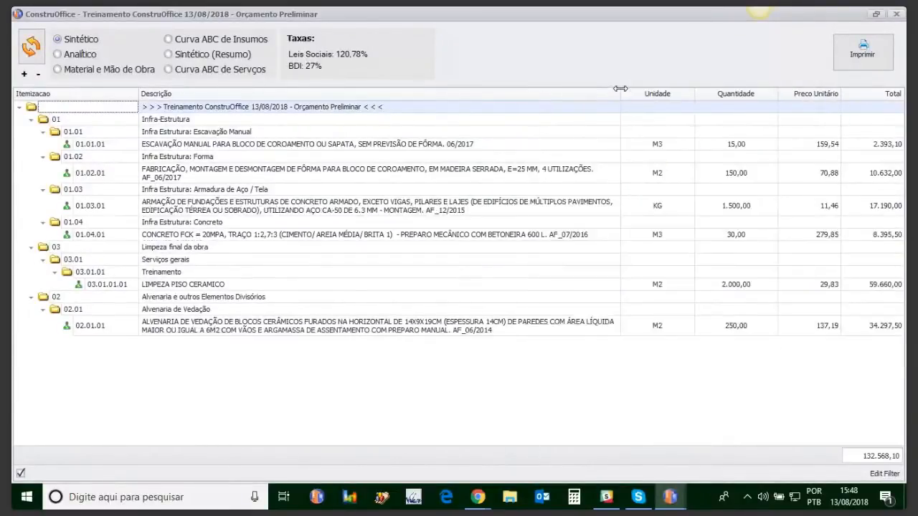
drag(694, 94, 658, 96)
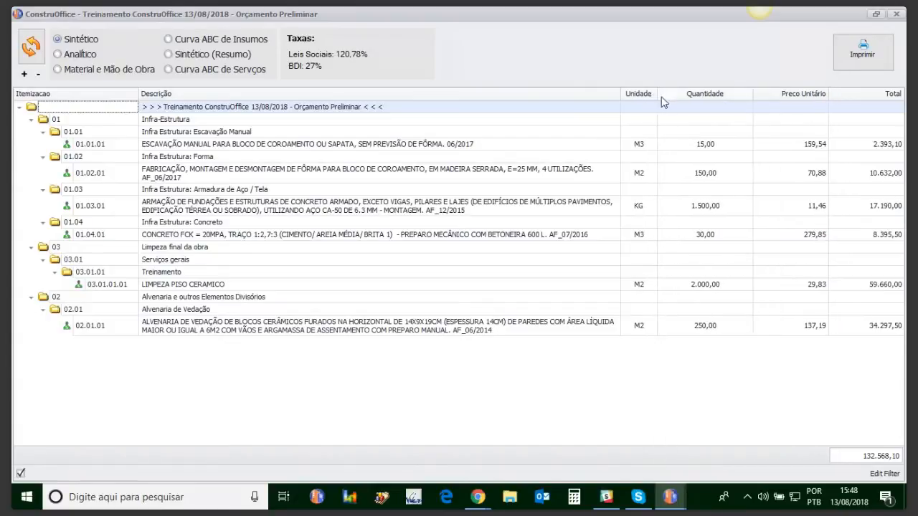
drag(753, 96, 719, 97)
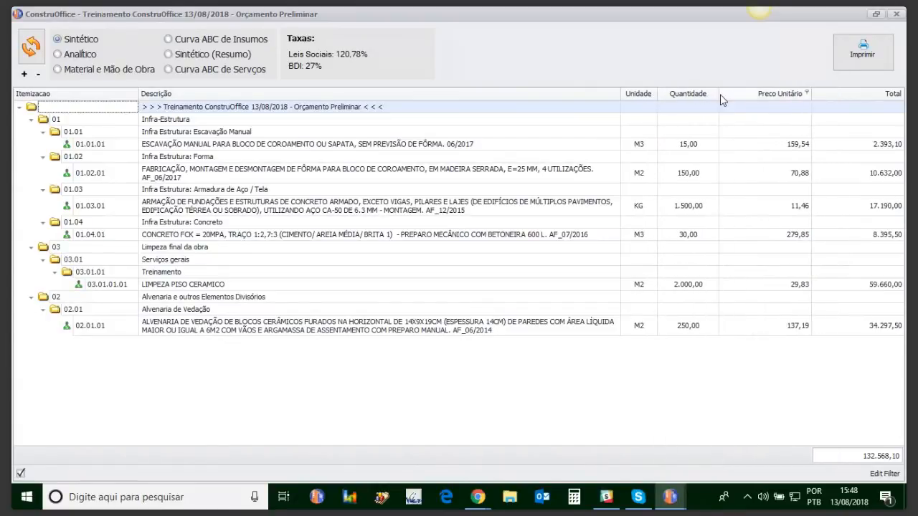
drag(656, 94, 669, 99)
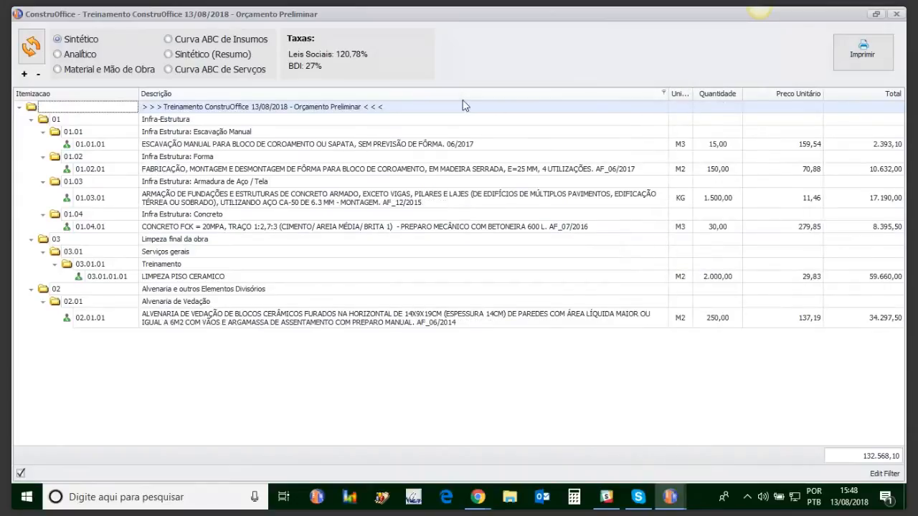
Generate a print preview of the resized Sintético report without cover, icons or header/footer.
click(668, 113)
click(669, 128)
click(669, 142)
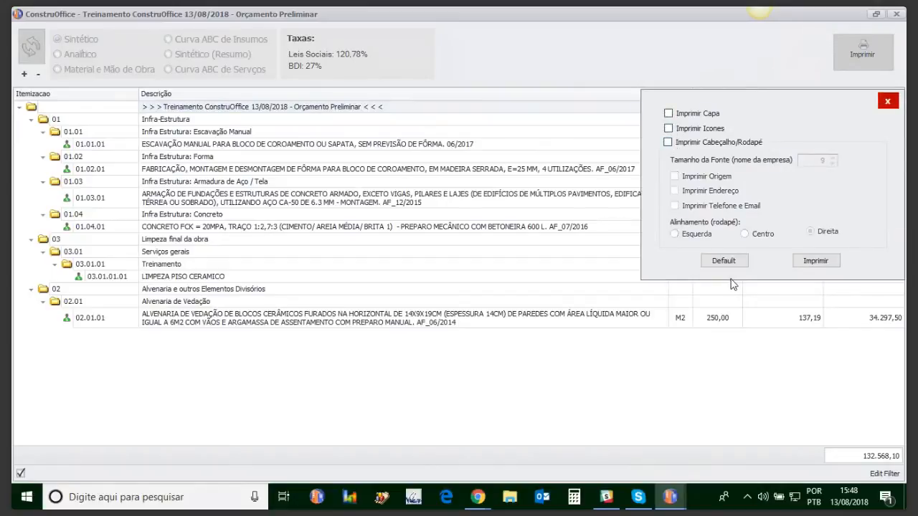
click(809, 261)
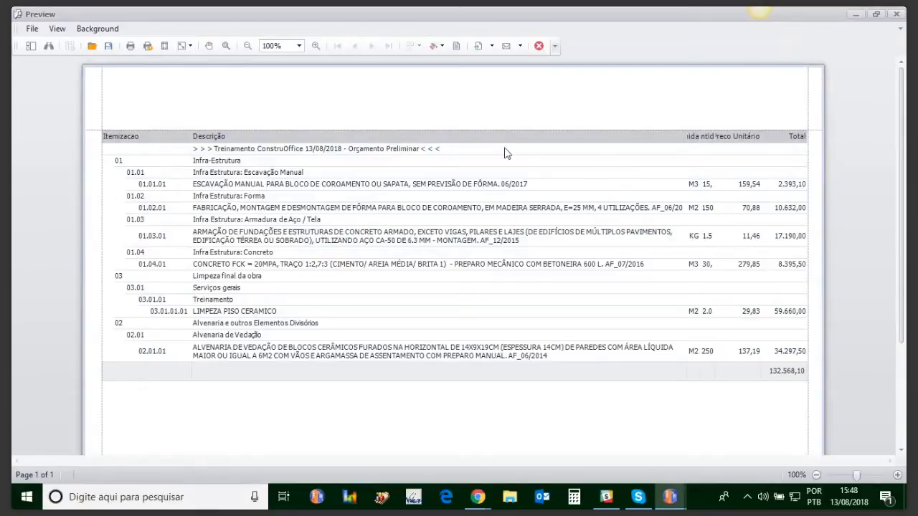
Leave the preview, narrow the Descrição column of the Sintético report and sort its rows in ascending order by Itemizacao.
click(538, 47)
click(657, 98)
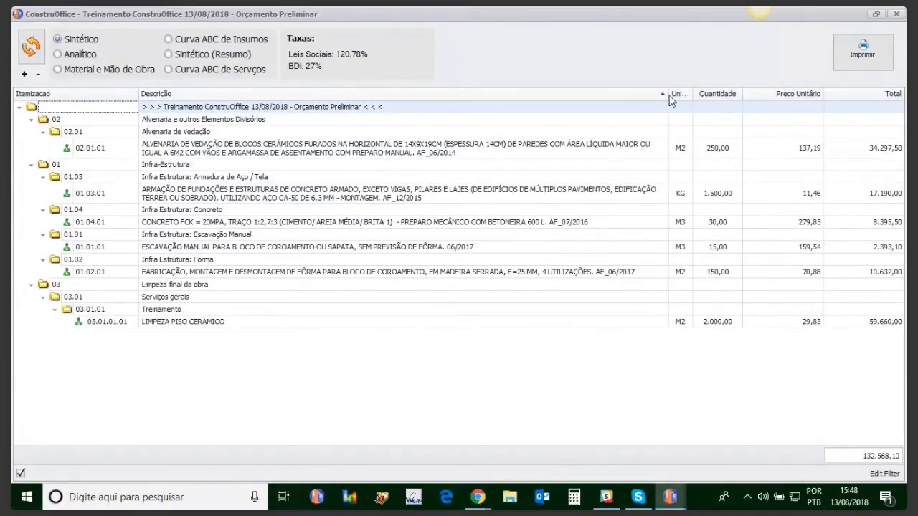
drag(669, 95, 590, 105)
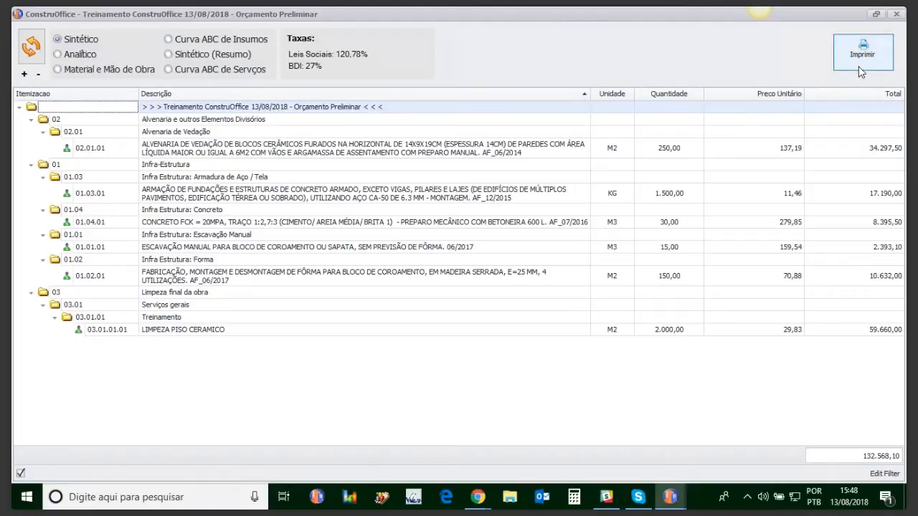
click(90, 98)
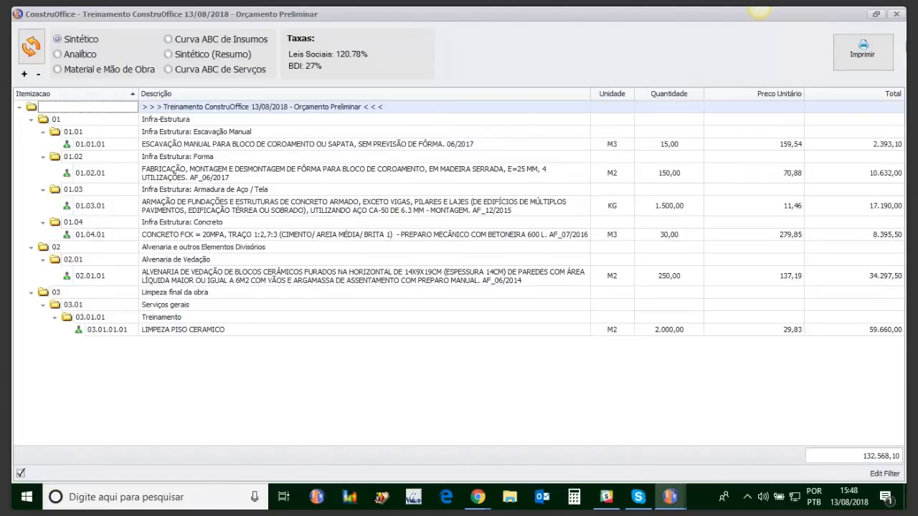
Generate a print preview of the re-sorted Sintético report without cover, icons or header/footer.
click(869, 62)
click(668, 113)
click(668, 128)
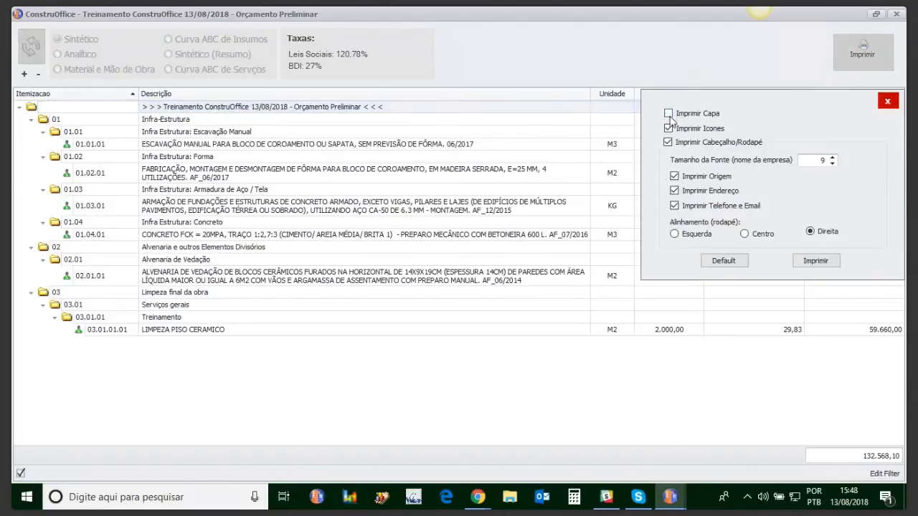
click(667, 143)
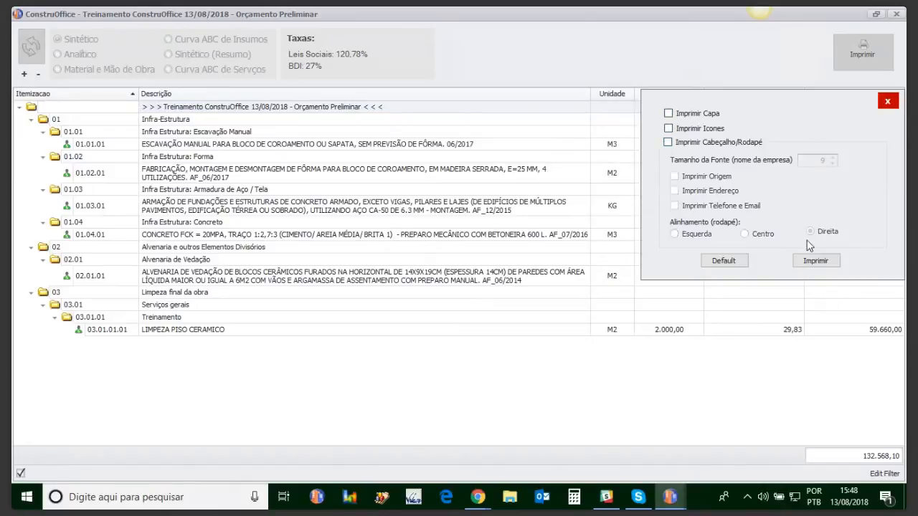
click(808, 262)
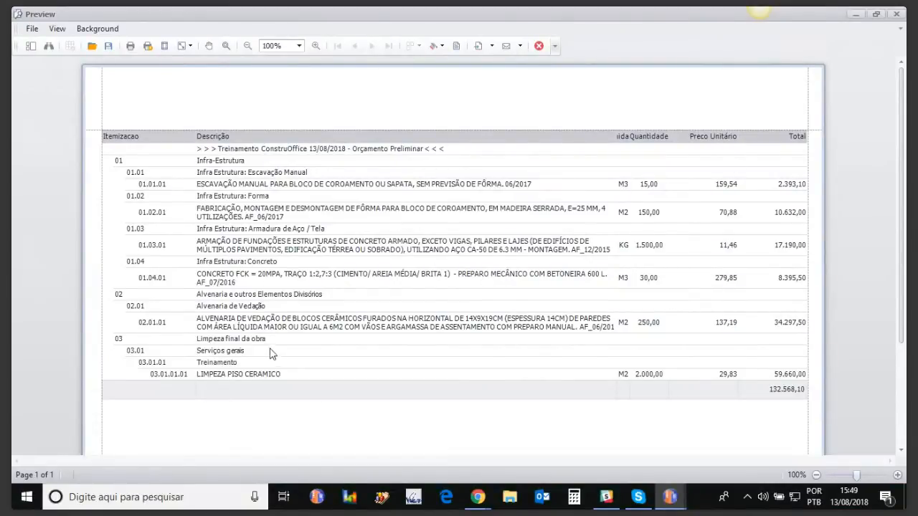
Start an XLSX export of the previewed report, accepting the default export options.
click(493, 51)
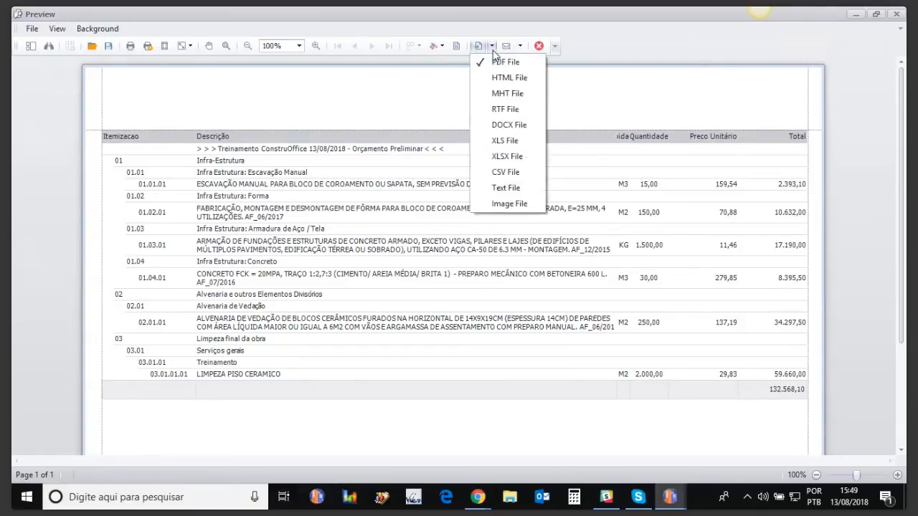
click(500, 157)
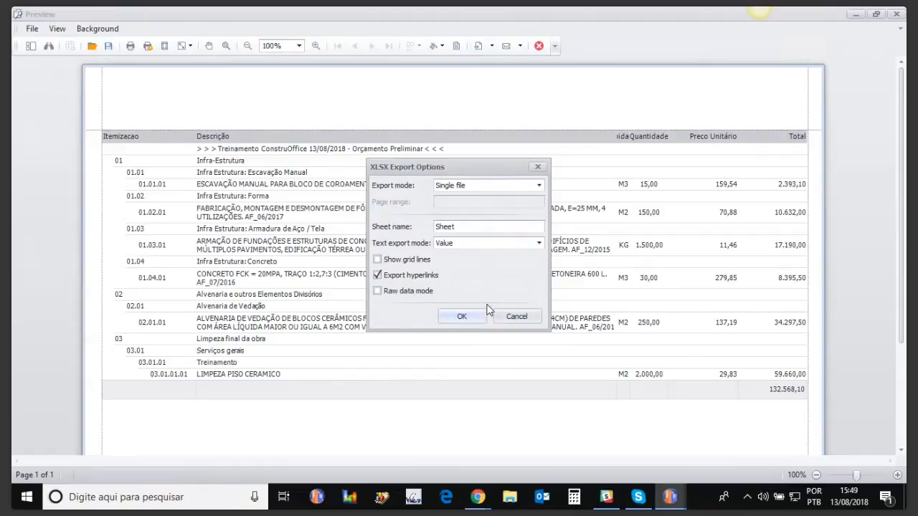
click(476, 318)
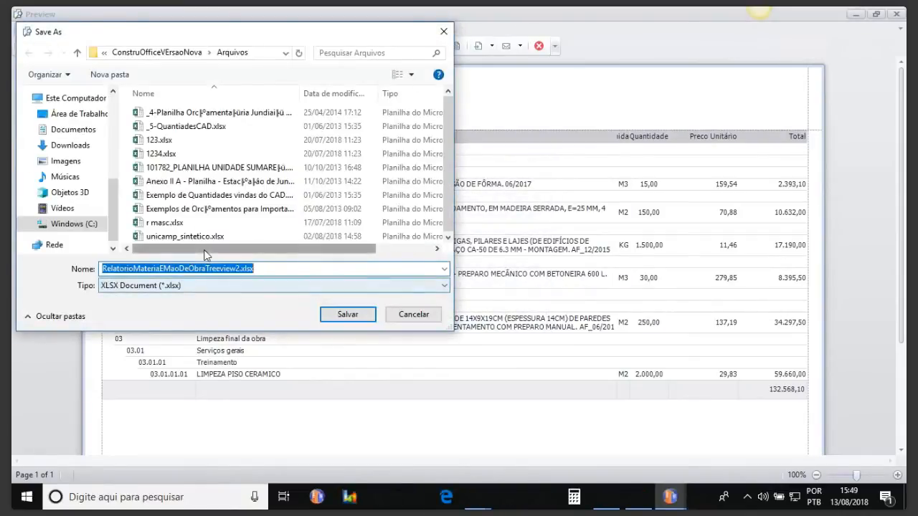
Save the export in the Arquivos folder under the name treinamento_13_08_2018.xlsx.
click(241, 269)
drag(241, 268, 51, 280)
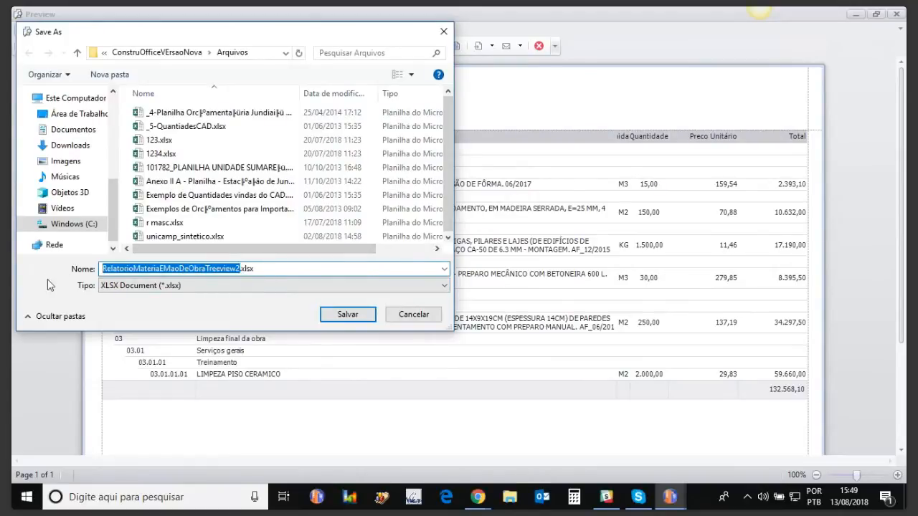
text(treinamento)
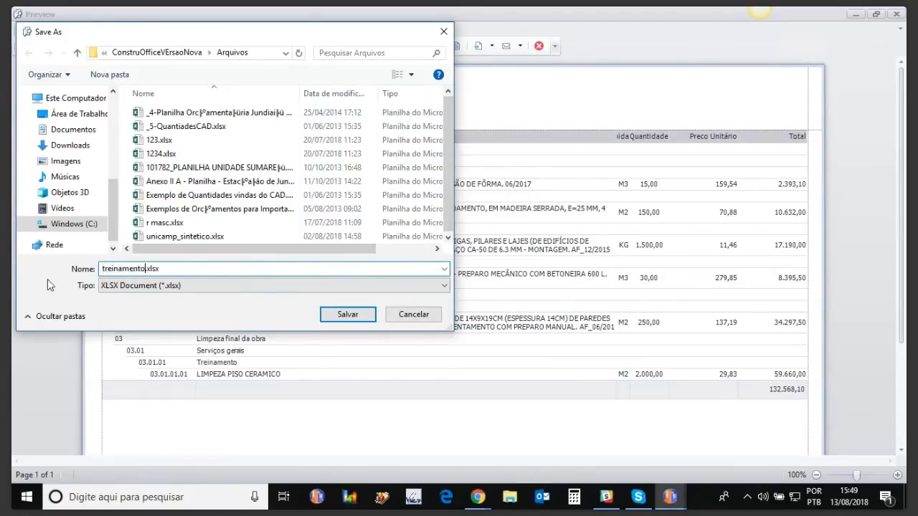
text(13)
key(BackSpace)
key(BackSpace)
text(_13_08_2018)
click(365, 314)
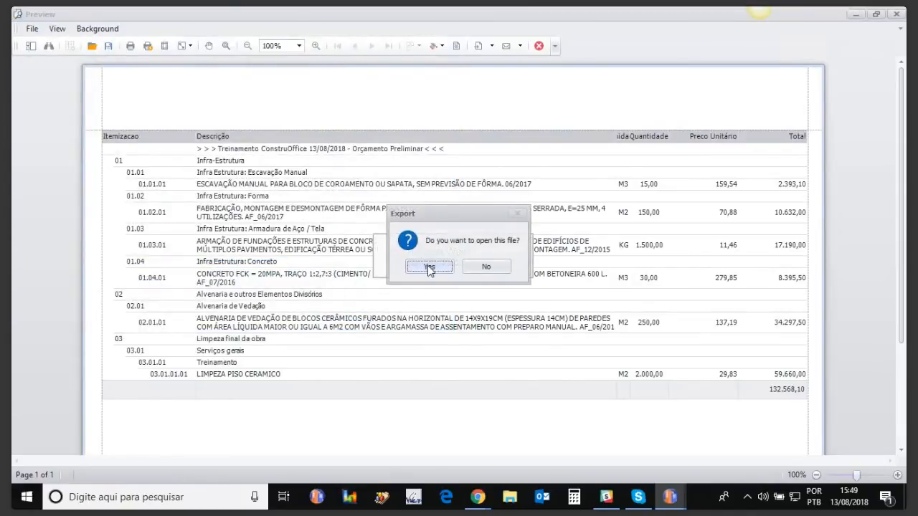
Open the exported file in Excel and widen the Unidade column until its header fits.
click(429, 268)
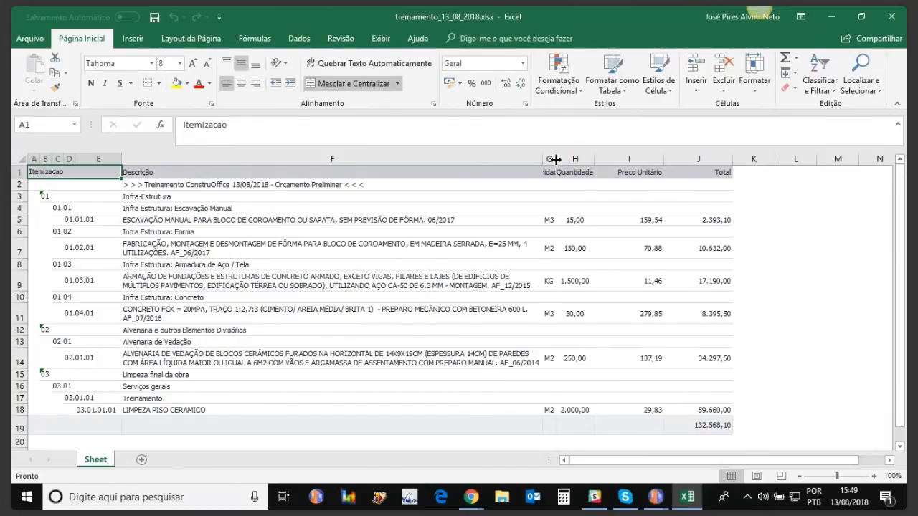
drag(579, 158, 581, 158)
click(566, 231)
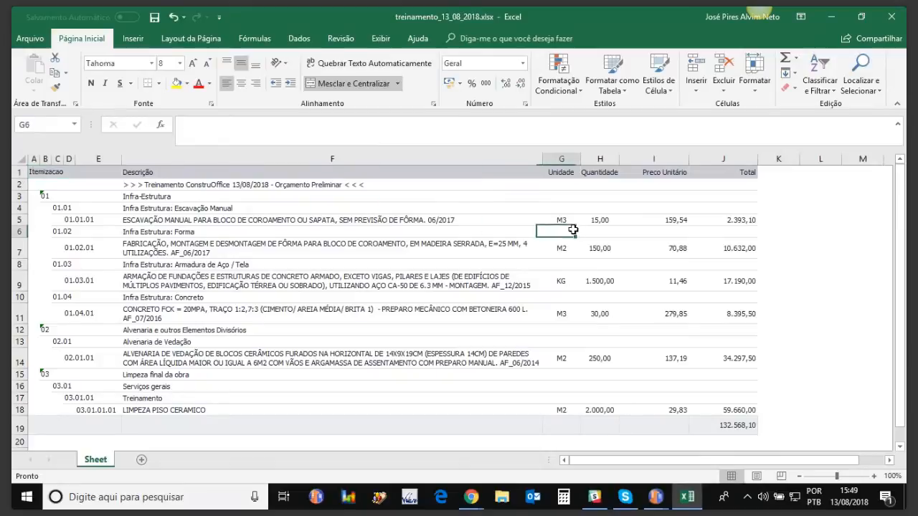
Examine the Quantidade values and the header cells of the exported spreadsheet.
click(595, 220)
key(Down)
key(Down)
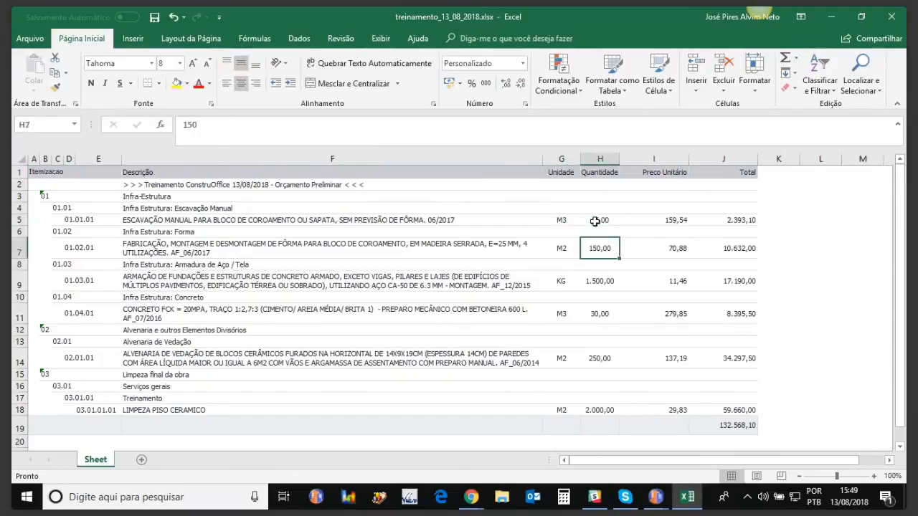
key(Up)
key(Up)
key(Up)
key(Up)
key(Down)
key(Down)
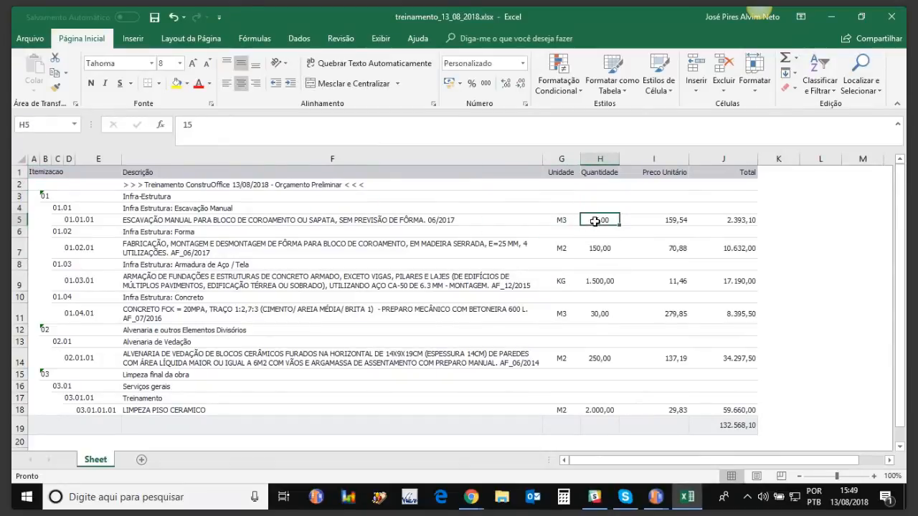
key(Left)
key(Left)
key(Left)
key(Up)
key(Up)
key(Up)
key(Up)
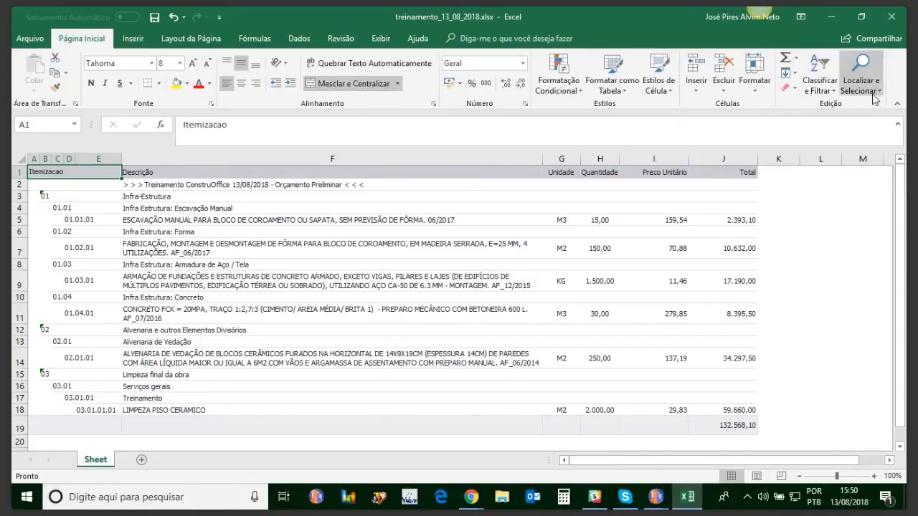
Close the exported workbook without saving its changes, and close the report preview.
click(894, 17)
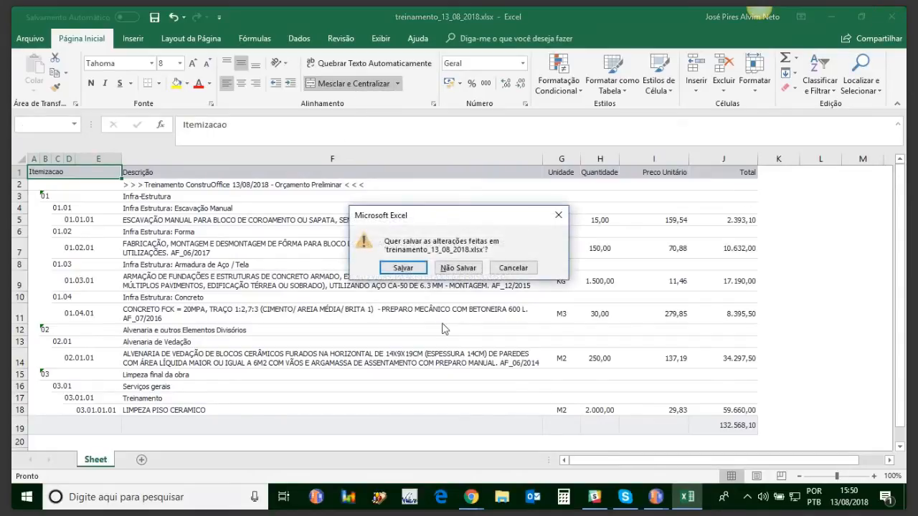
click(459, 269)
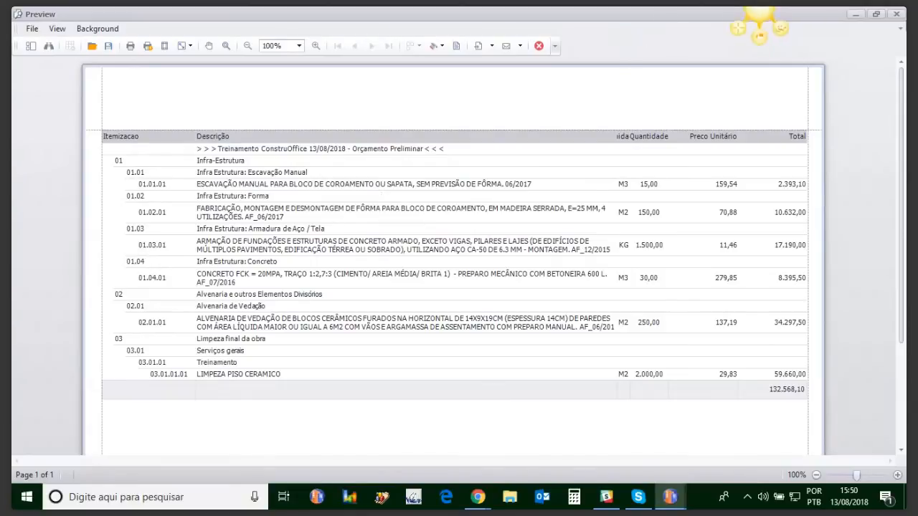
click(897, 15)
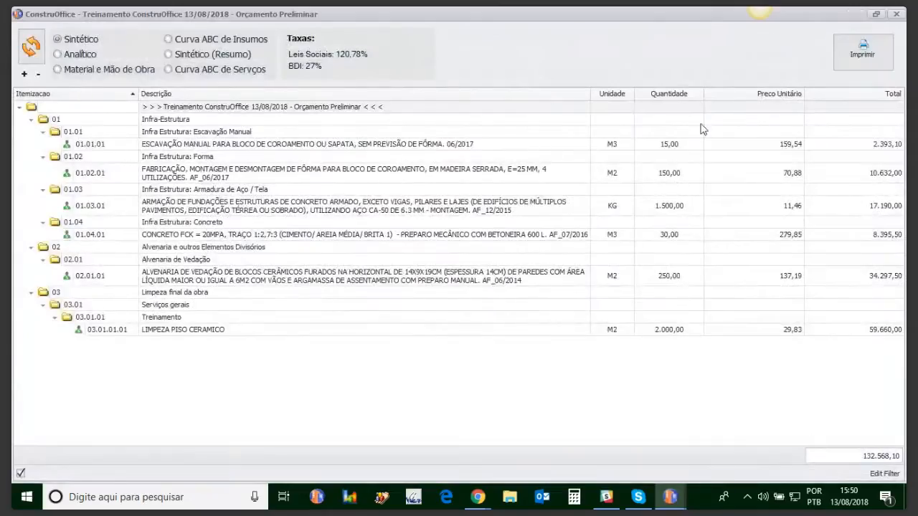
Preview the Sintético report without cover and icons but with the header/footer, and close the preview.
click(851, 52)
click(668, 128)
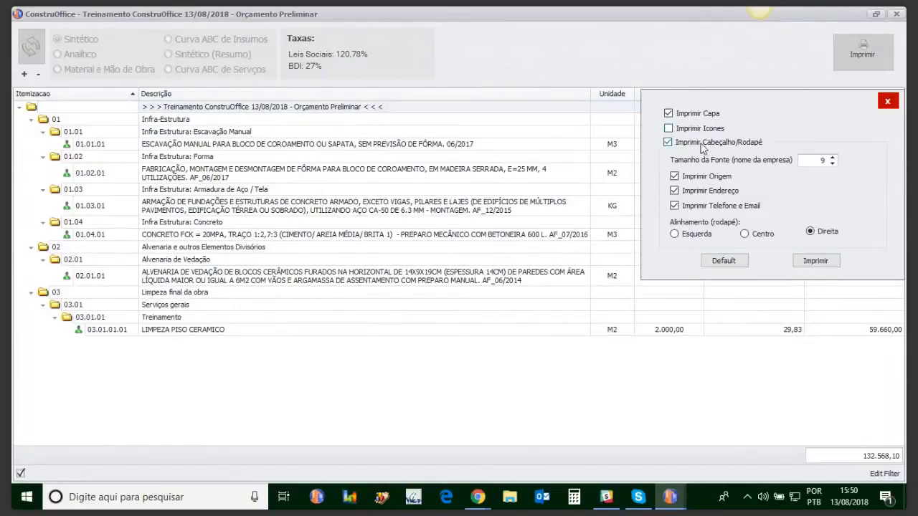
click(811, 261)
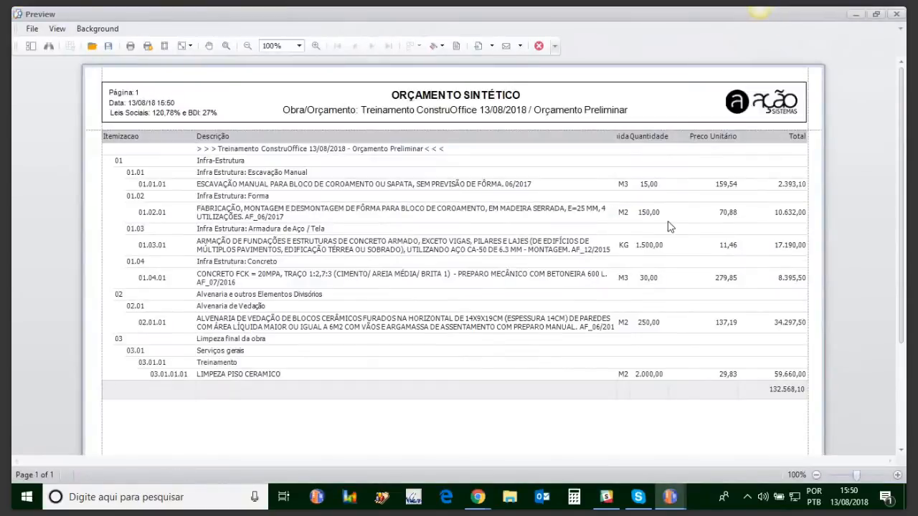
click(894, 15)
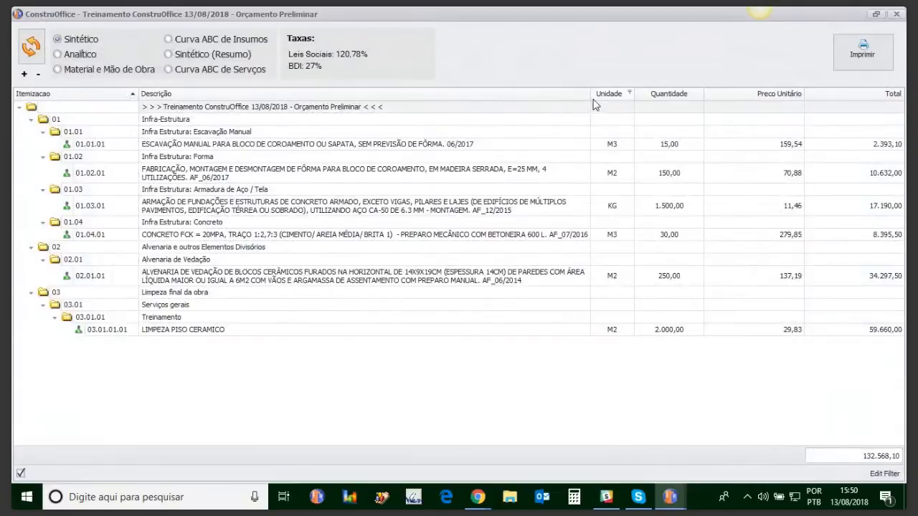
Narrow the Descrição column further and generate a print preview with the header/footer but without cover and icons.
drag(591, 94, 555, 99)
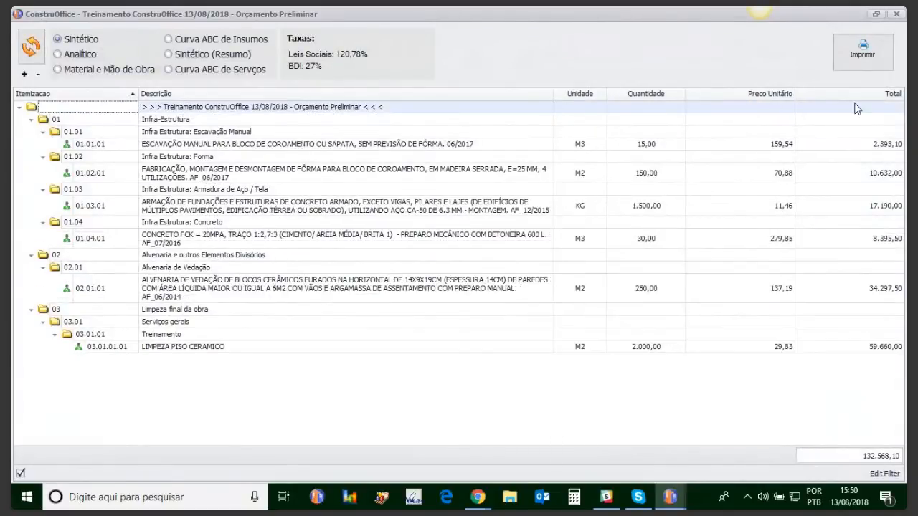
click(864, 43)
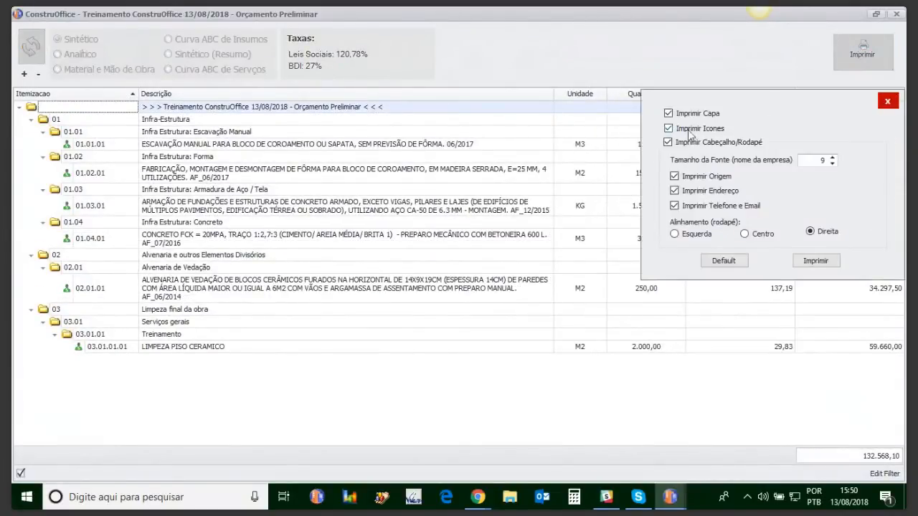
click(668, 113)
click(815, 261)
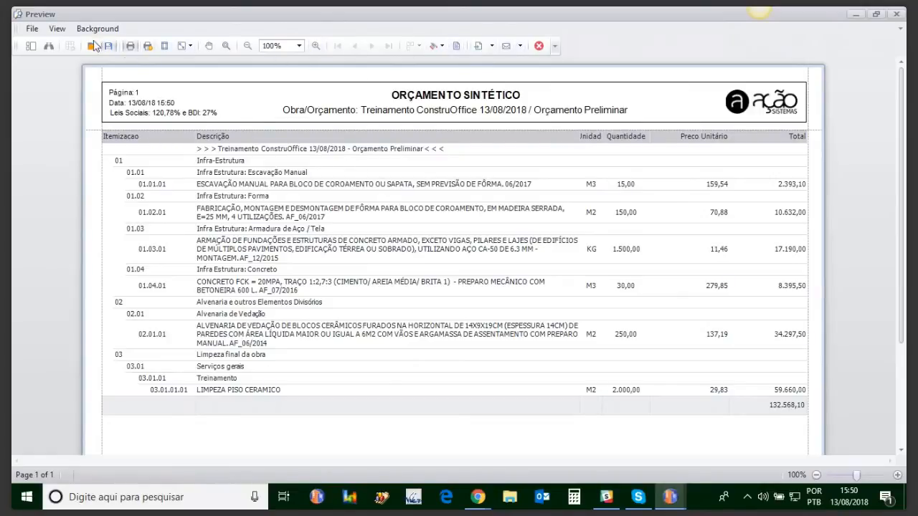
Examine the preview's page scaling options and leave them without applying a change.
click(181, 47)
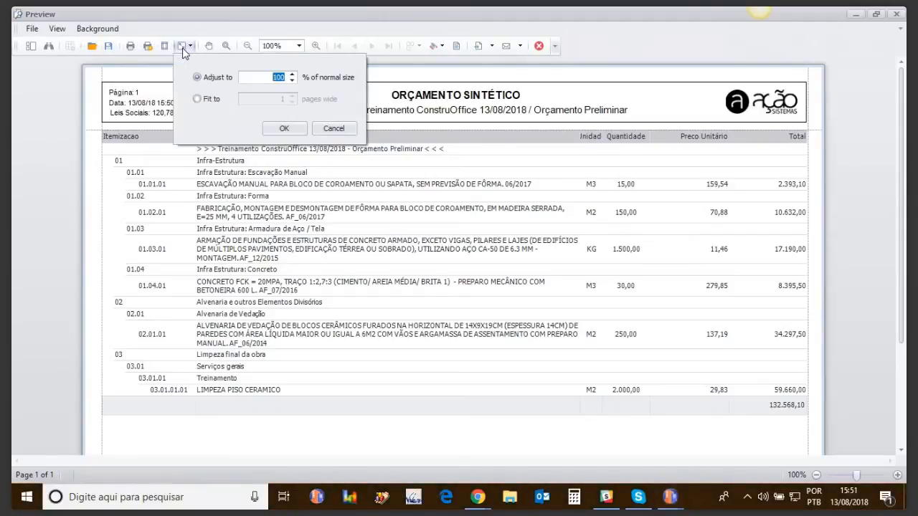
click(183, 47)
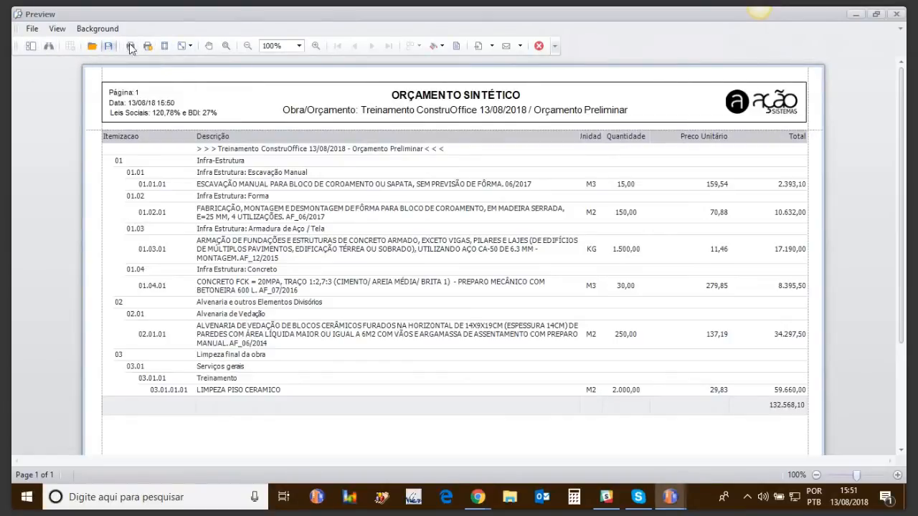
click(192, 45)
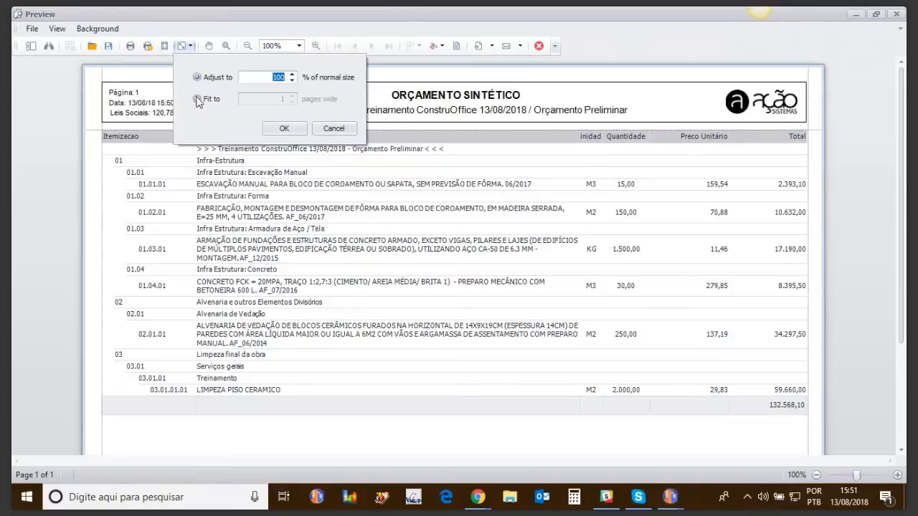
click(334, 129)
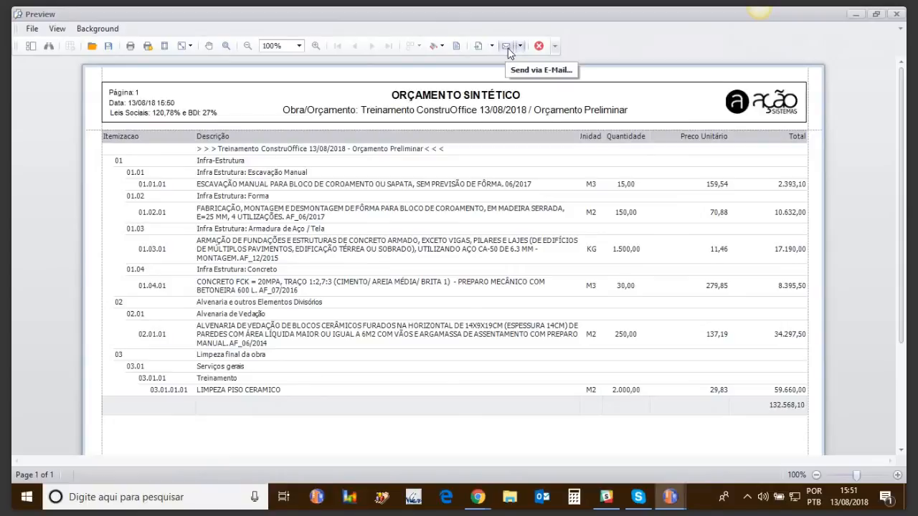
Set the preview's page background color to DarkGray from the web colors.
click(95, 31)
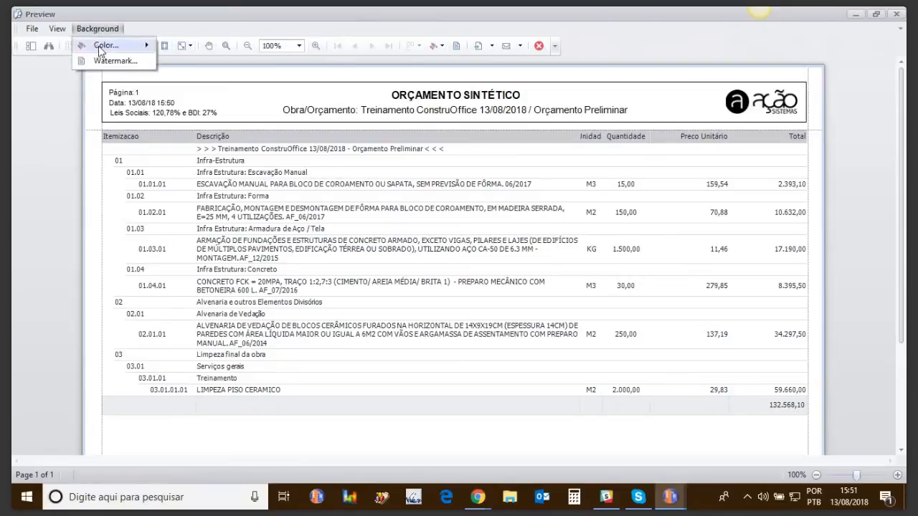
mouse_move(102, 47)
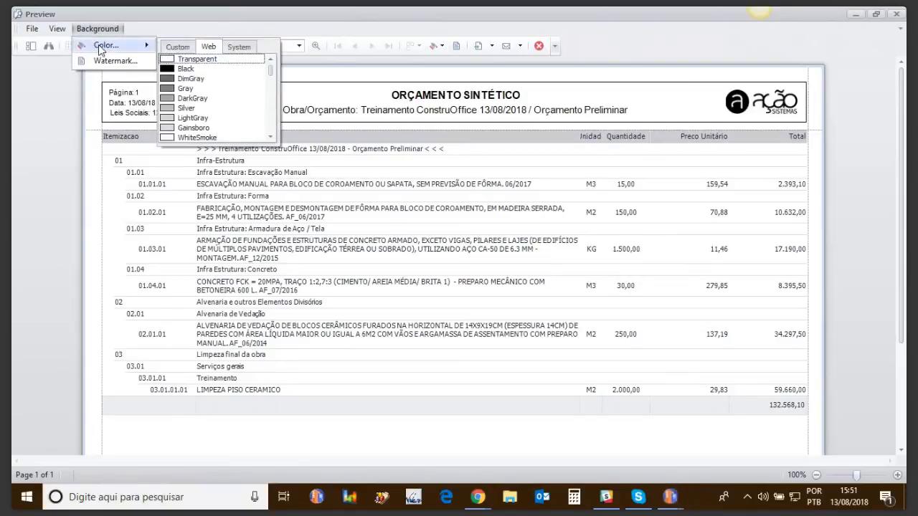
click(170, 100)
Set the preview's page background color to WhiteSmoke and close the preview.
mouse_move(147, 47)
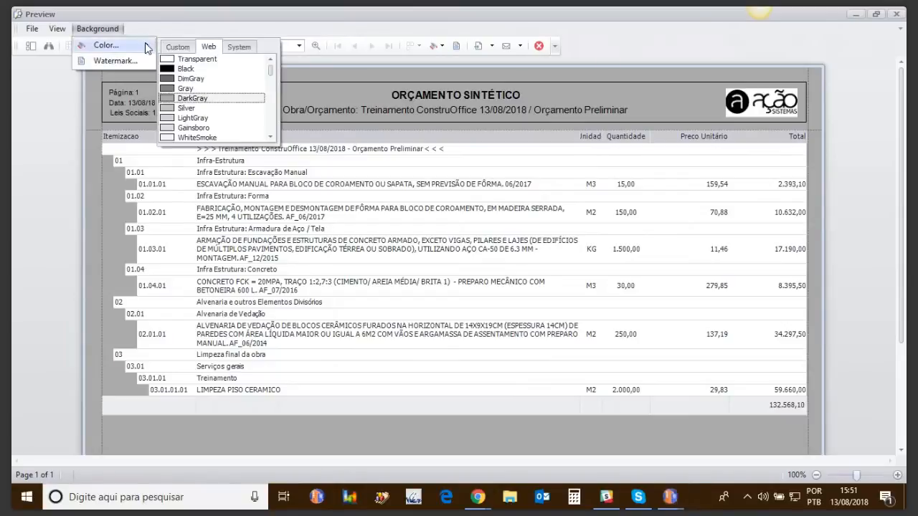
click(165, 137)
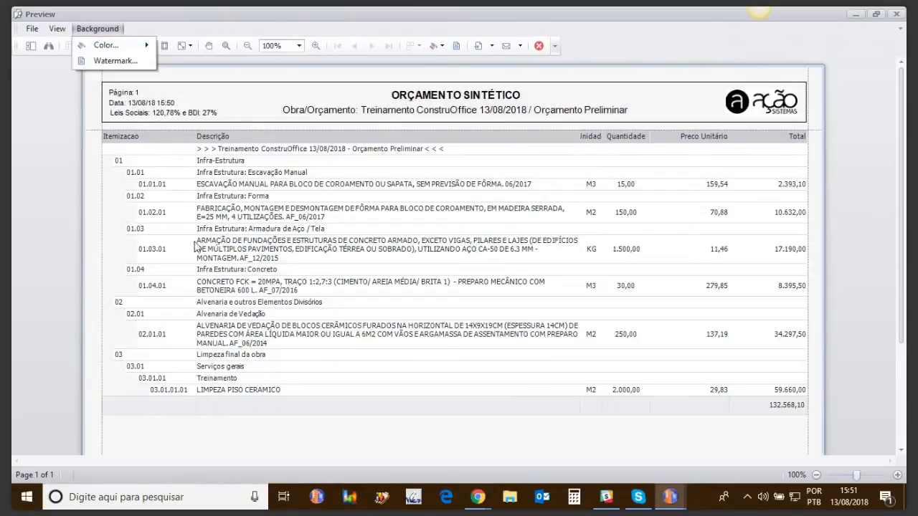
mouse_move(902, 247)
mouse_down()
mouse_move(901, 371)
mouse_move(901, 238)
mouse_up()
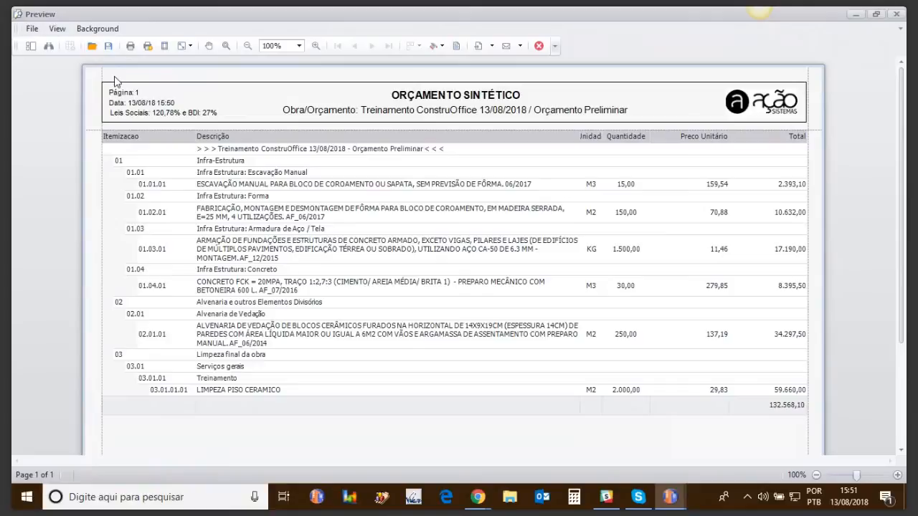
click(897, 15)
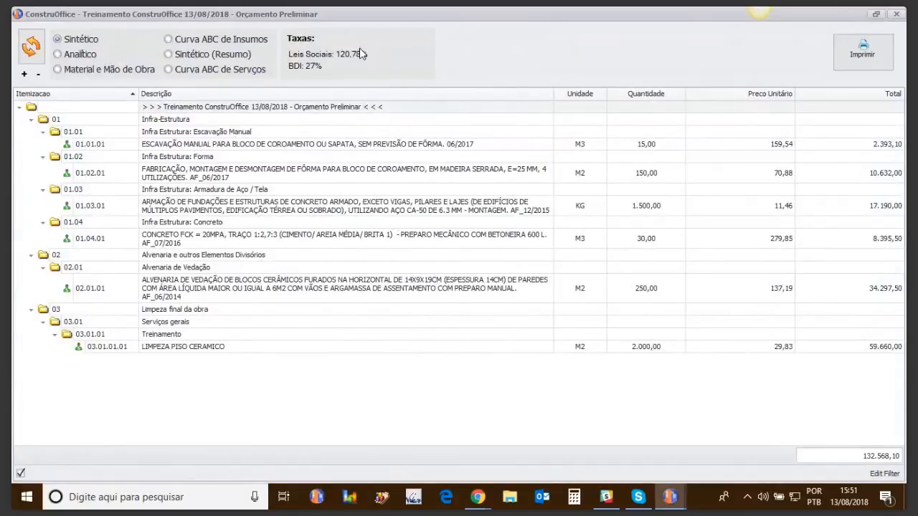
Close the report window and set the budget's price type to Sem Taxas.
click(896, 14)
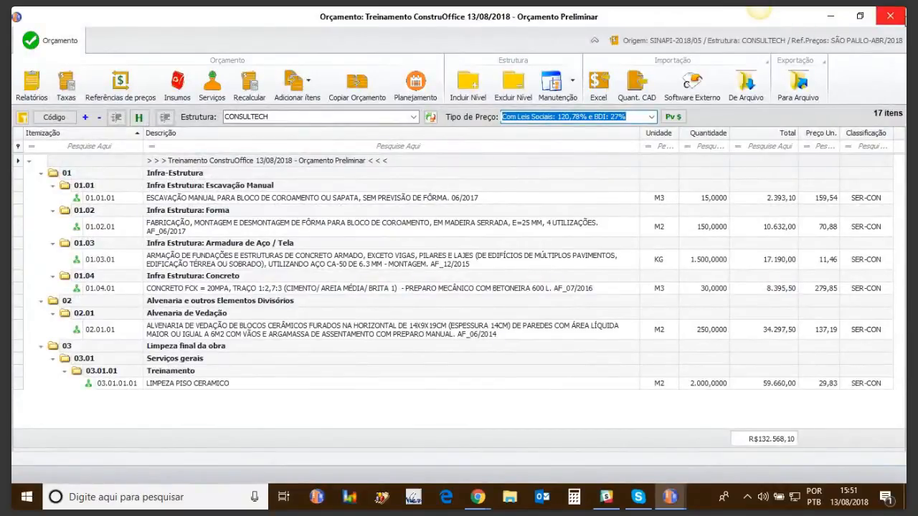
click(652, 117)
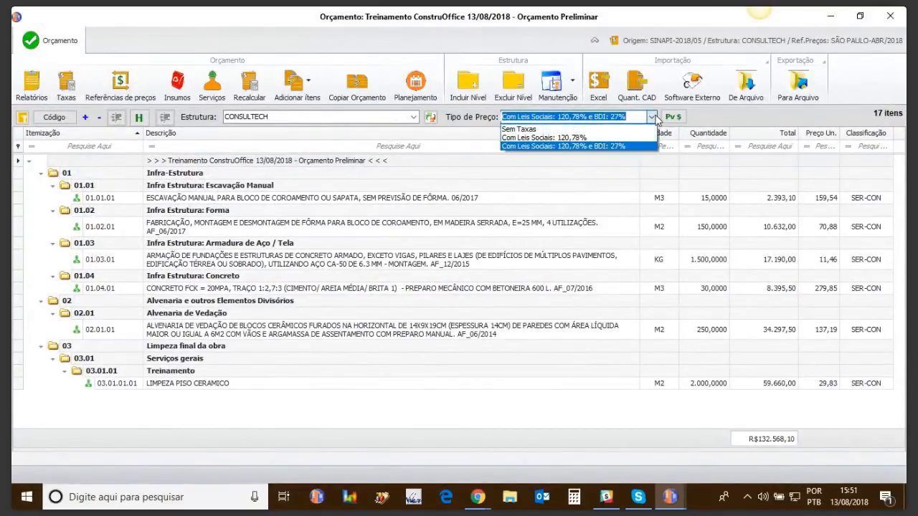
click(531, 129)
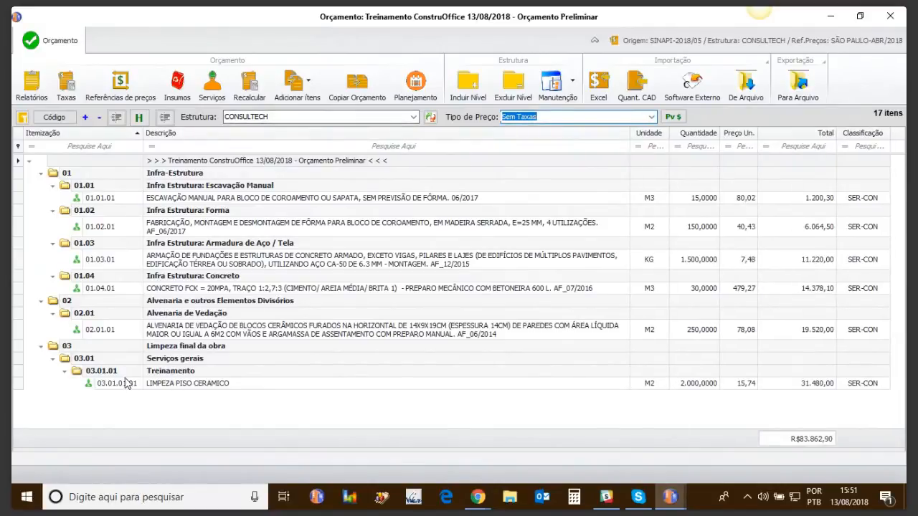
Add a new level under 03.01 Serviços gerais and name it "Meus itens".
double_click(147, 371)
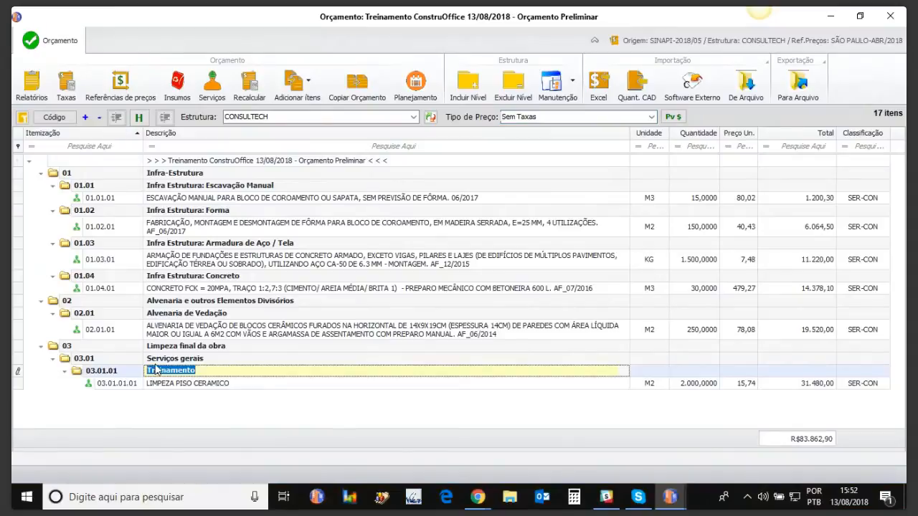
click(156, 361)
click(157, 371)
click(161, 358)
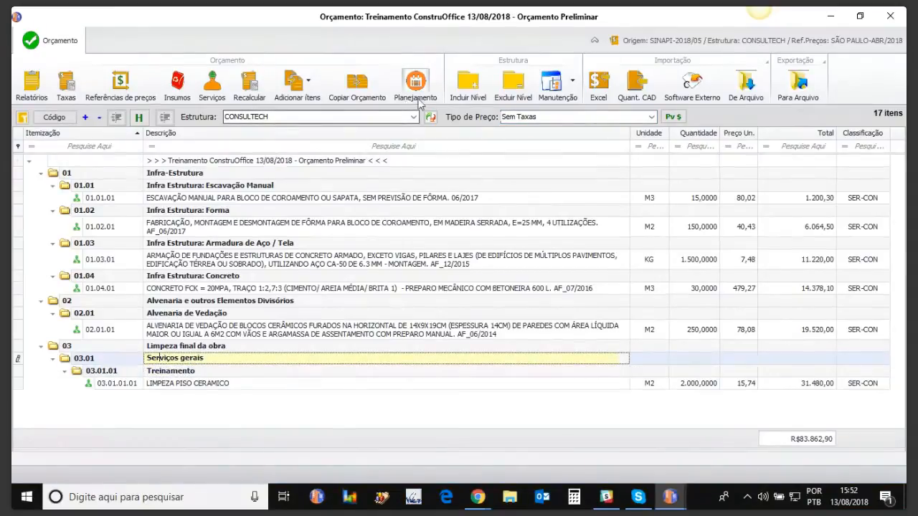
click(467, 85)
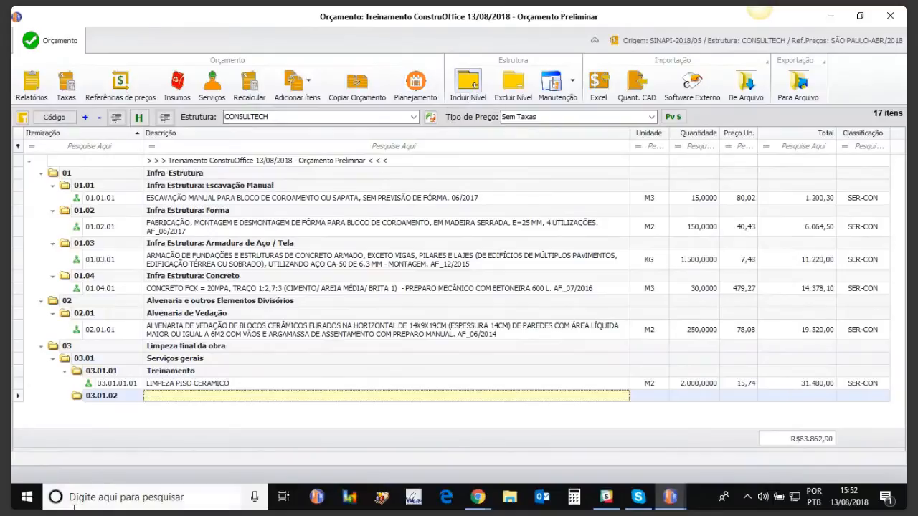
click(179, 396)
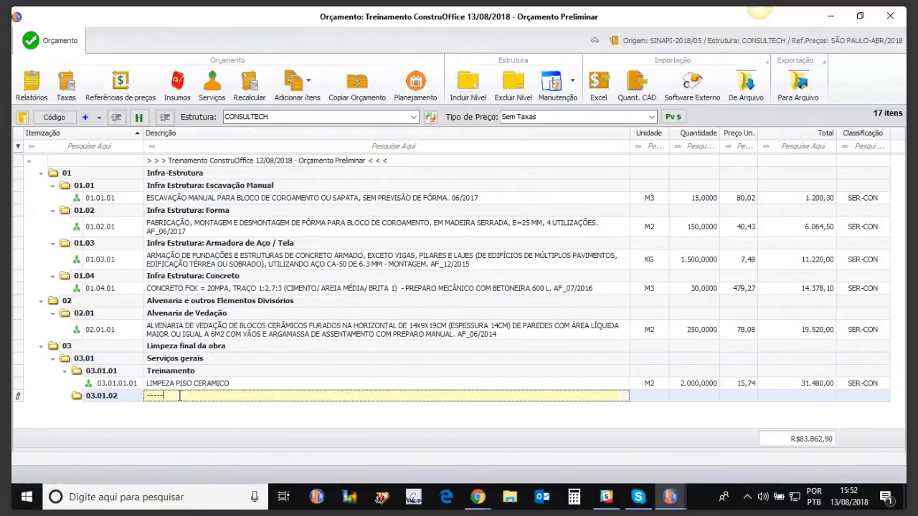
text(Meus itens)
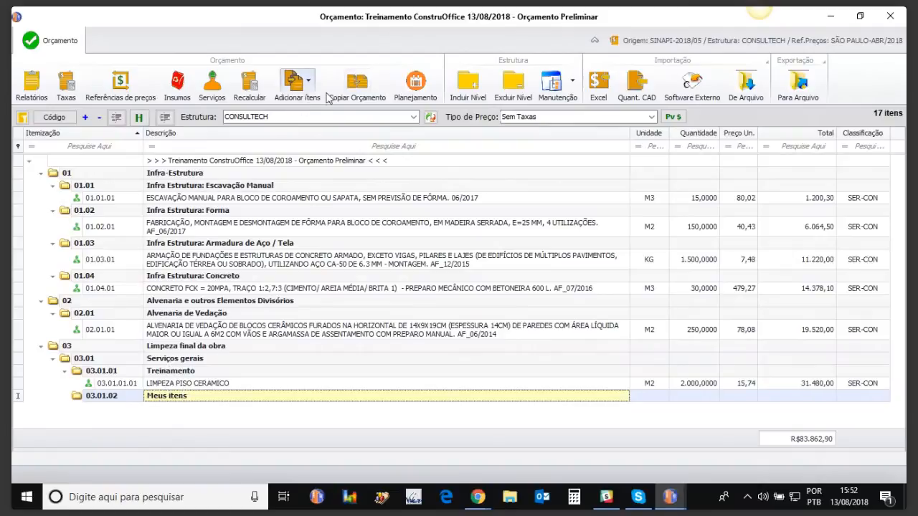
Create a new insumo for the budget with code 999999, classification Material and unit UN.
click(296, 82)
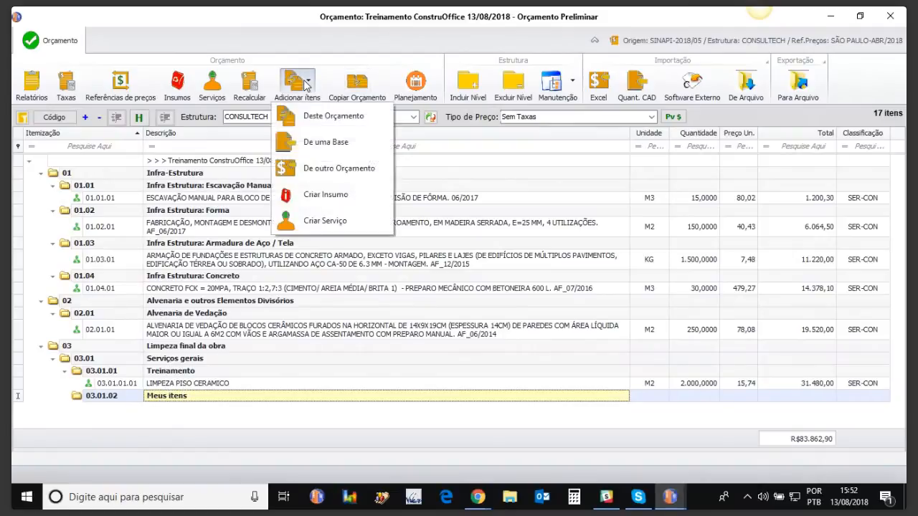
click(318, 197)
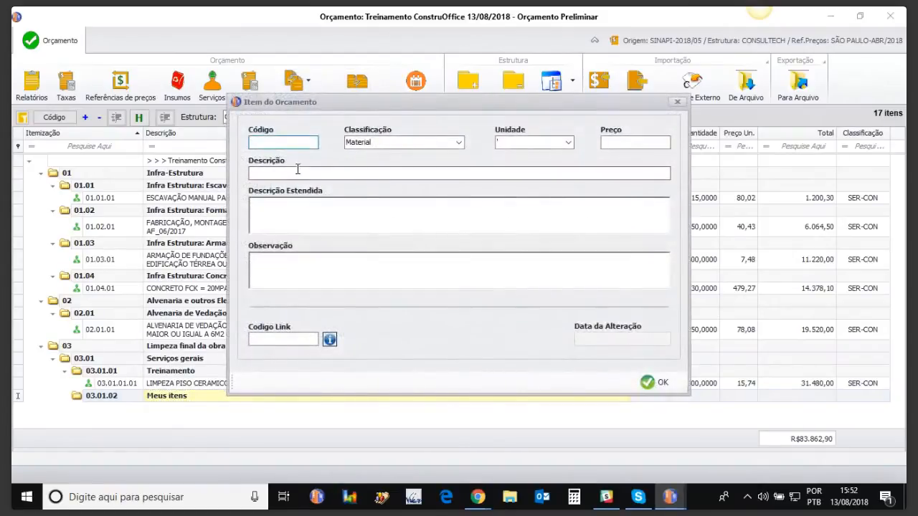
text(999999)
key(Tab)
click(526, 142)
click(571, 144)
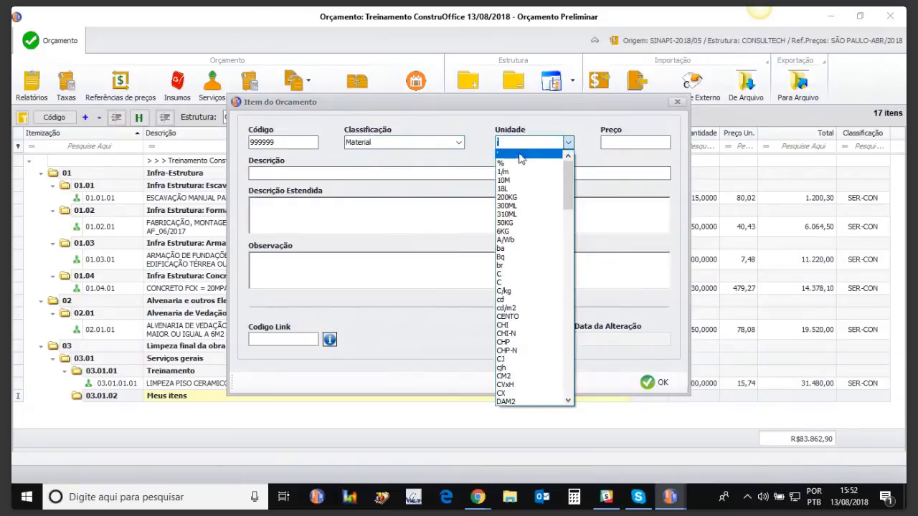
text(un)
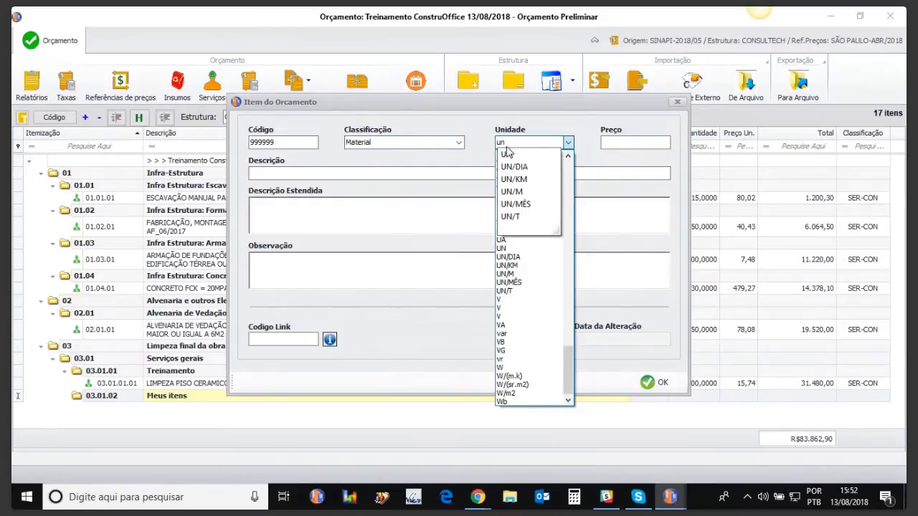
click(507, 154)
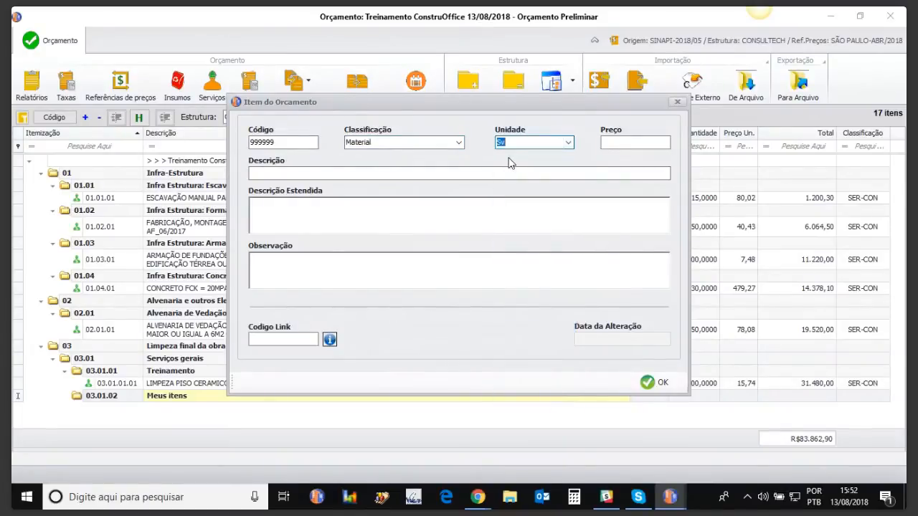
click(568, 142)
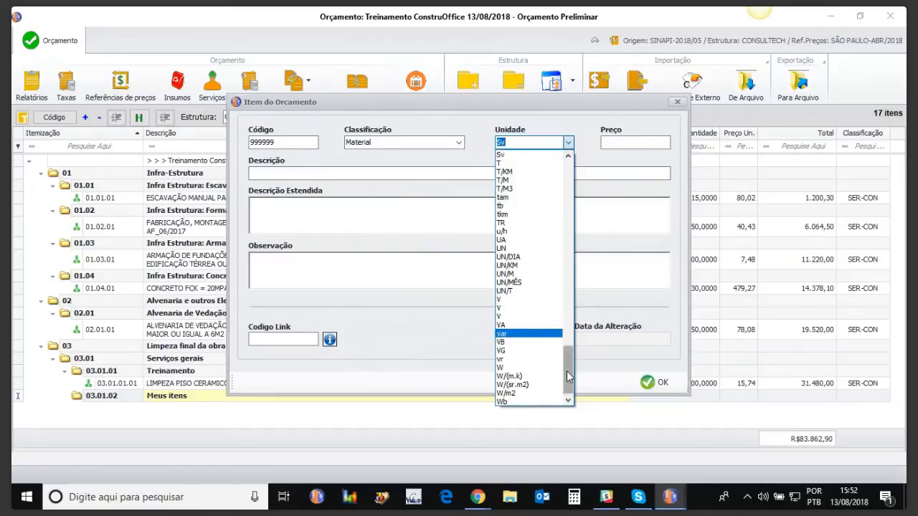
scroll(568, 358, up, 1)
click(520, 257)
Set the new insumo's price to 1500 and both its description and extended description to "Verba", and save it.
click(625, 142)
text(1500)
key(Return)
click(512, 174)
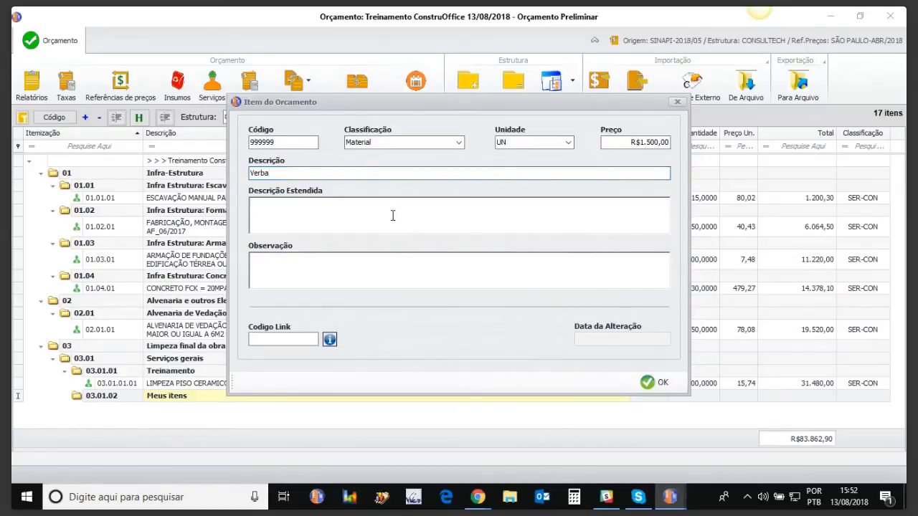
text(Verba)
click(647, 383)
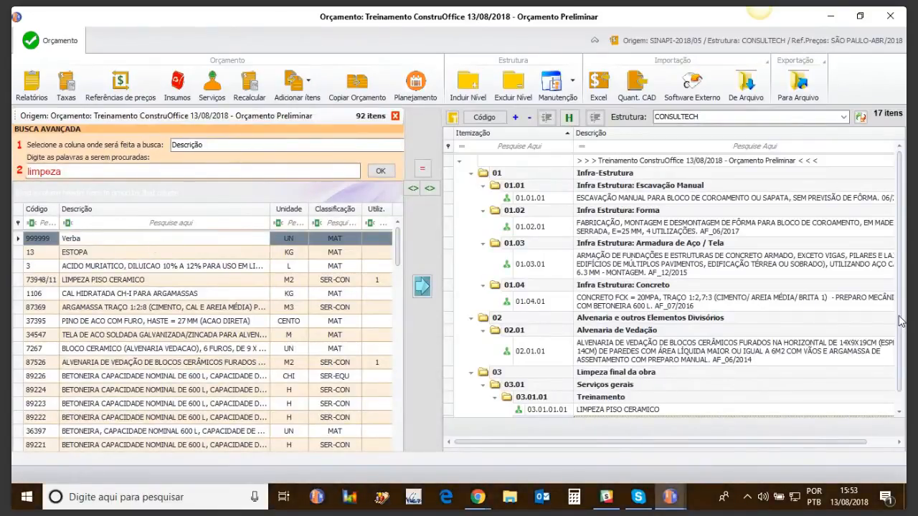
Add the Verba insumo to the Meus itens level and close the item search.
drag(900, 316, 901, 408)
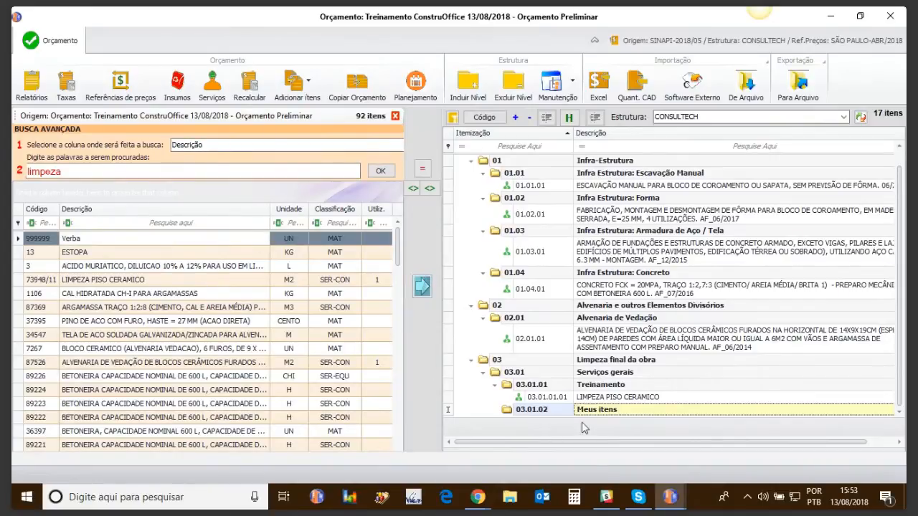
click(422, 287)
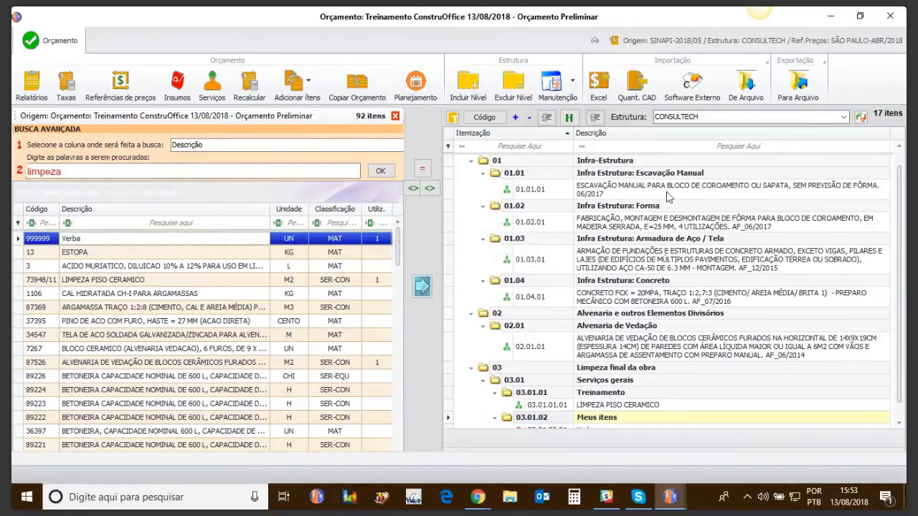
click(395, 115)
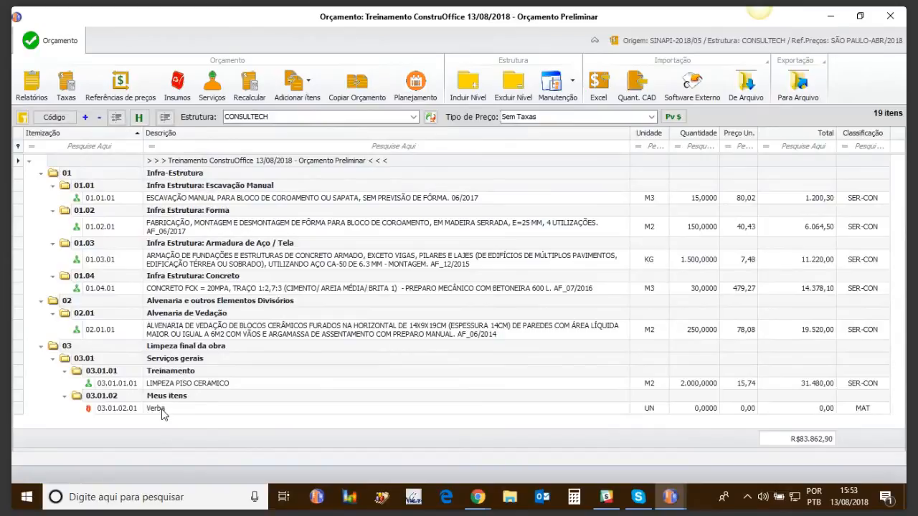
Open the budget's insumos list and filter the descriptions by "verba".
double_click(162, 412)
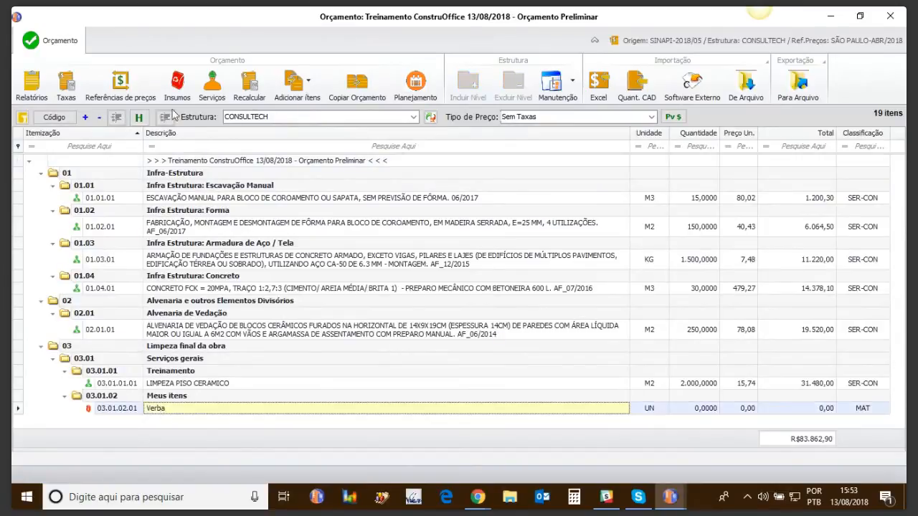
click(676, 104)
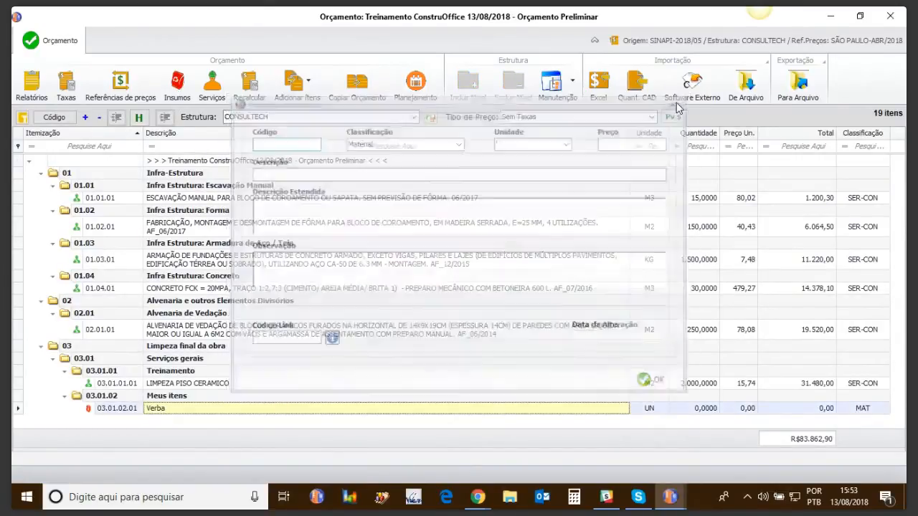
click(176, 83)
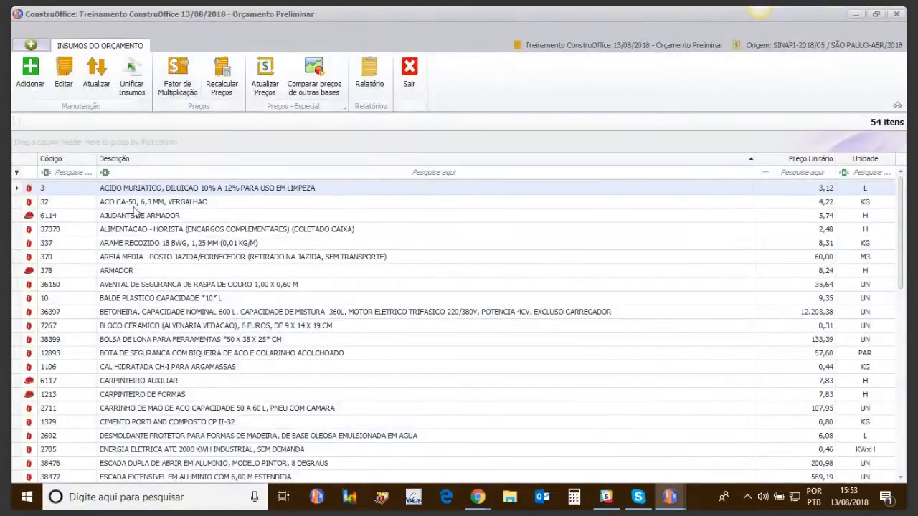
click(170, 173)
text(verba)
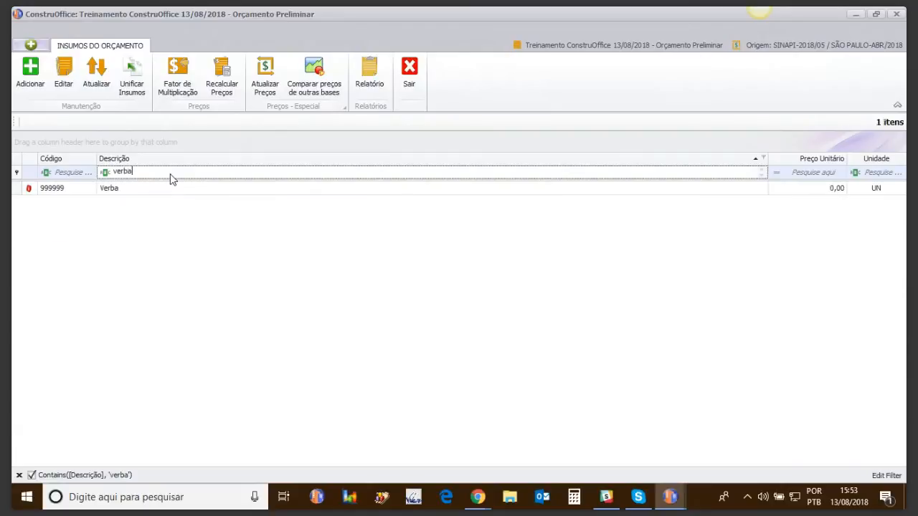
click(836, 189)
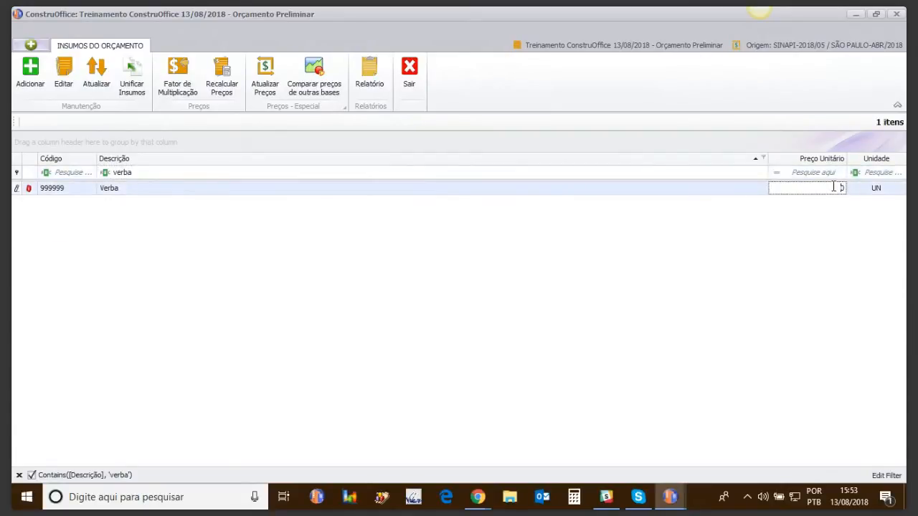
Clear the description filter, set the unit price of Verba to 100 and exit the insumos list.
click(175, 173)
key(BackSpace)
key(BackSpace)
key(BackSpace)
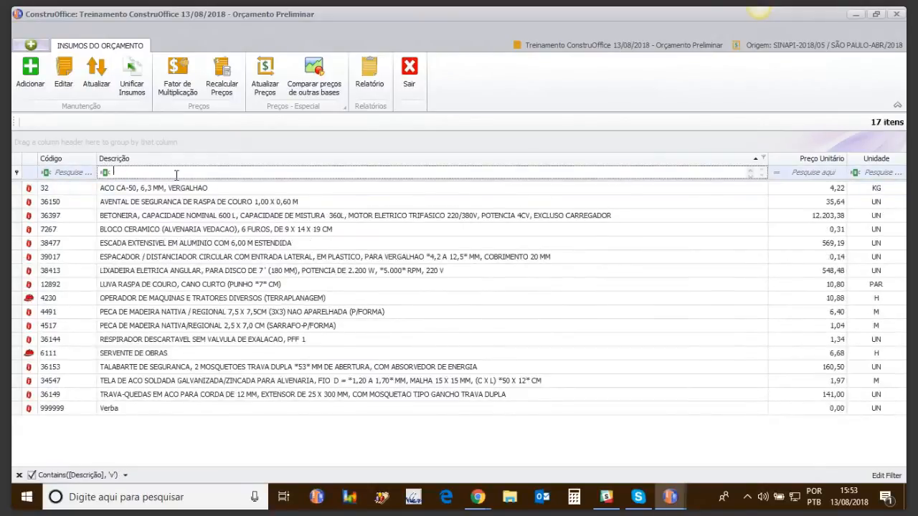
drag(903, 201, 901, 434)
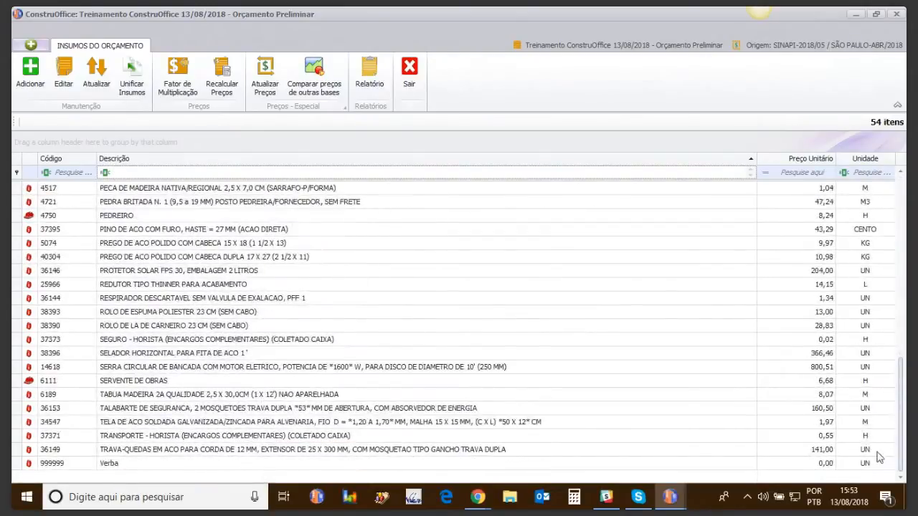
click(820, 465)
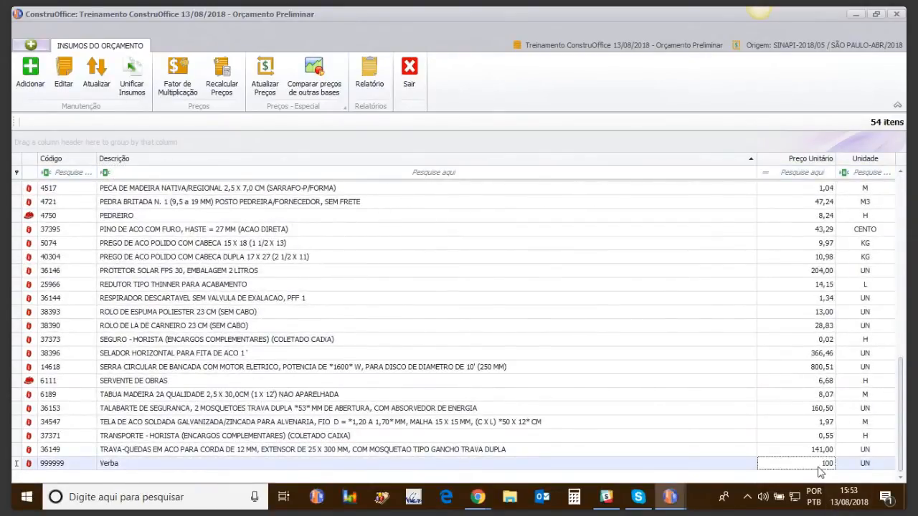
key(Up)
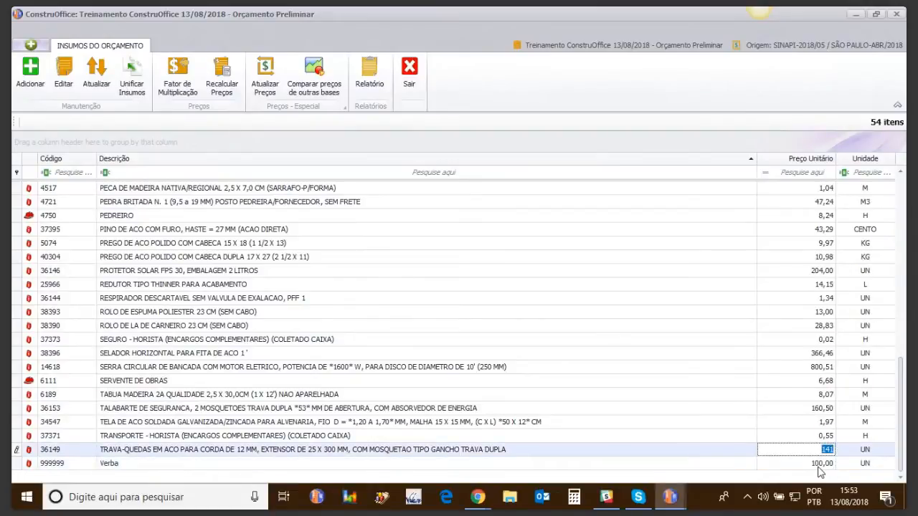
click(409, 72)
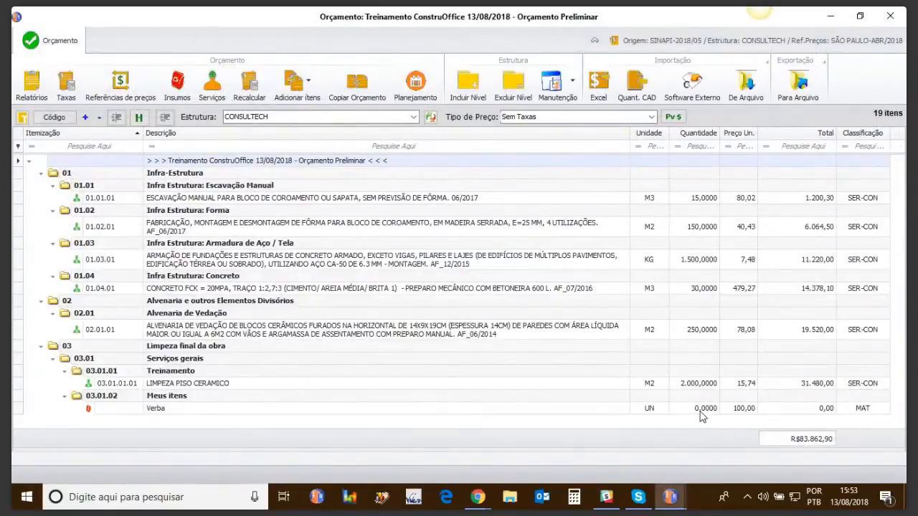
Set the quantity of the Verba item under Meus itens to 100.
click(701, 410)
text(100)
key(Up)
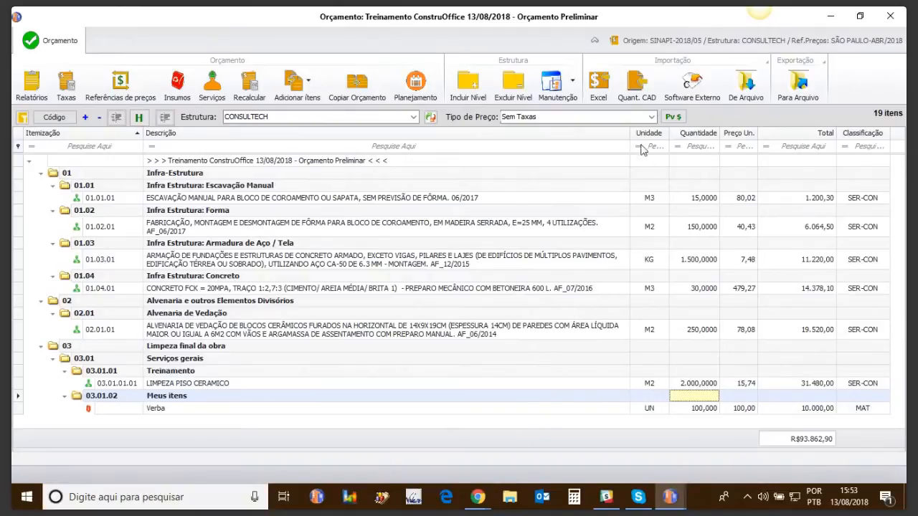
Switch the price type to Com Leis Sociais: 120,78% e BDI: 27% and sort the budget items by description.
click(652, 116)
click(601, 146)
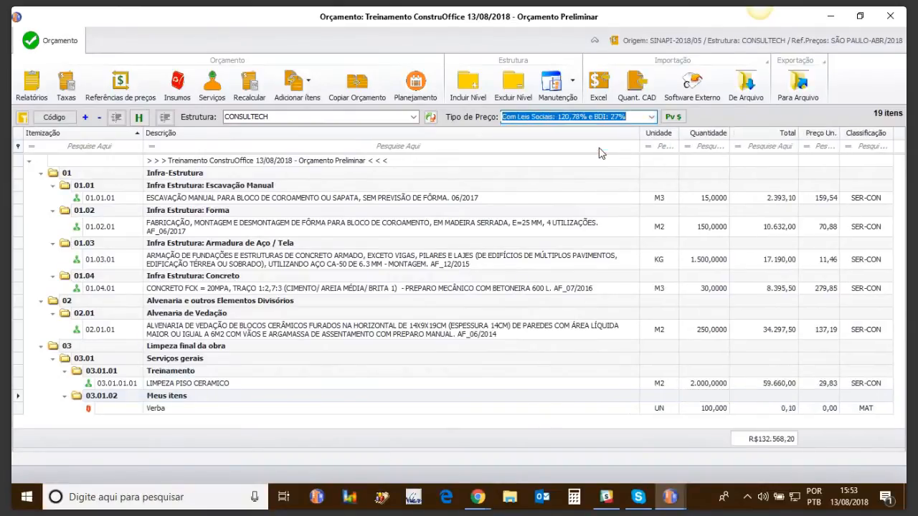
click(582, 134)
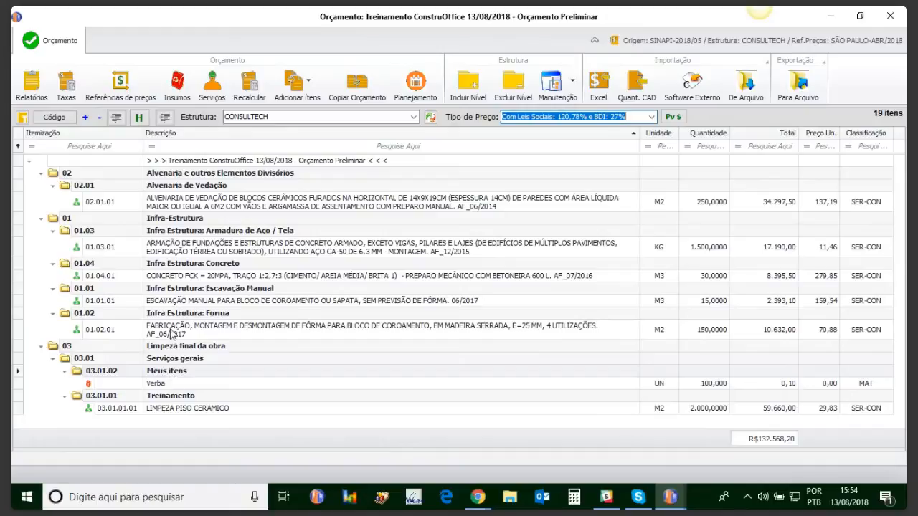
Move the FABRICAÇÃO, MONTAGEM E DESMONTAGEM DE FÔRMA service into level 01.01 Infra Estrutura: Escavação Manual and rebuild the budget's itemization.
drag(170, 334, 89, 295)
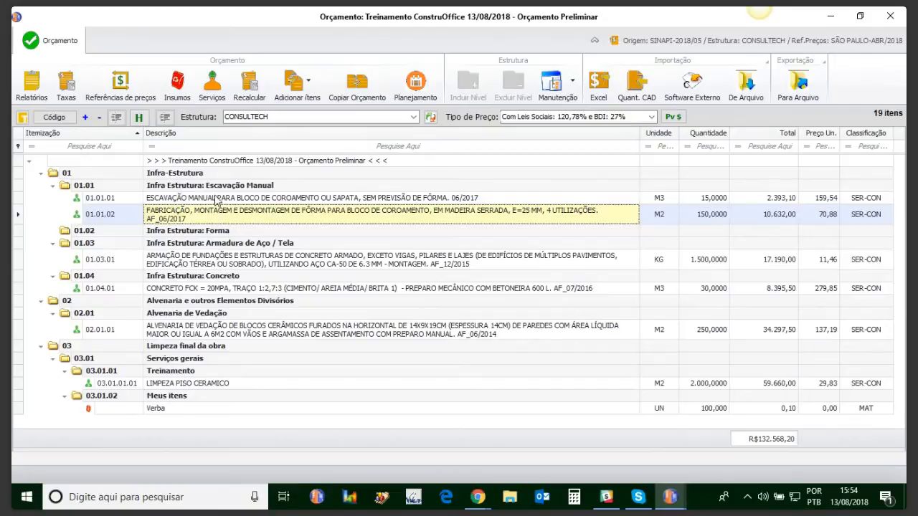
click(23, 118)
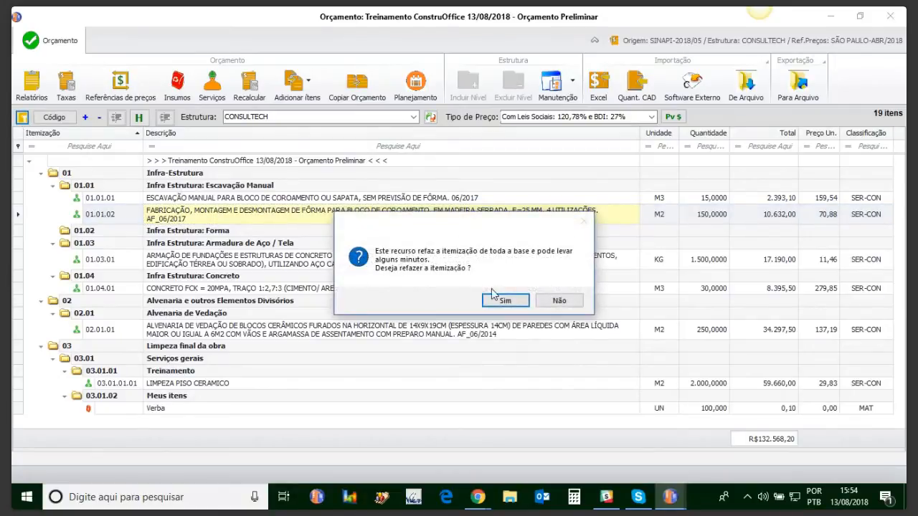
click(499, 302)
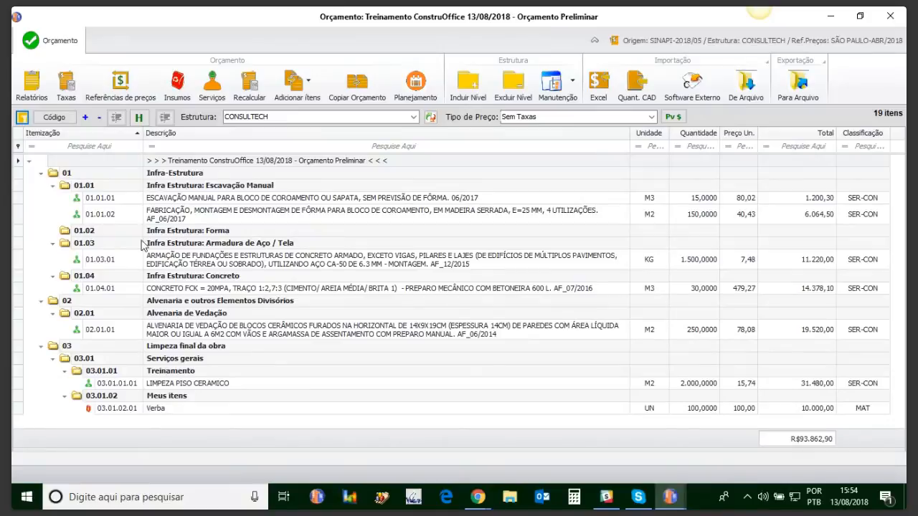
Delete the empty level Infra Estrutura: Forma and rebuild the budget's itemization.
click(70, 235)
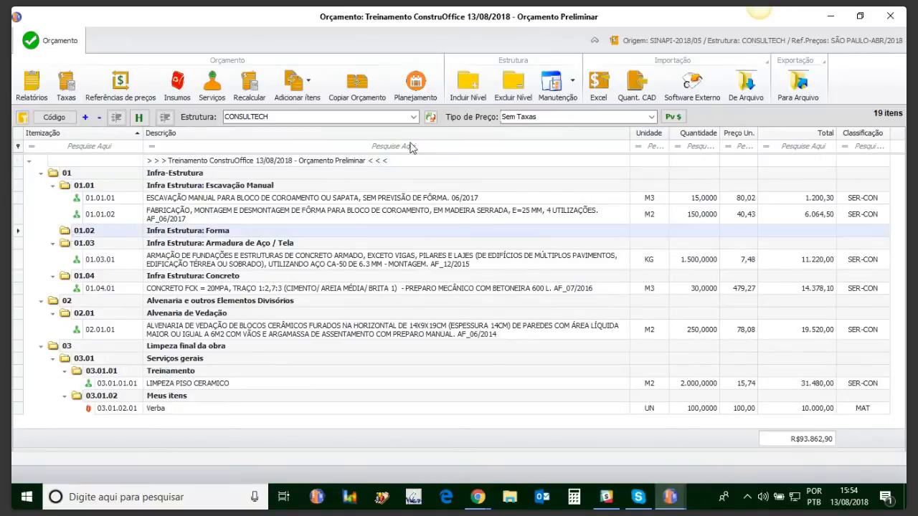
click(522, 89)
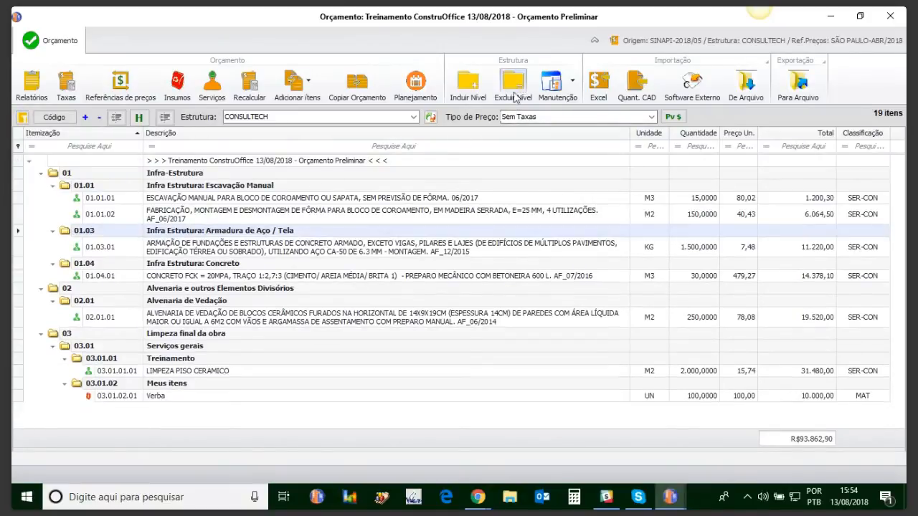
click(22, 118)
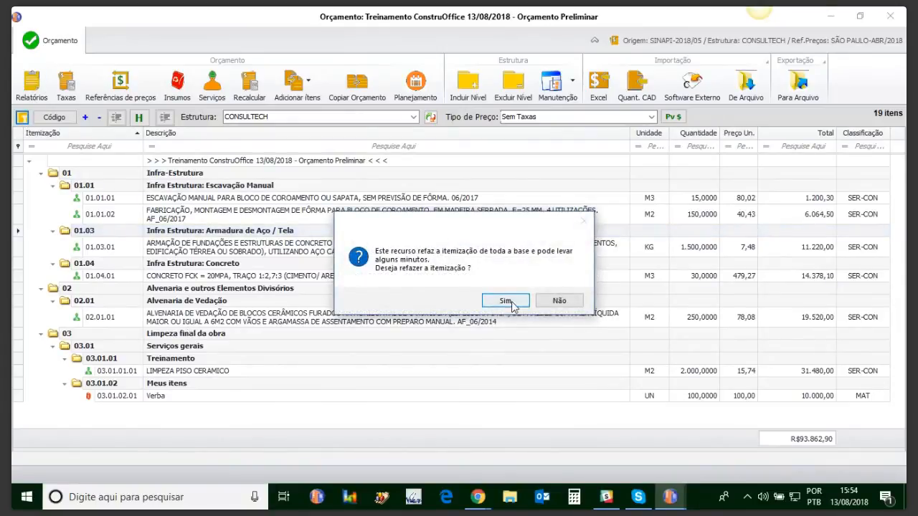
click(510, 302)
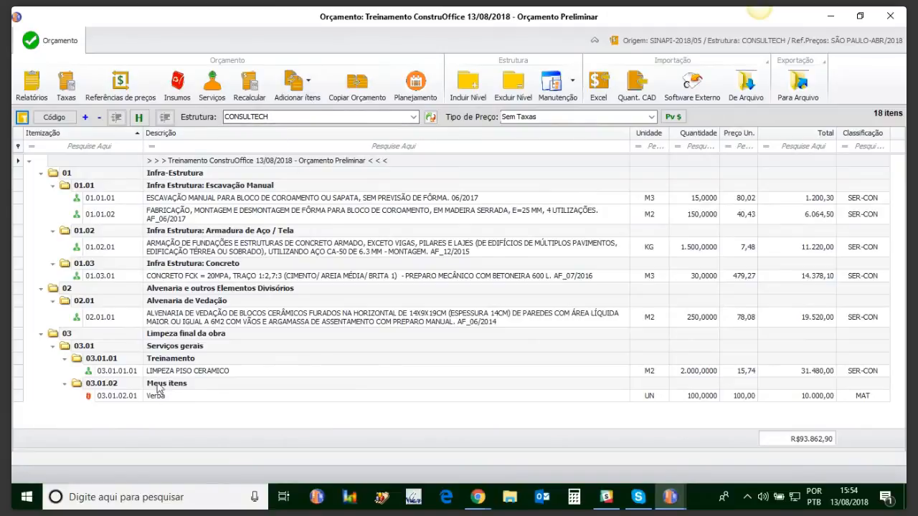
Create a new budget service with code 123456789 and description "Verpa de projeto".
click(294, 84)
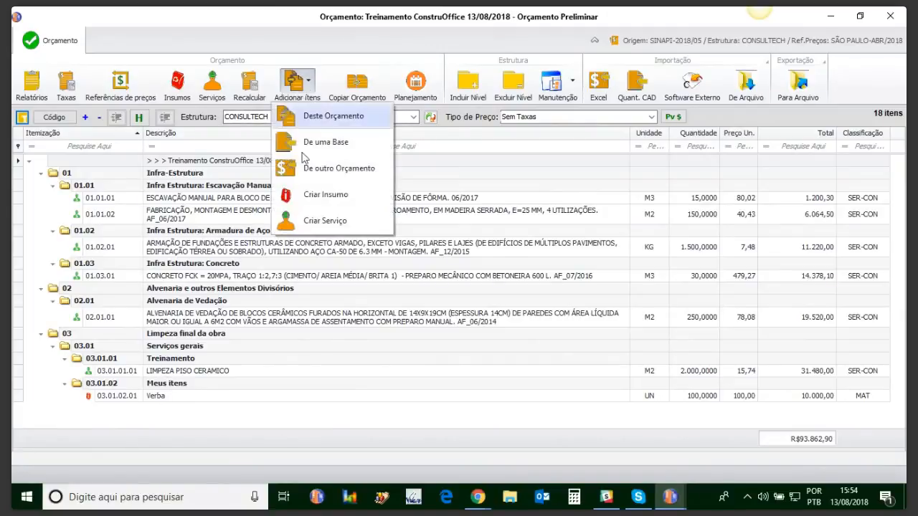
click(325, 221)
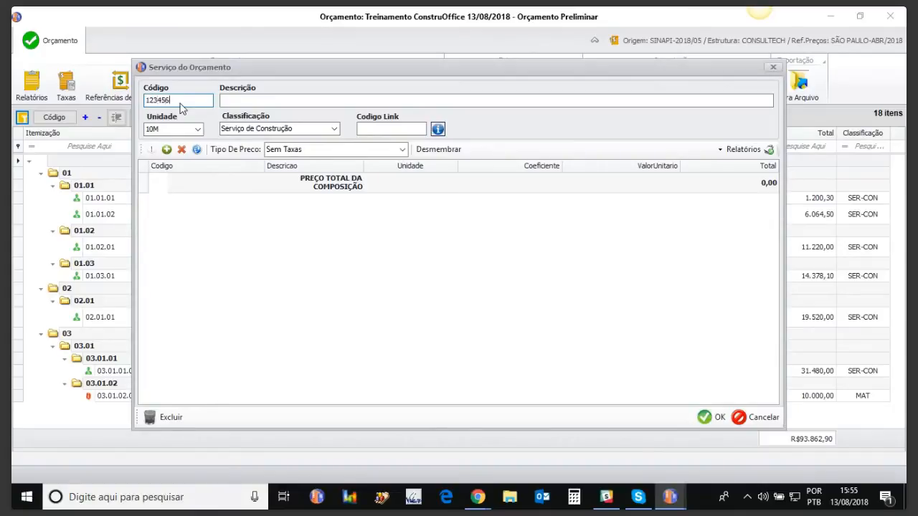
click(247, 102)
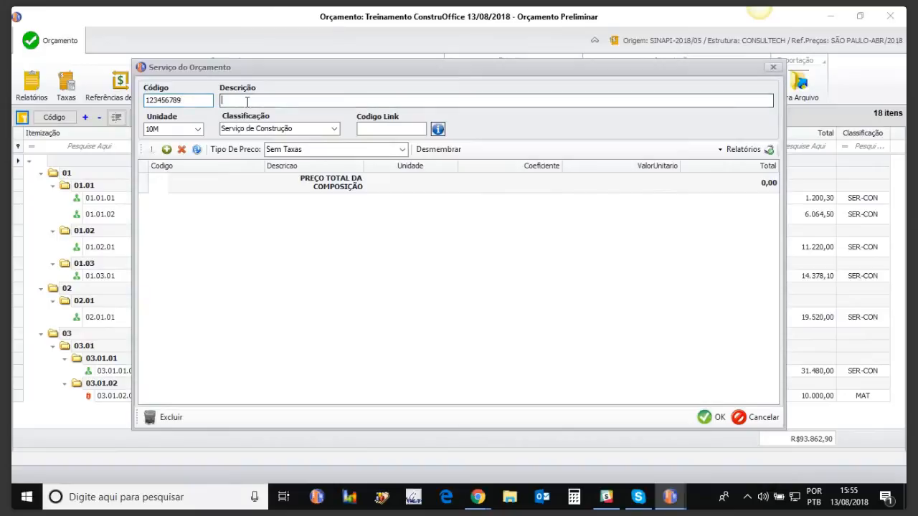
text(rpa de projeto)
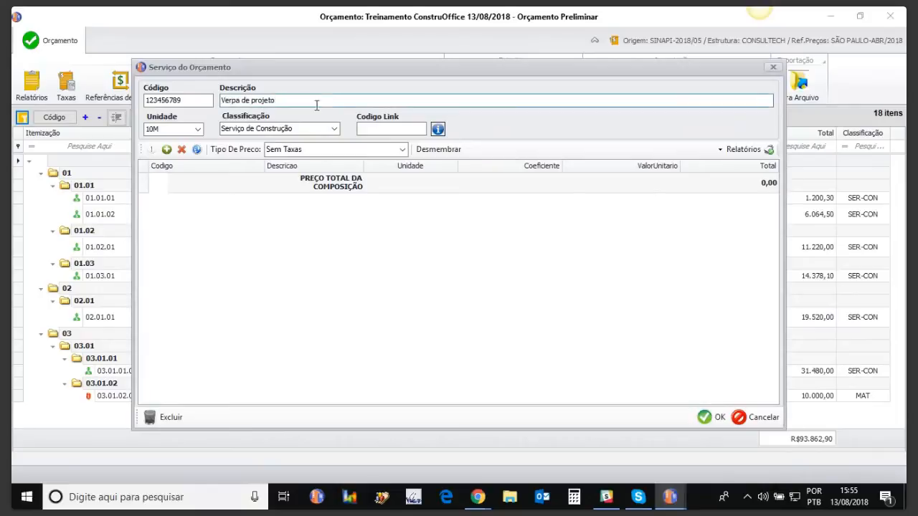
Set the new service's unit to UN/MÊS.
click(198, 129)
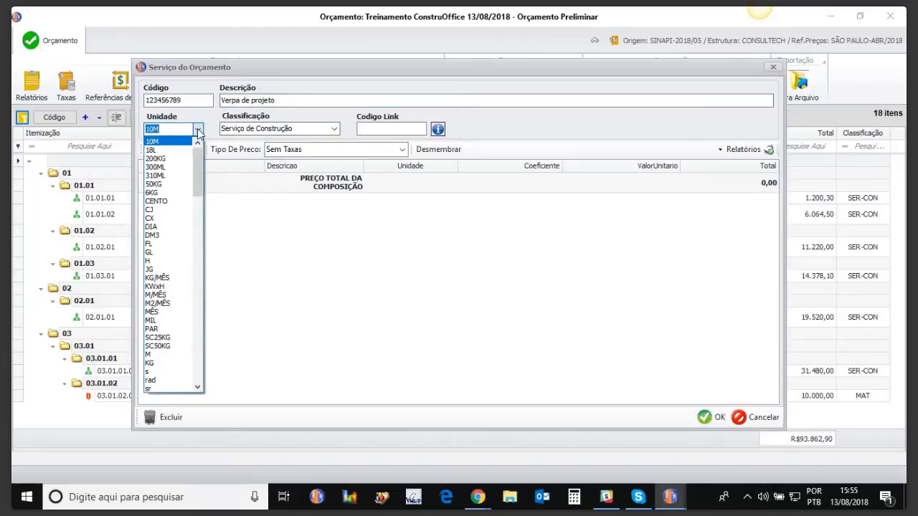
click(209, 185)
click(199, 131)
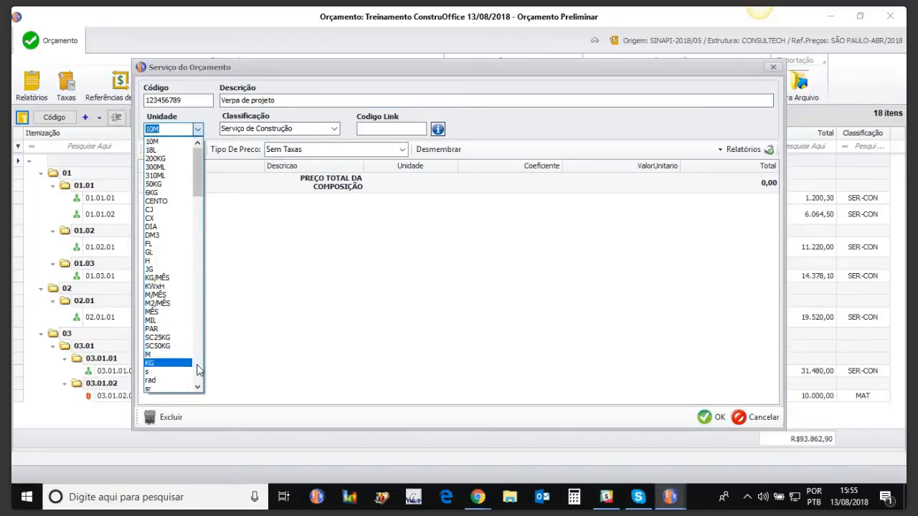
scroll(198, 366, down, 10)
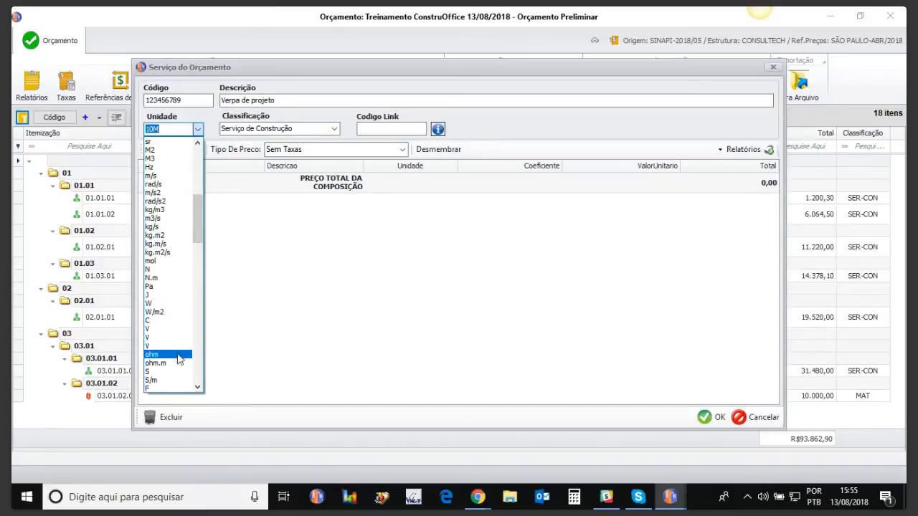
scroll(200, 368, down, 10)
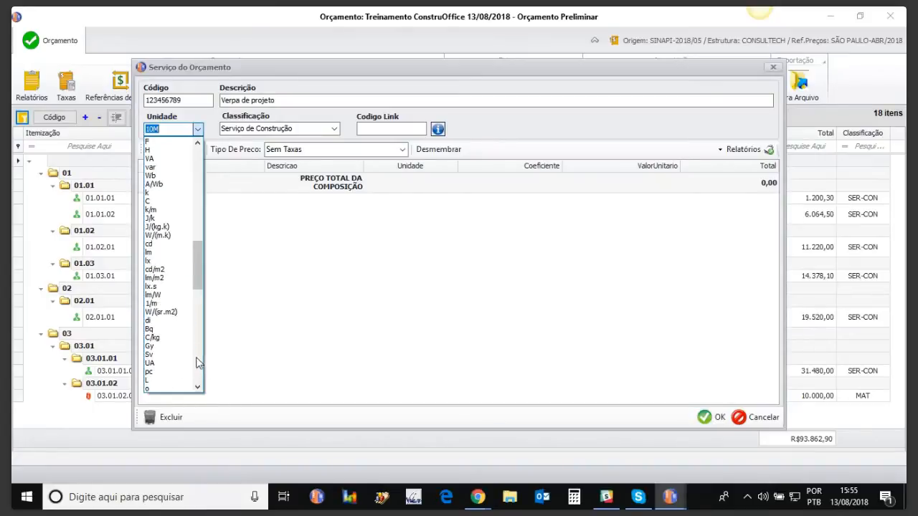
scroll(200, 360, down, 10)
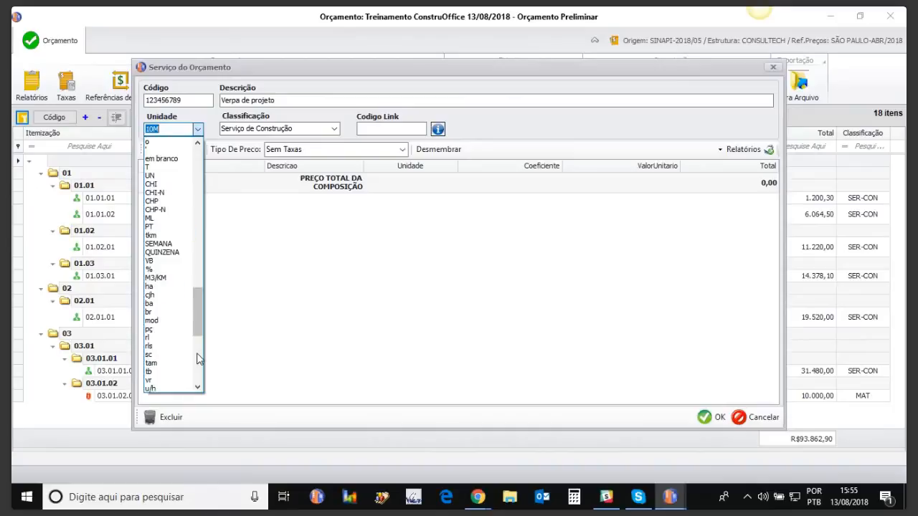
scroll(200, 359, down, 10)
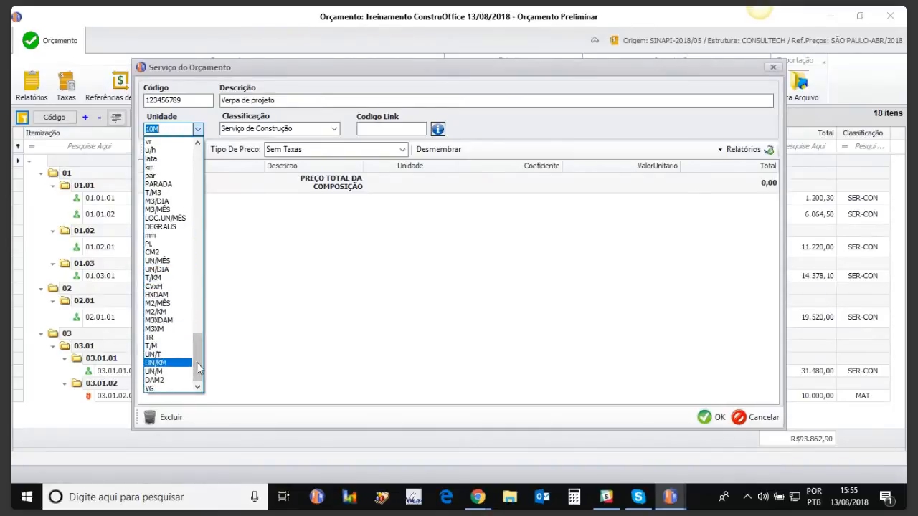
scroll(199, 366, up, 2)
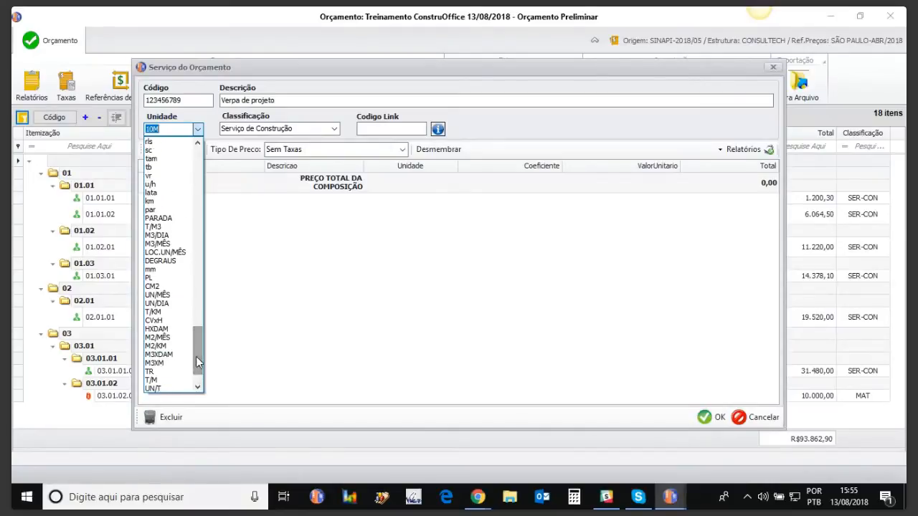
click(167, 301)
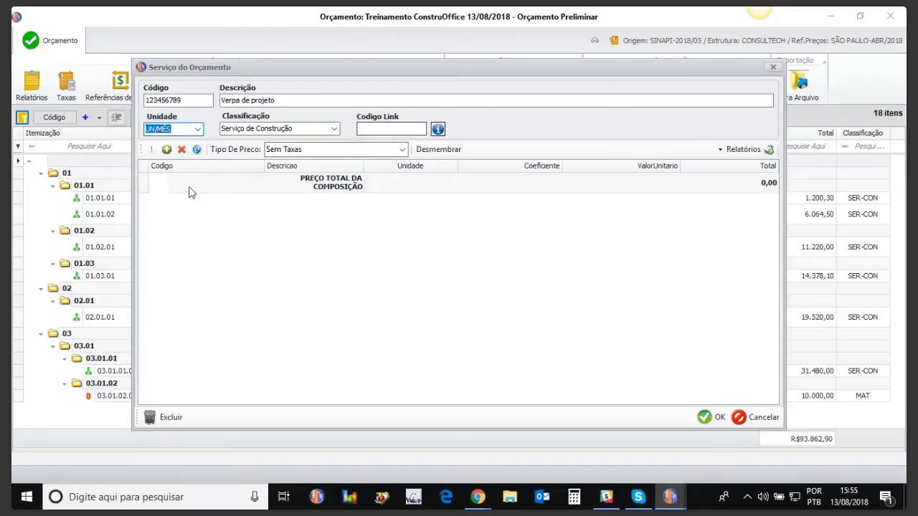
Add the Verba insumo, found by filtering descriptions by "verba", to the service's composition and save the service.
click(166, 149)
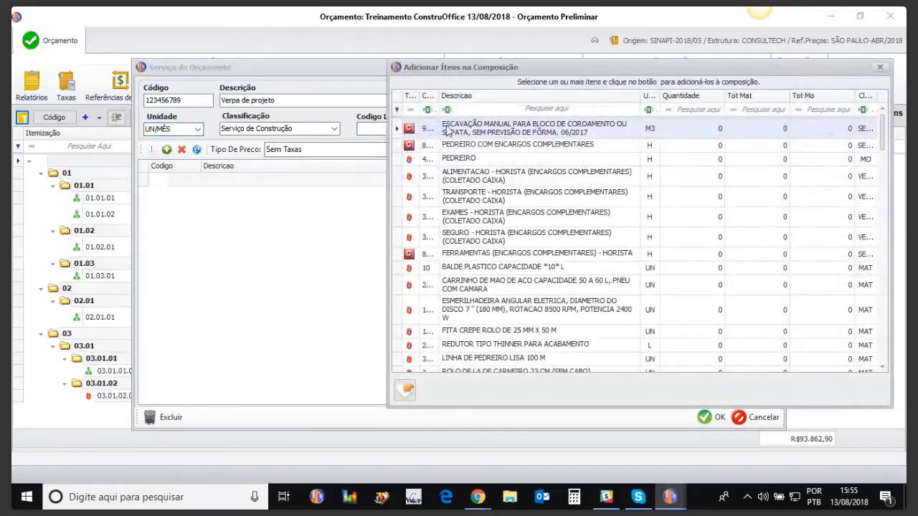
text(verba)
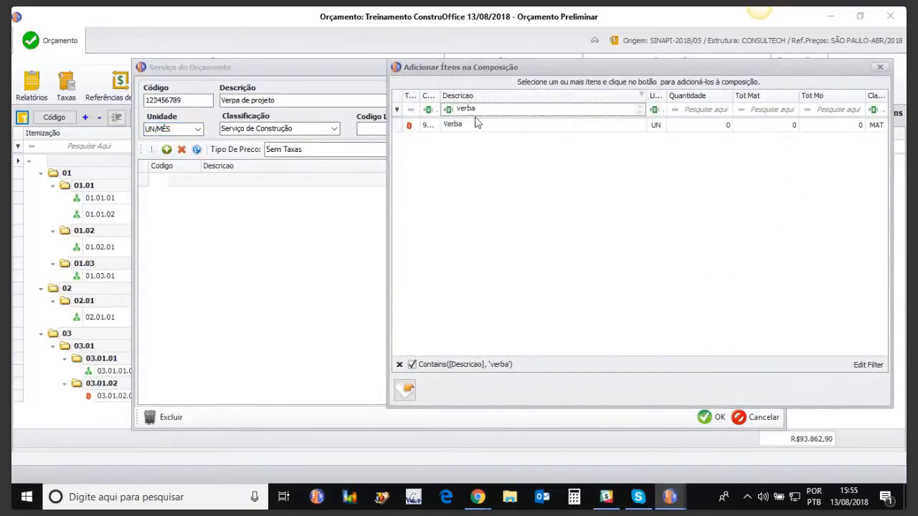
click(477, 124)
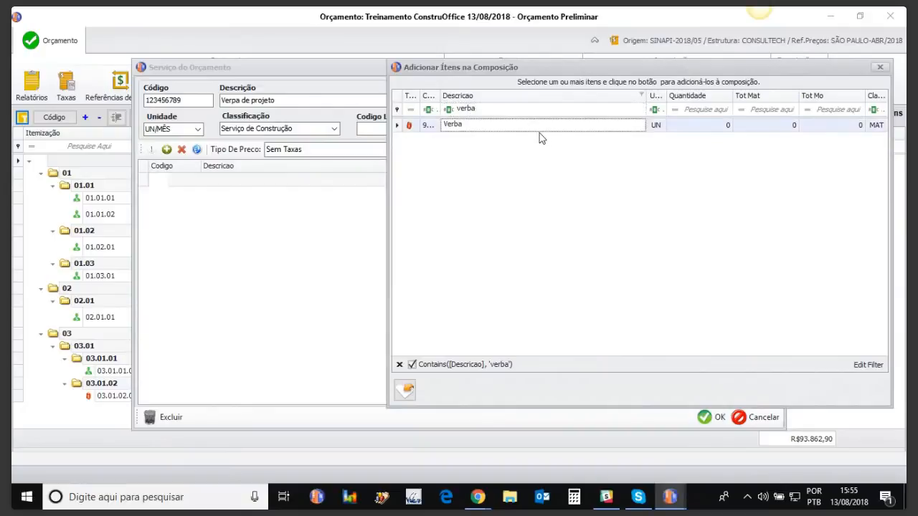
double_click(566, 130)
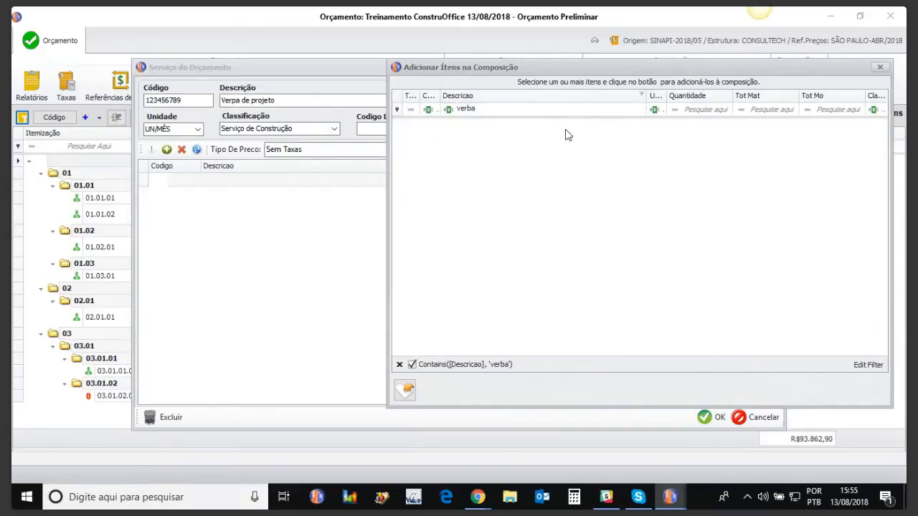
click(880, 67)
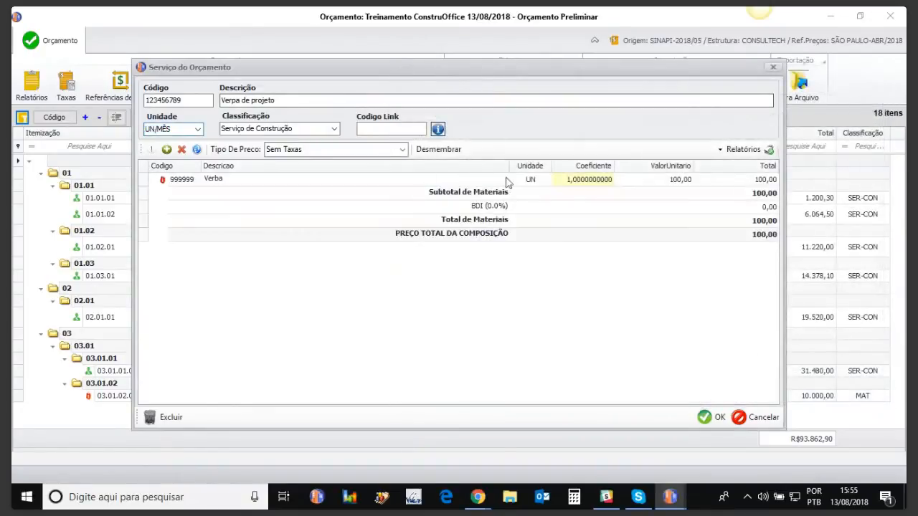
click(717, 418)
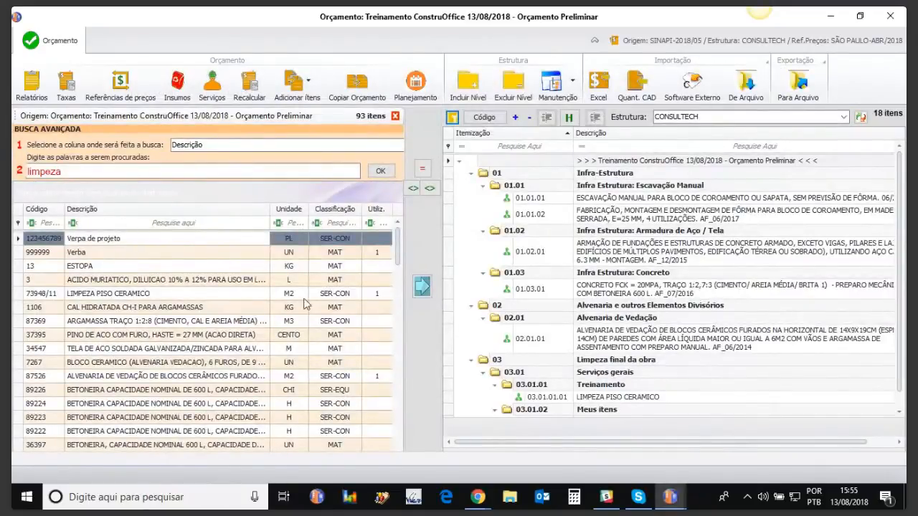
Insert the Verpa de projeto service under Meus itens and set its quantity to 1500 in the budget.
scroll(900, 403, down, 1)
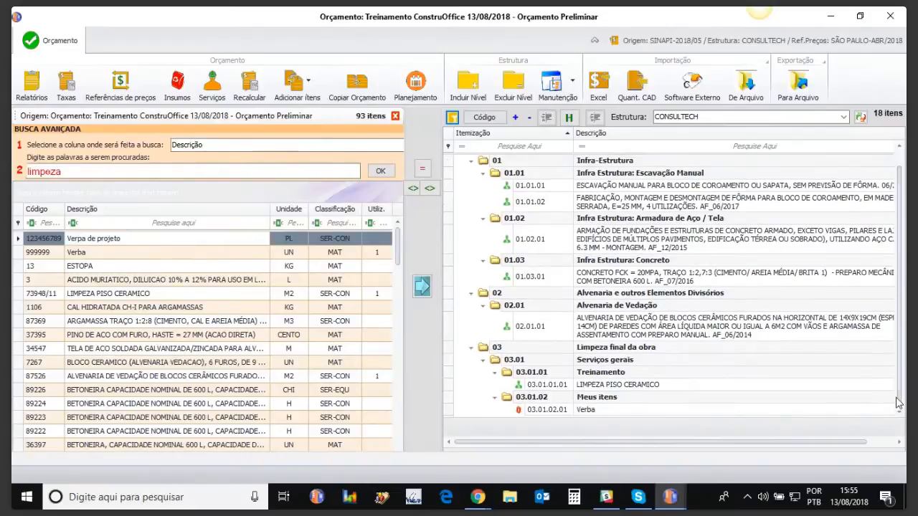
click(599, 399)
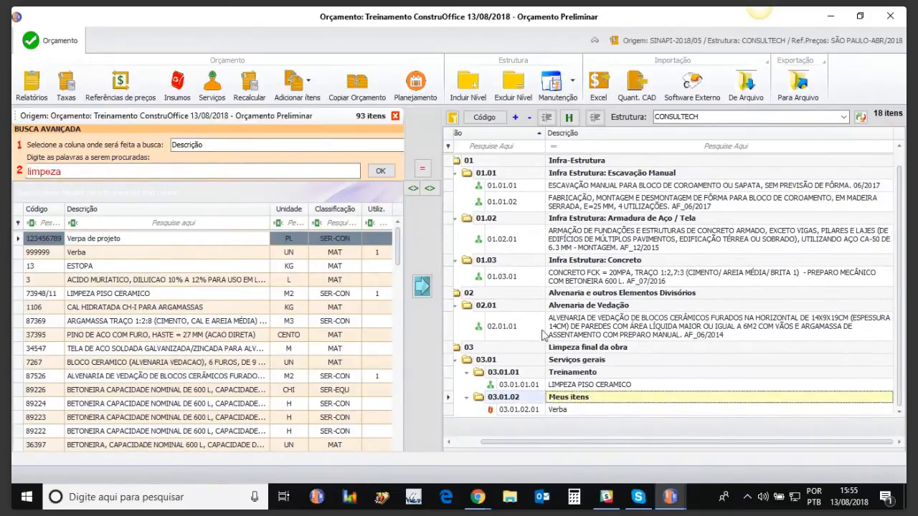
click(422, 288)
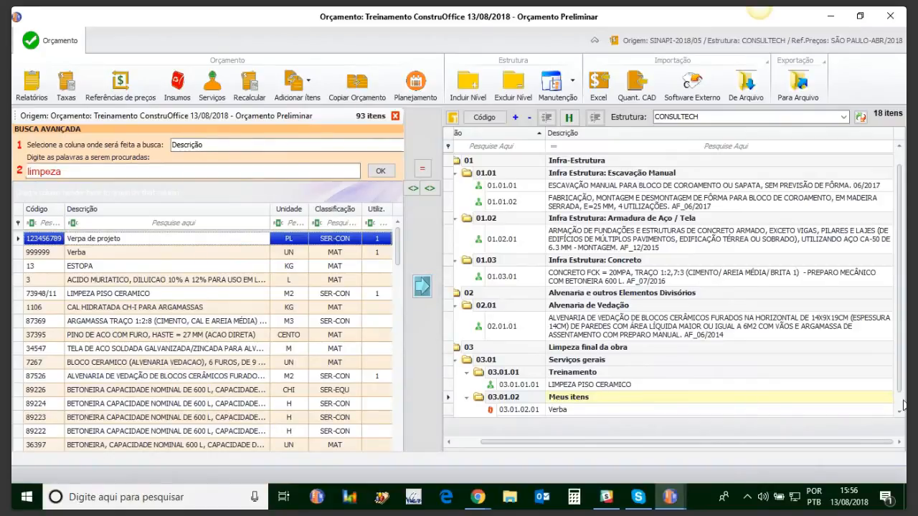
scroll(901, 374, down, 1)
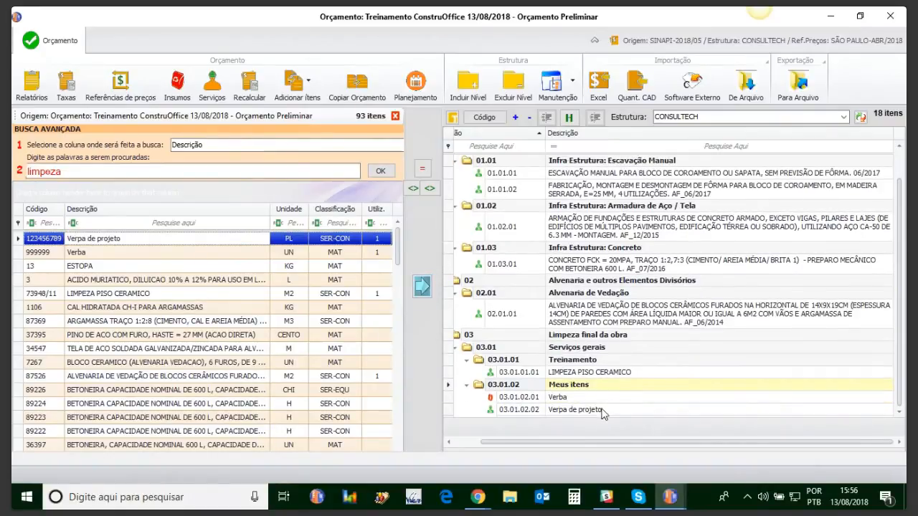
click(395, 117)
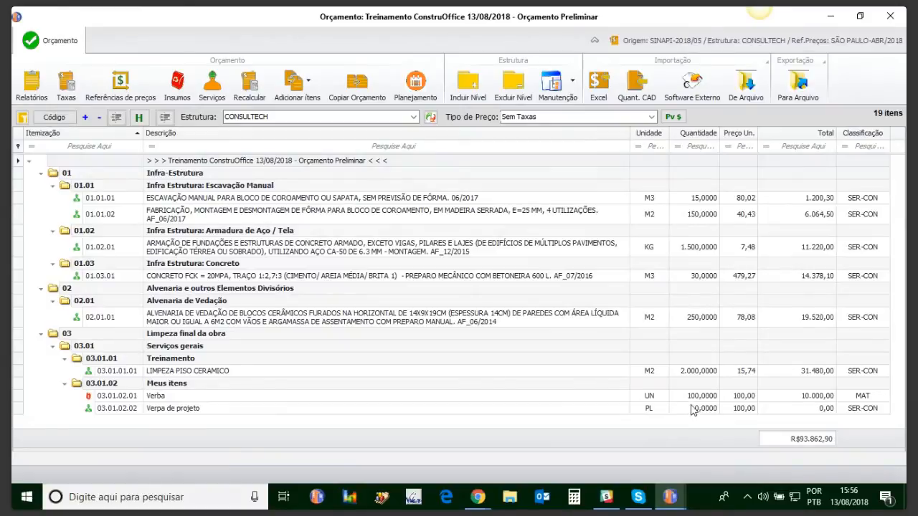
click(692, 407)
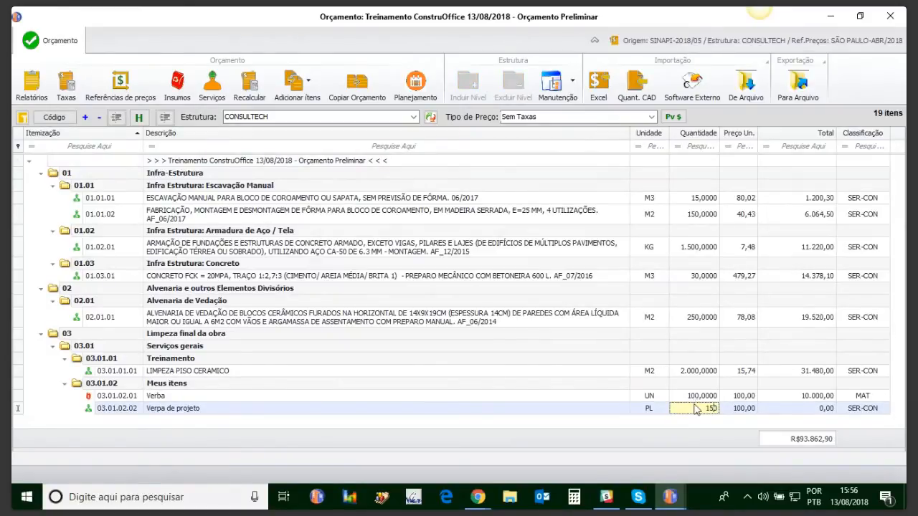
key(Up)
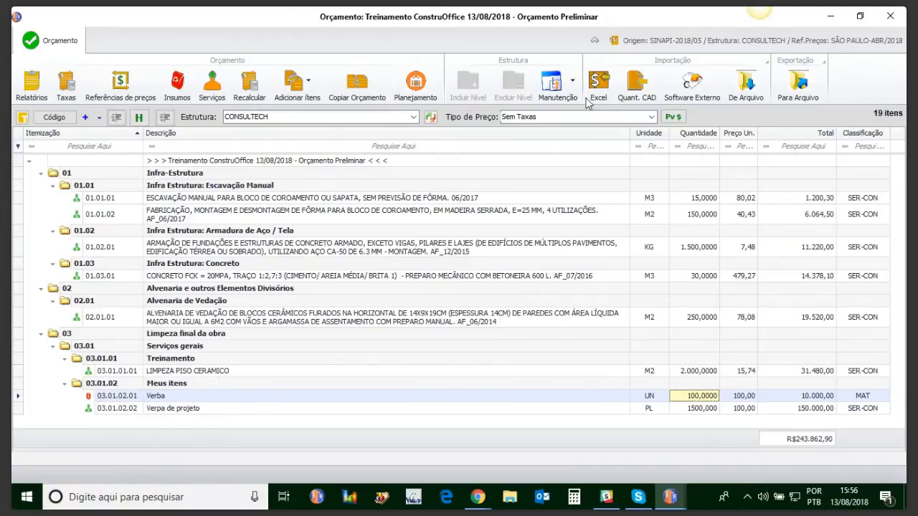
Compare the budget prices with Leis Sociais 120,78% and BDI 27%, with Leis Sociais only, and without taxes, ending on Sem Taxas.
click(654, 116)
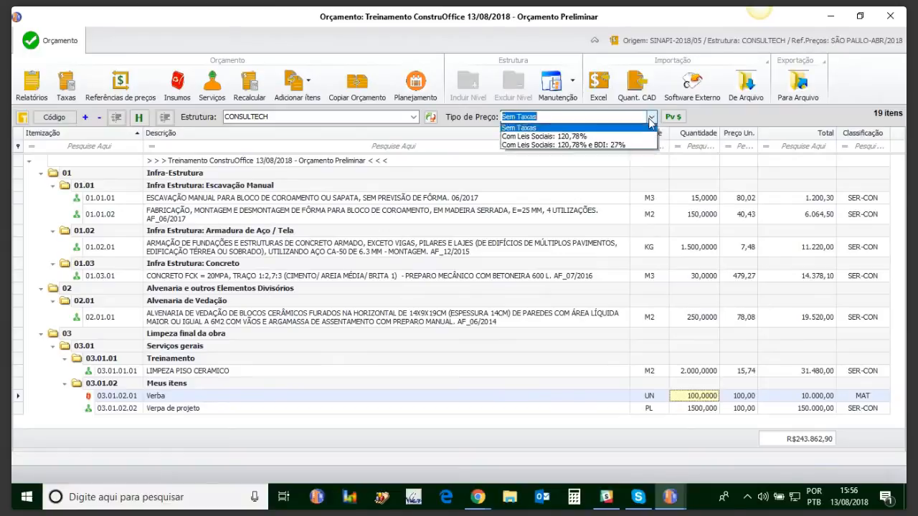
click(602, 148)
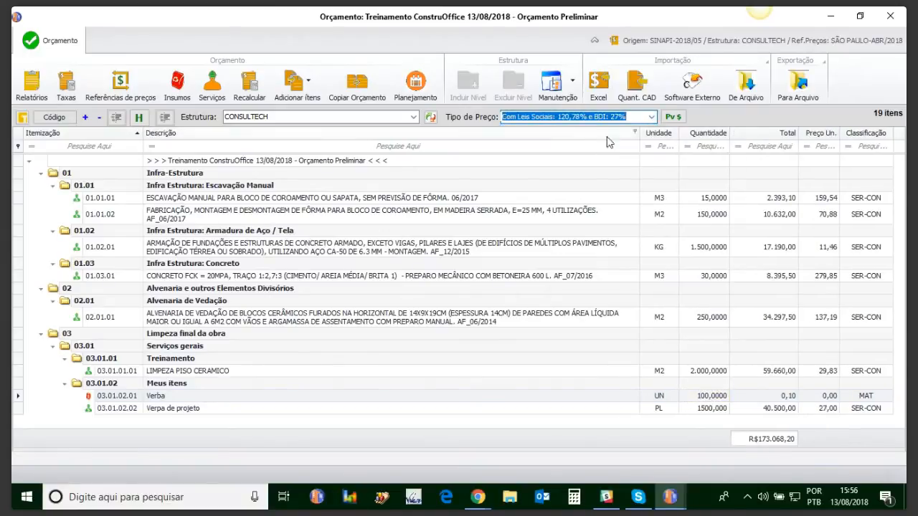
click(652, 117)
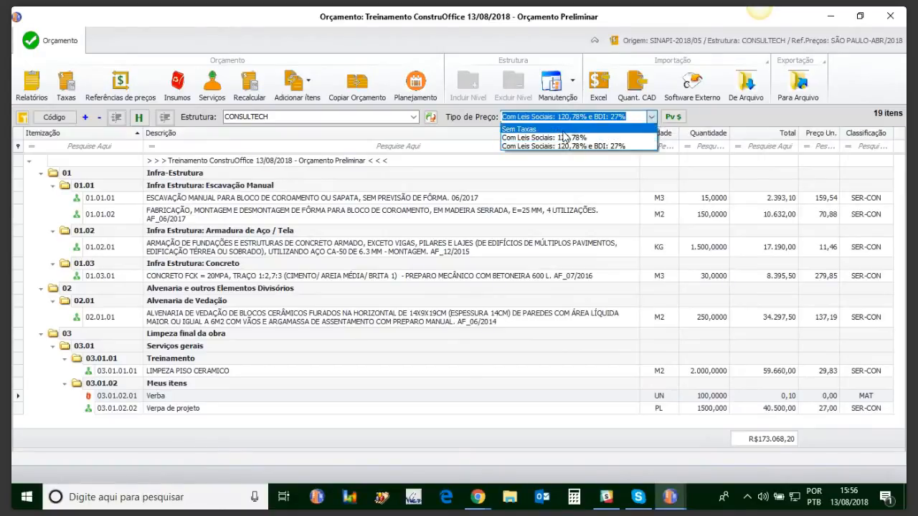
click(594, 131)
click(649, 119)
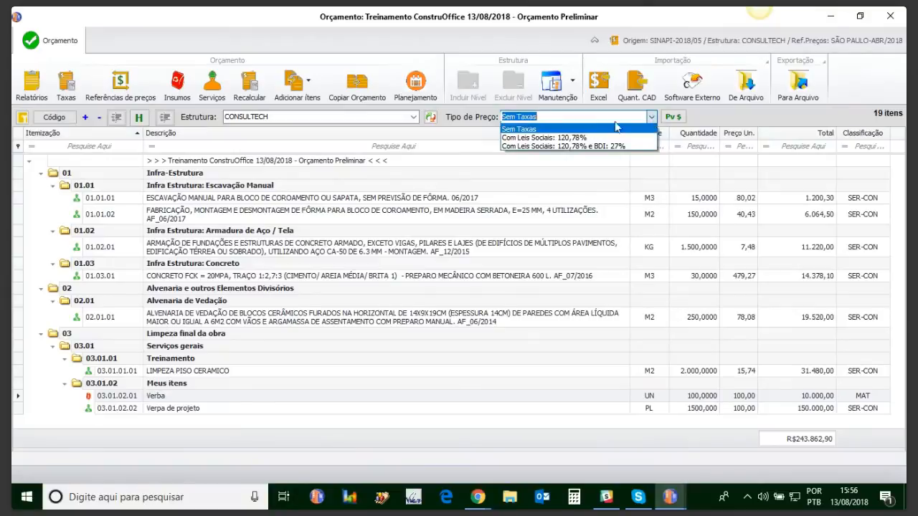
click(534, 141)
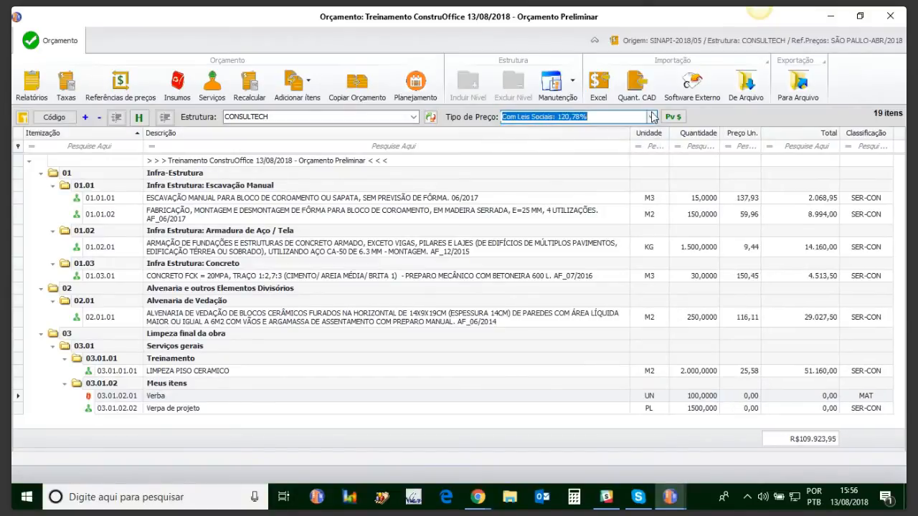
click(652, 117)
click(530, 129)
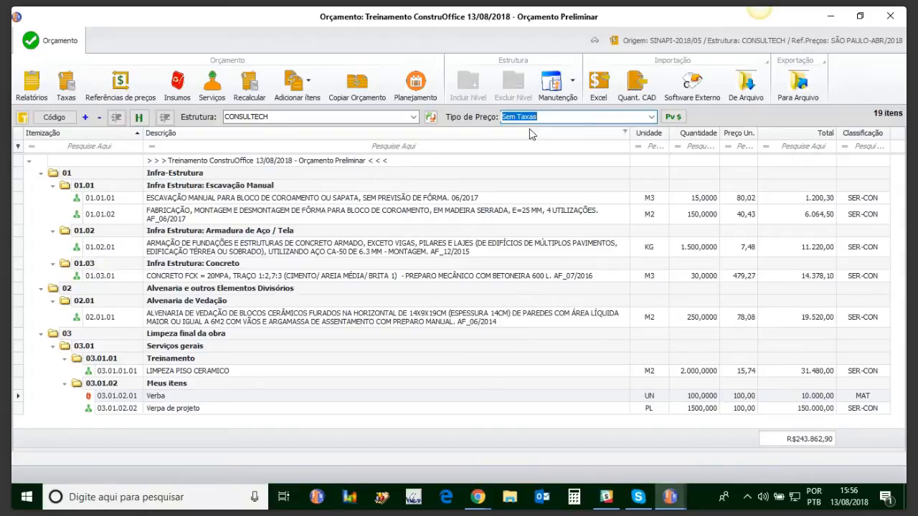
Recalculate the budget, then check the webinar chat in the browser and return to the ConstruOffice budget window.
click(253, 92)
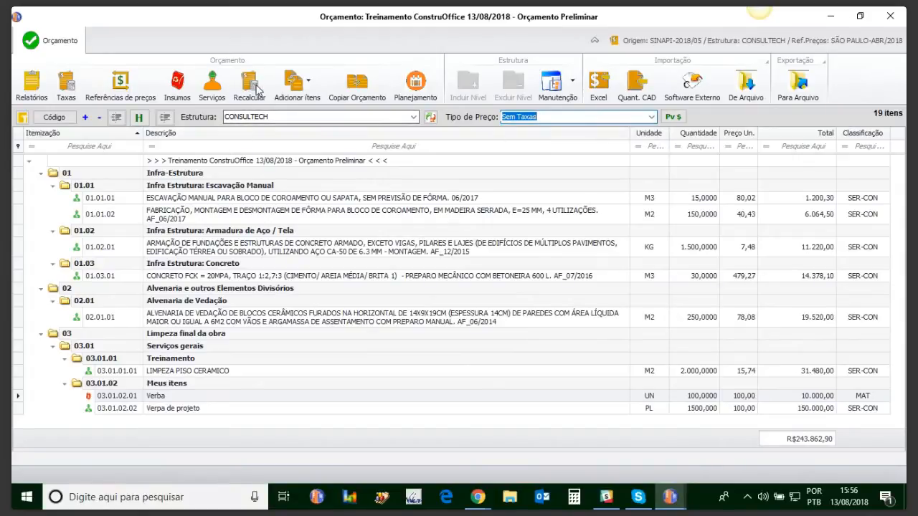
key(alt+Tab)
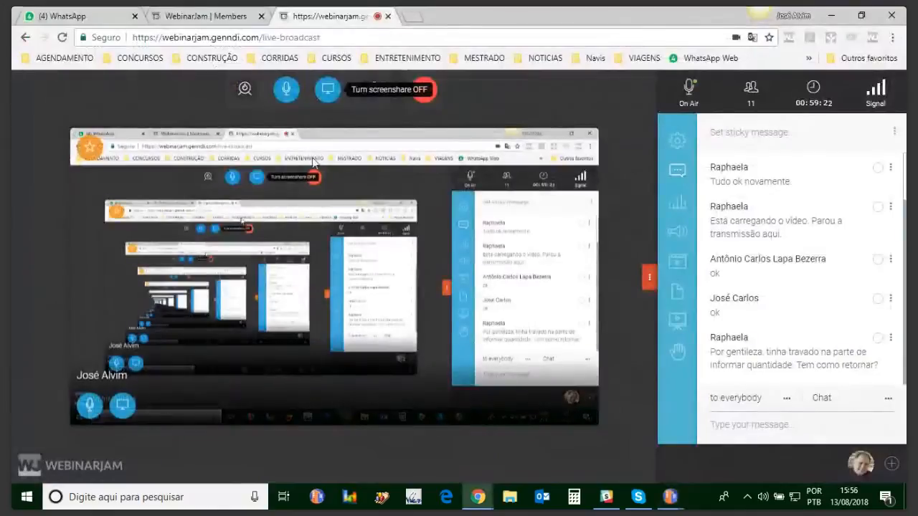
mouse_move(670, 497)
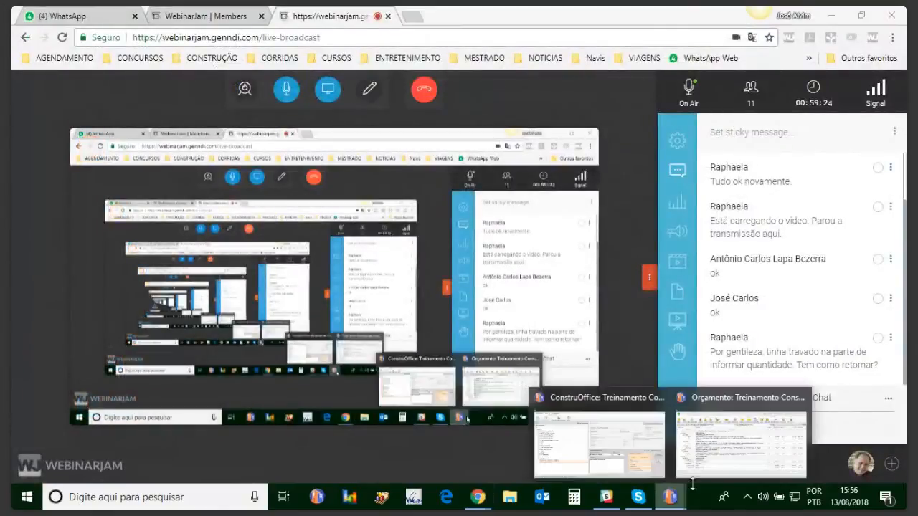
click(742, 449)
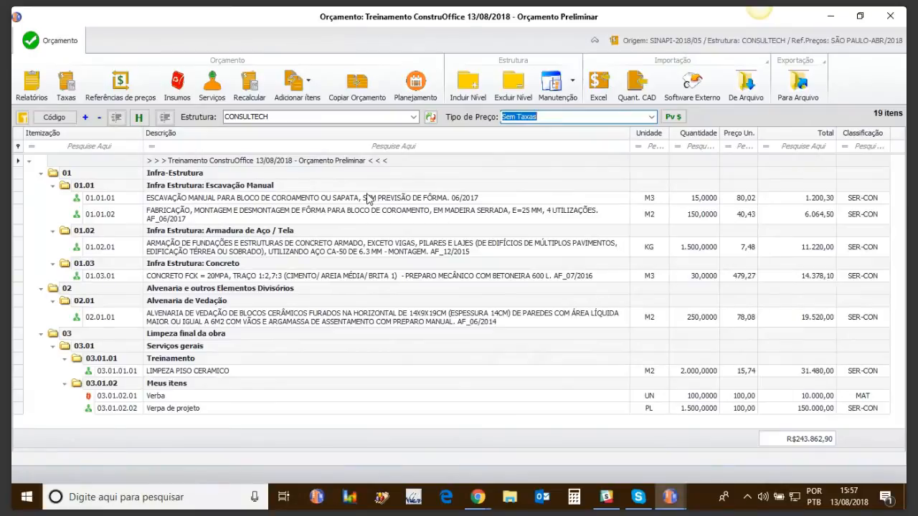
Open the budget's planning schedule and set the start date of the top CONSULTECH level to 01/08/2018.
click(414, 84)
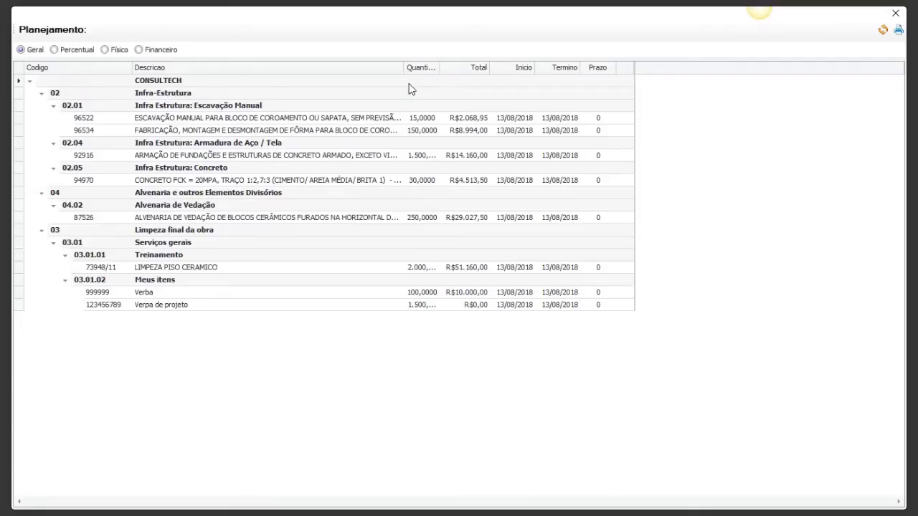
click(518, 80)
click(529, 80)
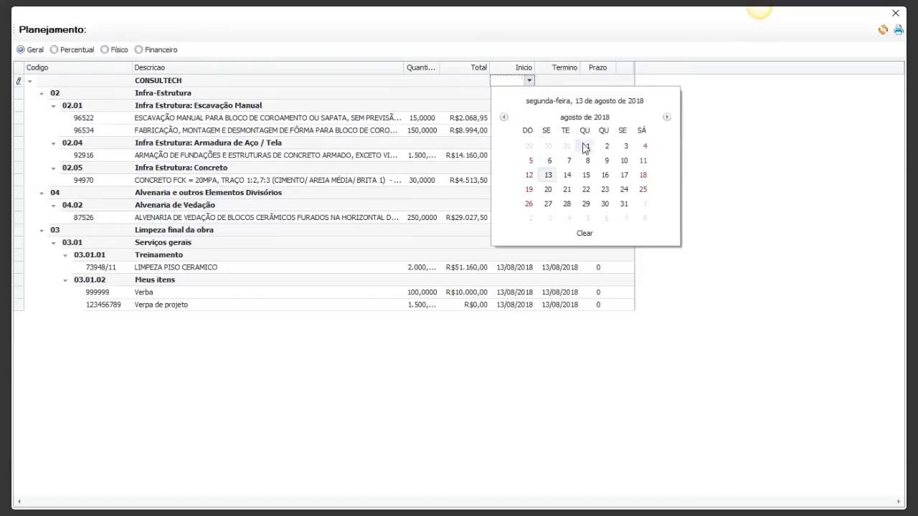
click(585, 147)
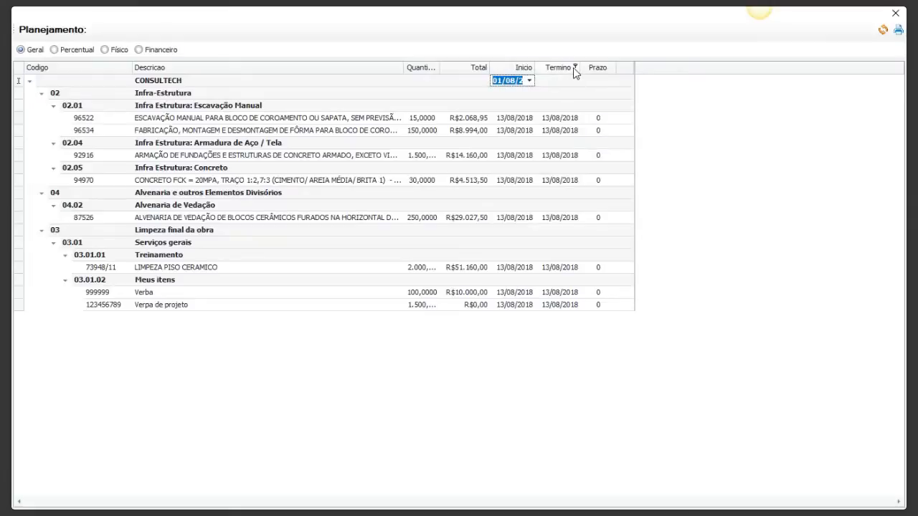
Set the top CONSULTECH level's end date to 31/10/2018 and review the monthly distribution of the items.
click(571, 80)
click(574, 81)
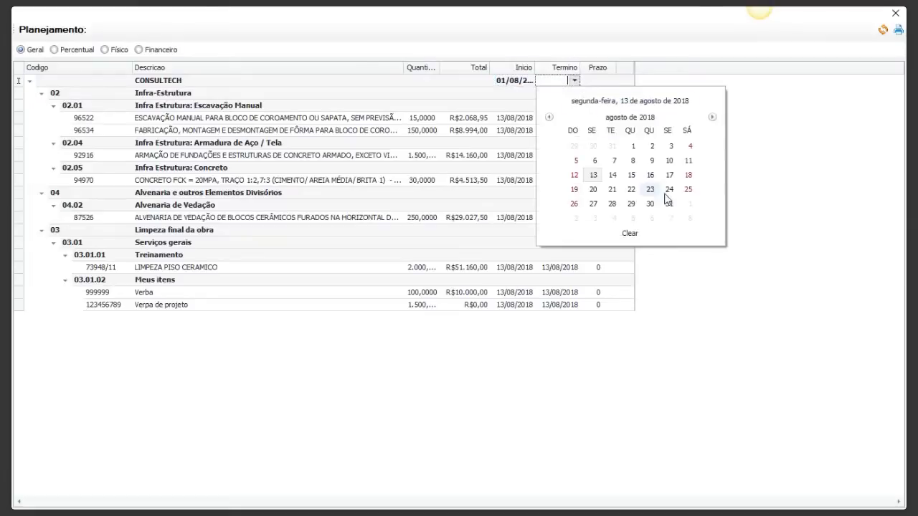
click(713, 117)
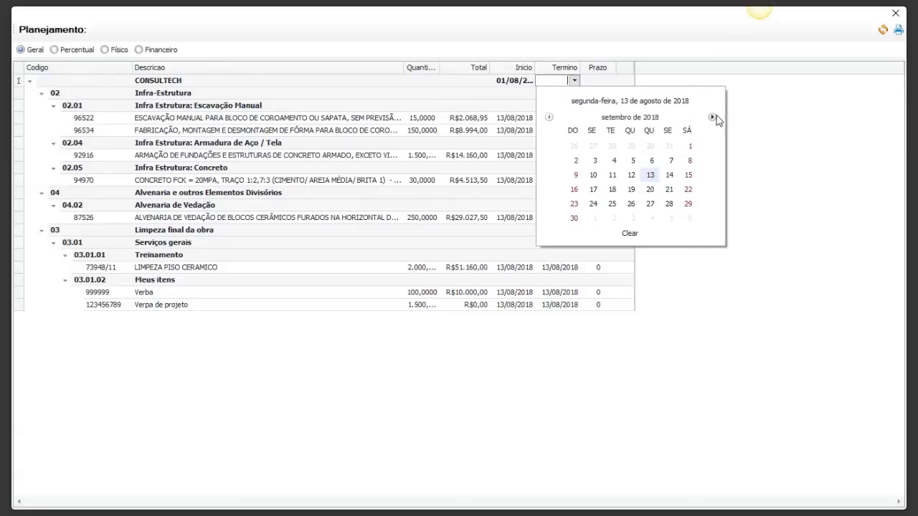
click(712, 119)
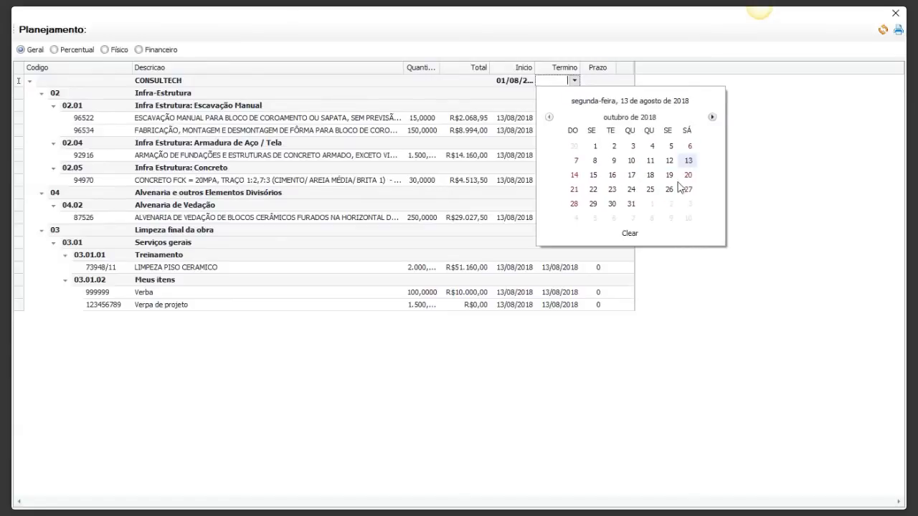
click(631, 204)
click(558, 96)
click(525, 301)
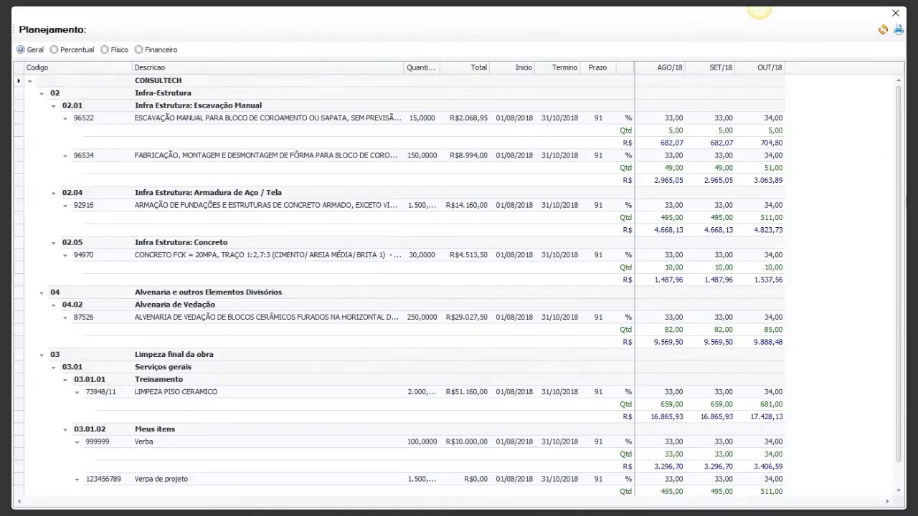
scroll(903, 208, down, 1)
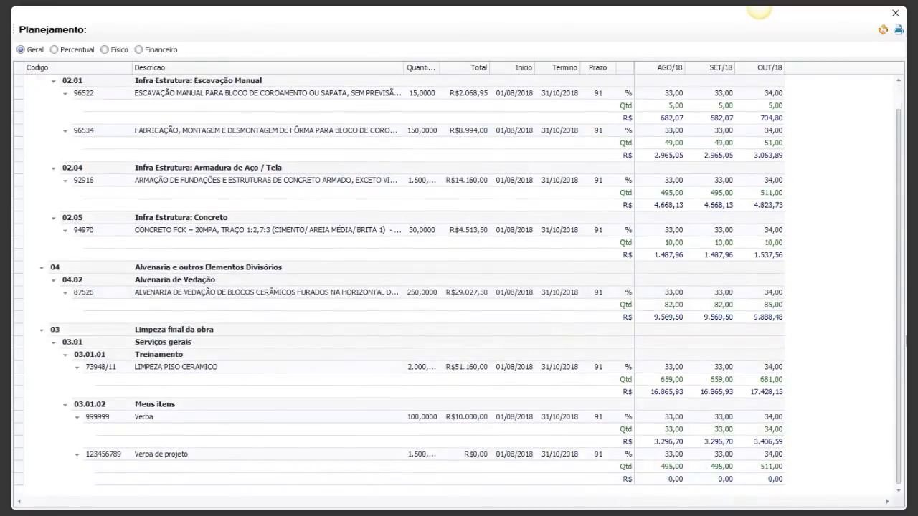
scroll(903, 142, up, 1)
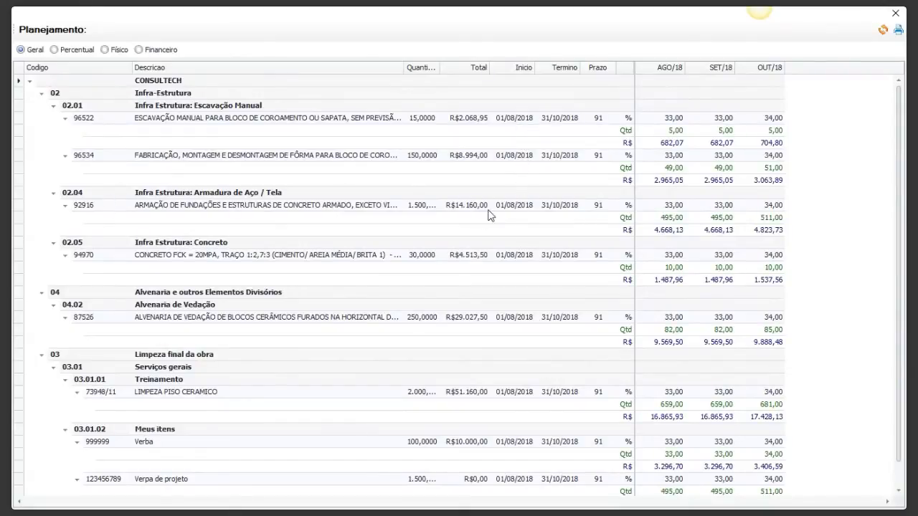
Set the start date of reinforcement service 92916 under Armadura de Aço / Tela to 01/09/2018.
click(514, 208)
click(530, 206)
click(667, 243)
click(643, 271)
click(565, 221)
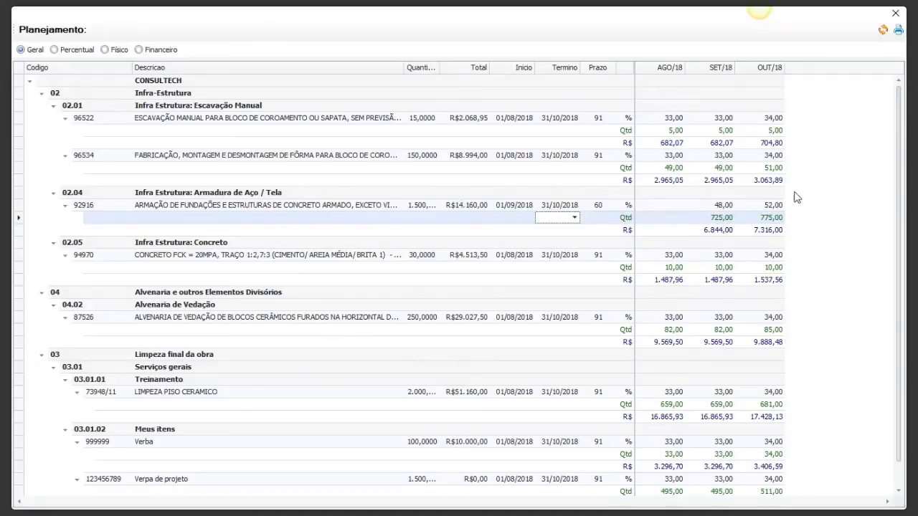
Set the SET/18 percentage of reinforcement service 92916 to 60.
click(727, 206)
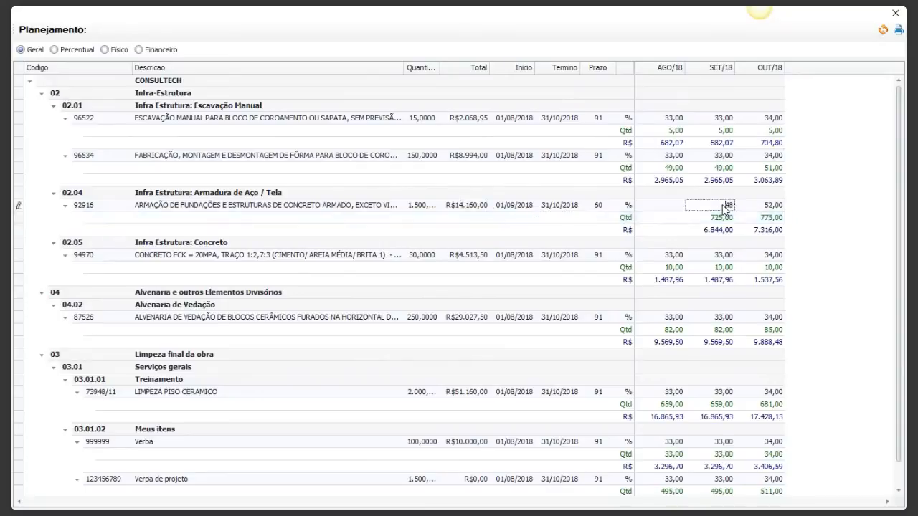
drag(724, 205, 735, 205)
text(60)
click(821, 256)
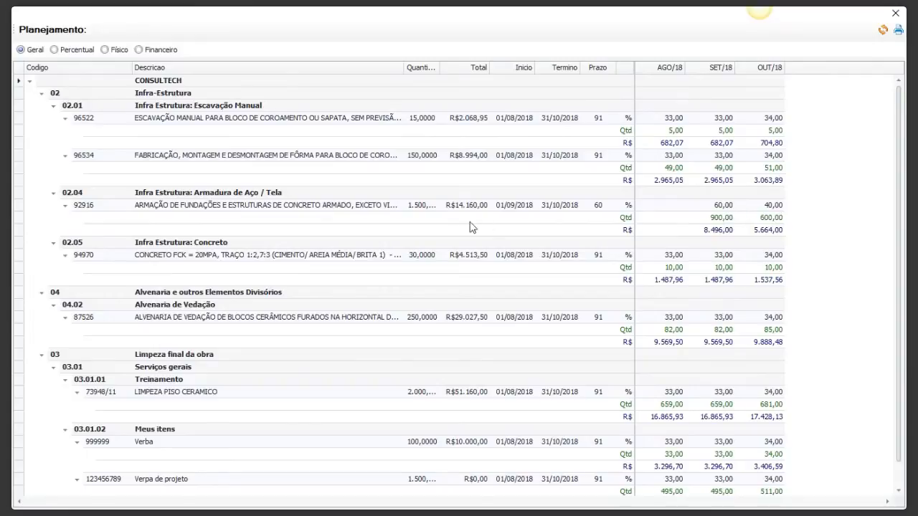
Widen the Quantidade column to fit the full quantities and sort the planning by Total.
drag(404, 67, 439, 67)
click(419, 68)
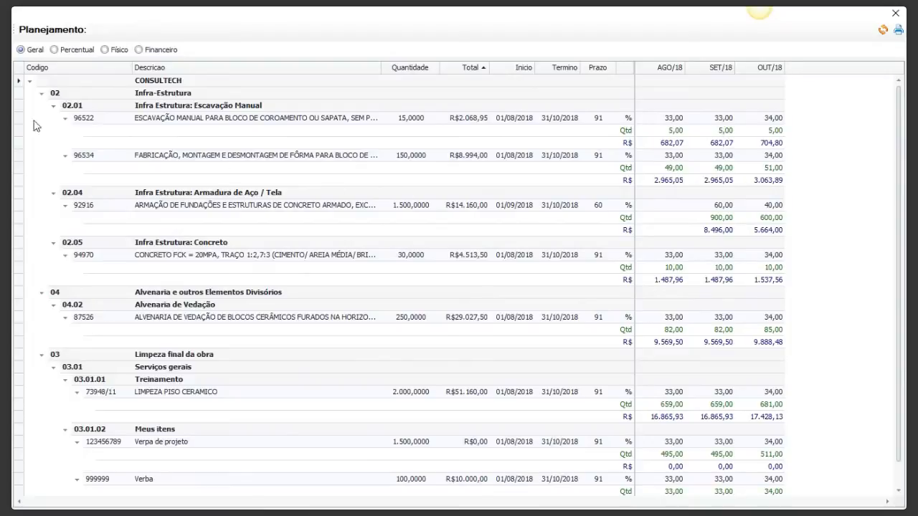
click(173, 95)
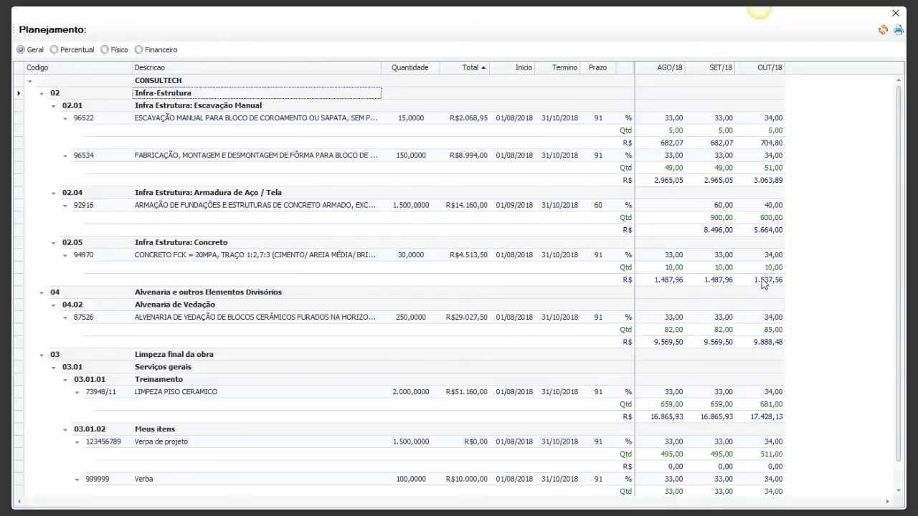
Preview the printable Planejamento report and close the preview.
click(899, 33)
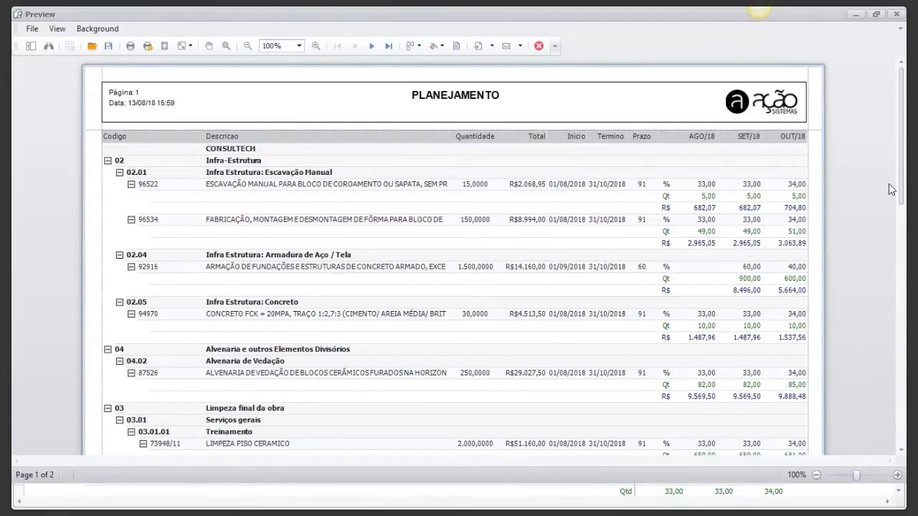
drag(905, 176, 900, 51)
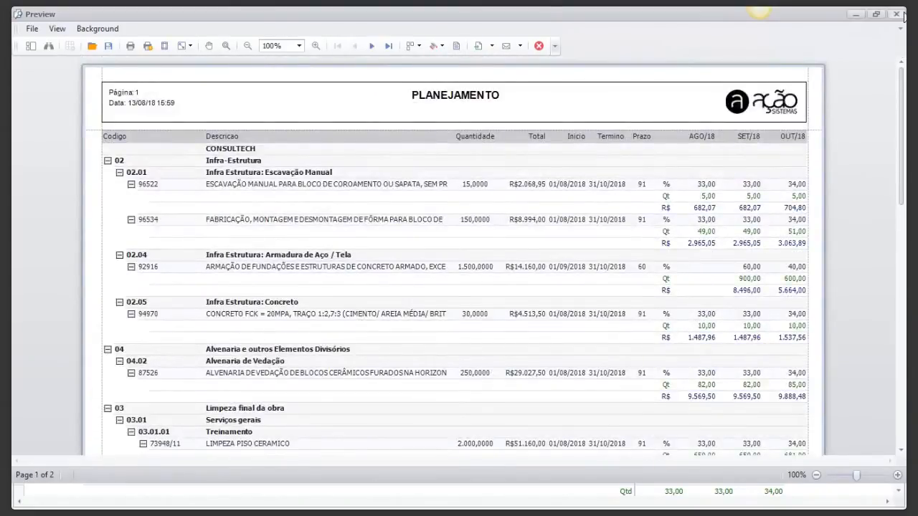
click(896, 16)
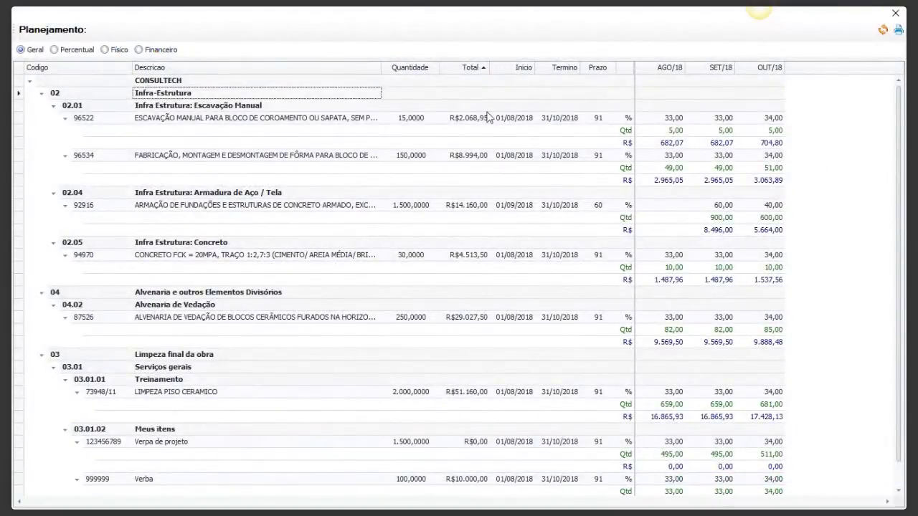
click(465, 118)
click(388, 119)
click(317, 120)
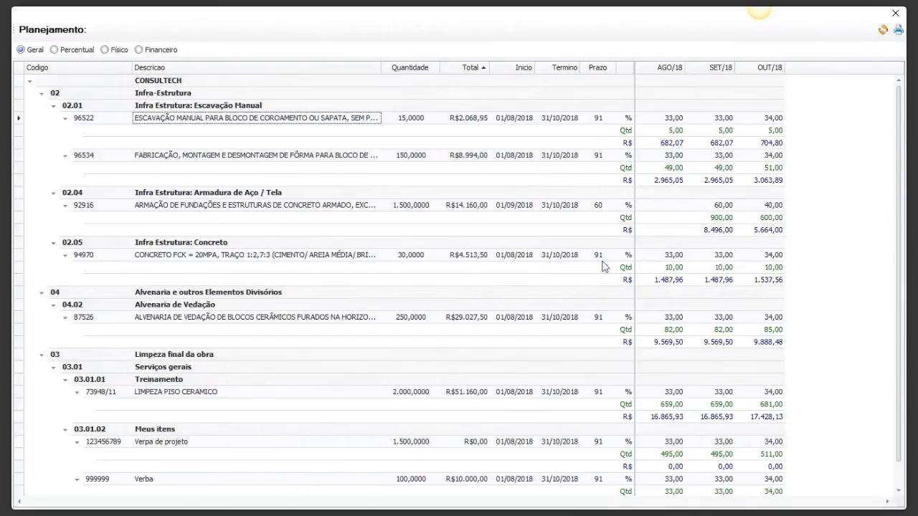
Set the duration of masonry service 87526 under Alvenaria de Vedação to 60 days.
click(600, 318)
drag(604, 317, 579, 317)
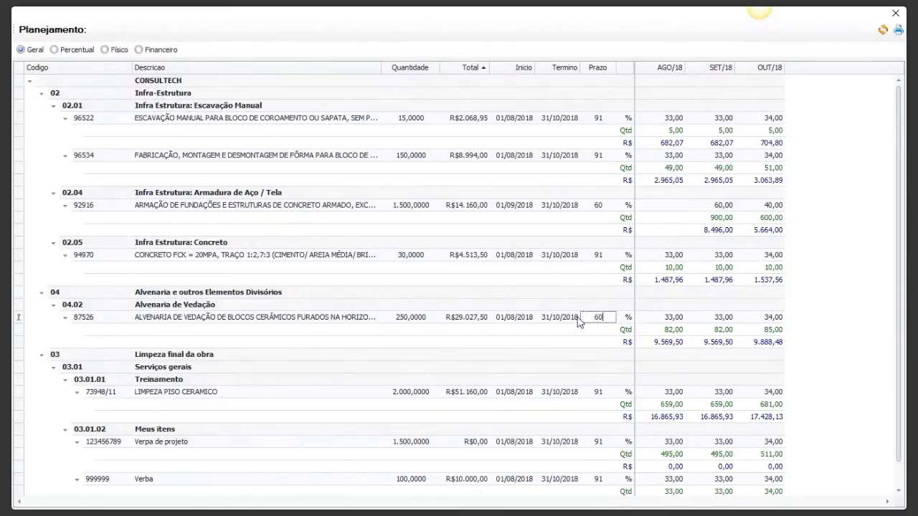
key(Return)
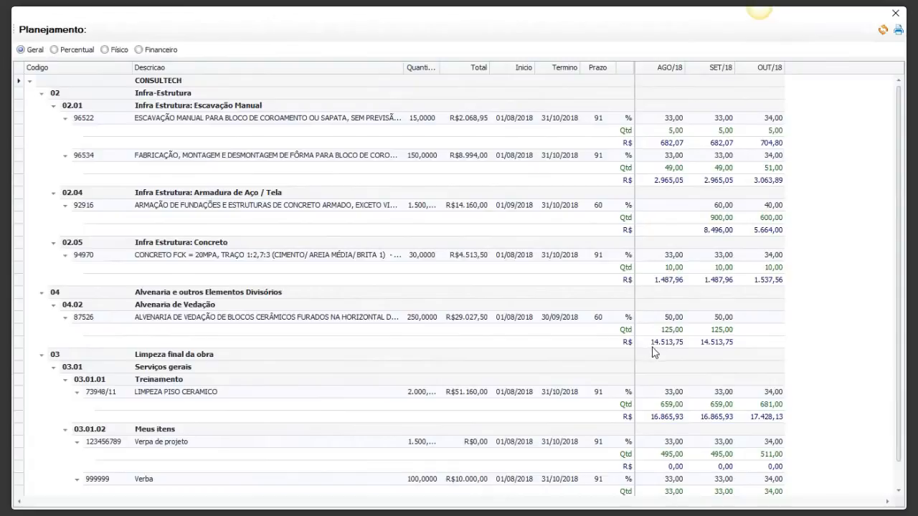
Examine the planning schedule in its Percentual, Físico and Financeiro views, finishing on Físico.
click(54, 50)
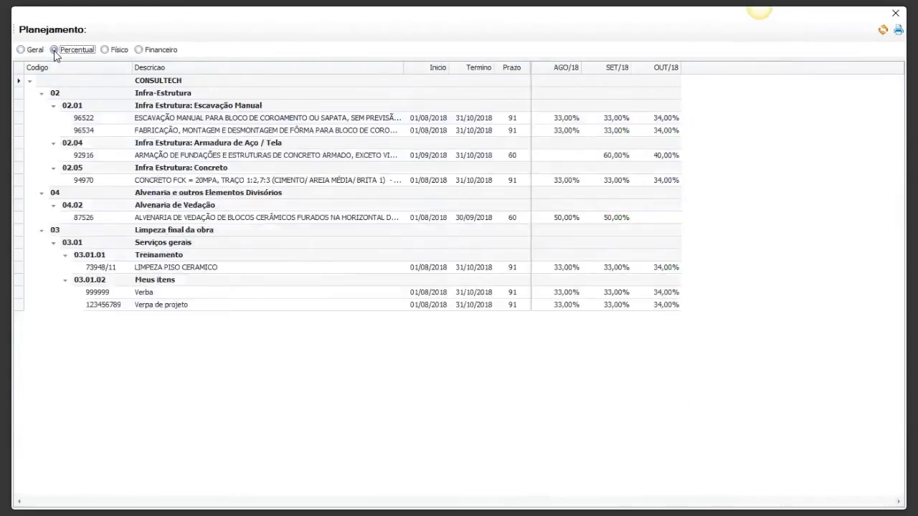
click(105, 51)
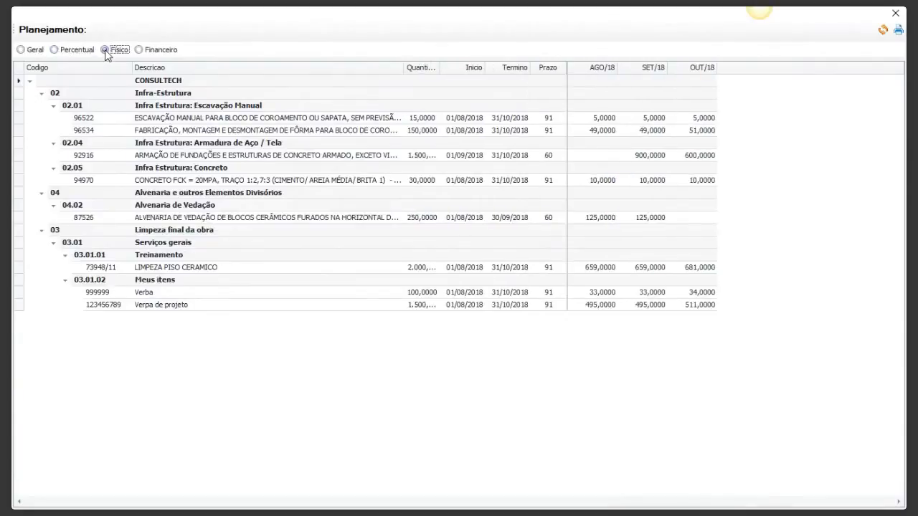
click(138, 50)
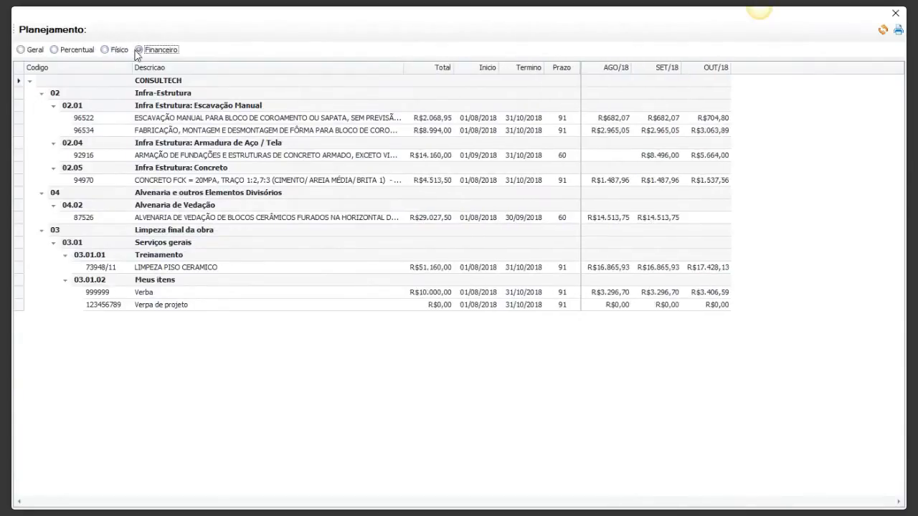
click(55, 50)
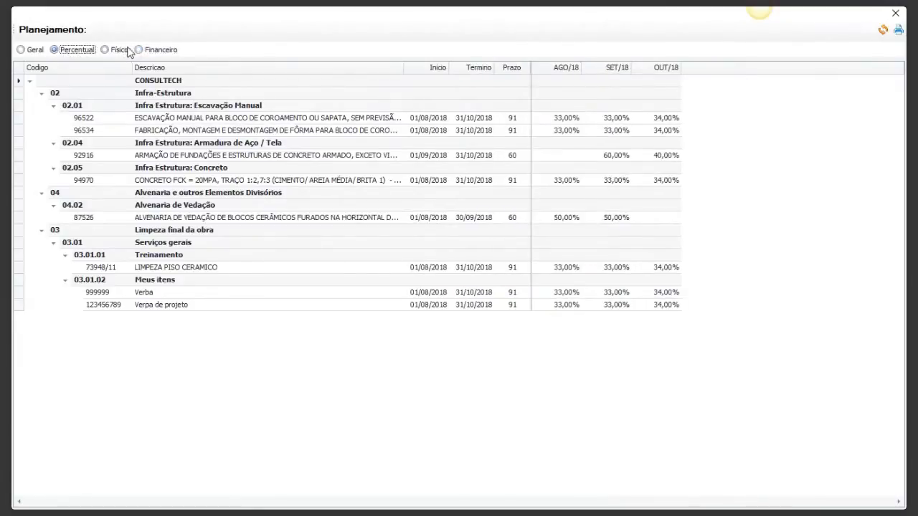
click(104, 50)
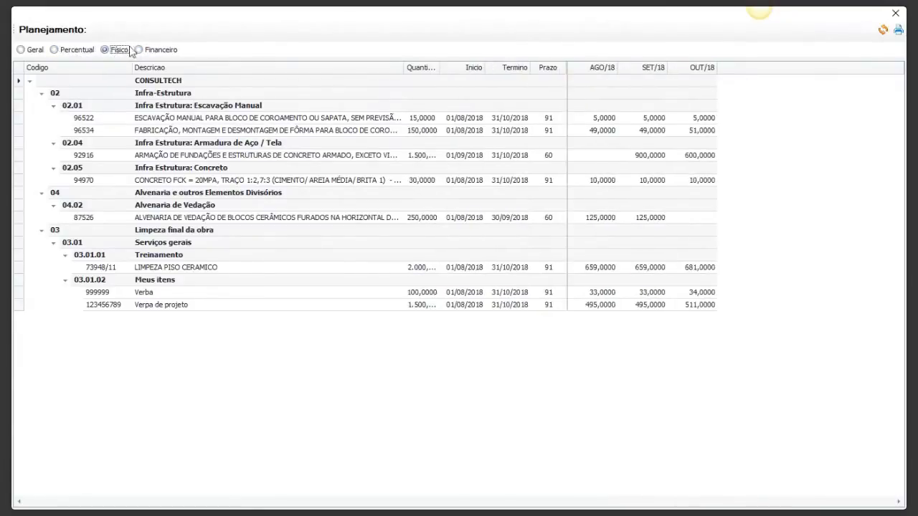
Check the Financeiro and Percentual planning views, preview the printable Percentual report, and close the preview and the planning.
click(135, 50)
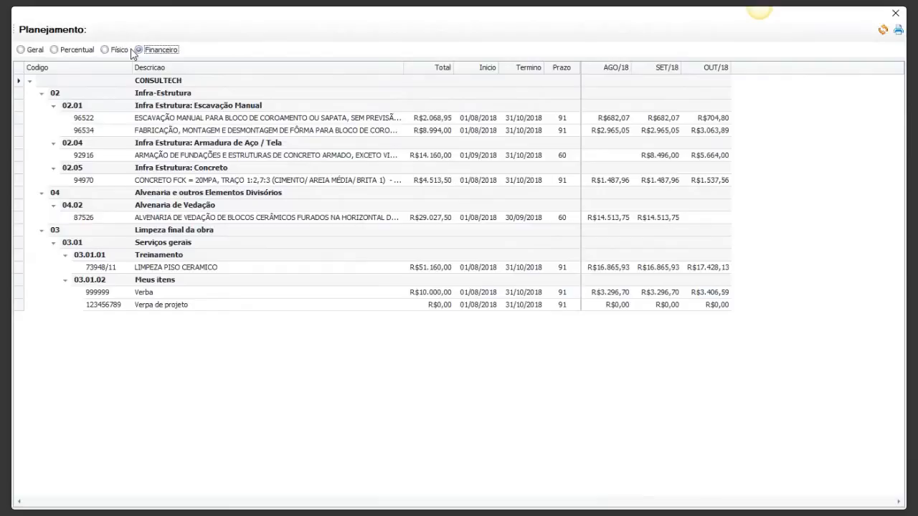
click(55, 50)
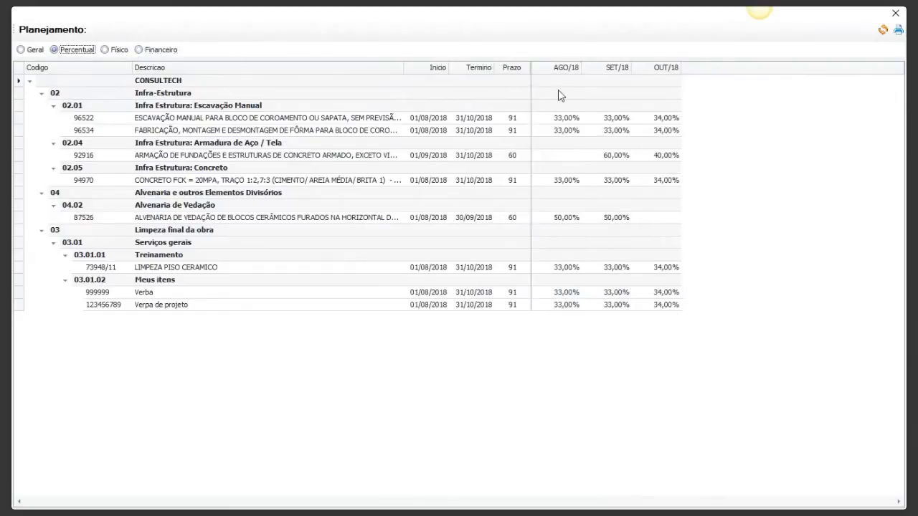
click(898, 31)
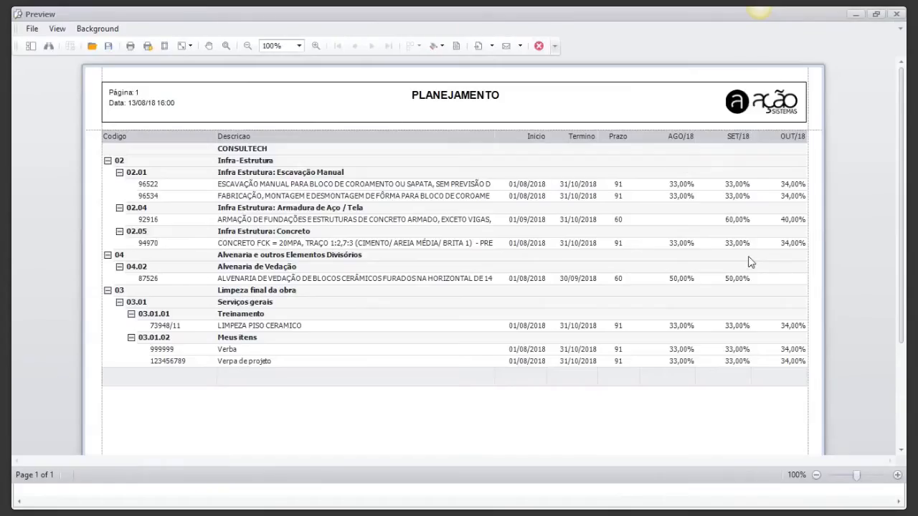
click(894, 15)
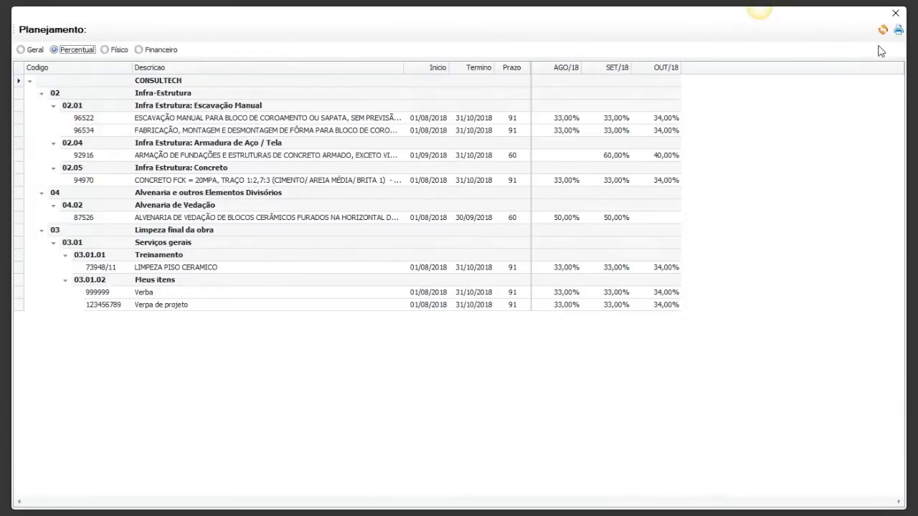
click(895, 13)
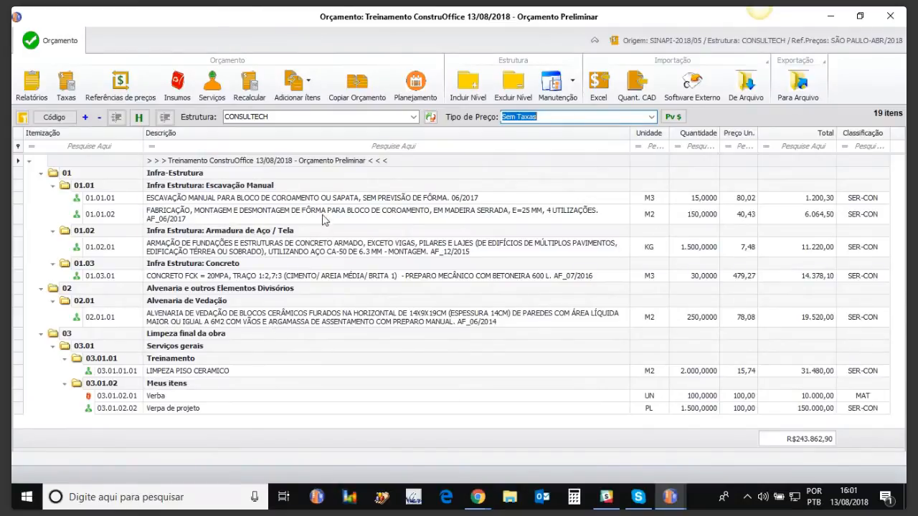
Open the SBC base as source for adding budget items, using the São Paulo price reference SP-05/18.
click(297, 85)
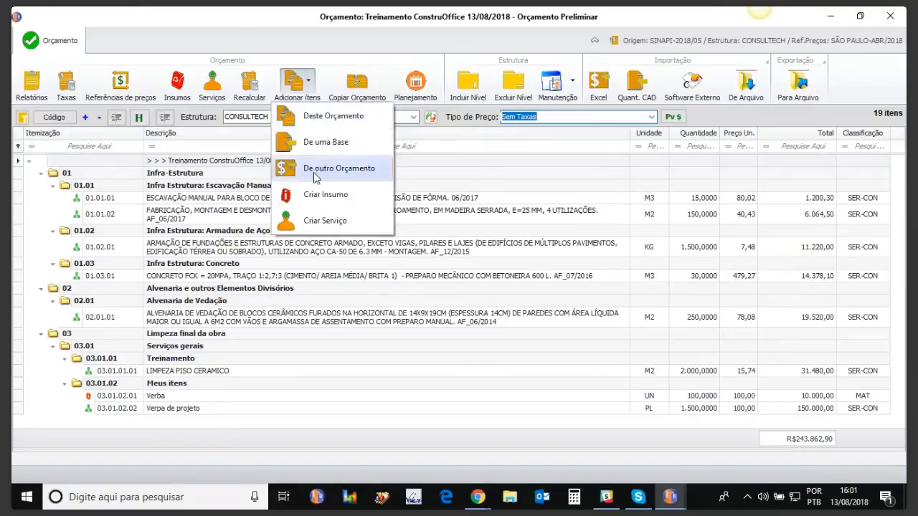
click(319, 143)
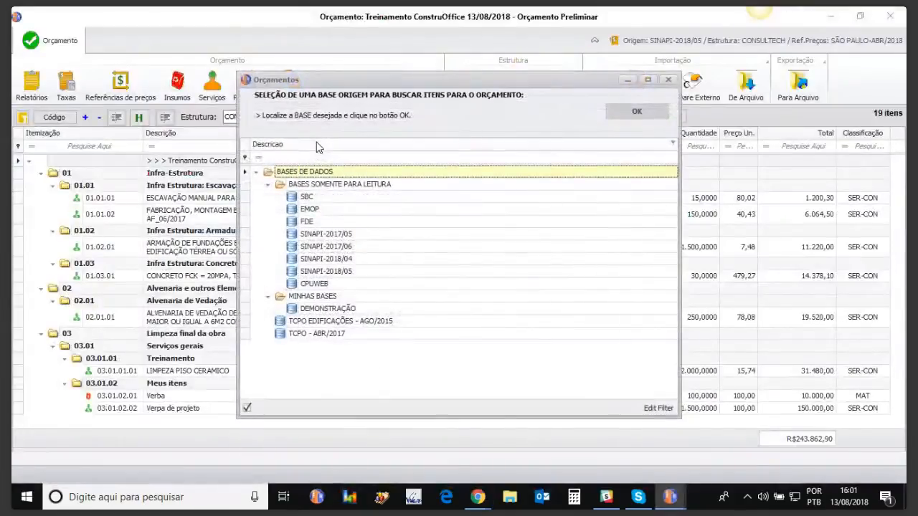
double_click(311, 200)
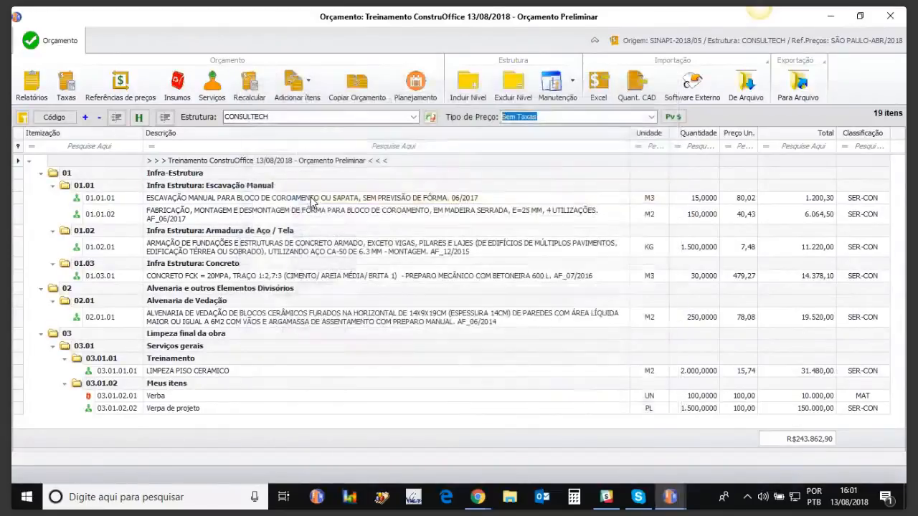
click(292, 165)
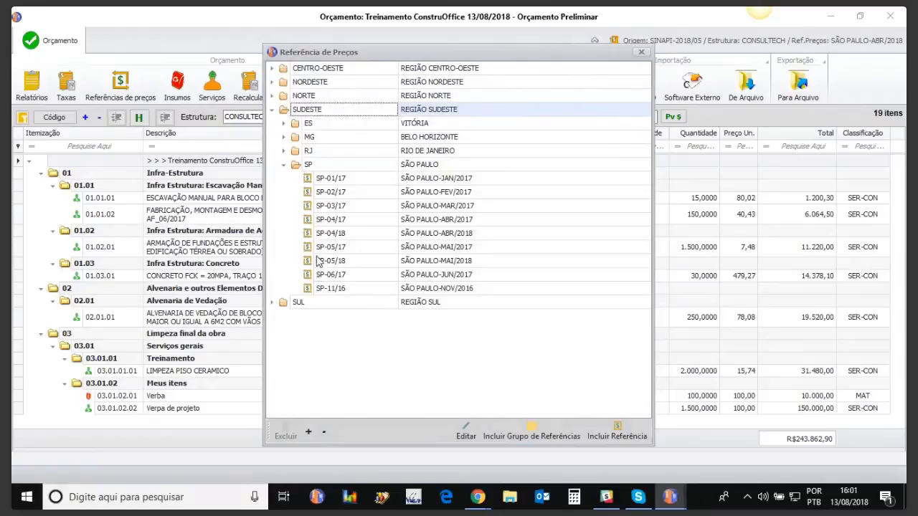
double_click(307, 260)
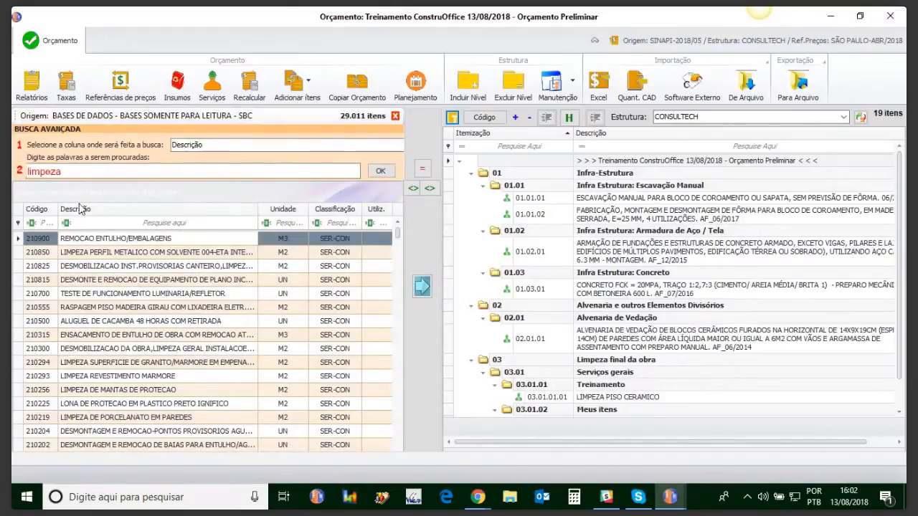
Search the SBC base descriptions for "alvenaria" and browse to the hollow-brick masonry services.
double_click(68, 175)
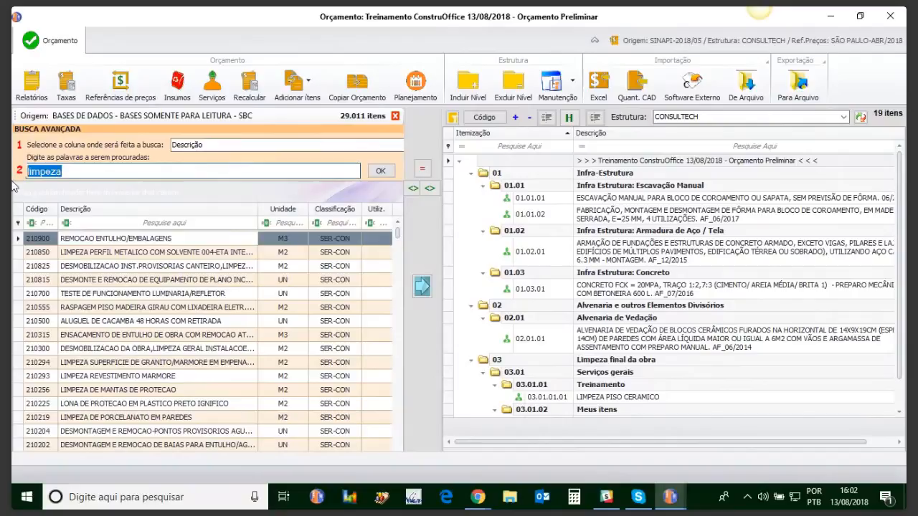
text(alvenaria)
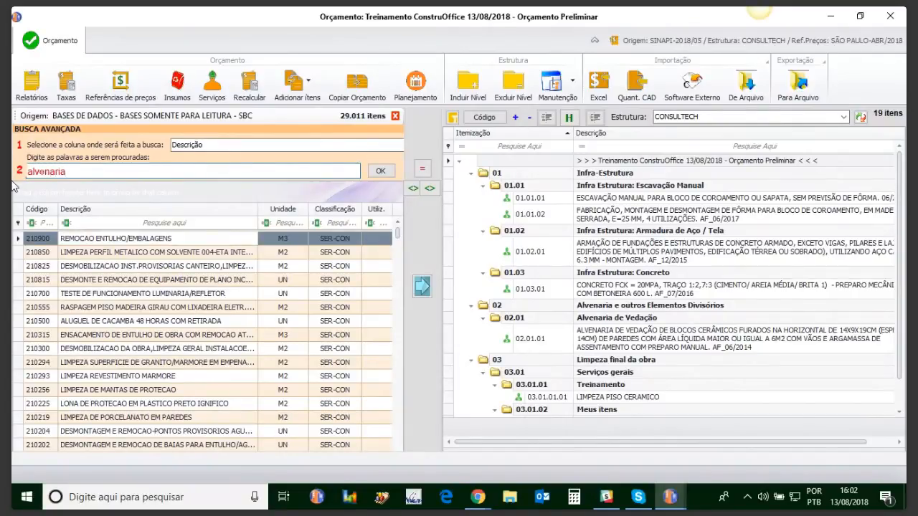
click(380, 171)
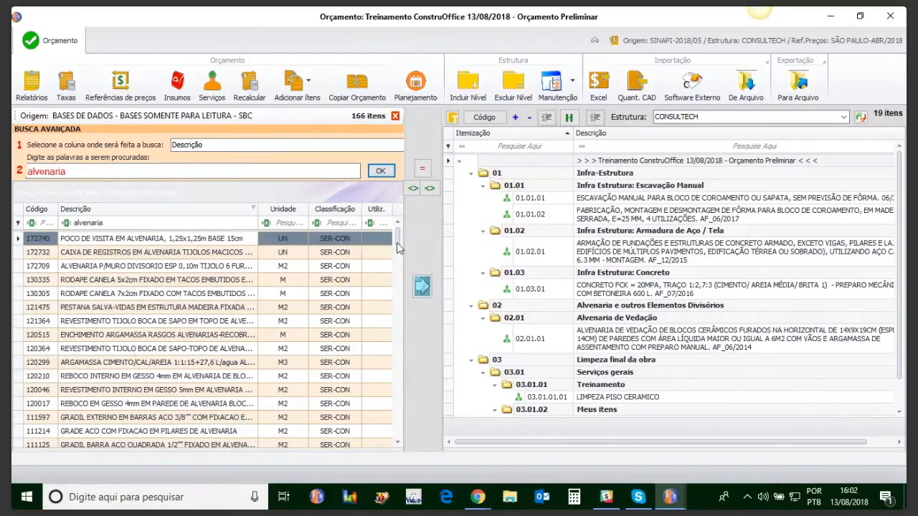
drag(398, 247, 398, 327)
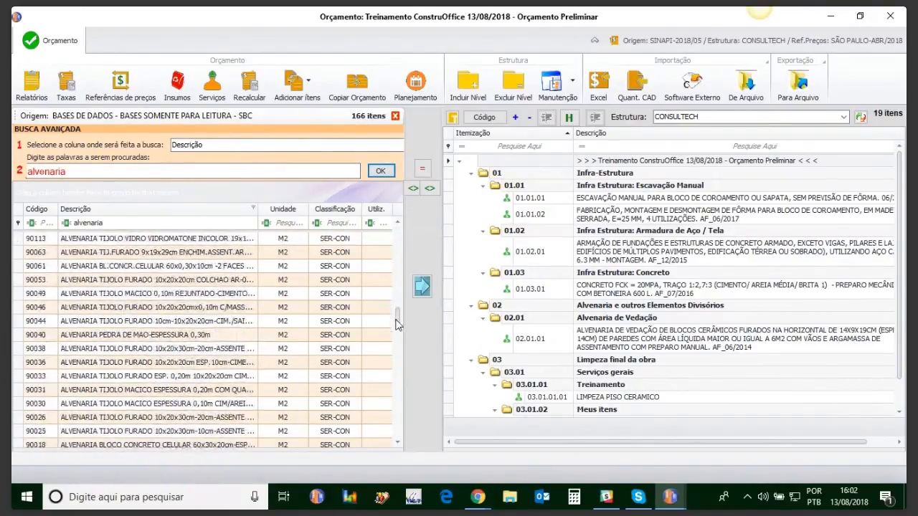
Add SBC service 90038, ALVENARIA TIJOLO FURADO 10x20x30cm-20cm, to level 02.01 Alvenaria de Vedação and close the source base.
click(114, 351)
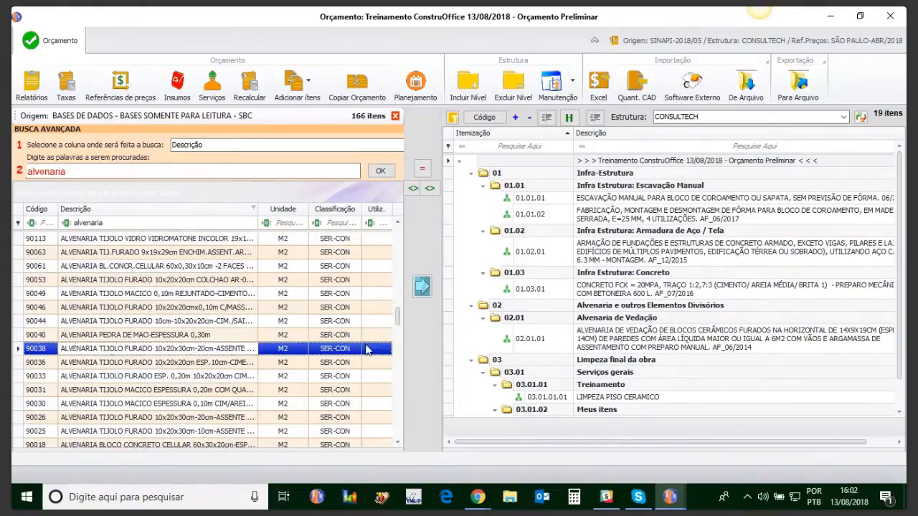
click(592, 318)
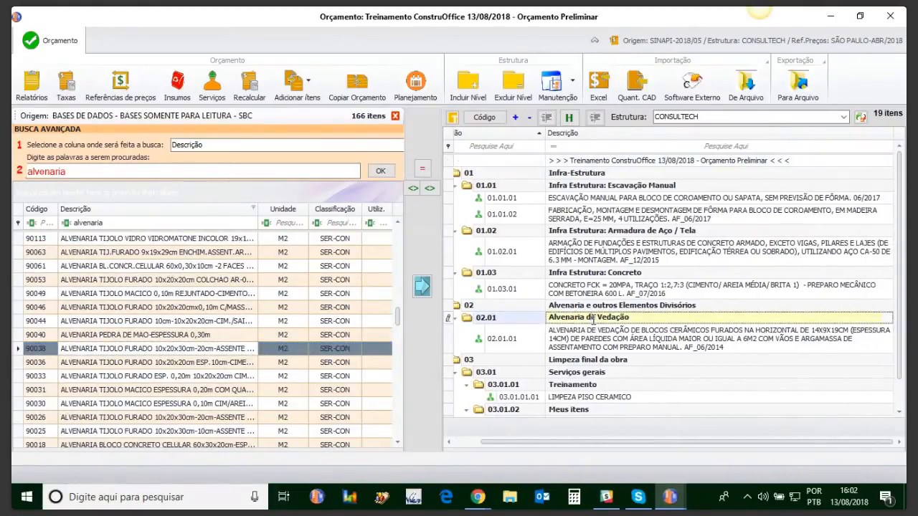
click(422, 287)
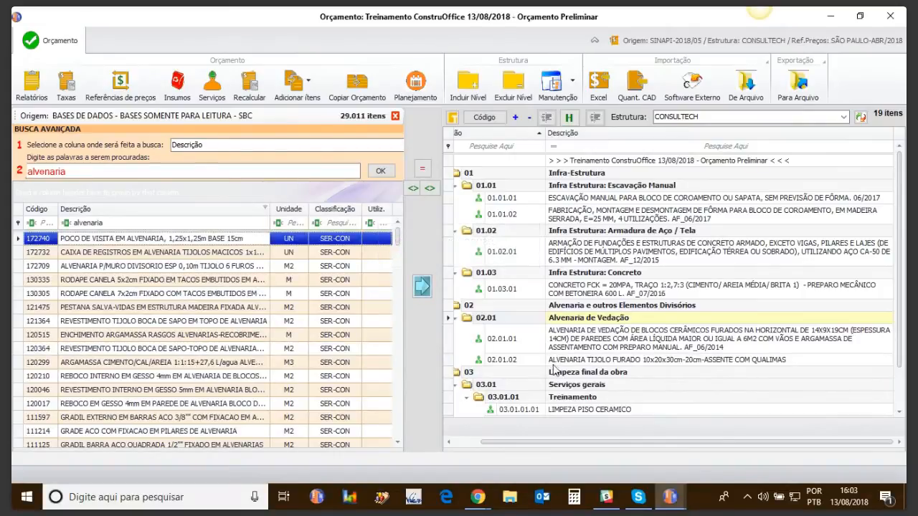
click(397, 117)
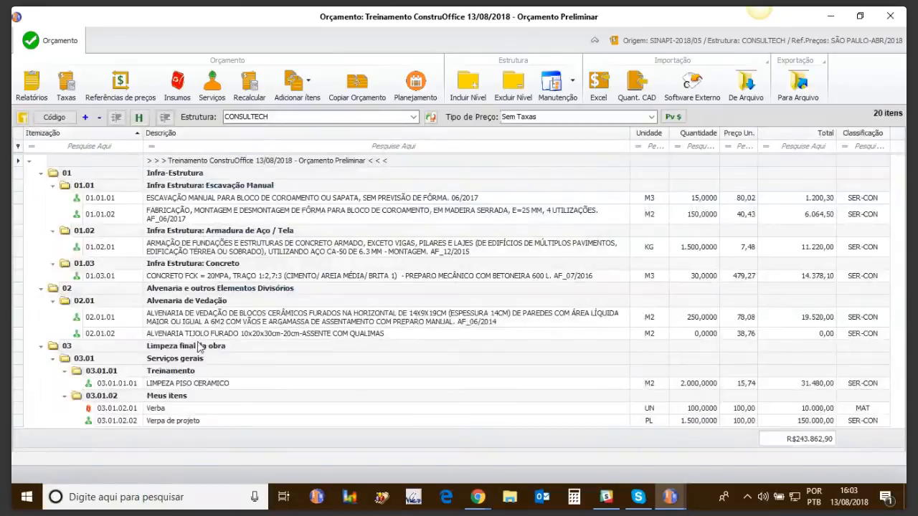
Examine the composition of the added hollow-brick masonry service 02.01.02 and close it.
click(195, 337)
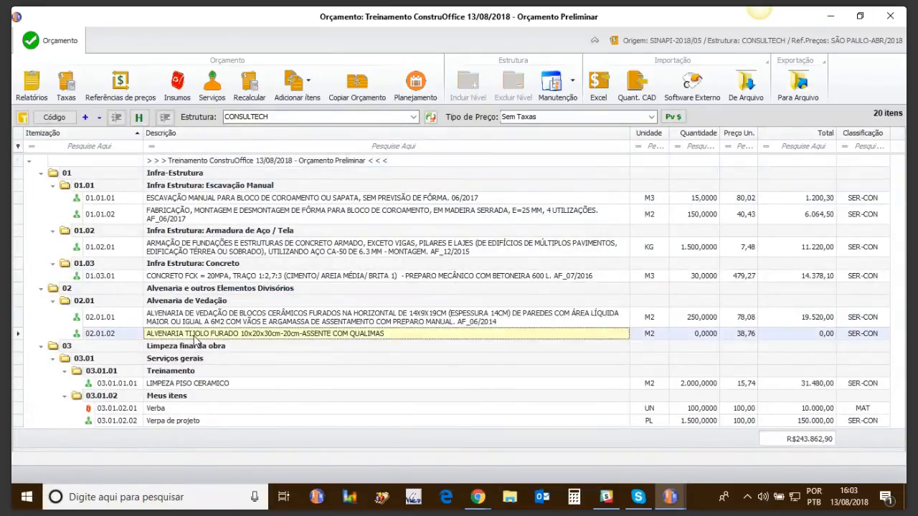
double_click(195, 337)
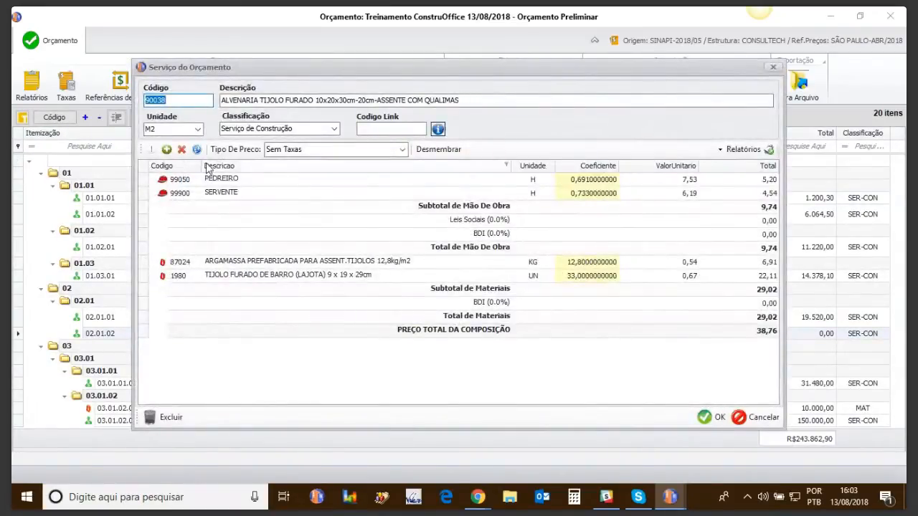
click(772, 69)
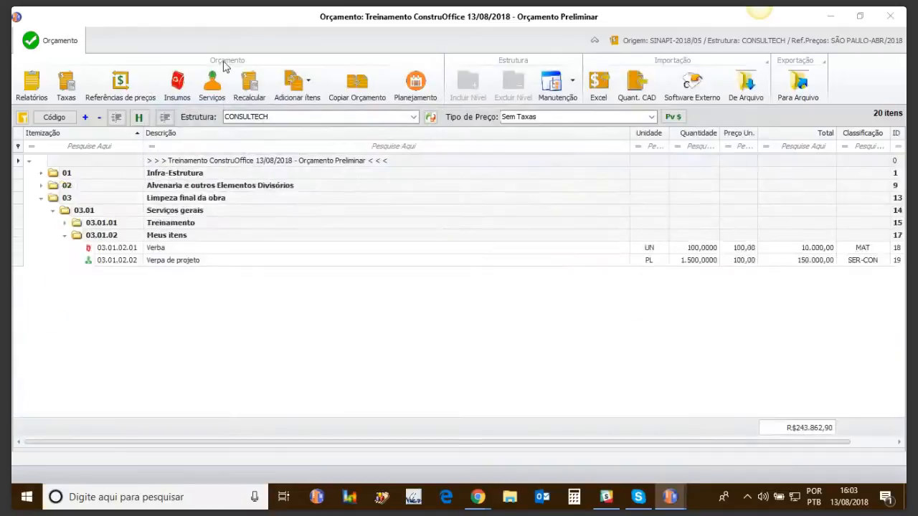
Open the budget's insumos list, filter the descriptions by "serv" to compare the labourer inputs, and clear the filter.
click(175, 92)
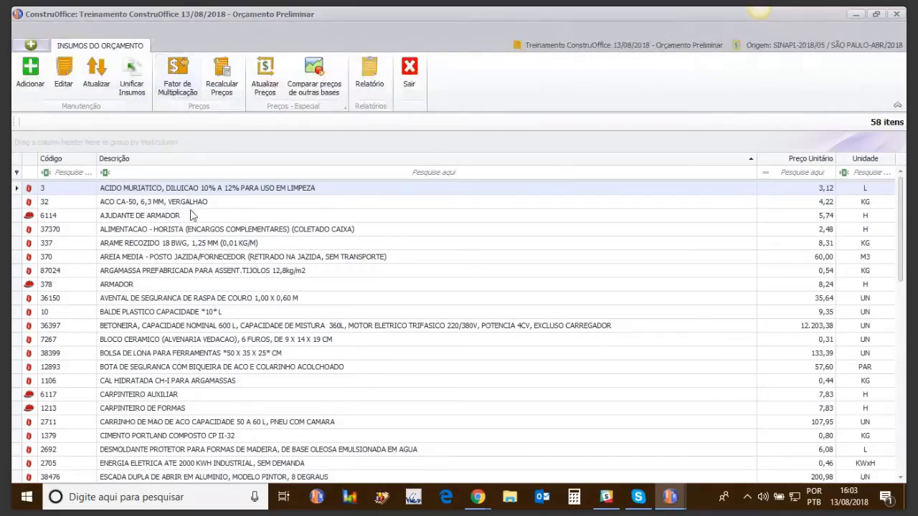
click(159, 174)
text(serv)
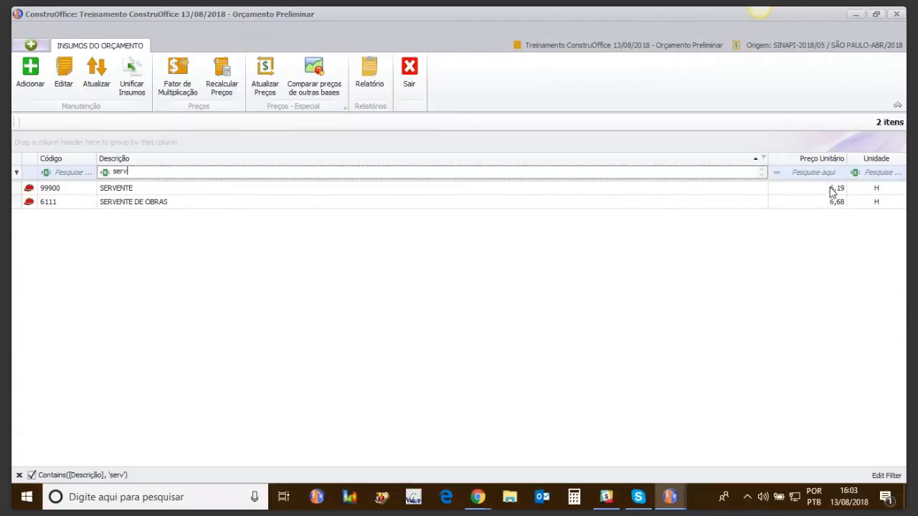
key(BackSpace)
key(BackSpace)
key(BackSpace)
key(BackSpace)
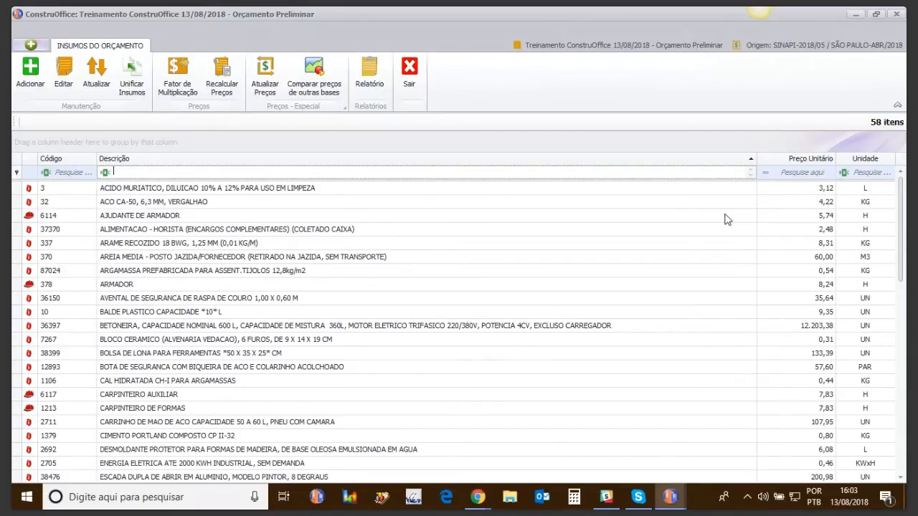
Start unifying insumos and include SERVENTE (99900) and SERVENTE DE OBRAS (6111) in the unification.
click(133, 83)
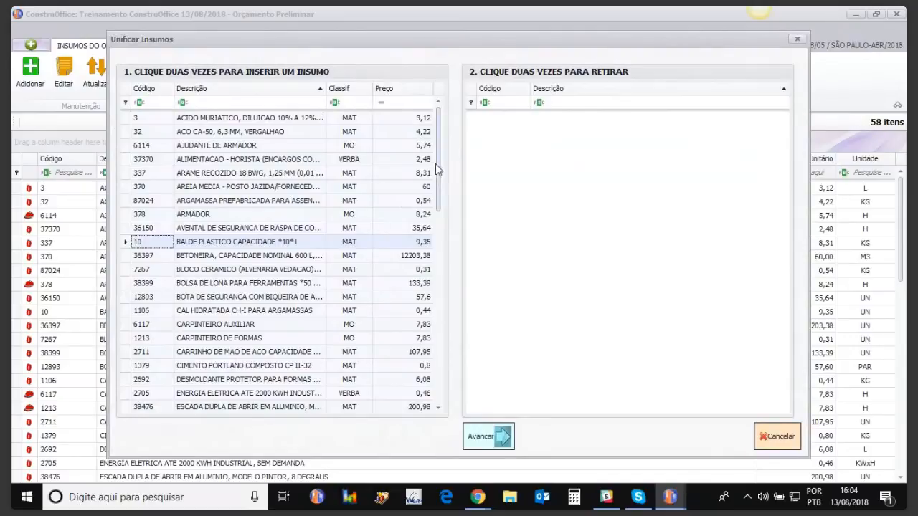
drag(439, 160, 440, 344)
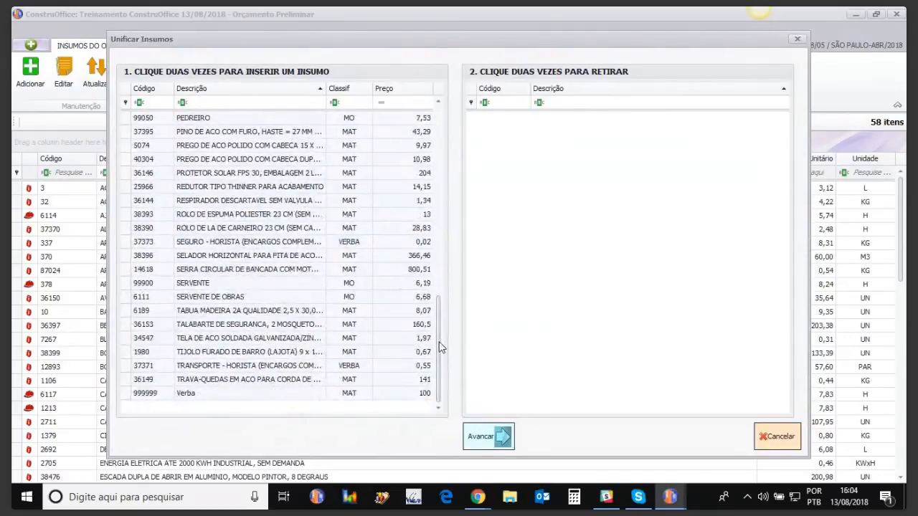
double_click(200, 284)
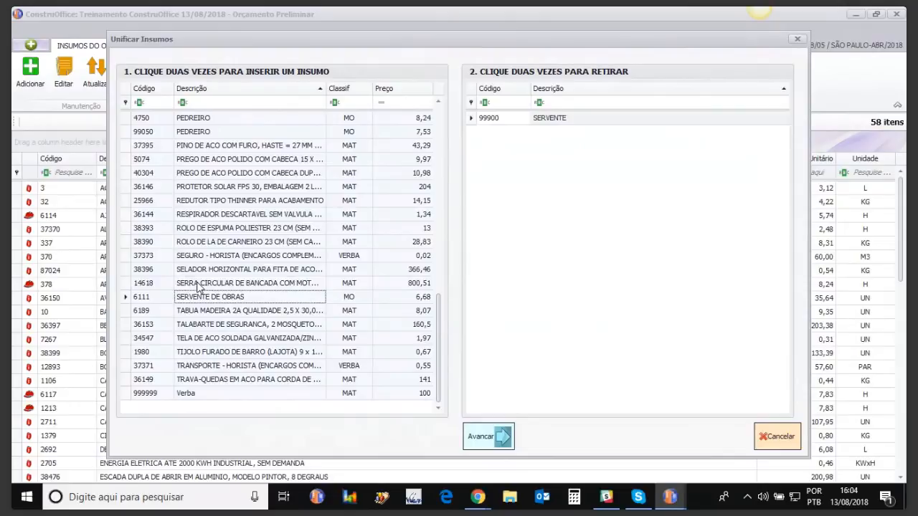
double_click(206, 299)
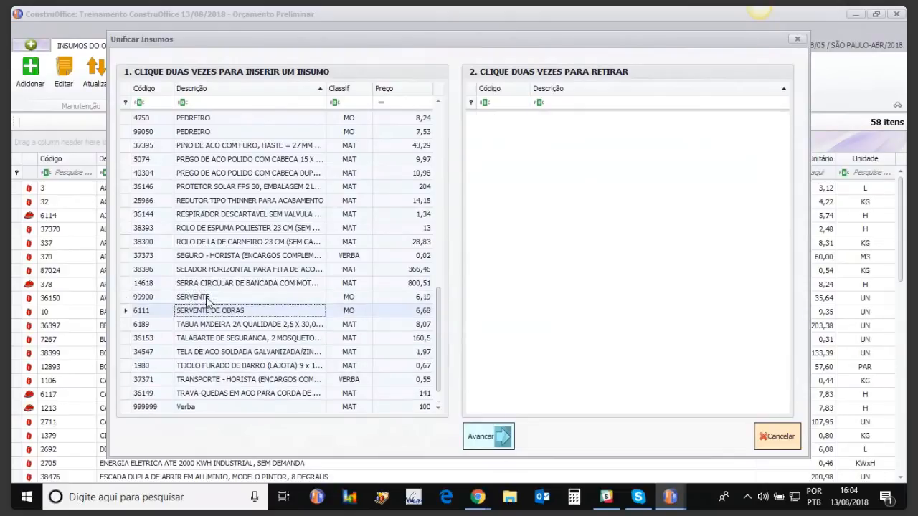
double_click(205, 300)
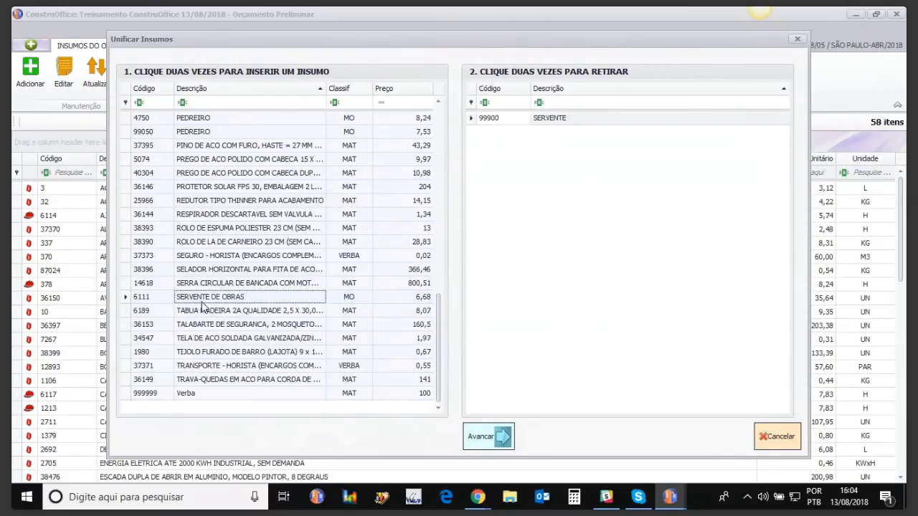
click(255, 324)
click(218, 301)
double_click(219, 302)
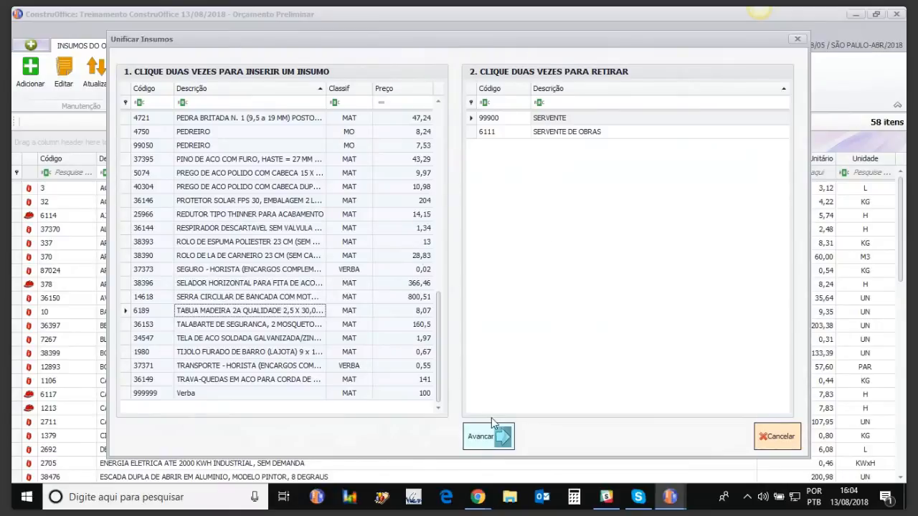
Make 6111 SERVENTE DE OBRAS the main insumo replacing 99900 SERVENTE and complete the unification.
click(495, 441)
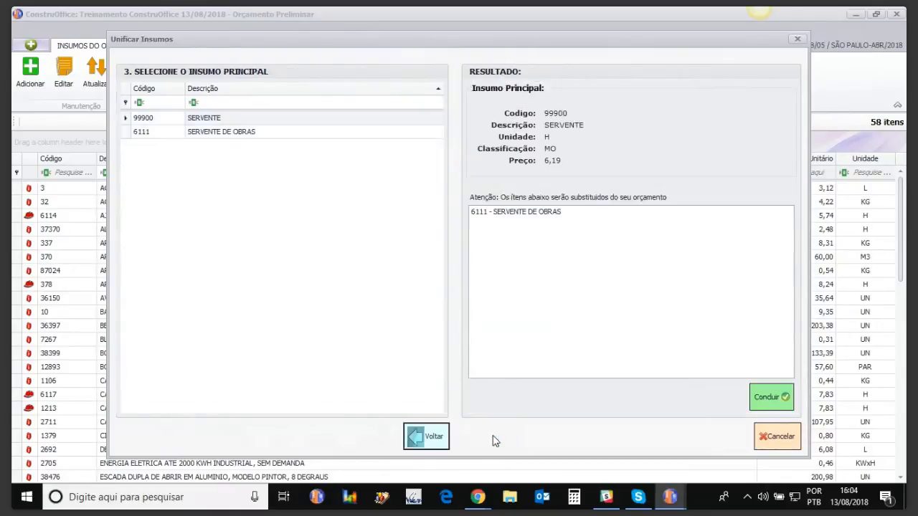
click(215, 135)
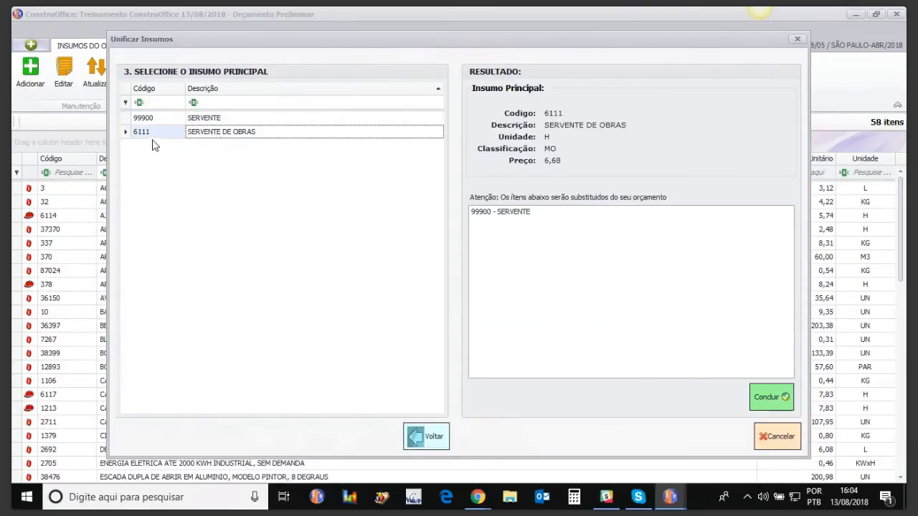
click(493, 213)
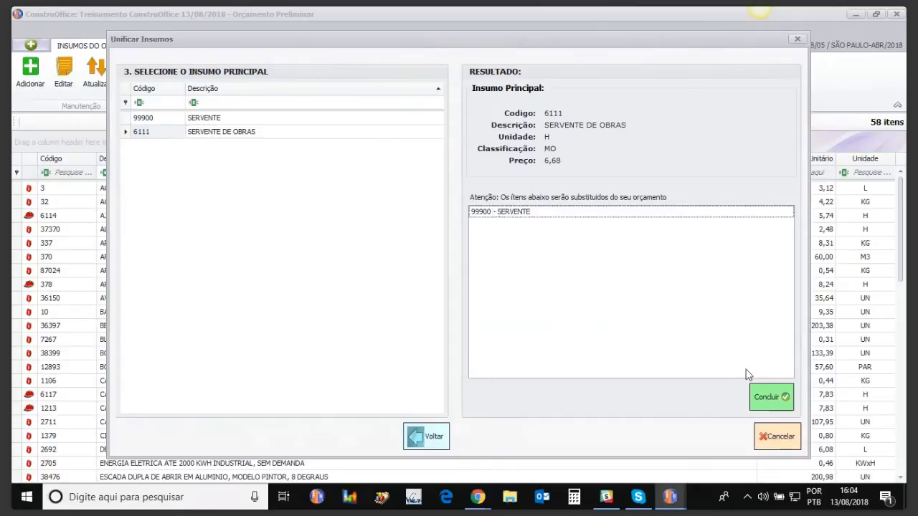
click(770, 400)
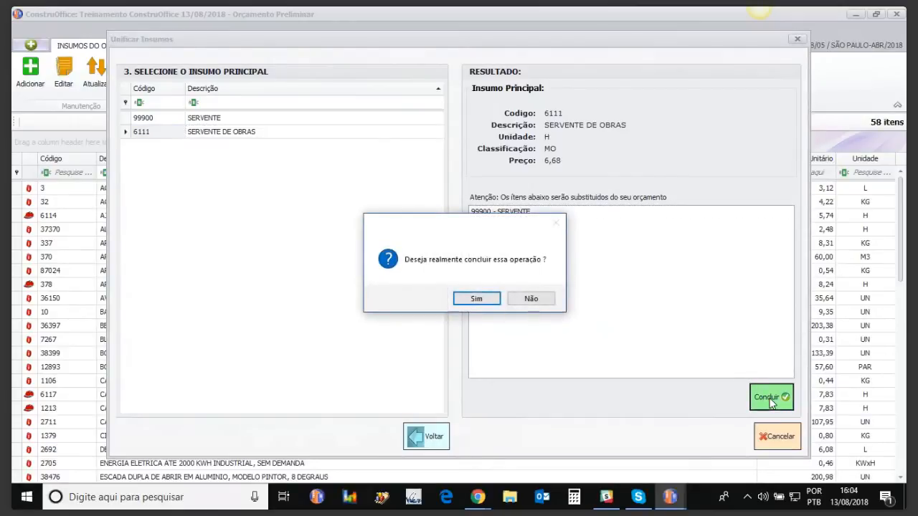
click(482, 302)
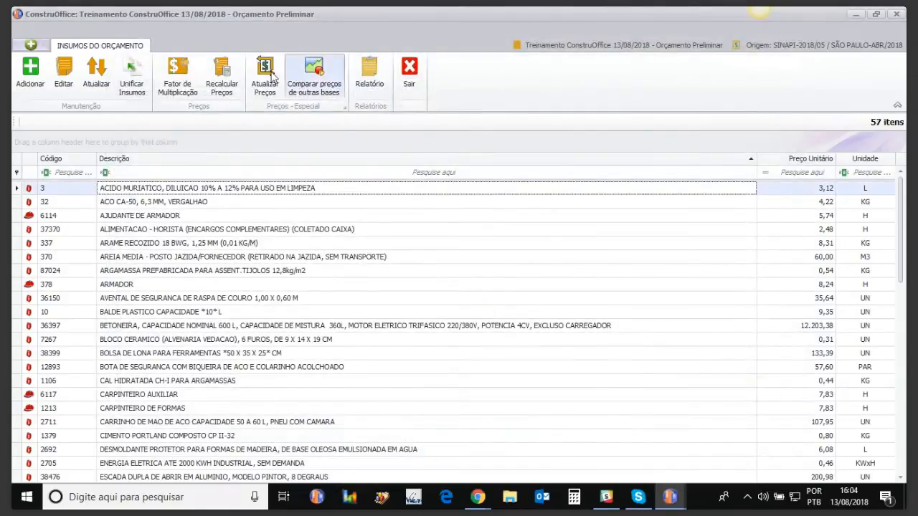
Recalculate the budget prices and examine the labour inputs in the composition of masonry service 02.01.02.
click(224, 75)
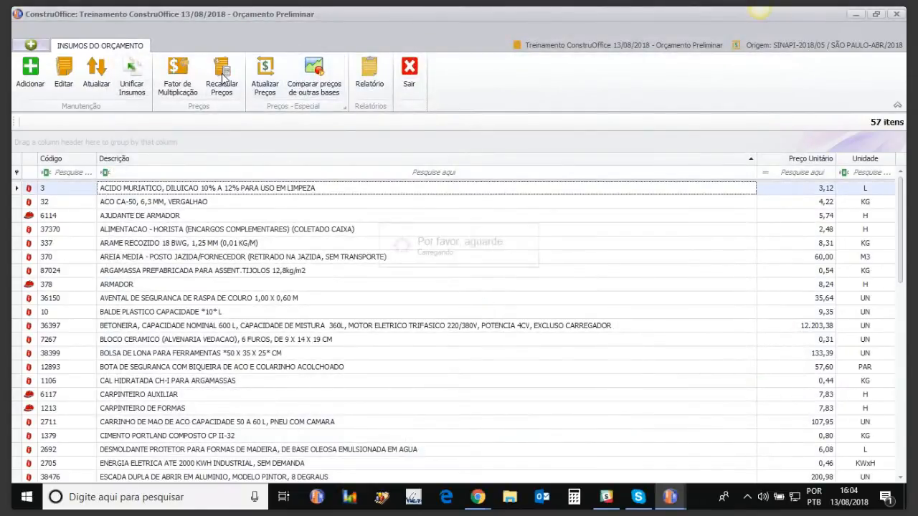
click(410, 69)
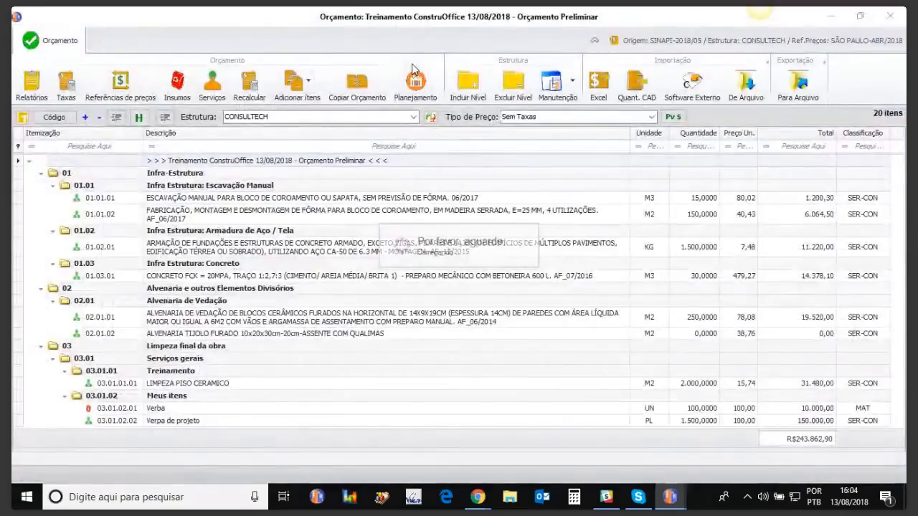
click(164, 334)
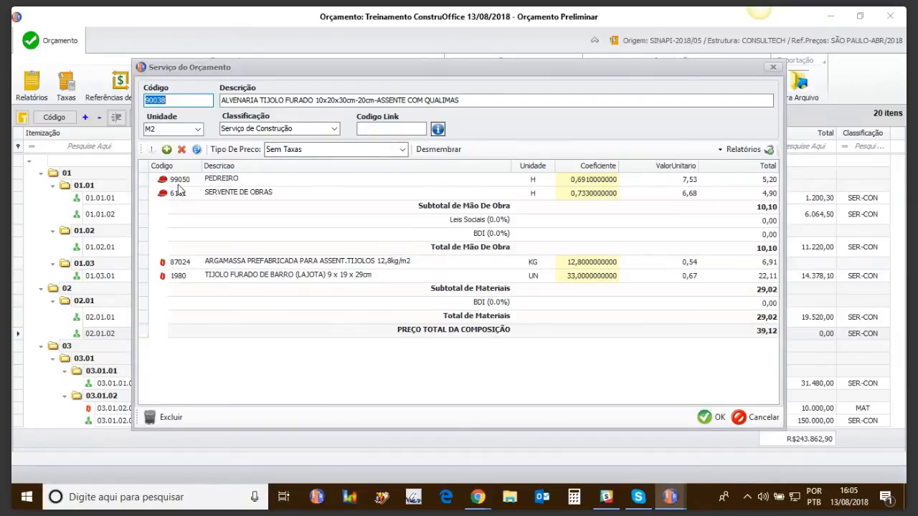
click(774, 67)
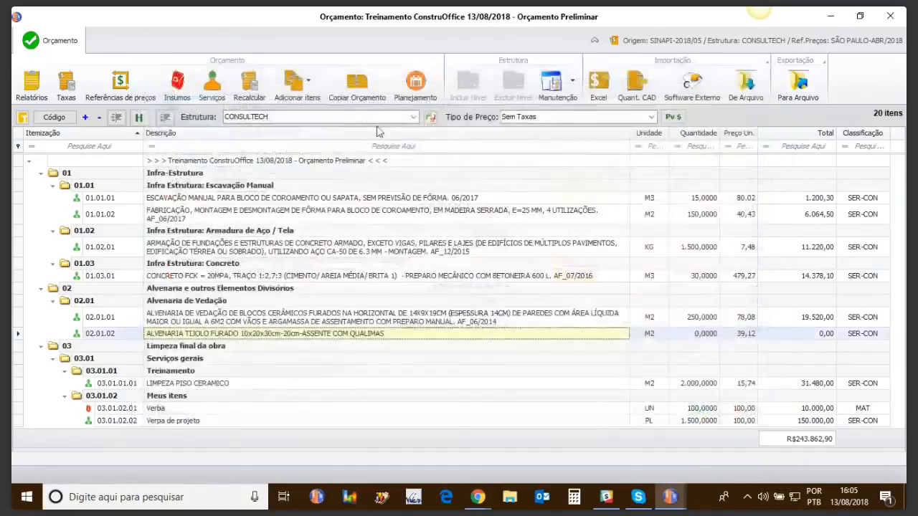
Start another unification in the budget's insumos list and include both PEDREIRO insumos, 99050 and 4750.
click(178, 85)
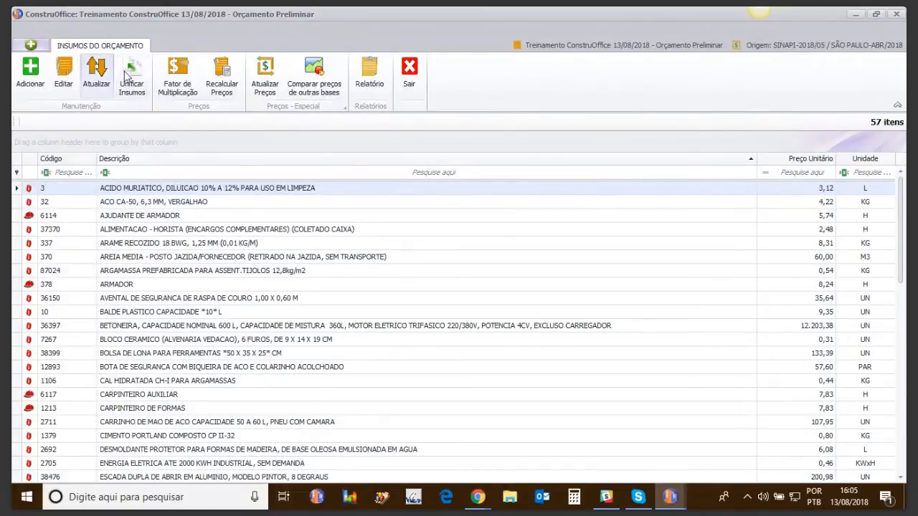
click(138, 77)
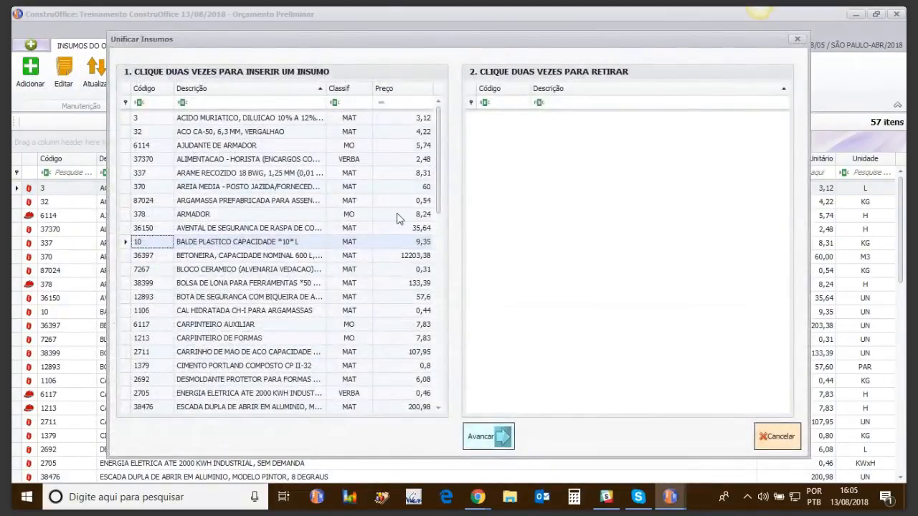
scroll(440, 192, down, 12)
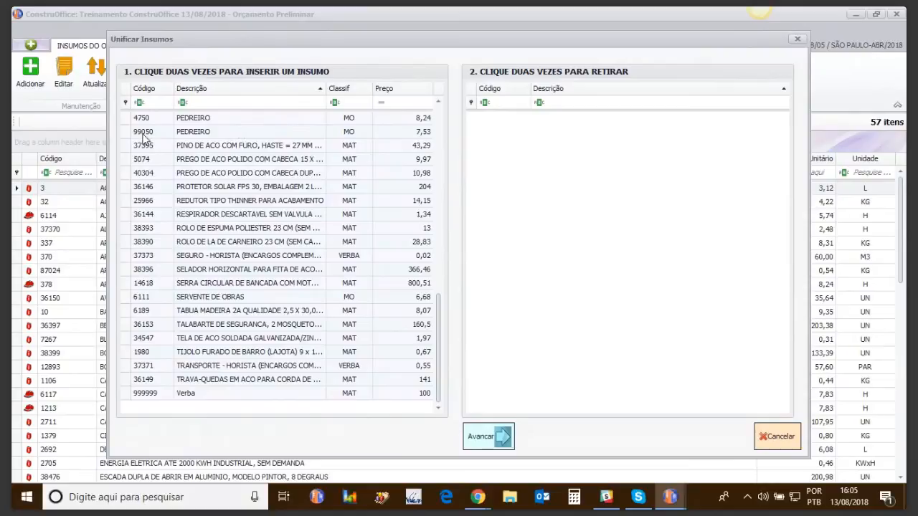
click(188, 135)
double_click(188, 135)
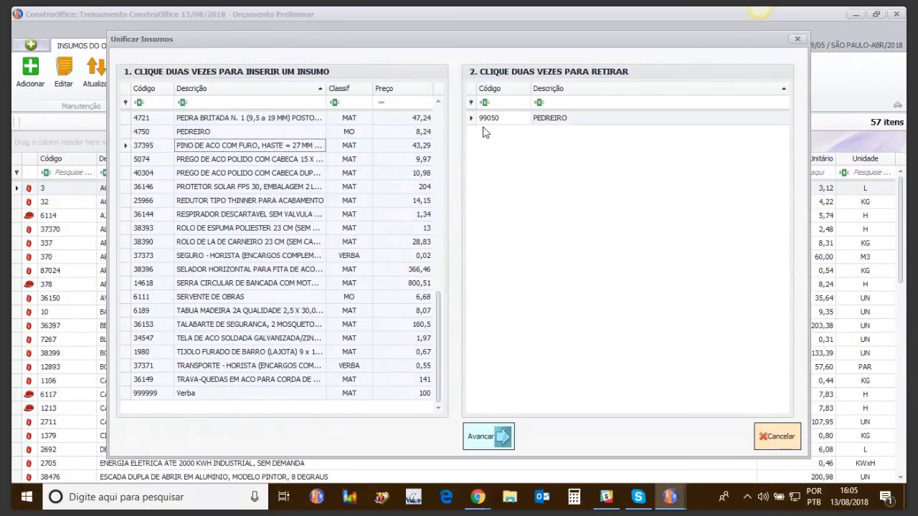
double_click(187, 132)
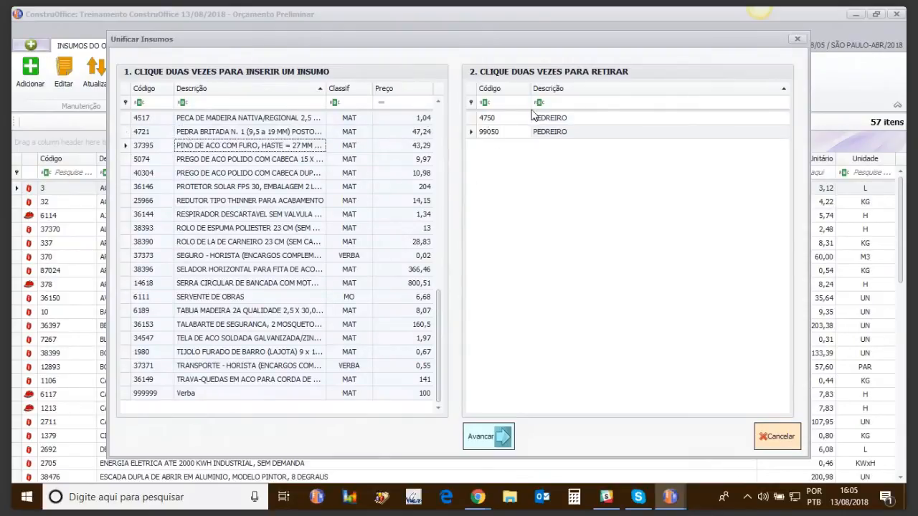
Make 4750 PEDREIRO the main insumo replacing 99050 PEDREIRO and complete the unification.
click(502, 439)
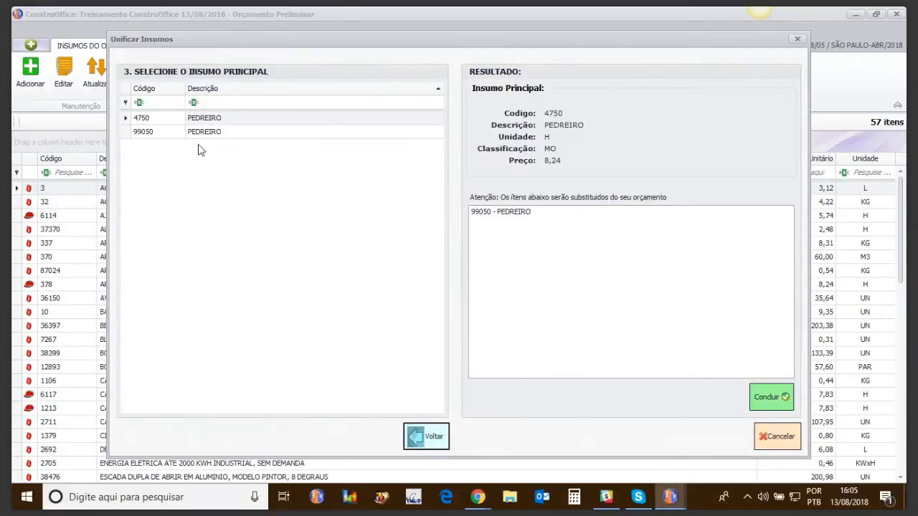
click(146, 120)
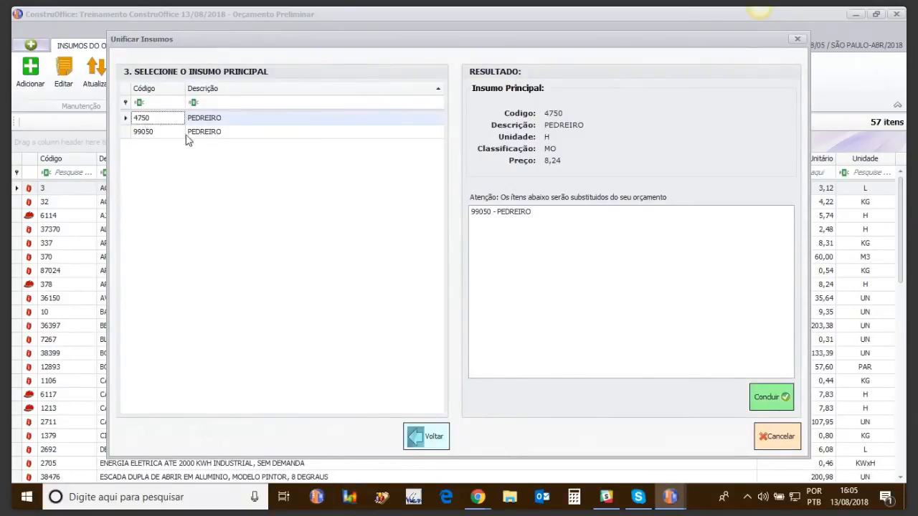
click(500, 218)
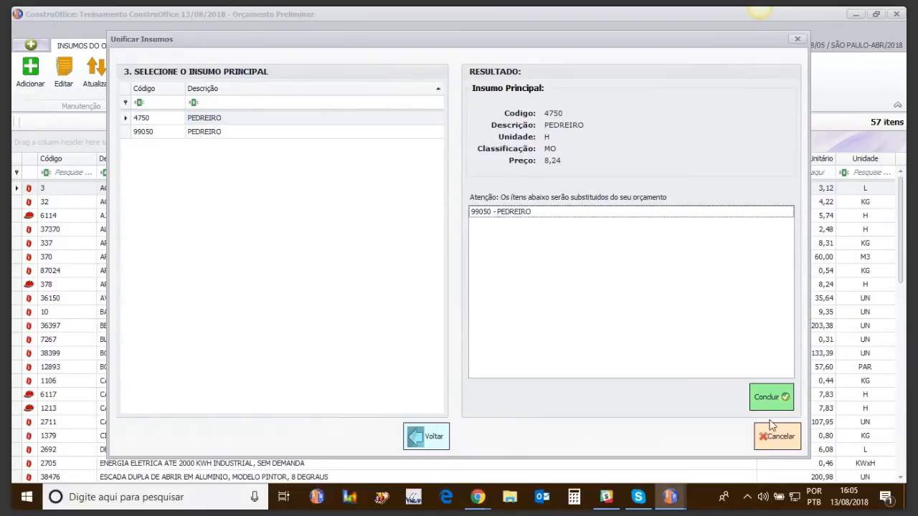
click(771, 397)
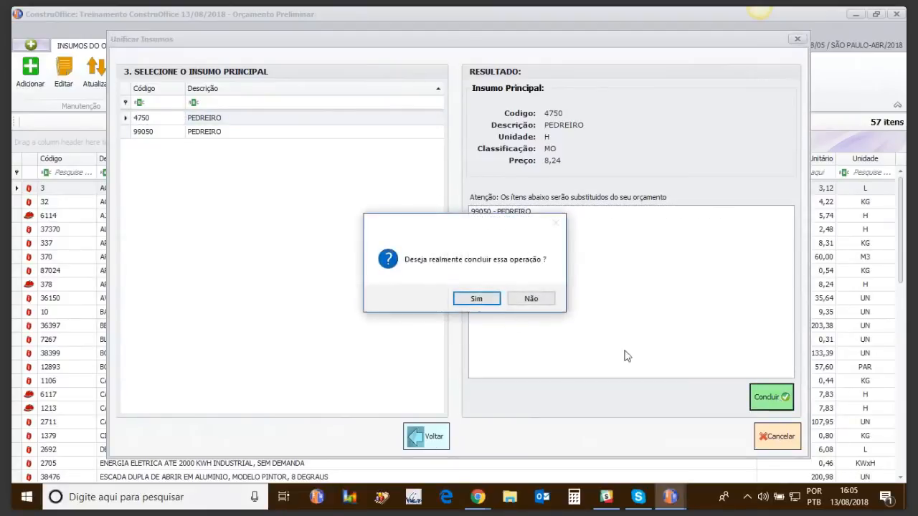
click(480, 301)
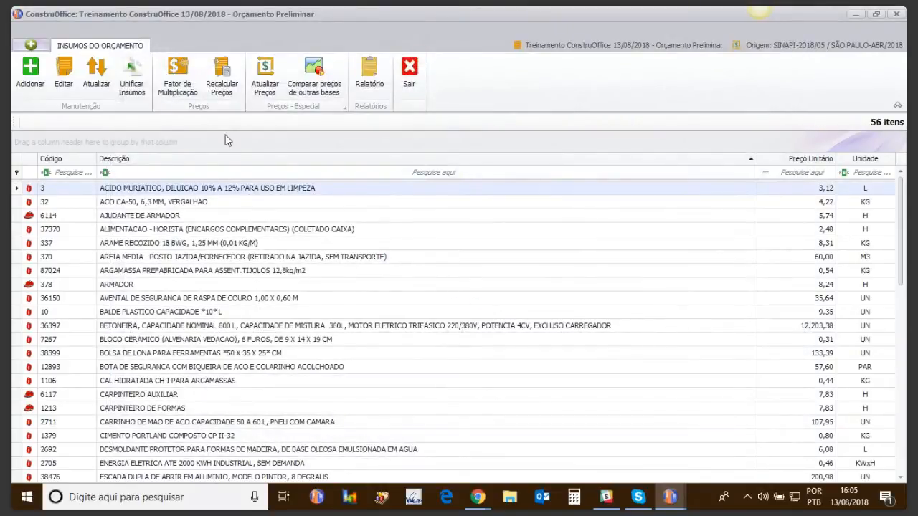
Examine the composition of masonry service 02.01.02 and review the budget's insumos list, leaving both unedited.
click(409, 72)
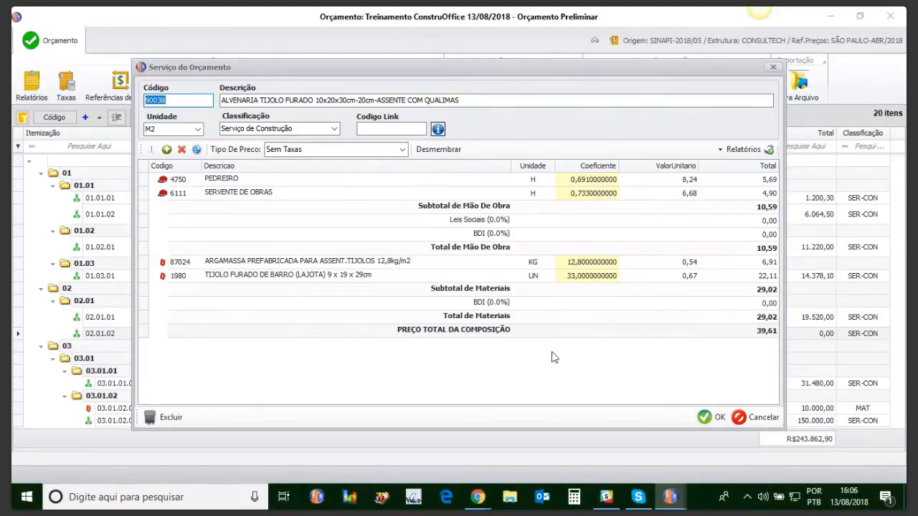
click(753, 417)
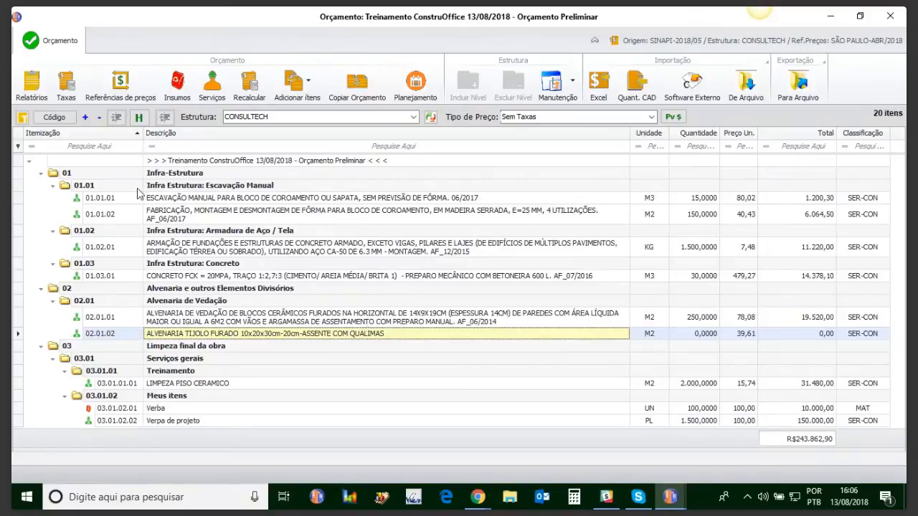
click(177, 89)
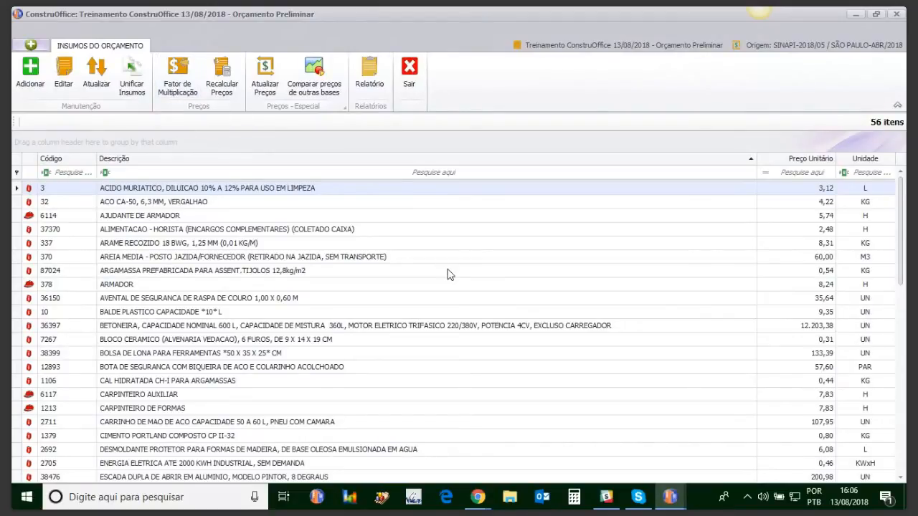
click(409, 71)
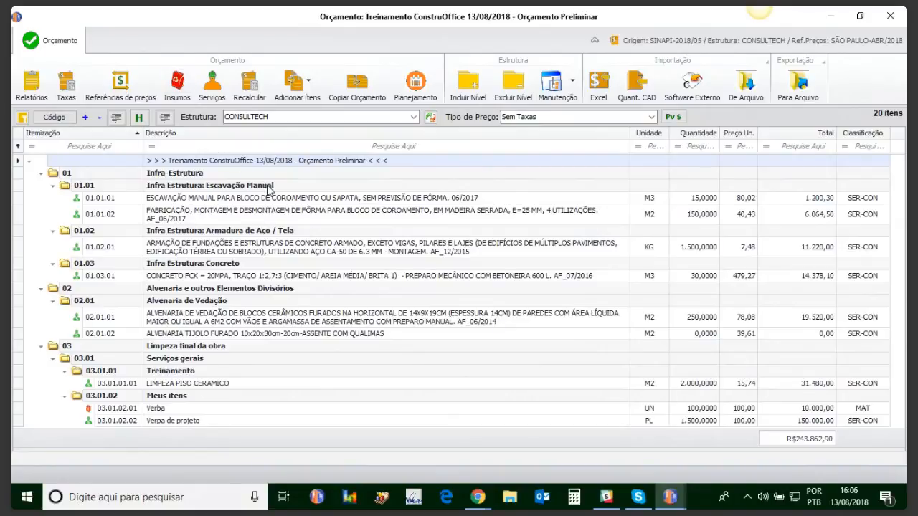
Filter the budget insumos by unit "un", view the price multiplication factor option without applying it, and clear the filter.
click(178, 85)
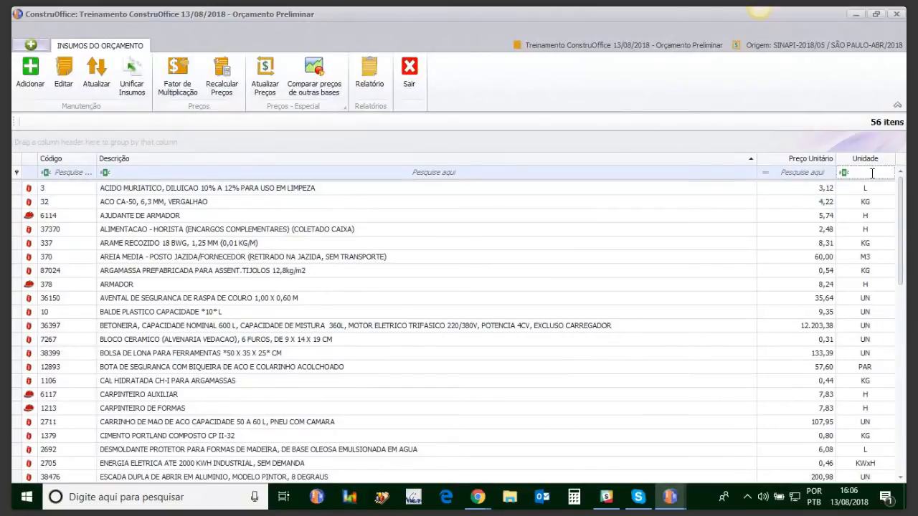
text(un)
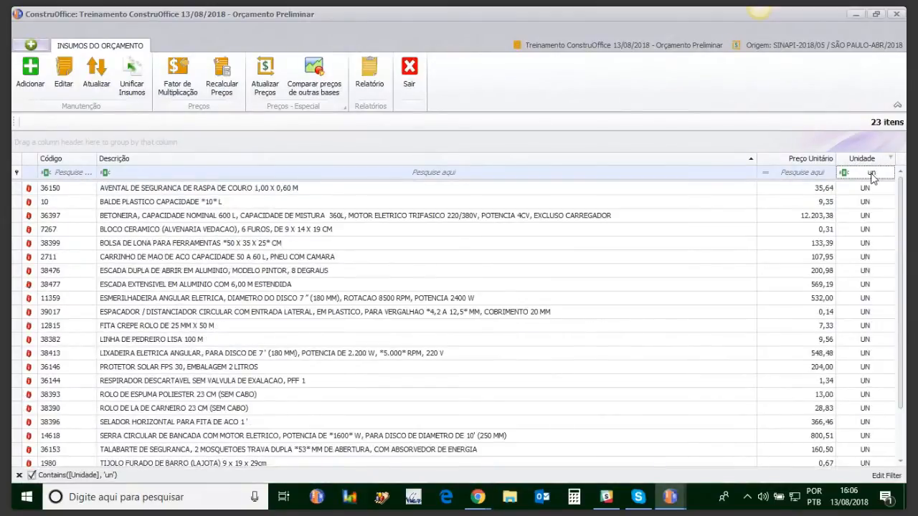
mouse_move(900, 198)
mouse_down()
mouse_move(901, 237)
mouse_move(901, 201)
mouse_up()
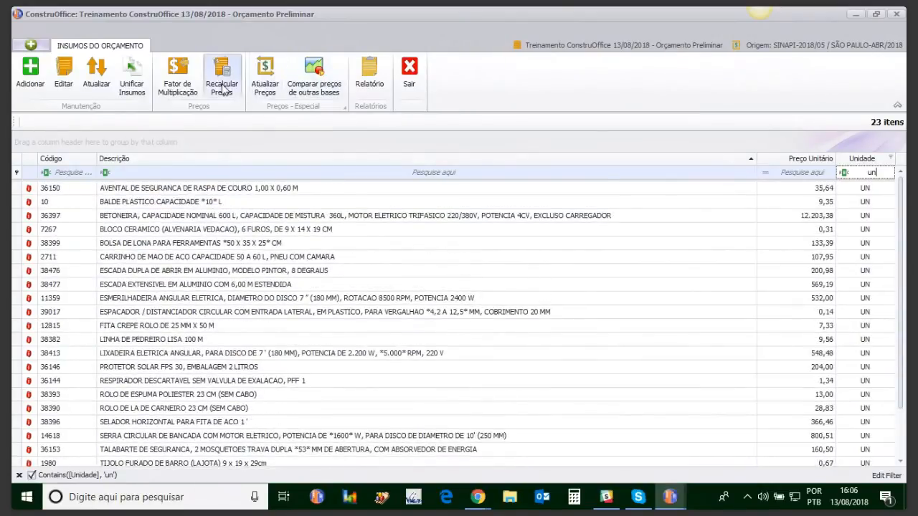
click(191, 90)
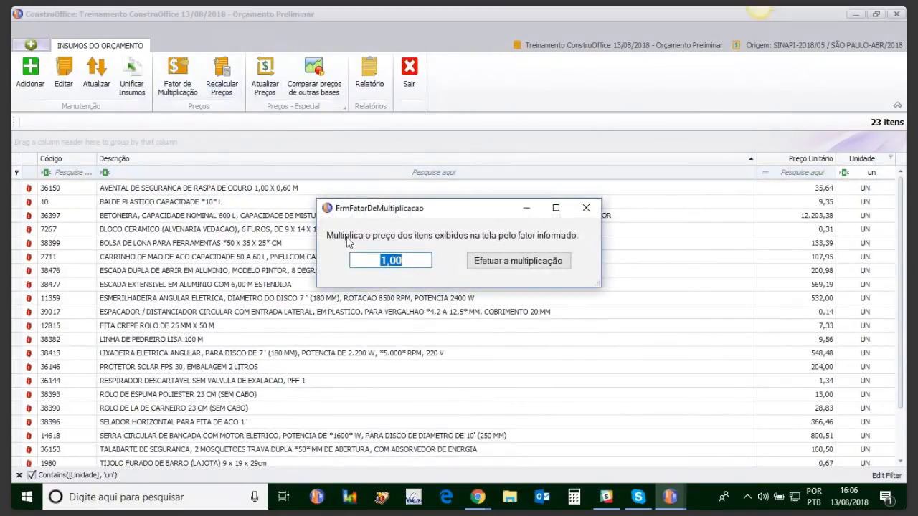
click(586, 208)
click(883, 173)
key(BackSpace)
key(BackSpace)
mouse_move(903, 214)
mouse_down()
mouse_move(905, 386)
mouse_move(896, 17)
mouse_up()
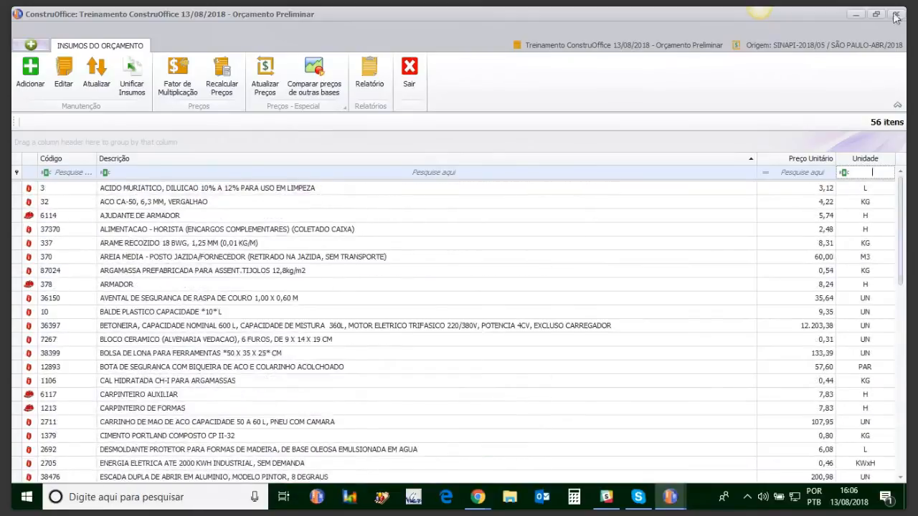
Multiply the unit prices of all budget insumos by a factor of 1,10 and recalculate the budget prices.
click(172, 79)
text(1,10)
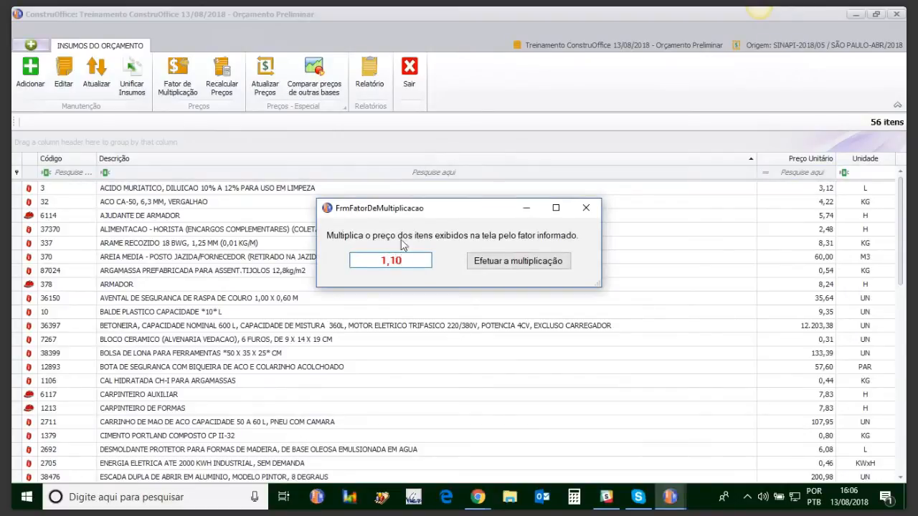
click(510, 264)
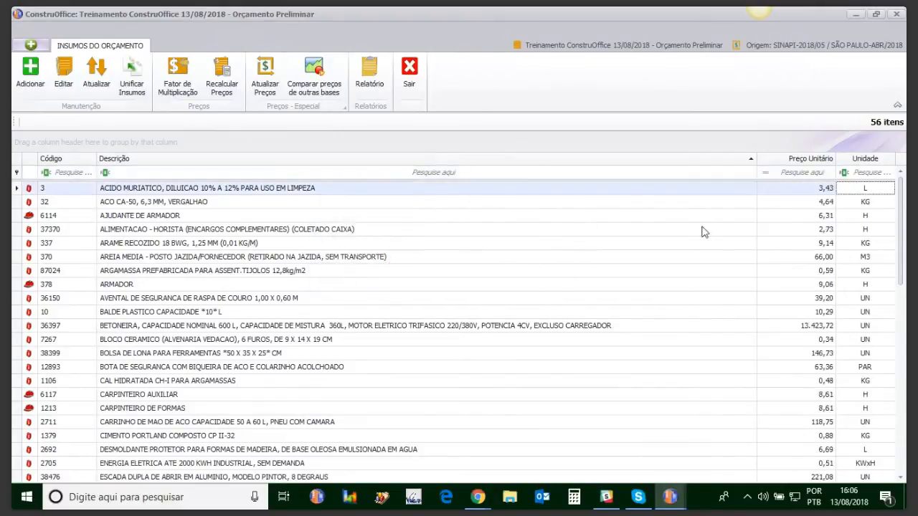
drag(902, 207, 901, 391)
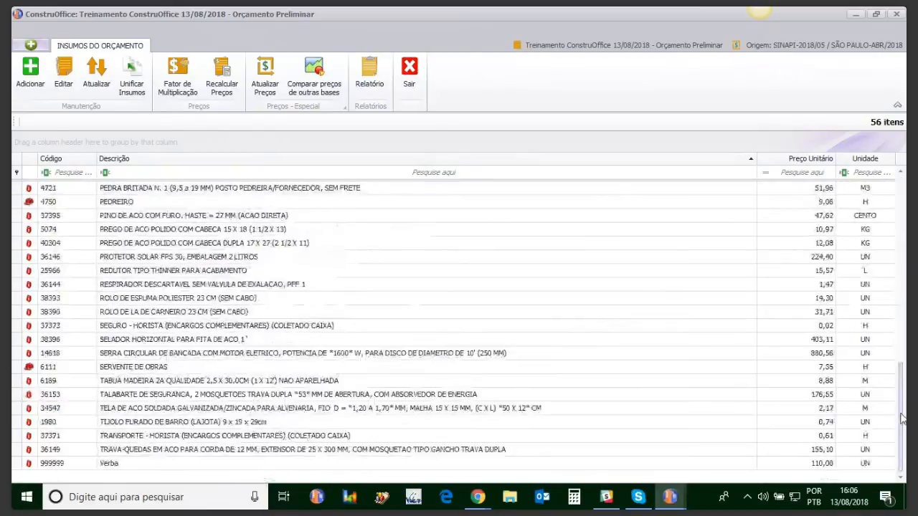
click(223, 81)
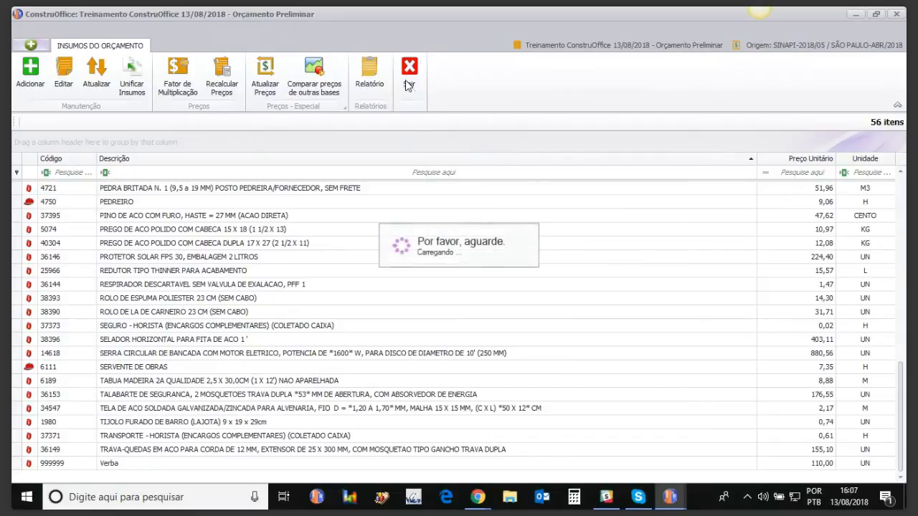
click(409, 85)
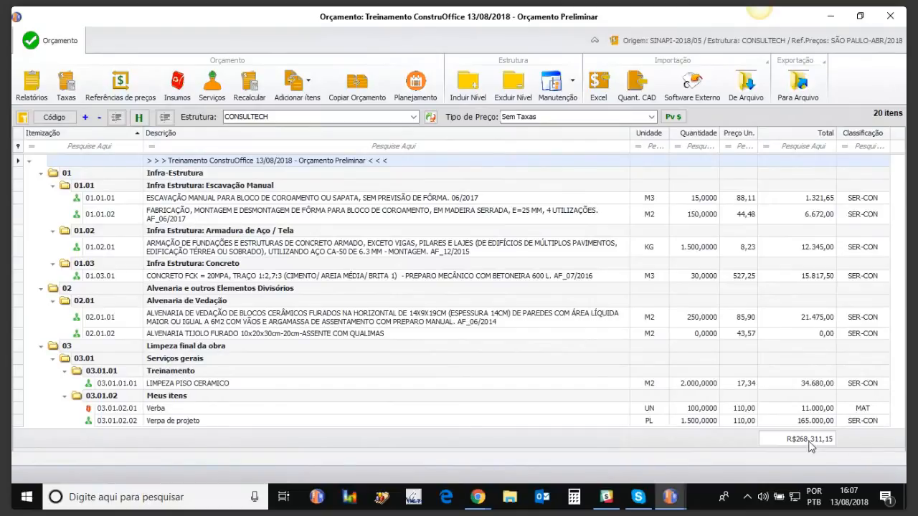
Browse the São Paulo price references under Sudeste and compare current and new insumo prices without applying an update.
click(183, 96)
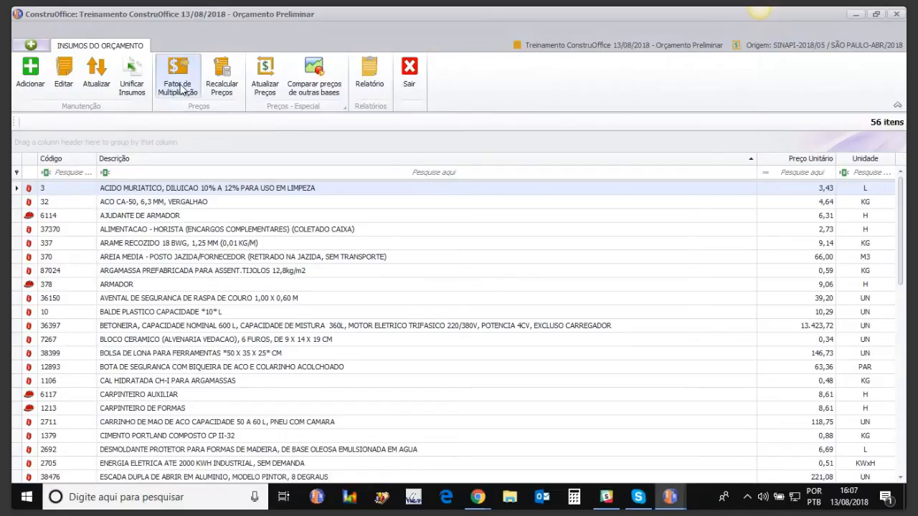
click(269, 86)
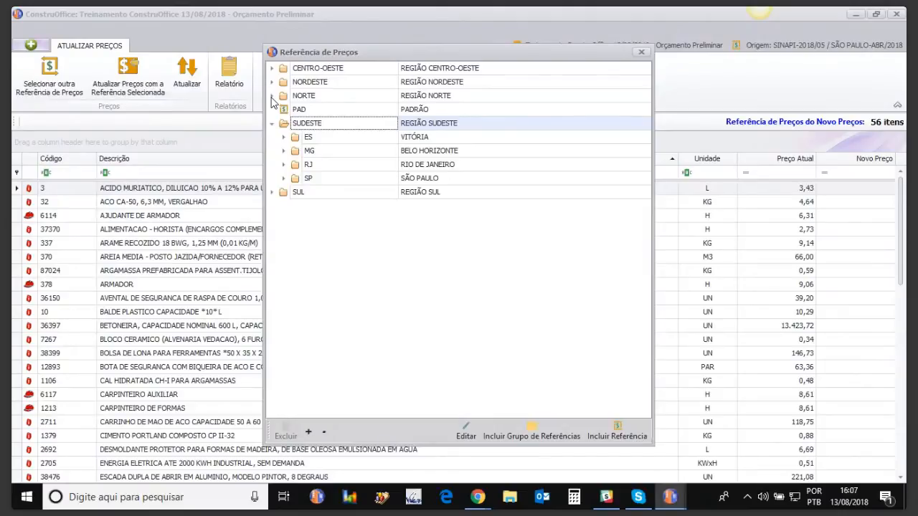
click(284, 178)
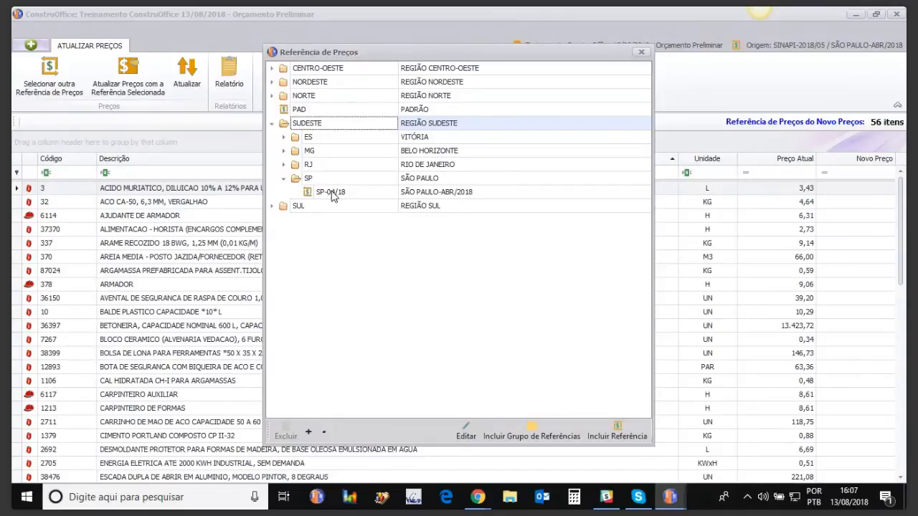
click(641, 52)
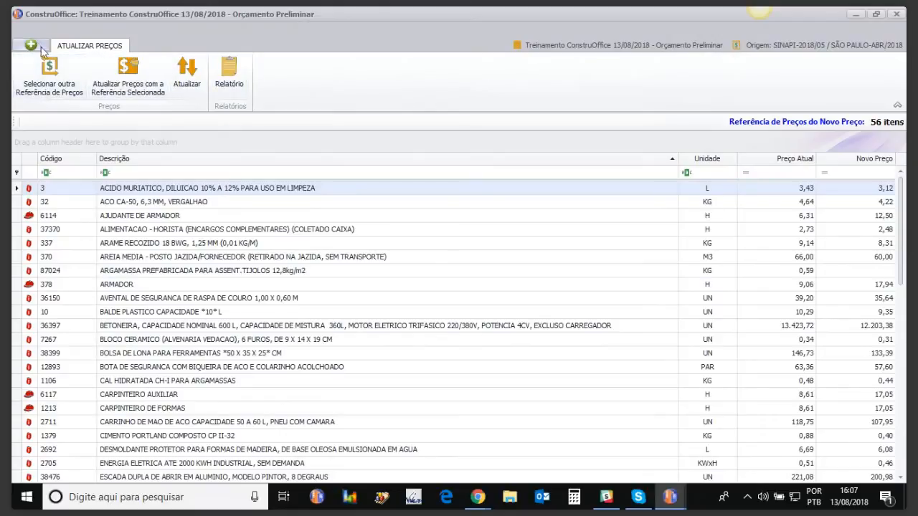
click(898, 13)
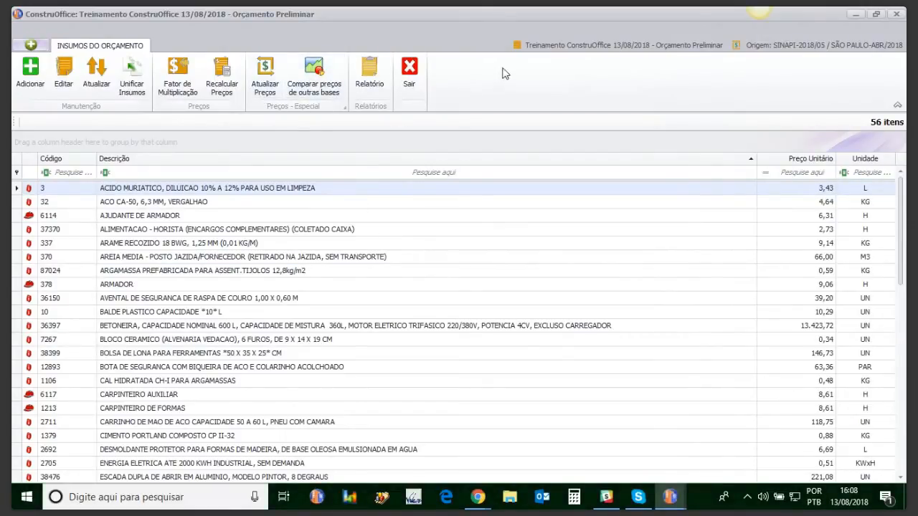
click(897, 13)
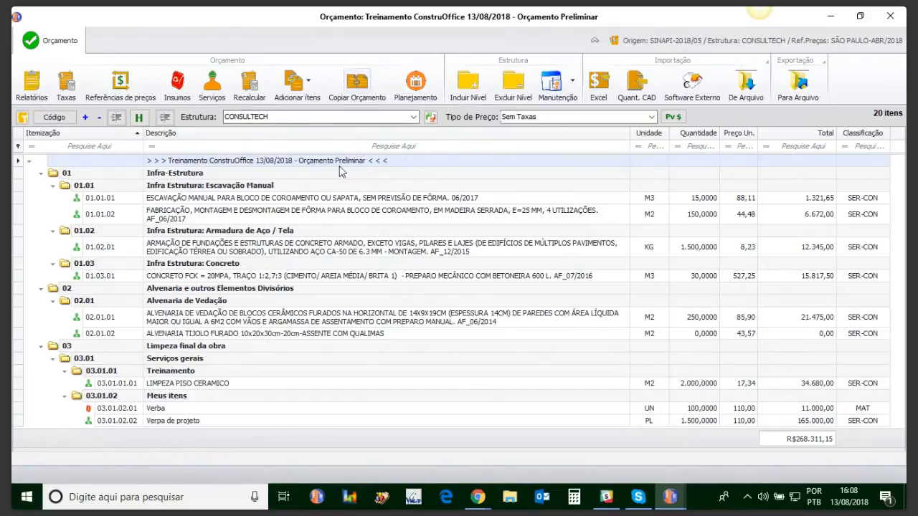
Close the budget window and reopen the SINAPI-2018/05 database in ConstruOffice.
click(896, 21)
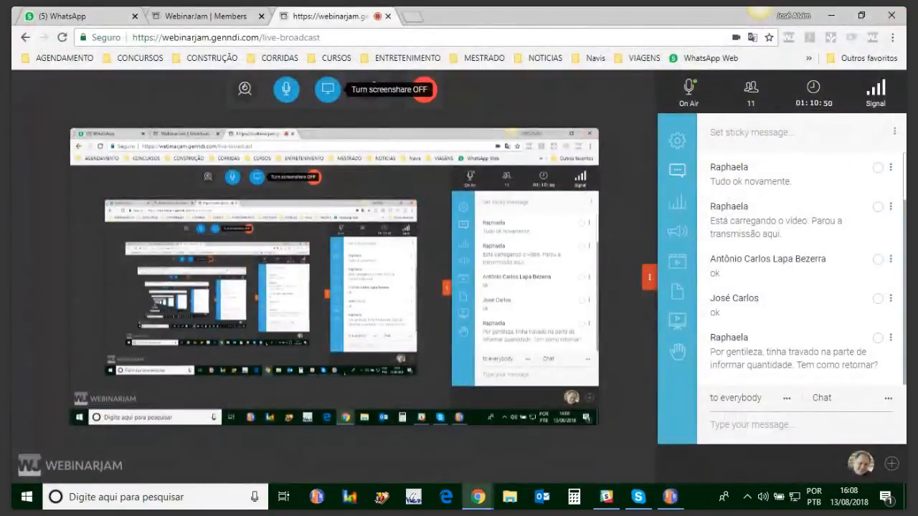
click(670, 497)
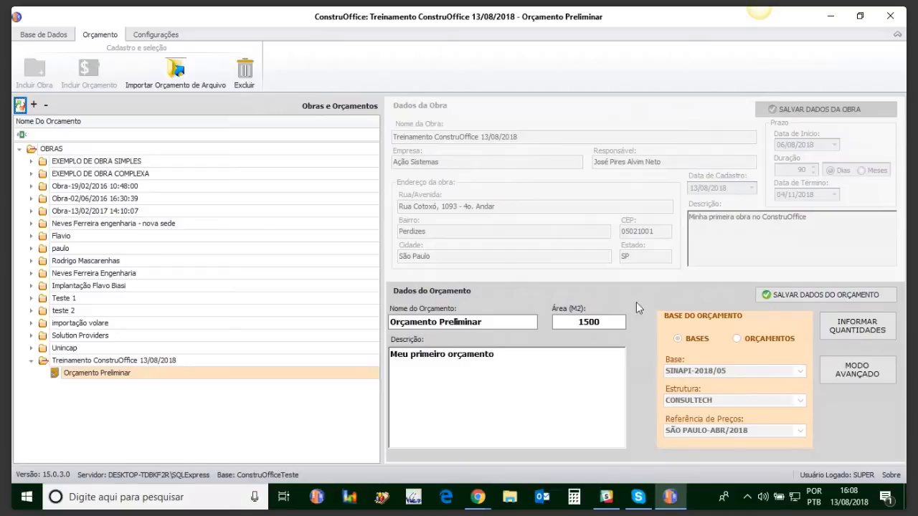
click(43, 36)
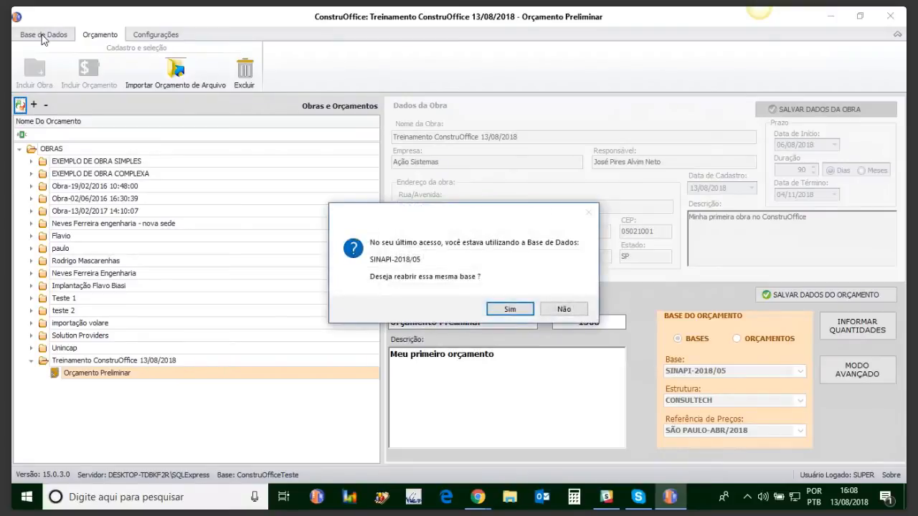
click(510, 310)
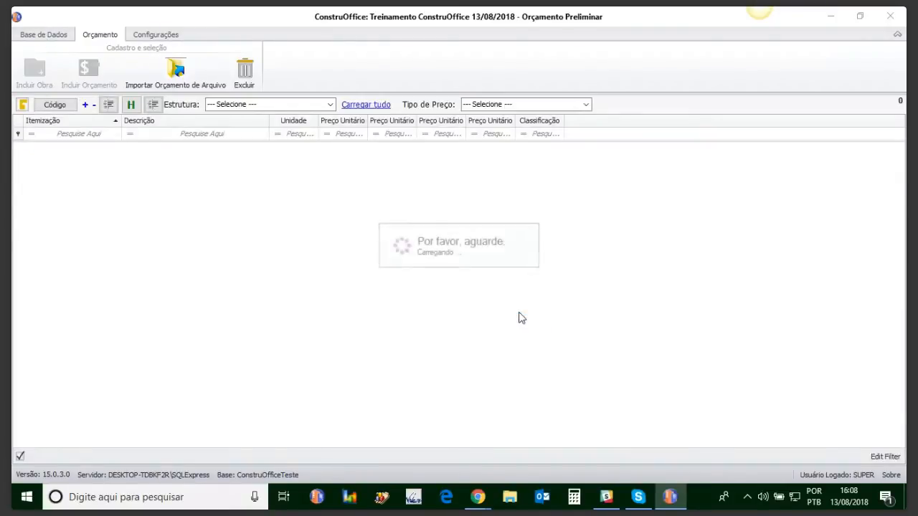
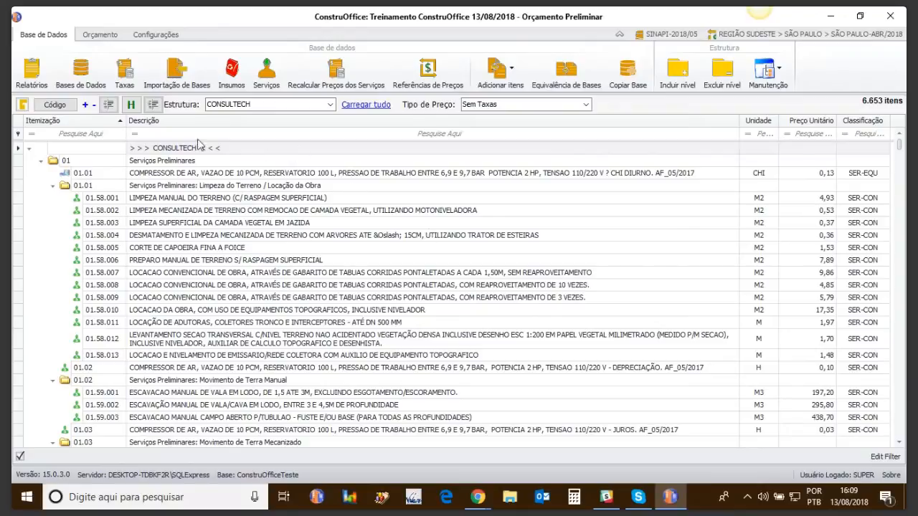
View the list of databases and the options for the BASES SOMENTE PARA LEITURA group.
click(85, 78)
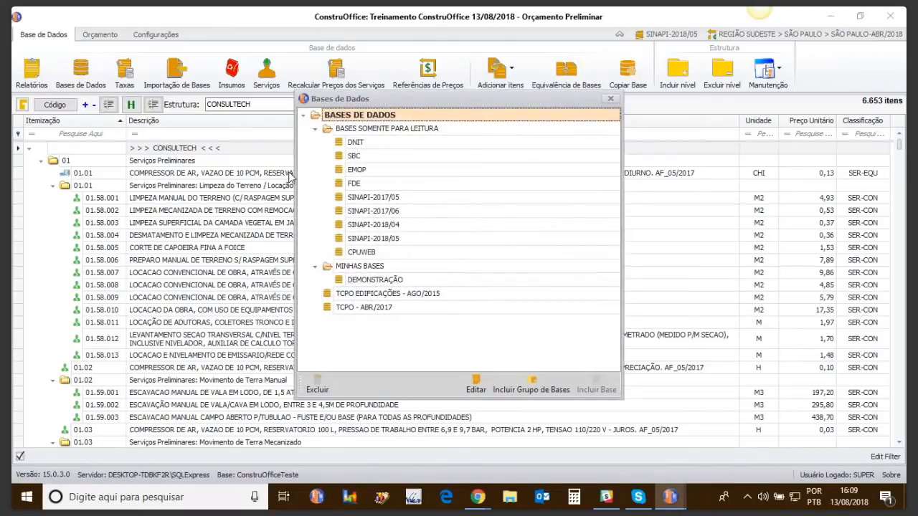
click(360, 132)
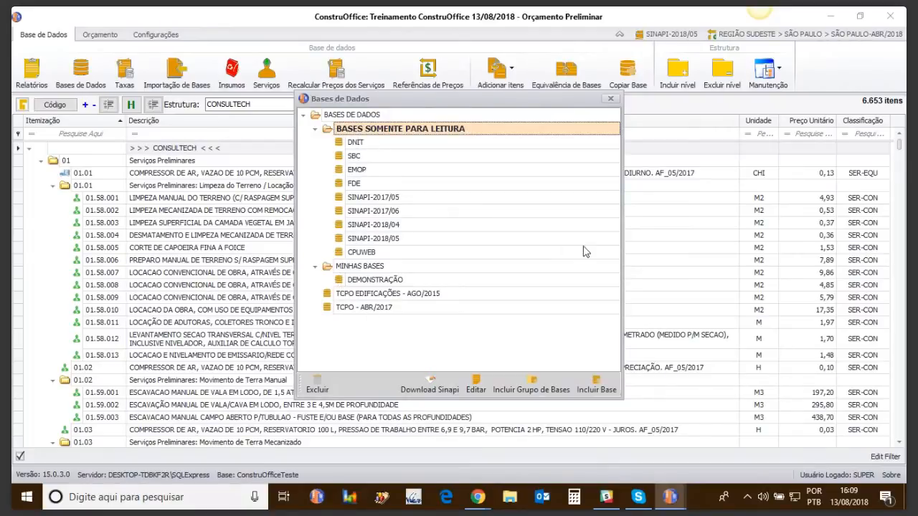
click(610, 98)
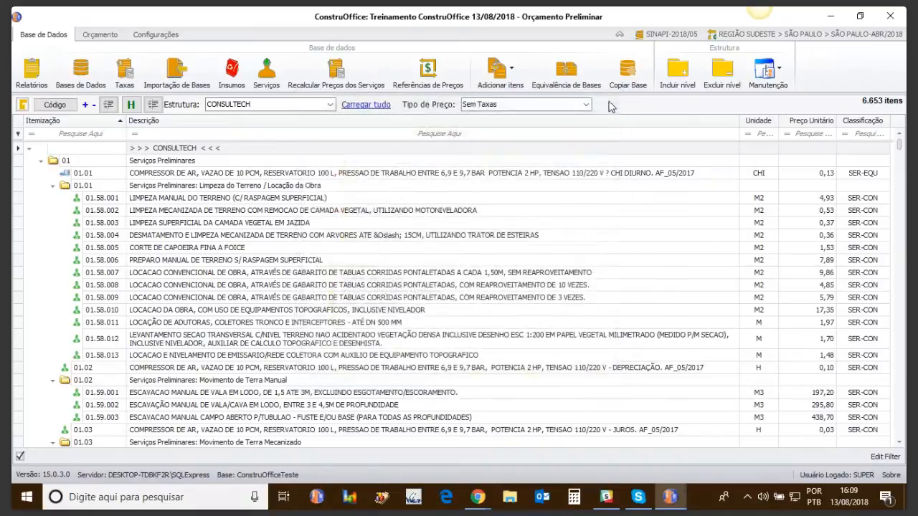
Try to download a SINAPI database into the BASES SOMENTE PARA LEITURA group.
click(81, 72)
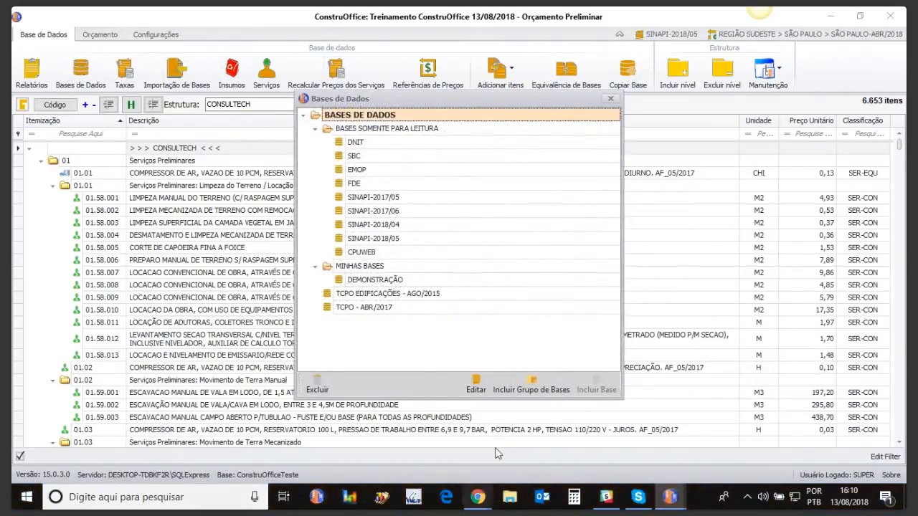
click(373, 131)
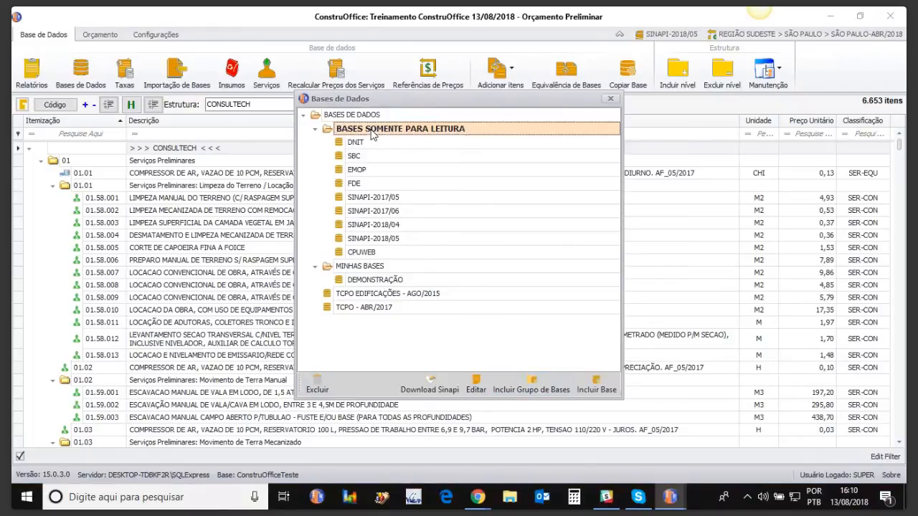
click(428, 389)
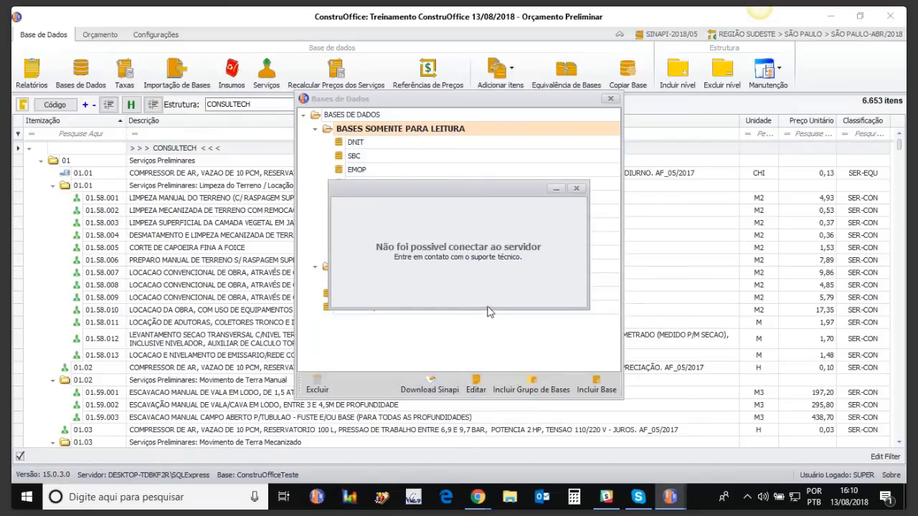
click(578, 189)
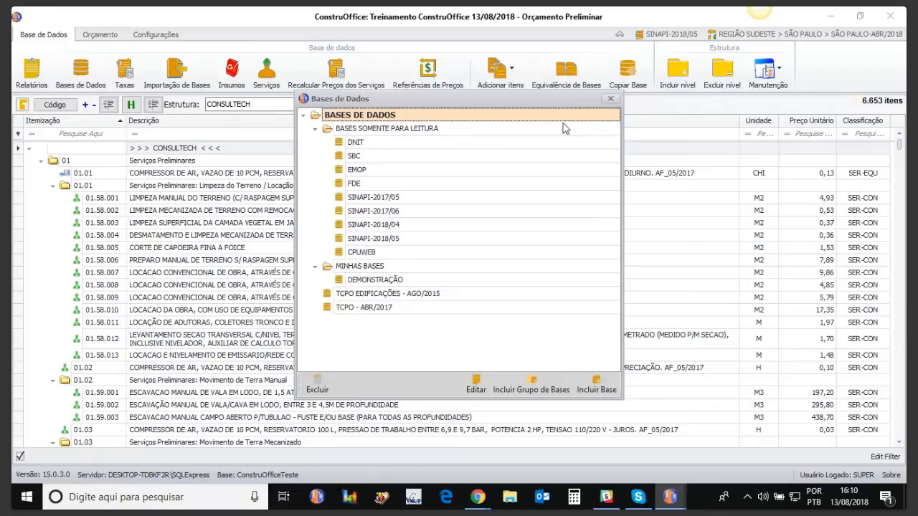
click(610, 98)
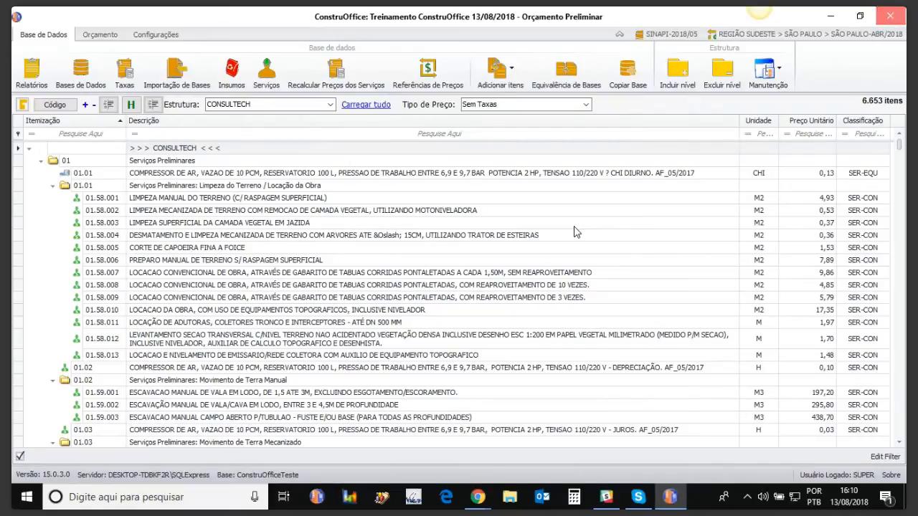
Restart ConstruOffice and try to log in as user super with the account password in Portuguese.
click(891, 16)
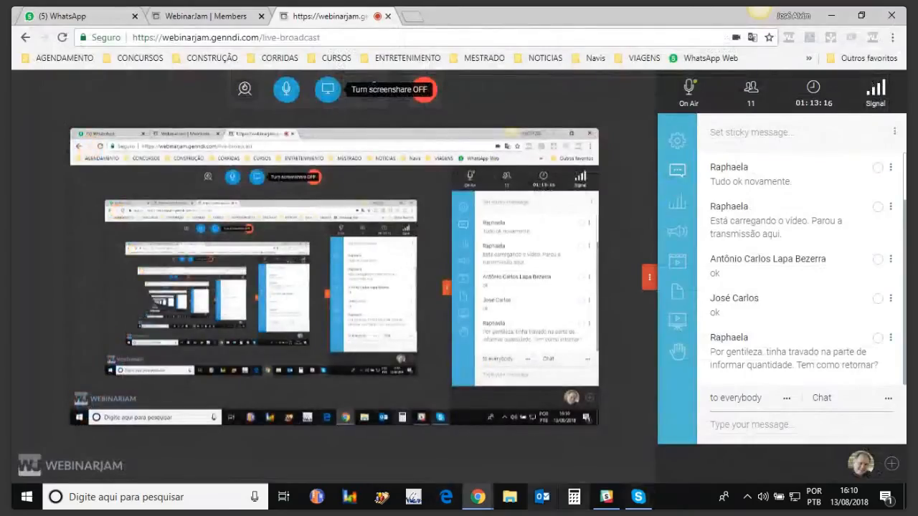
click(317, 497)
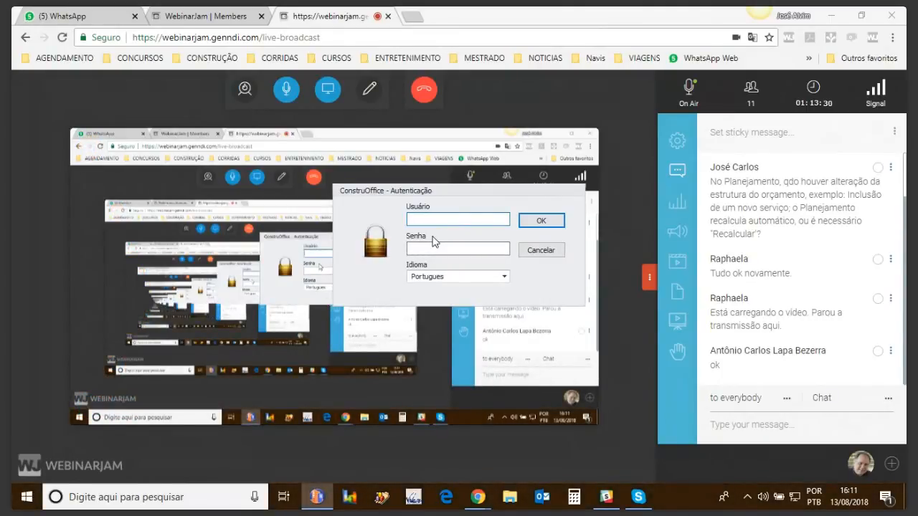
text(super)
key(Tab)
text(***)
click(433, 223)
click(311, 218)
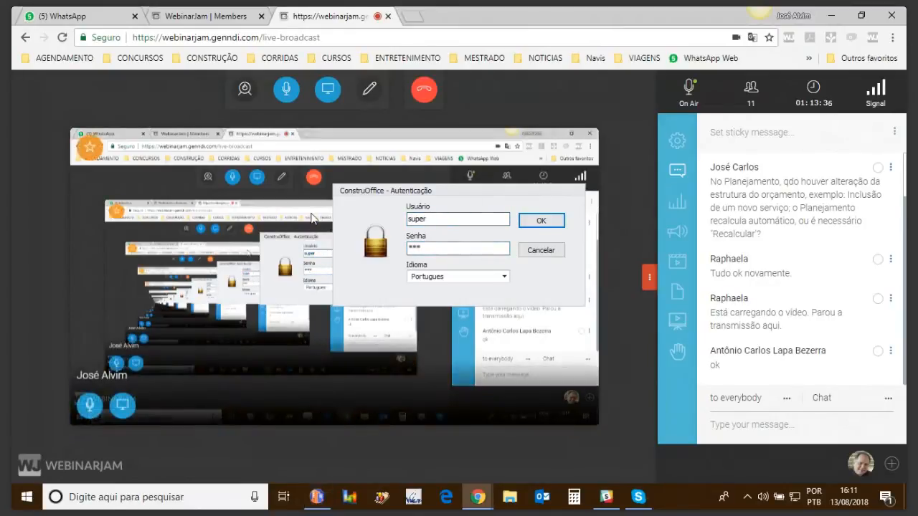
click(441, 248)
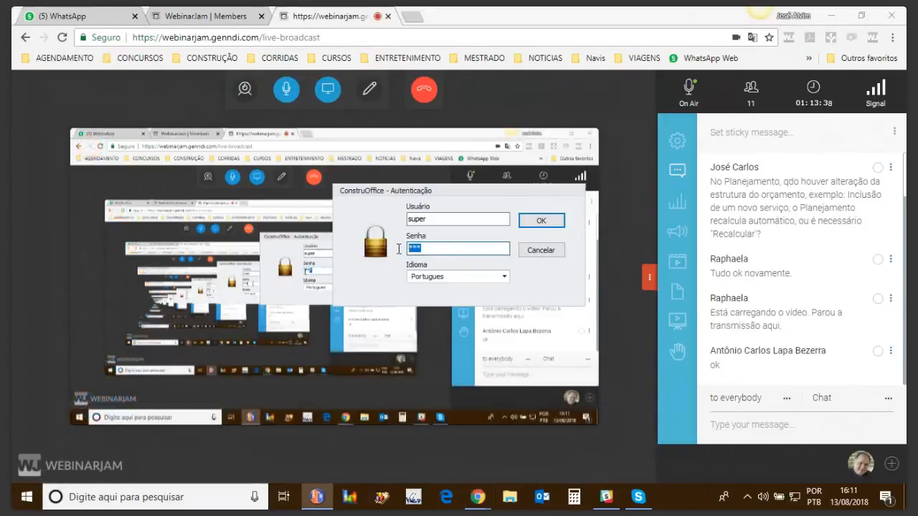
click(532, 221)
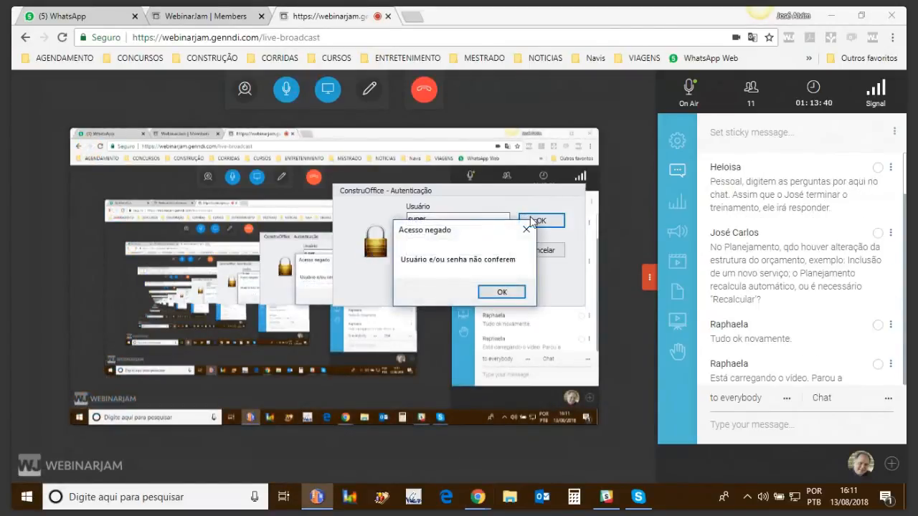
Re-enter the account password for user super, log in and reopen the SINAPI-2018/05 database.
click(503, 292)
key(shift+Tab)
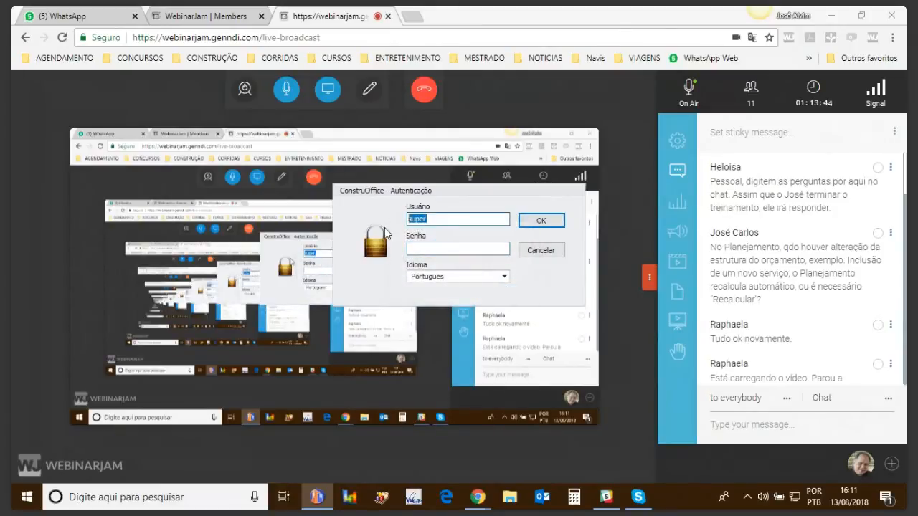
click(407, 250)
text(****)
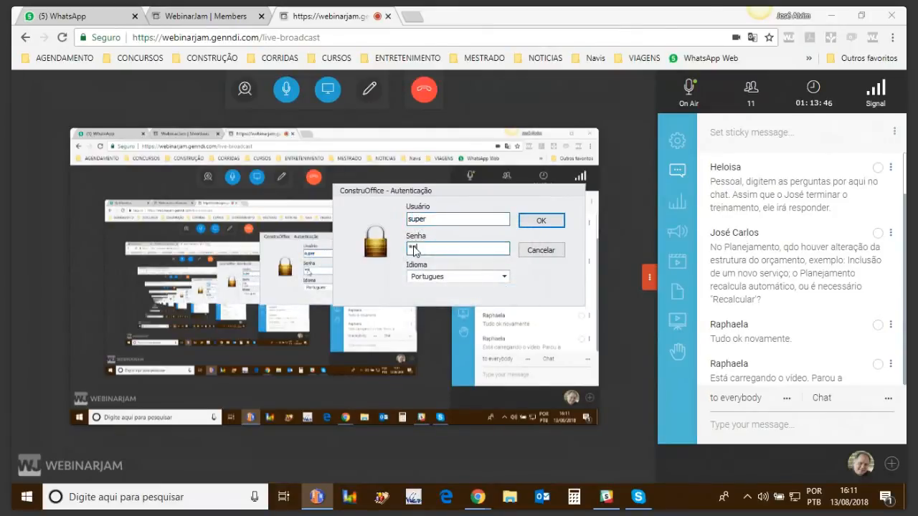
click(541, 221)
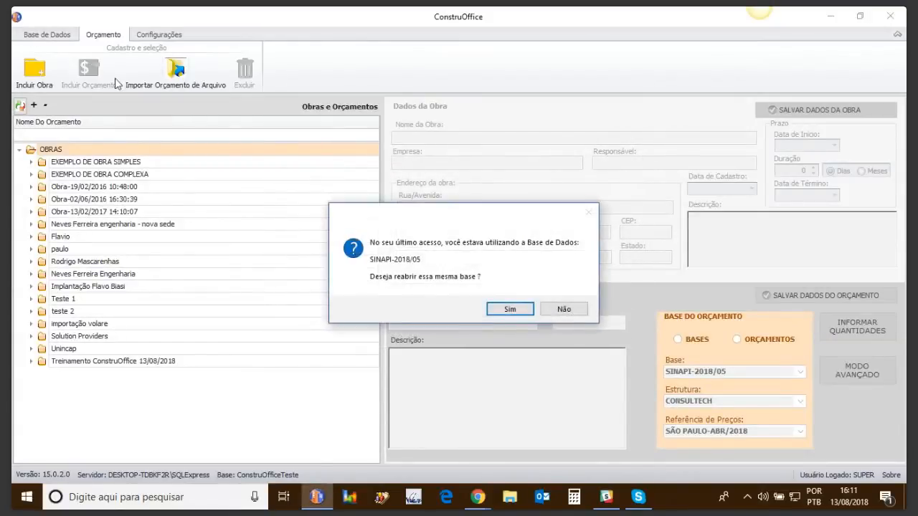
click(509, 311)
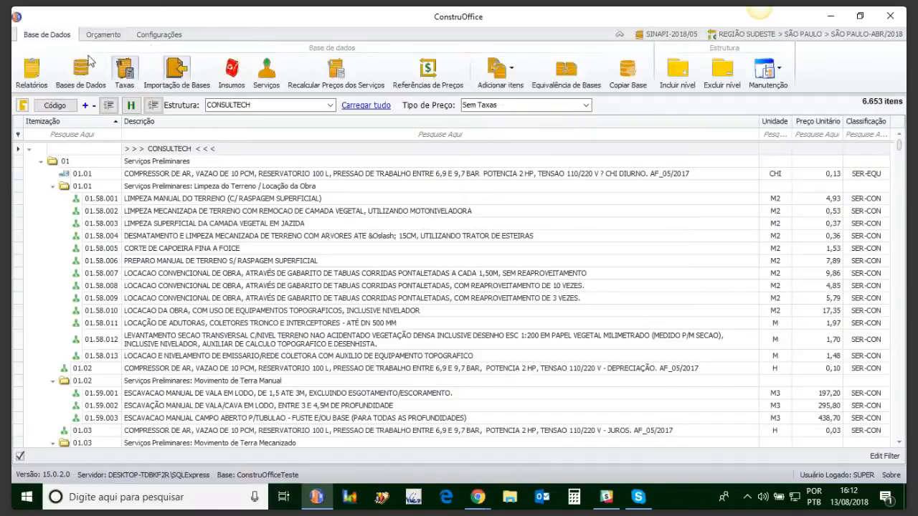
Retry the SINAPI download for the BASES SOMENTE PARA LEITURA group and close the database list.
click(82, 71)
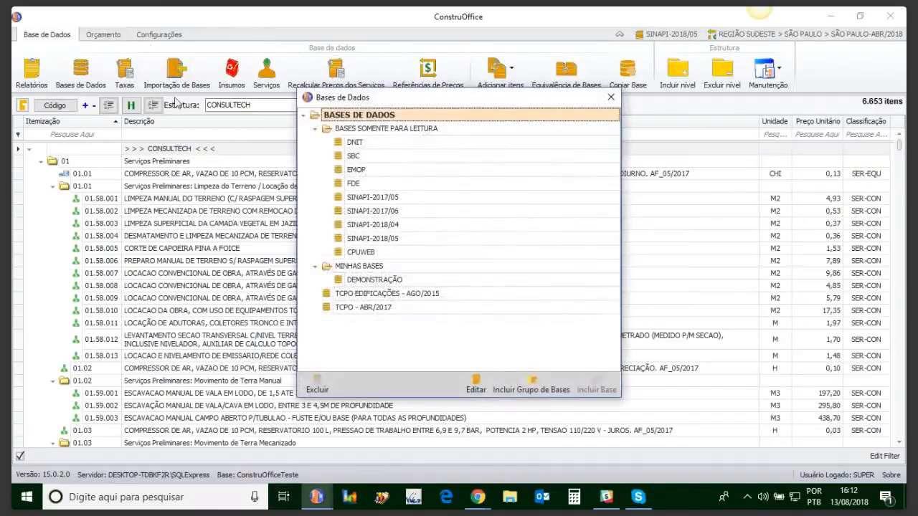
click(370, 131)
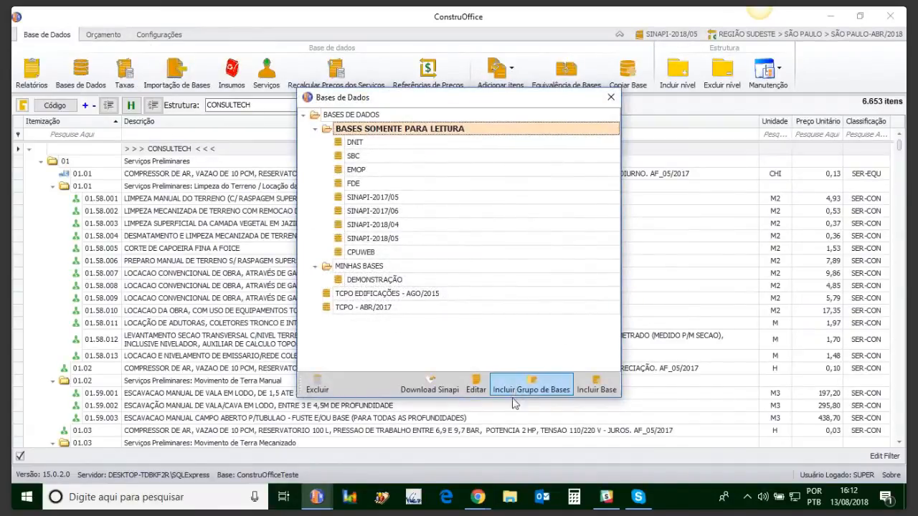
click(440, 386)
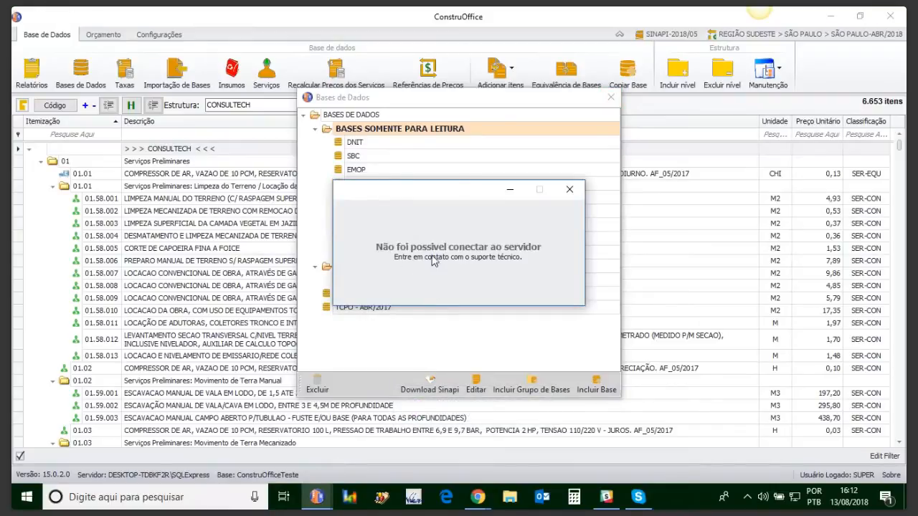
click(571, 191)
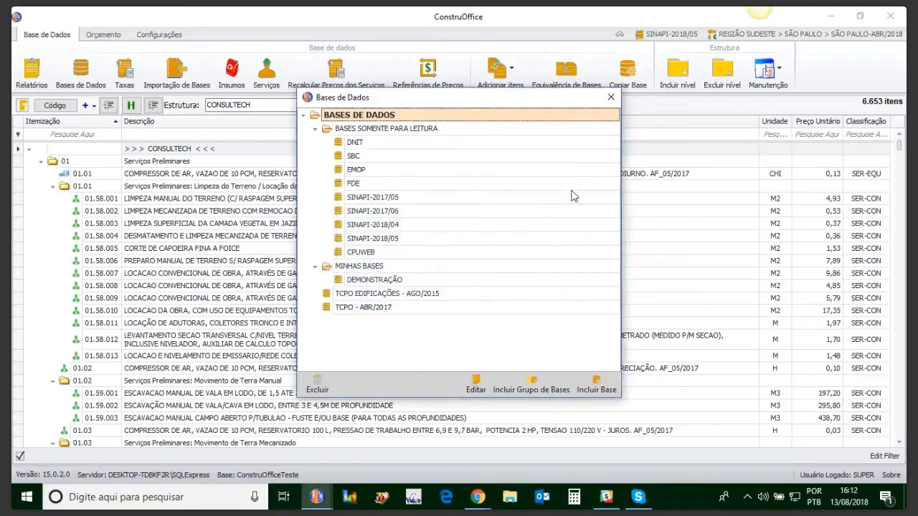
click(610, 98)
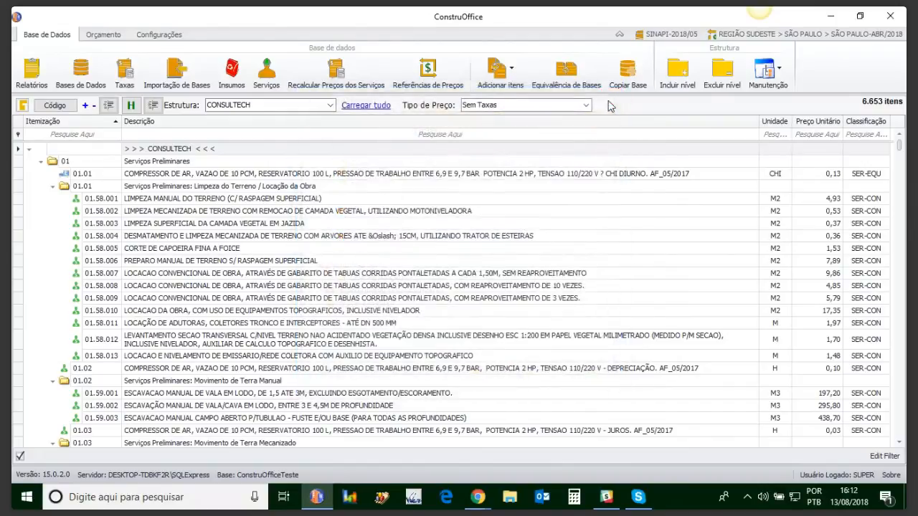
View the Orçamento Preliminar budget of Treinamento ConstruOffice 13/08/2018 and close its window.
click(103, 34)
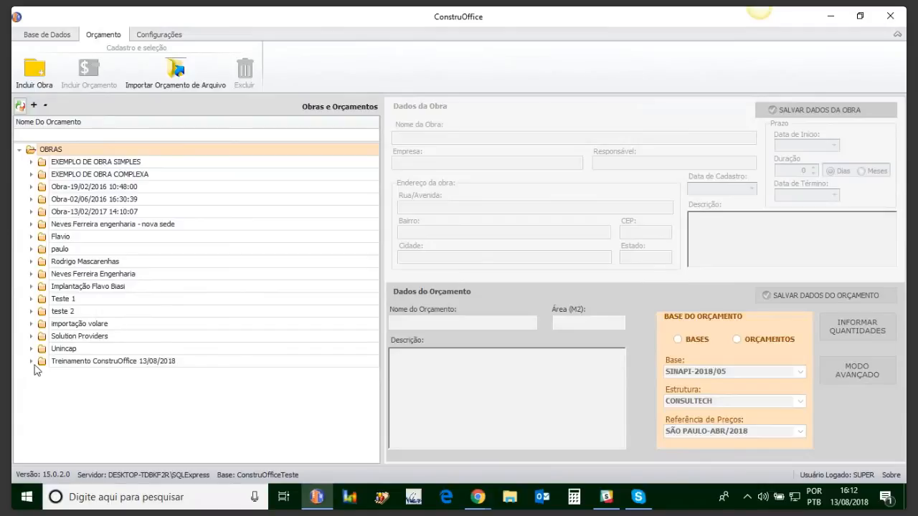
click(31, 361)
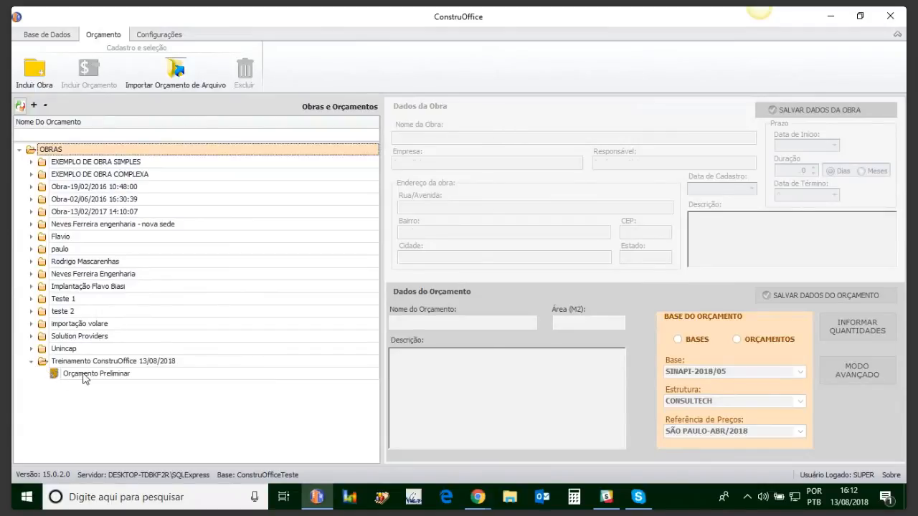
click(82, 374)
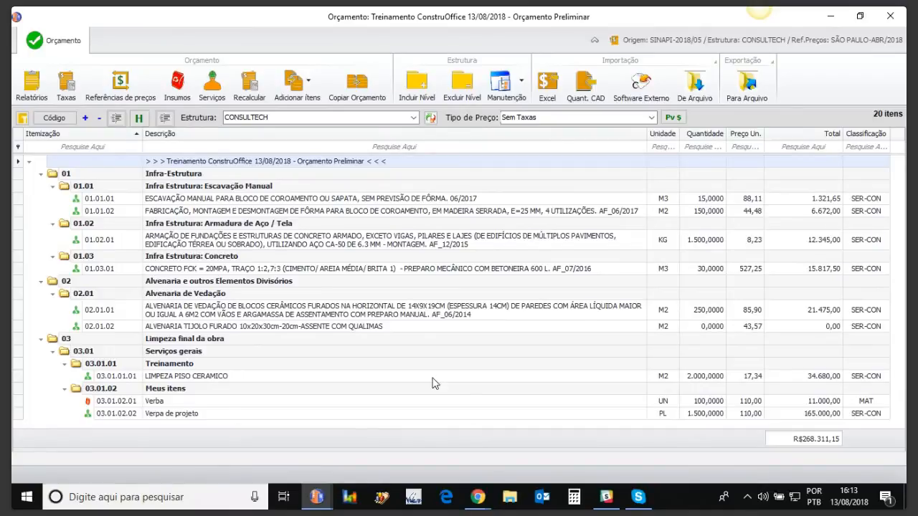
click(890, 16)
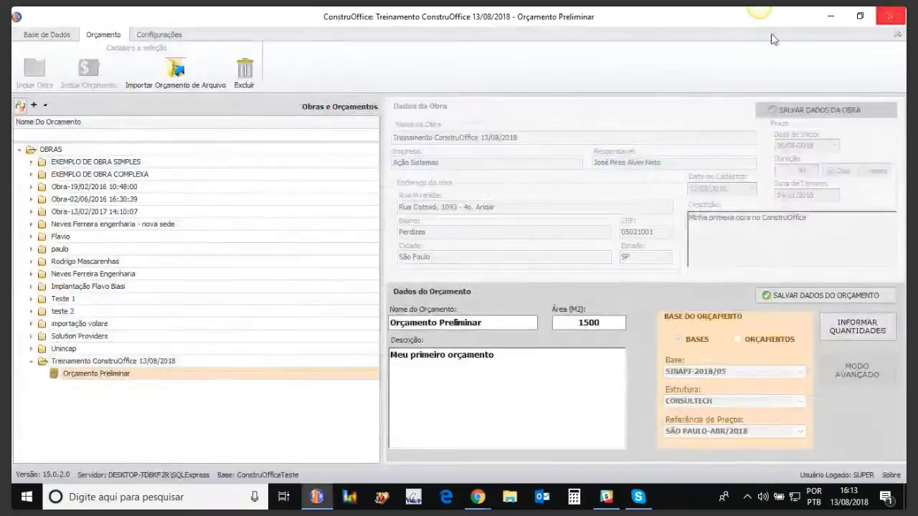
Browse the database's price references for MG under Sudeste and PB under Nordeste.
click(53, 35)
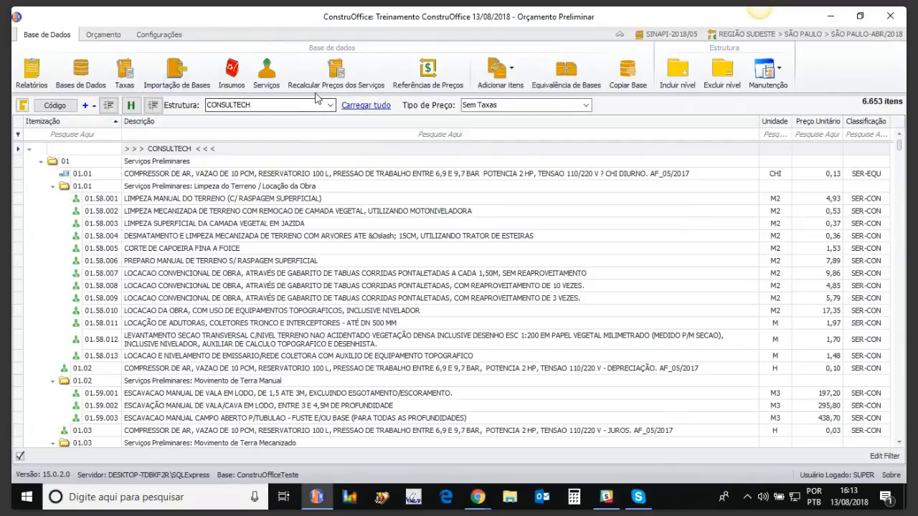
click(428, 69)
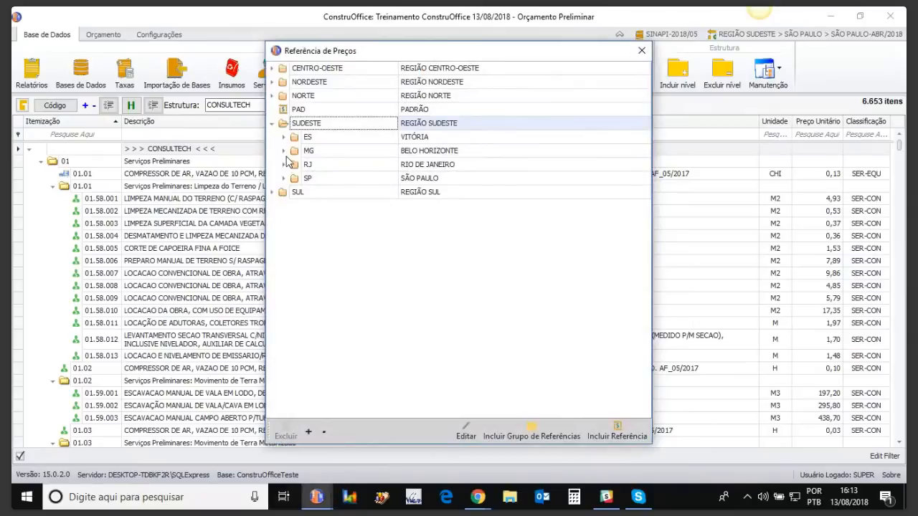
click(285, 152)
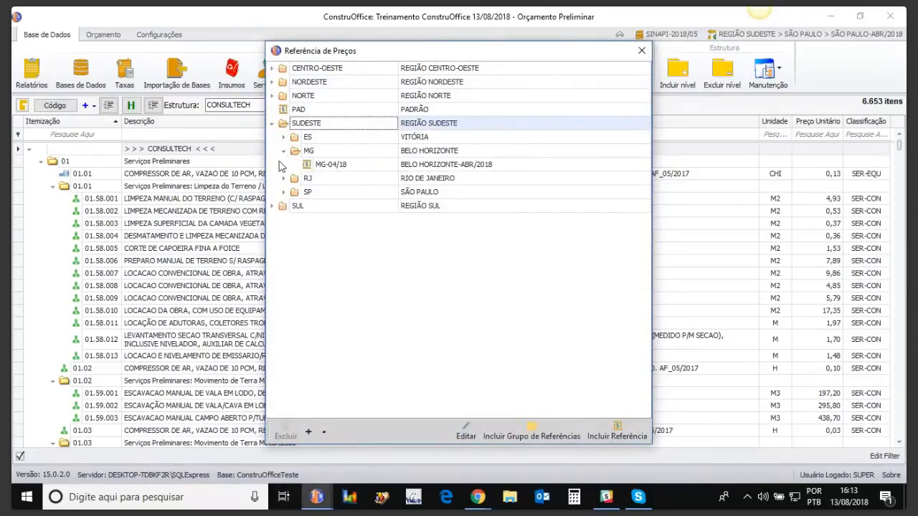
click(331, 157)
click(335, 164)
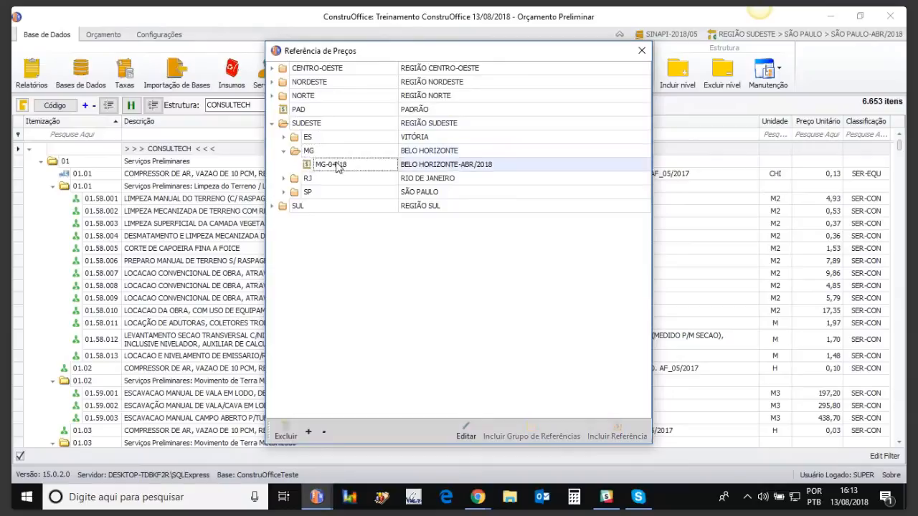
click(274, 83)
click(283, 151)
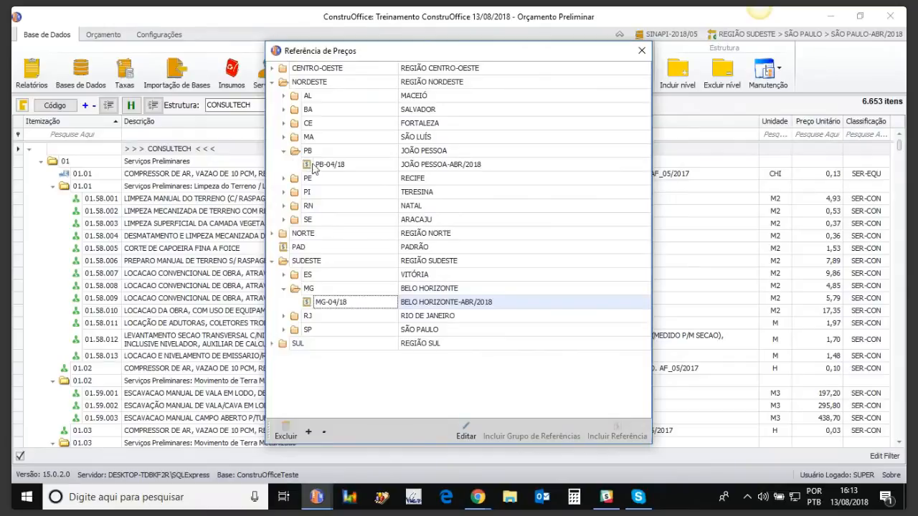
click(641, 51)
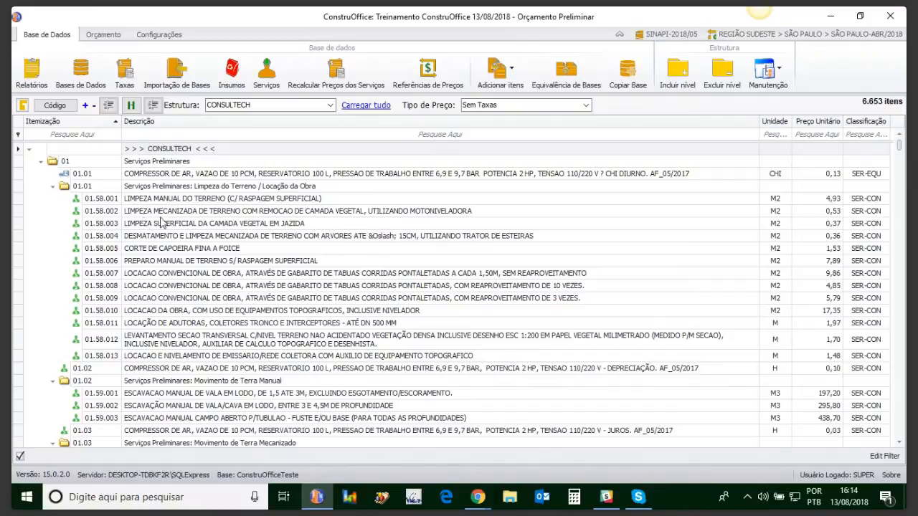
Open the security settings for users and their database and budget permissions.
click(97, 36)
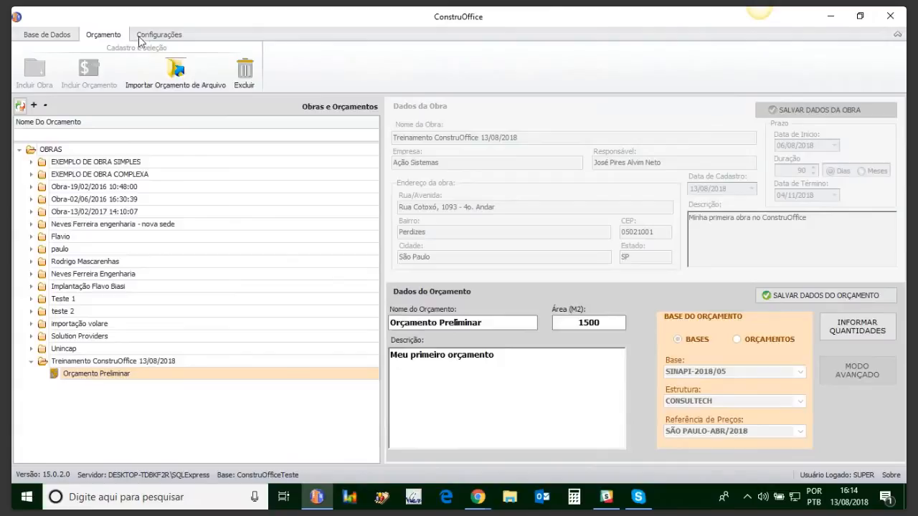
click(142, 34)
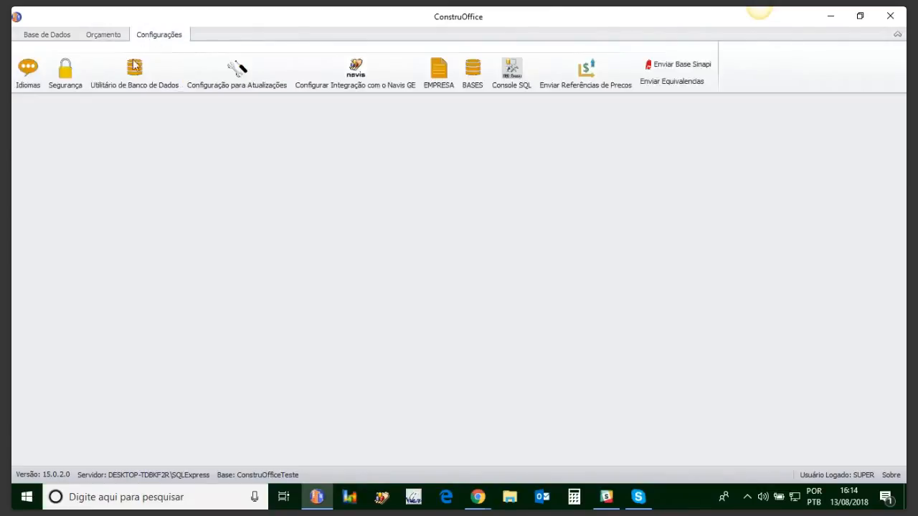
click(67, 76)
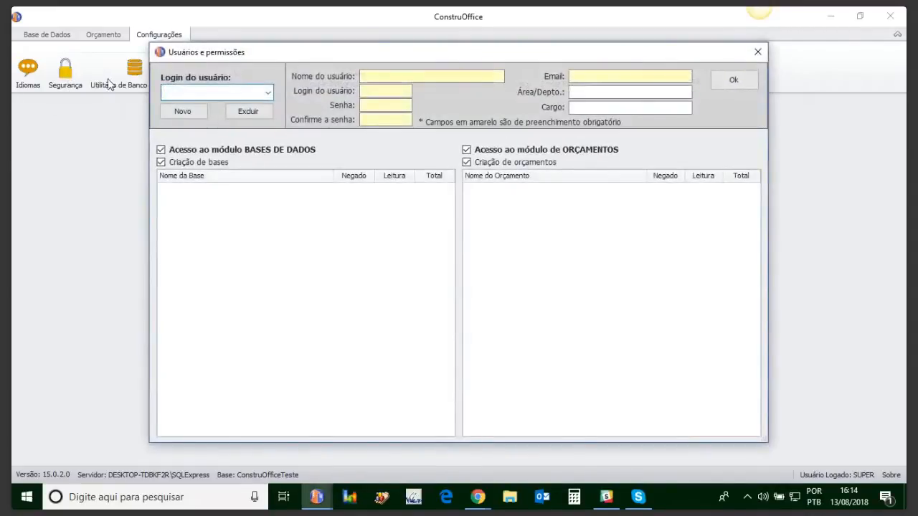
Select the Admin login, enter its password in the Senha and Confirme a senha fields, and save the user.
click(264, 96)
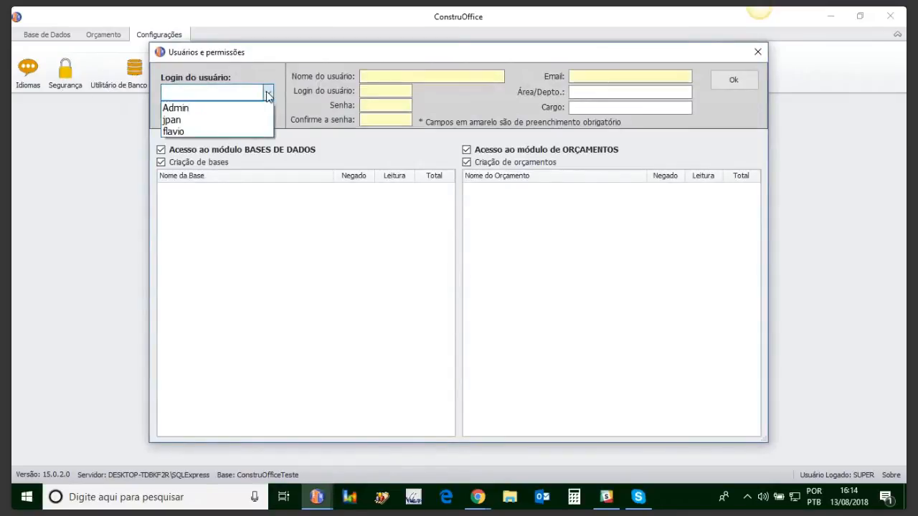
click(177, 109)
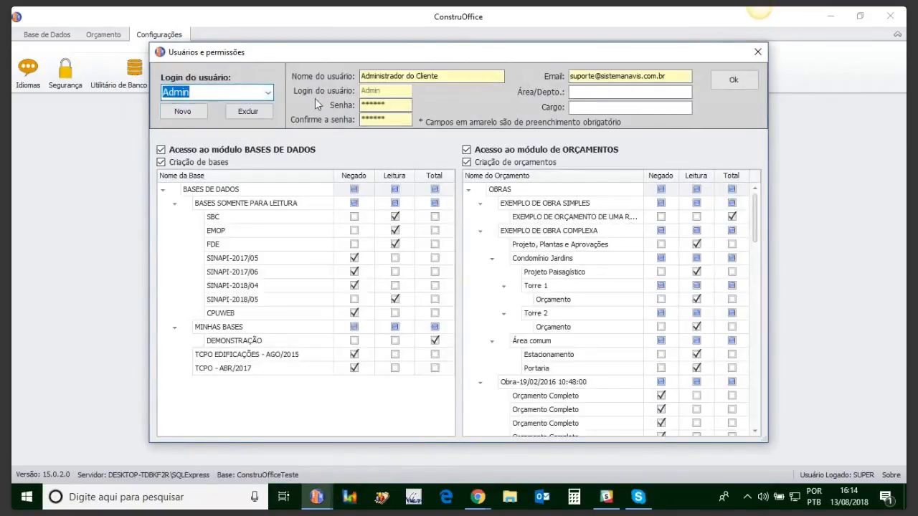
click(391, 105)
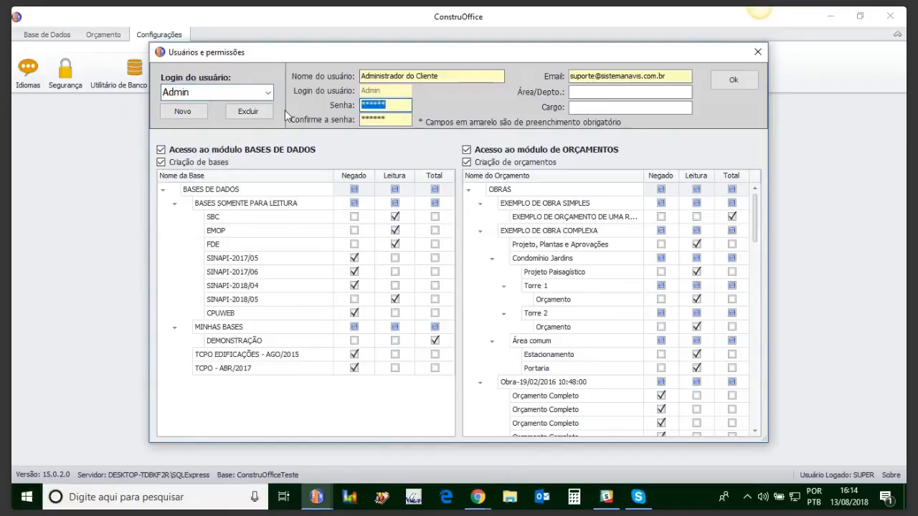
text(123456)
double_click(367, 119)
text(12345)
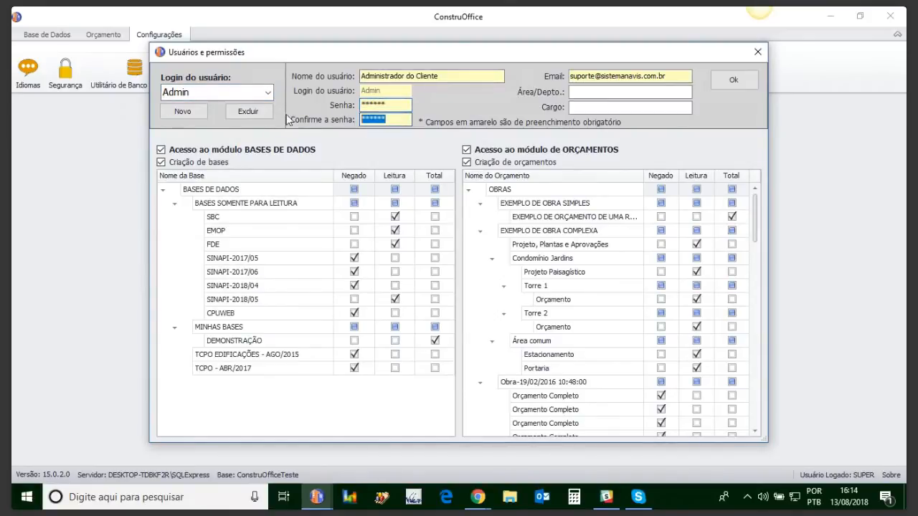
text(6)
click(721, 84)
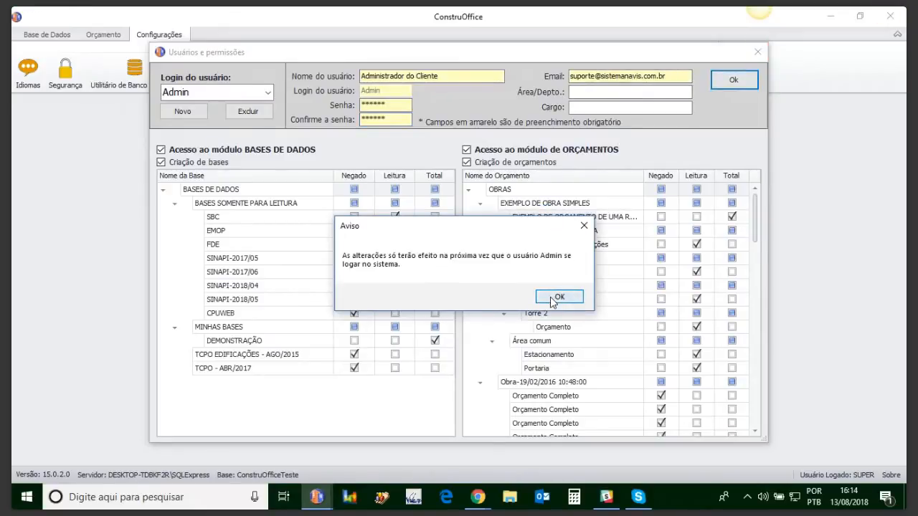
click(560, 297)
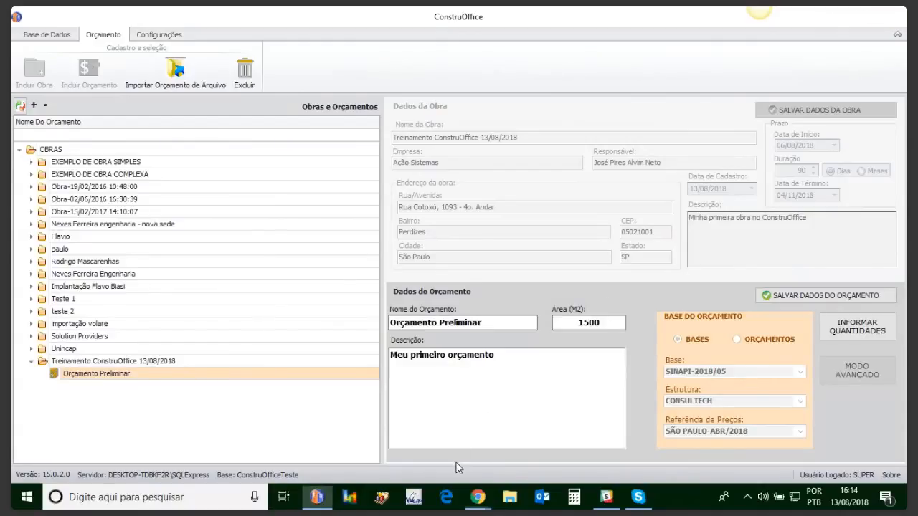
Switch to File Explorer, launch ConstruOffice.exe from C:\ConstruOfficePlanejamento, and sign in as admin with the account password in Portugues.
click(316, 497)
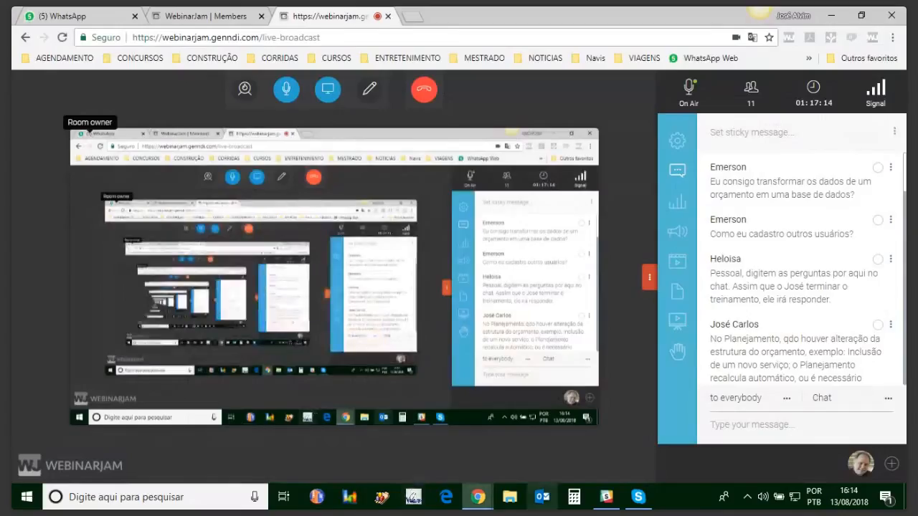
click(510, 498)
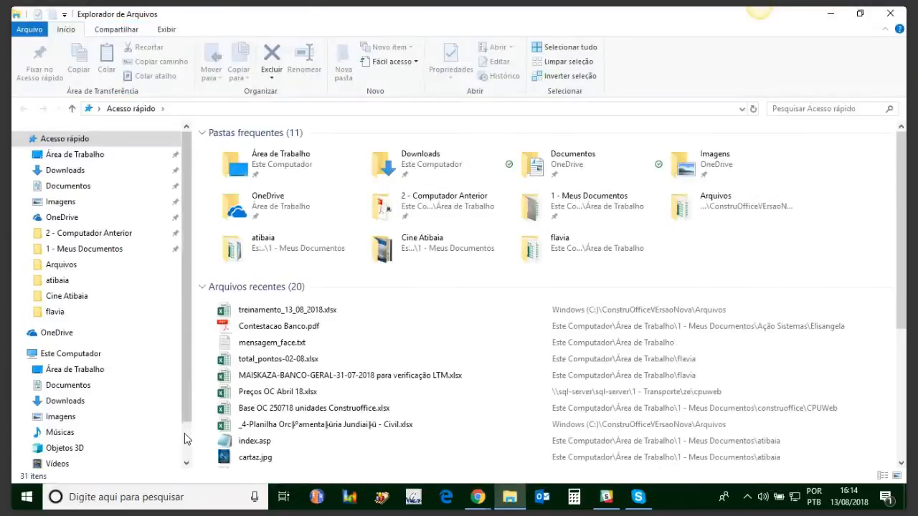
scroll(115, 409, down, 2)
click(65, 423)
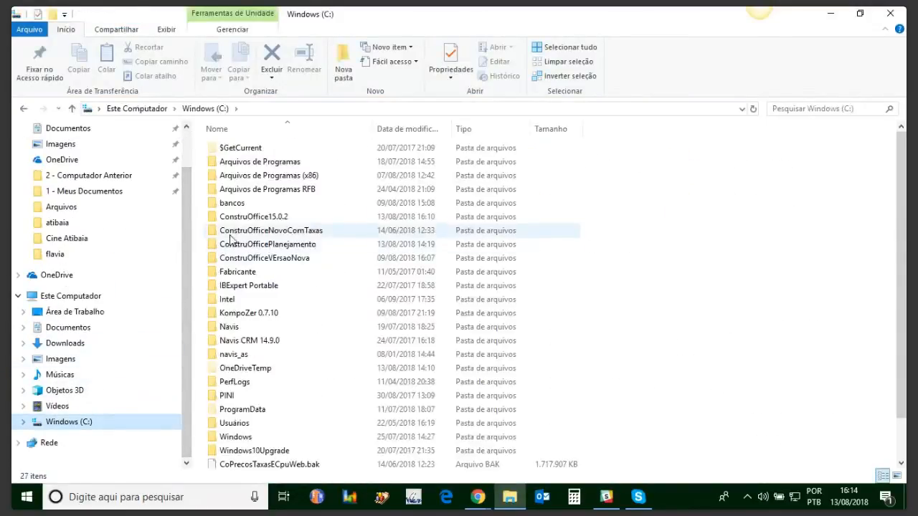
click(282, 247)
double_click(284, 248)
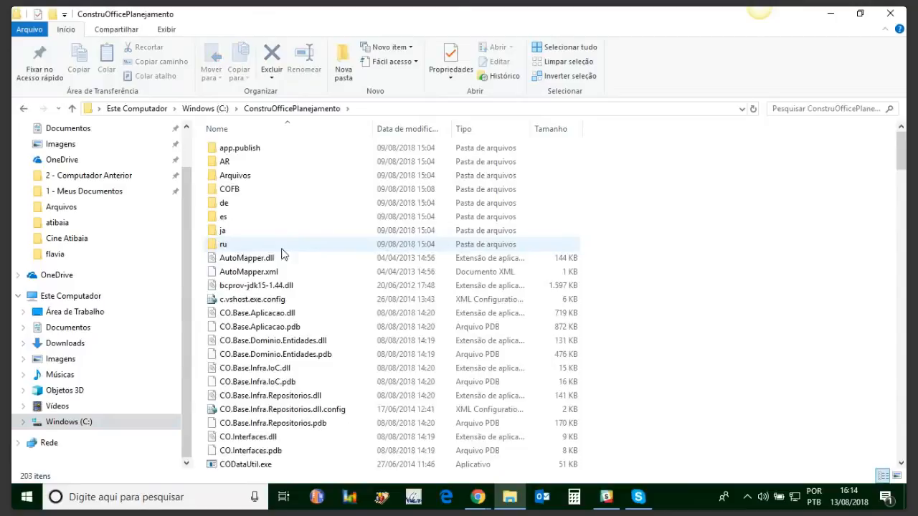
scroll(394, 294, down, 8)
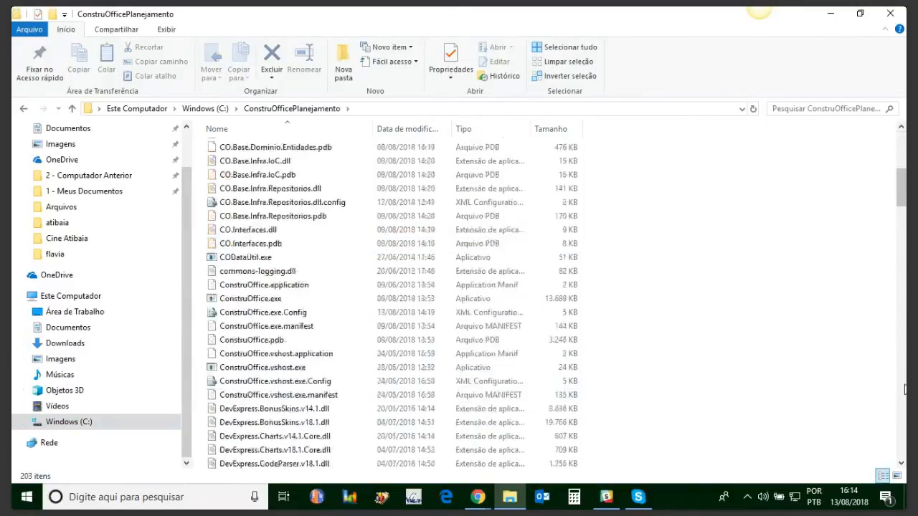
click(255, 188)
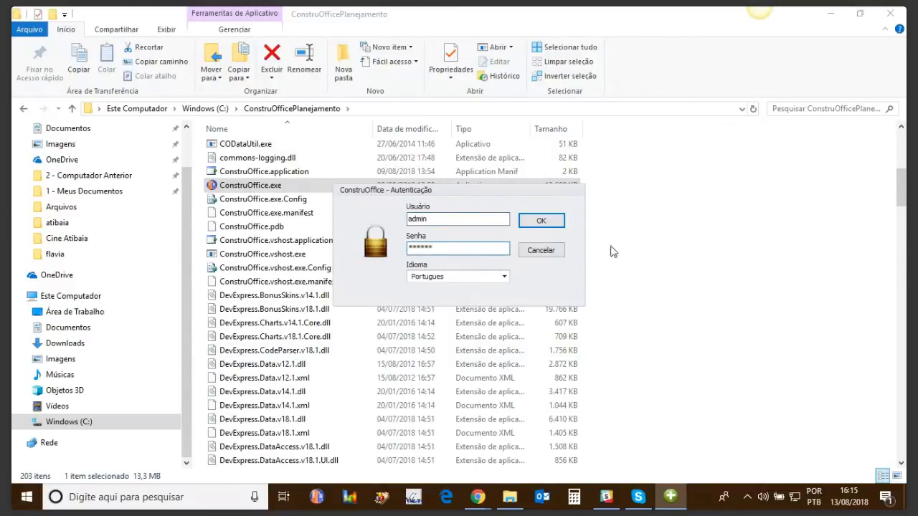
click(544, 222)
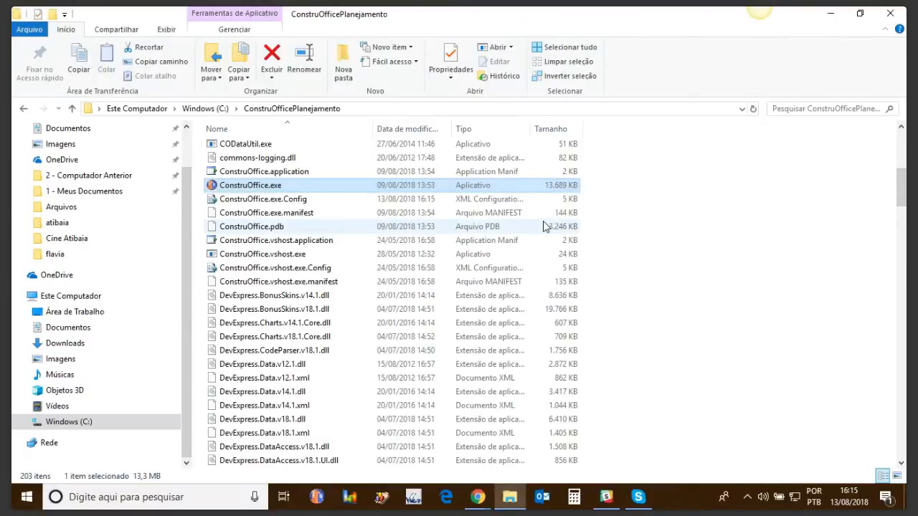
Bring the newly started ConstruOffice to the front and open its user and permission settings.
click(832, 13)
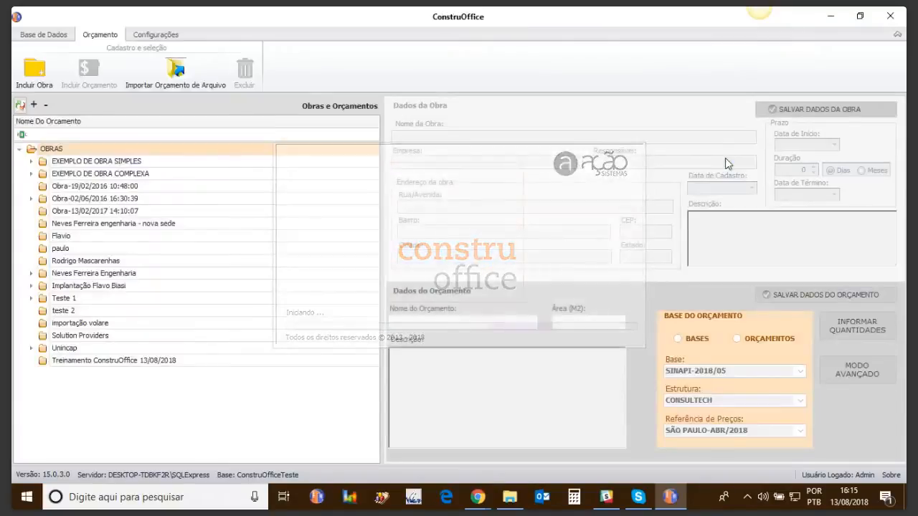
click(670, 498)
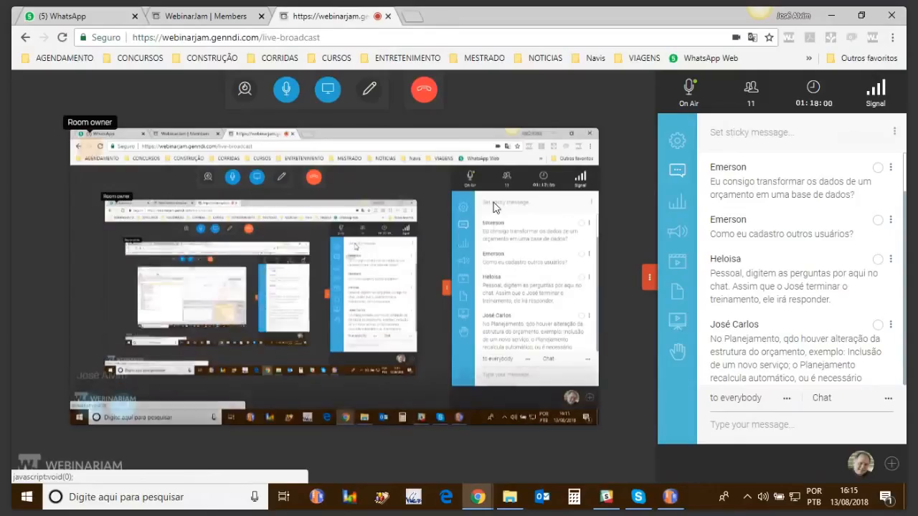
click(670, 497)
click(154, 34)
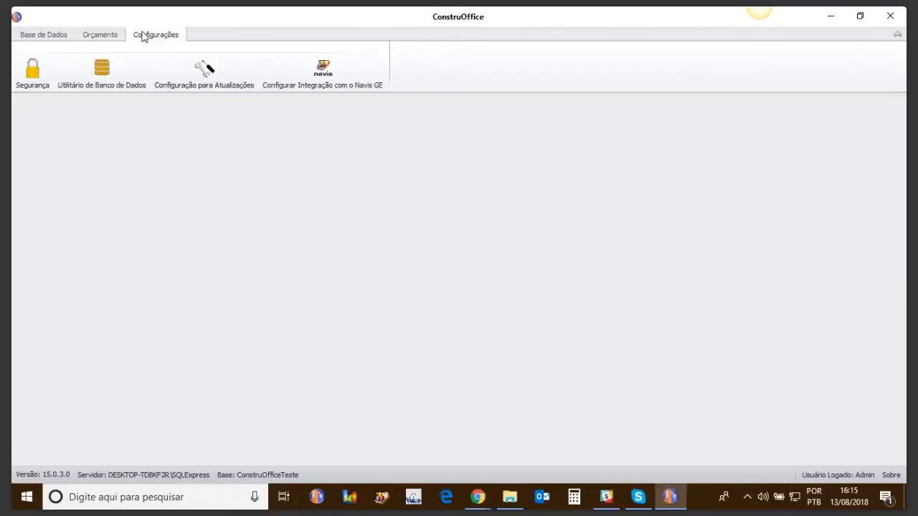
click(30, 76)
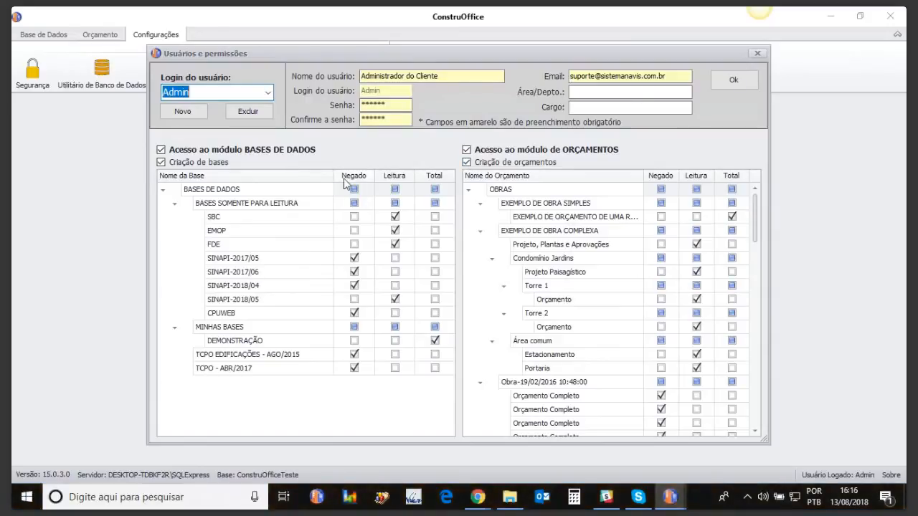
Give the second listed user access to the BASES DE DADOS module with Total permission on SBC, and save.
click(268, 92)
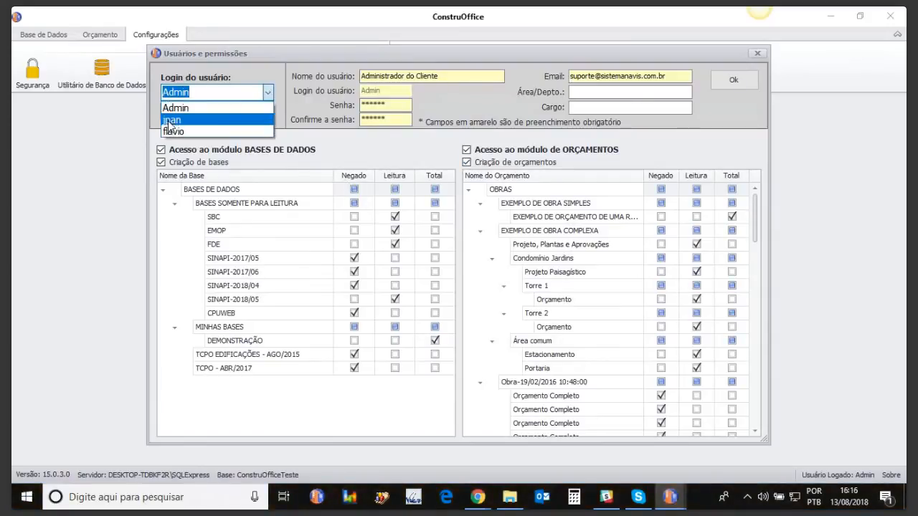
click(171, 121)
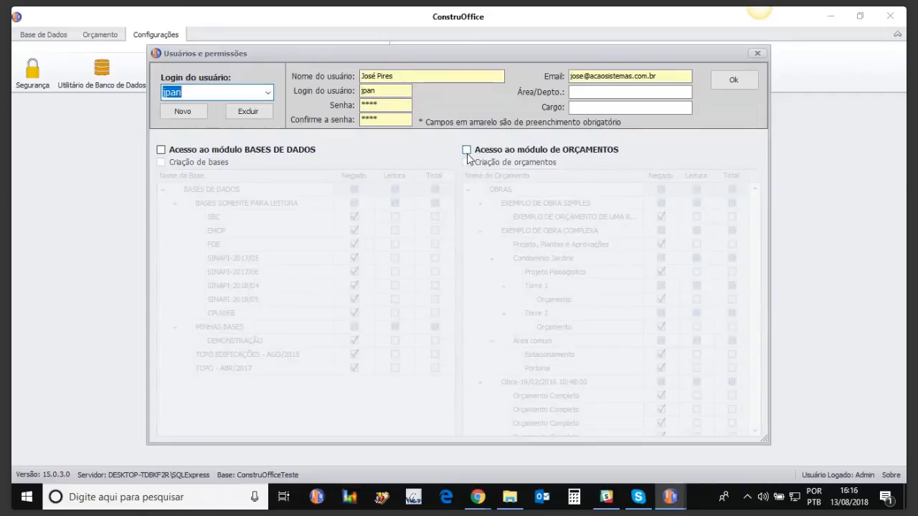
click(161, 149)
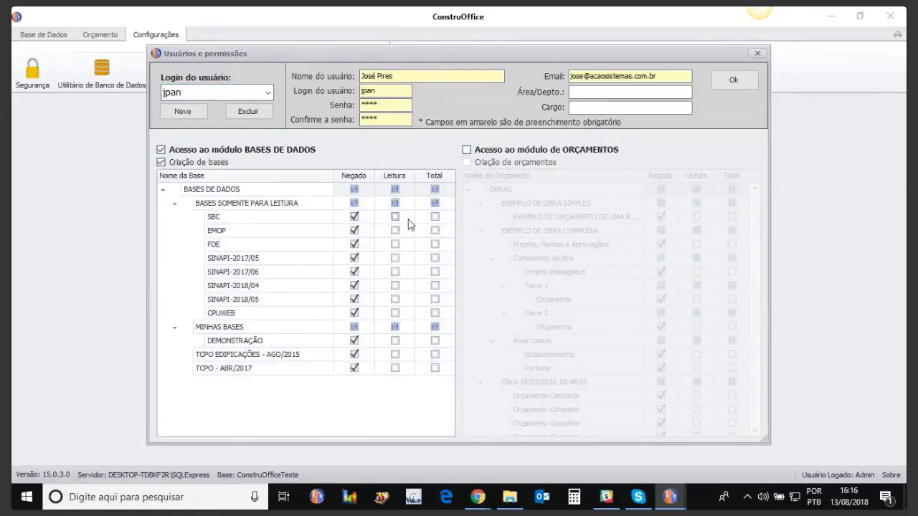
click(435, 219)
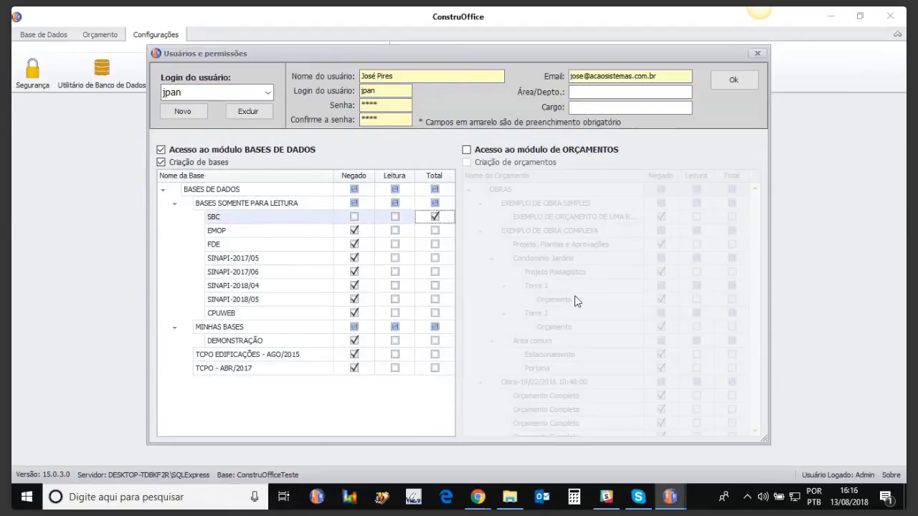
click(732, 81)
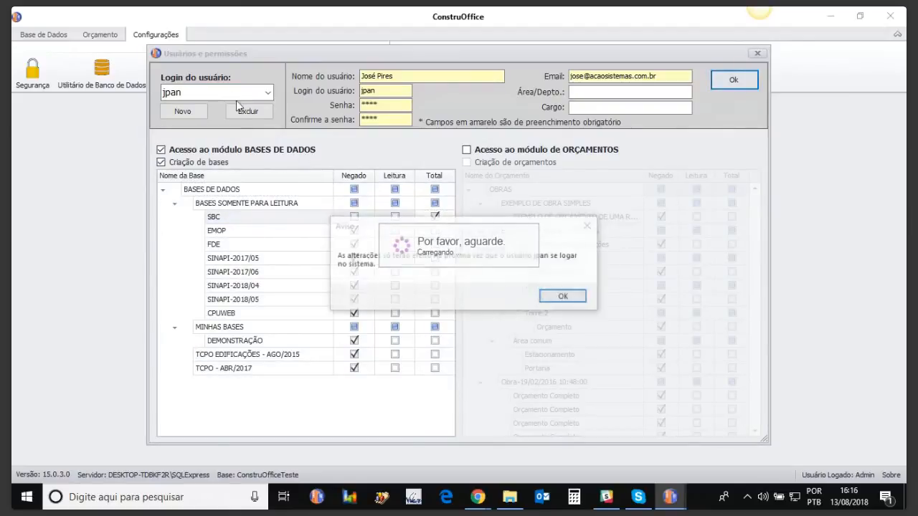
click(564, 296)
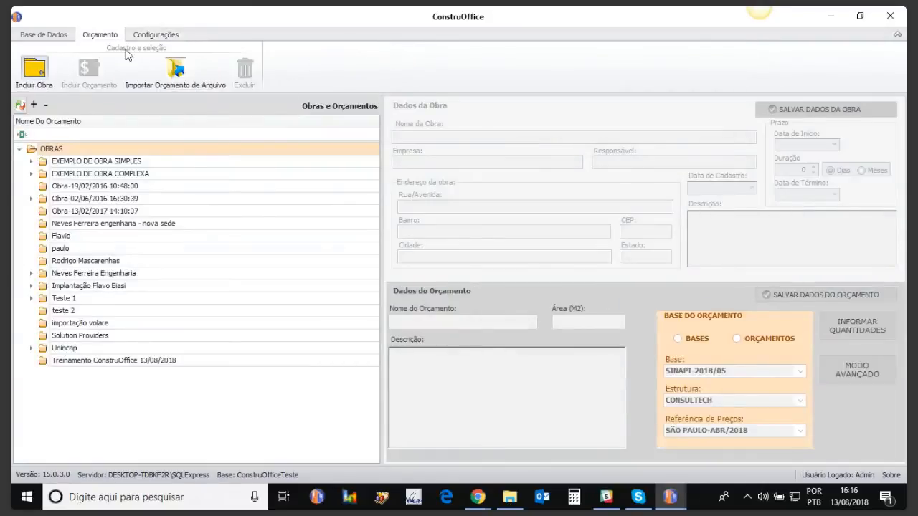
Reopen the security settings and check the second listed user's database permissions.
click(158, 36)
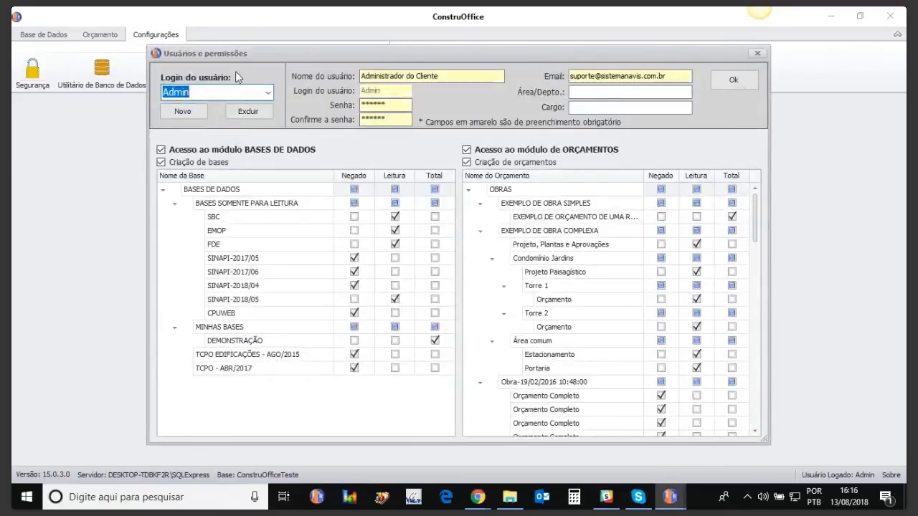
click(208, 92)
click(205, 119)
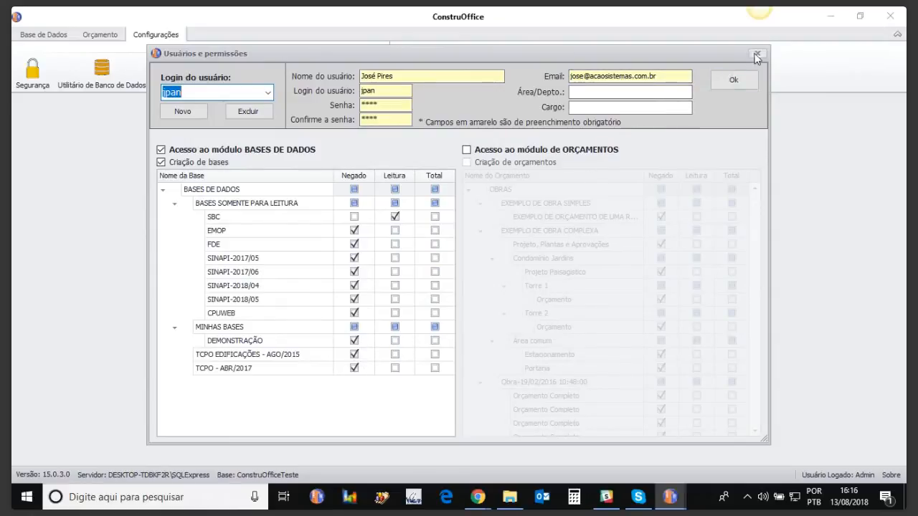
Enable the second listed user's access to the ORÇAMENTOS module, review the budget permissions, and close the window without saving.
click(466, 149)
mouse_move(757, 219)
mouse_down()
mouse_move(724, 486)
mouse_move(739, 213)
mouse_up()
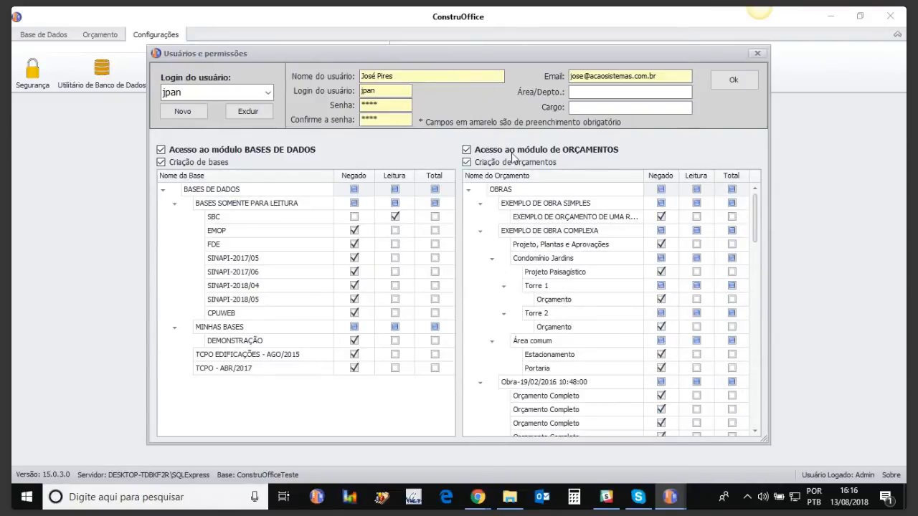
click(758, 53)
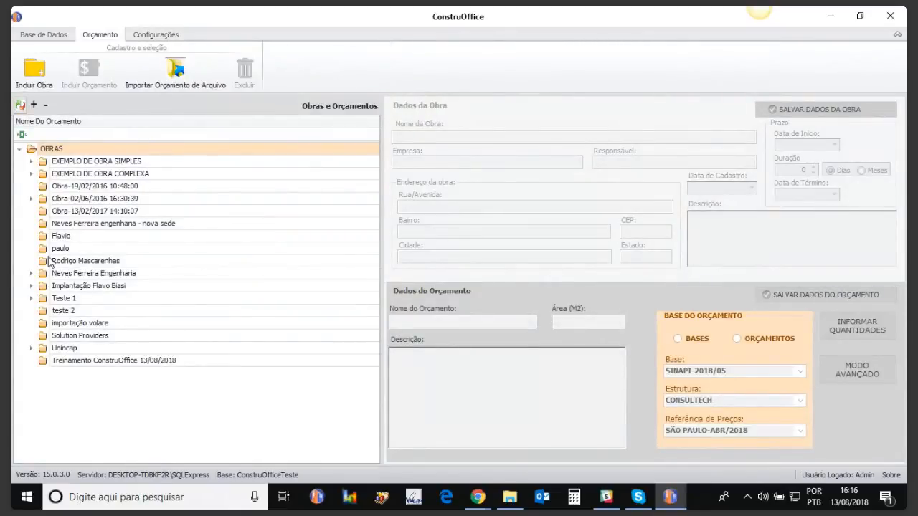
View the project data of Treinamento ConstruOffice 13/08/2018 in the budget list and close ConstruOffice.
click(70, 363)
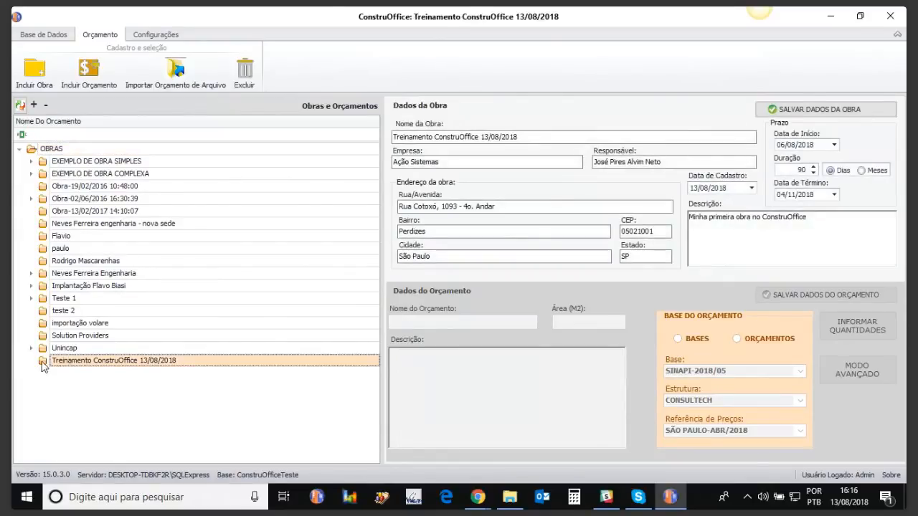
click(887, 20)
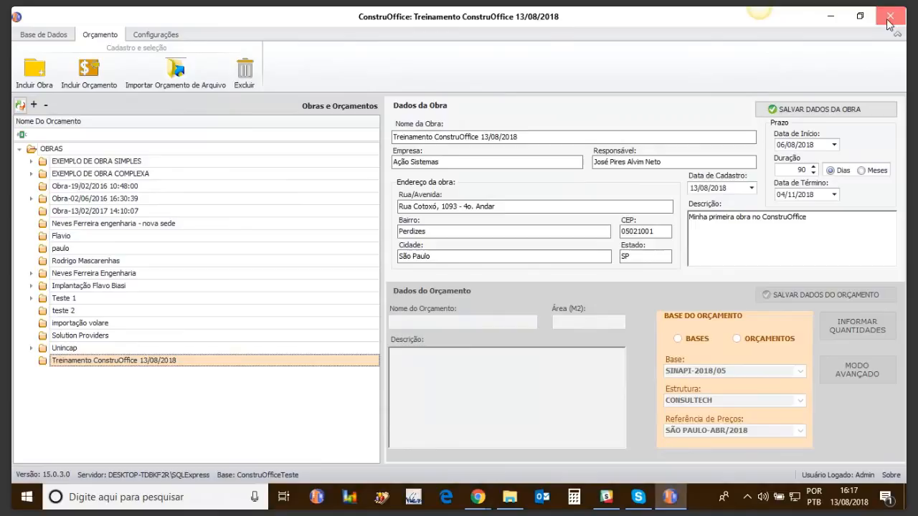
click(890, 15)
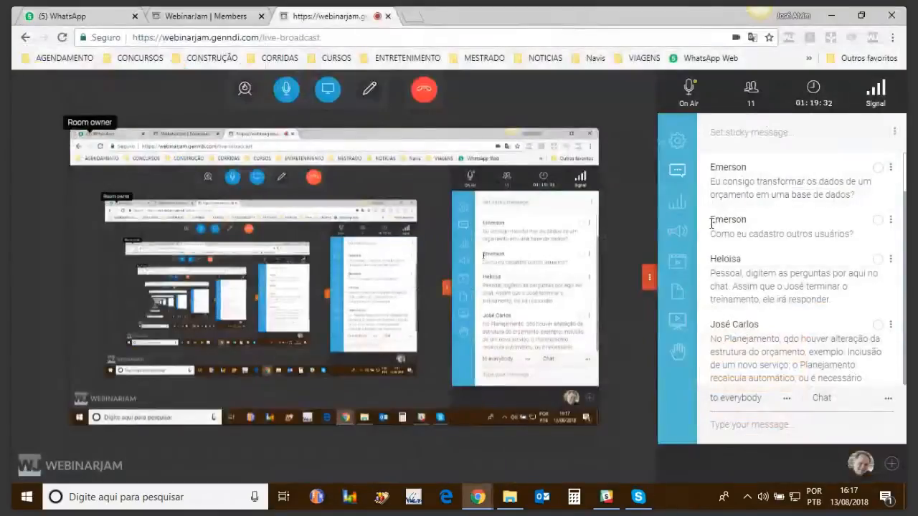
Stop sharing the screen in the WebinarJam live broadcast.
click(324, 94)
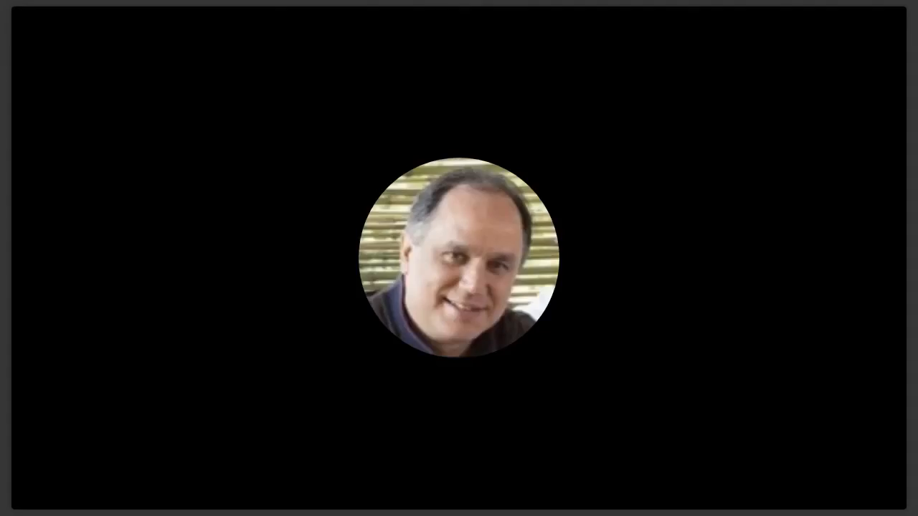
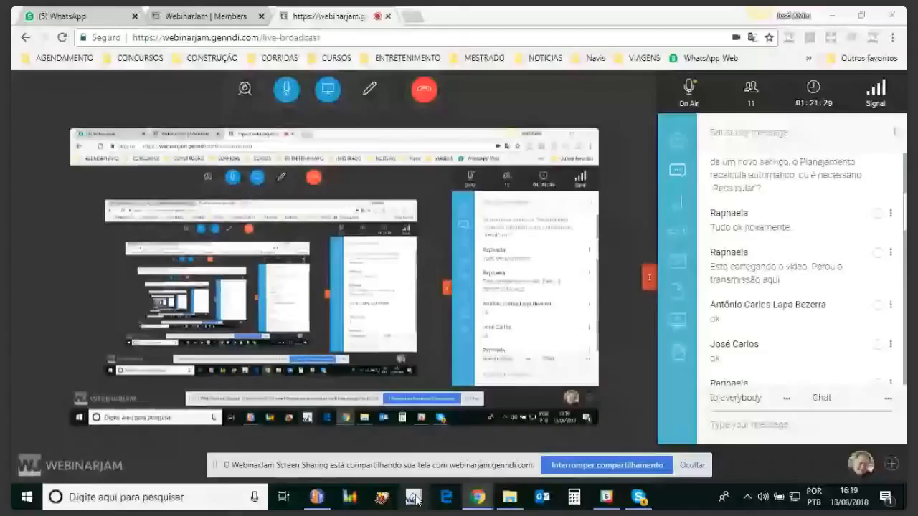
Switch to ConstruOffice, view the blank new-user form in the security settings, and close it without saving.
click(317, 497)
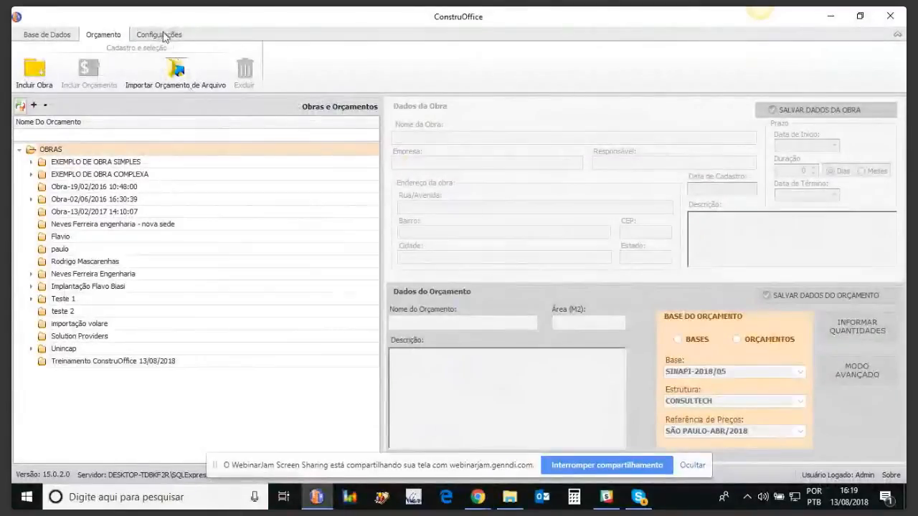
click(162, 35)
click(33, 76)
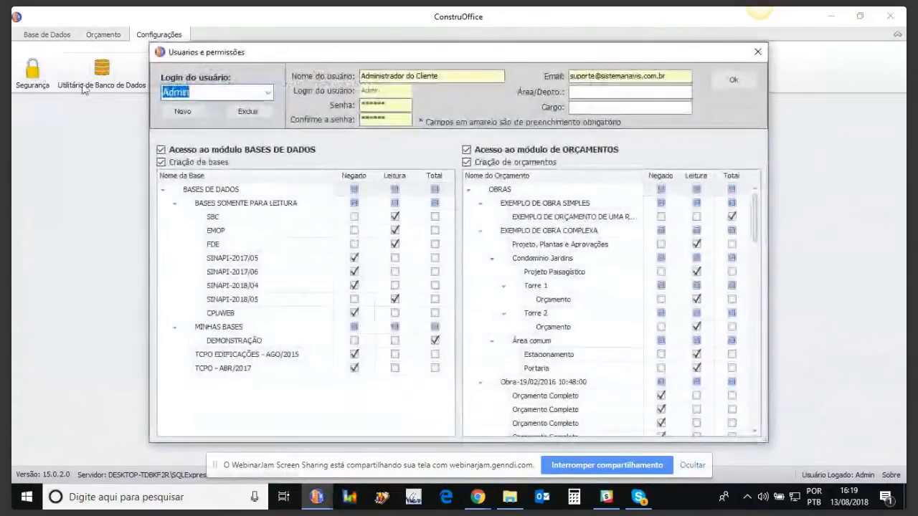
click(181, 112)
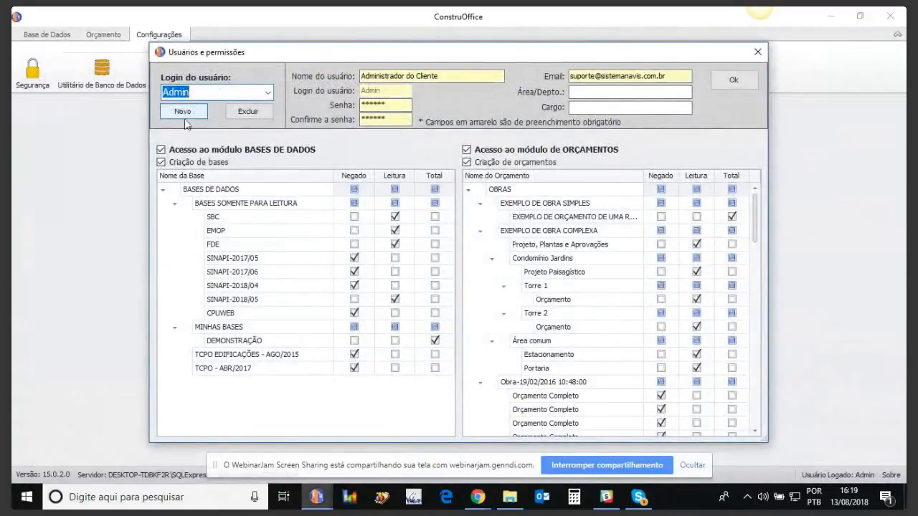
click(428, 78)
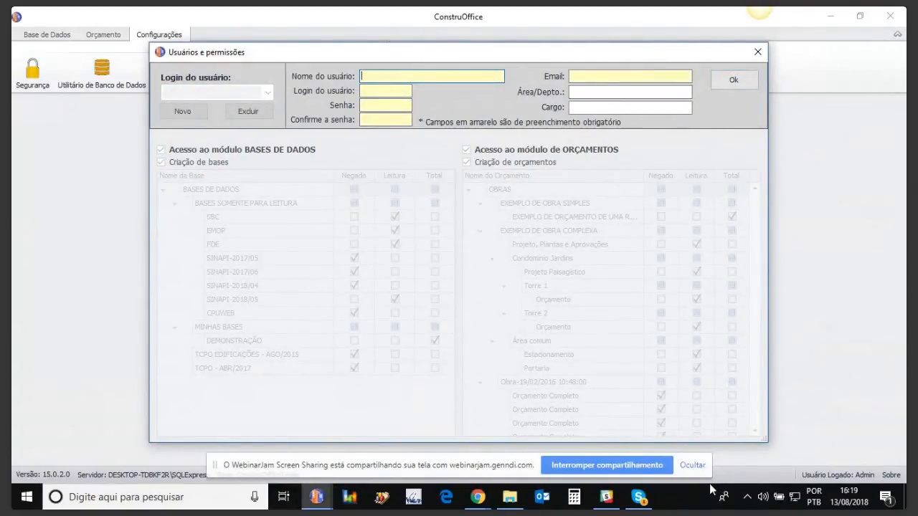
click(693, 467)
click(758, 53)
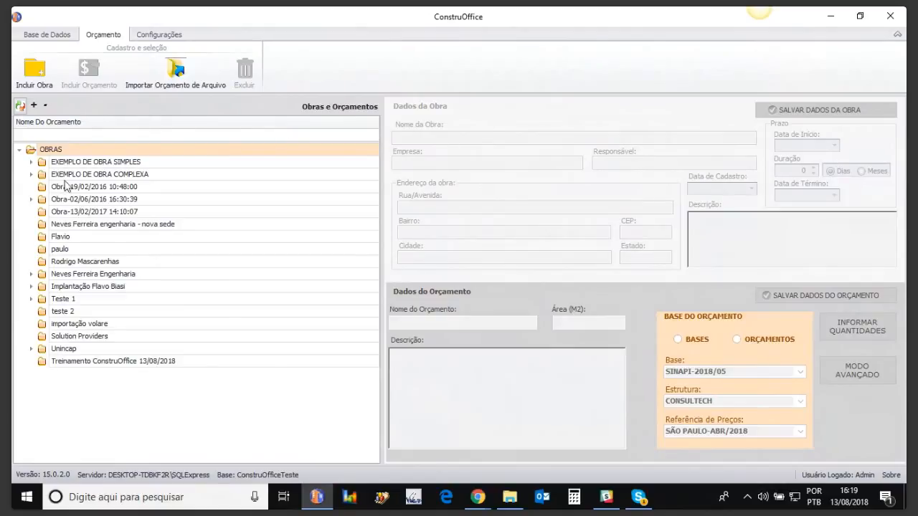
Create a new project with its default name, save its data, and select its Orçamento Completo budget.
click(33, 85)
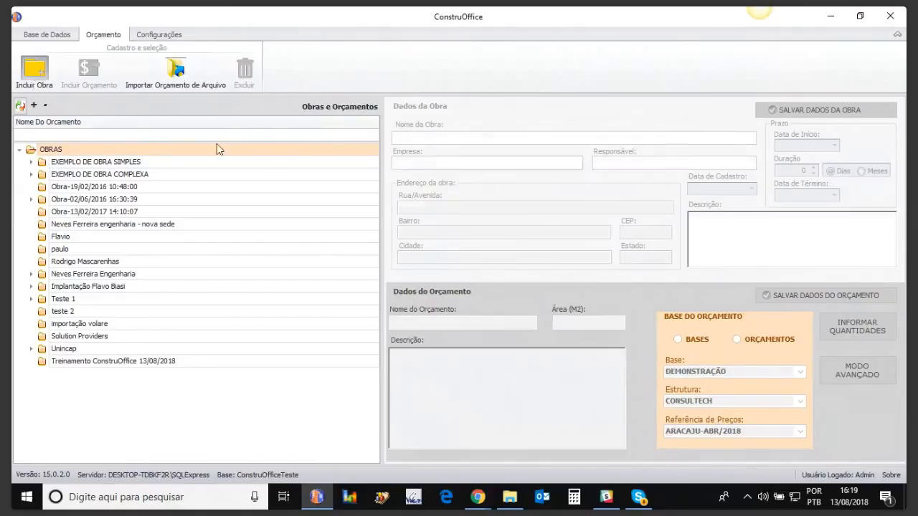
click(896, 111)
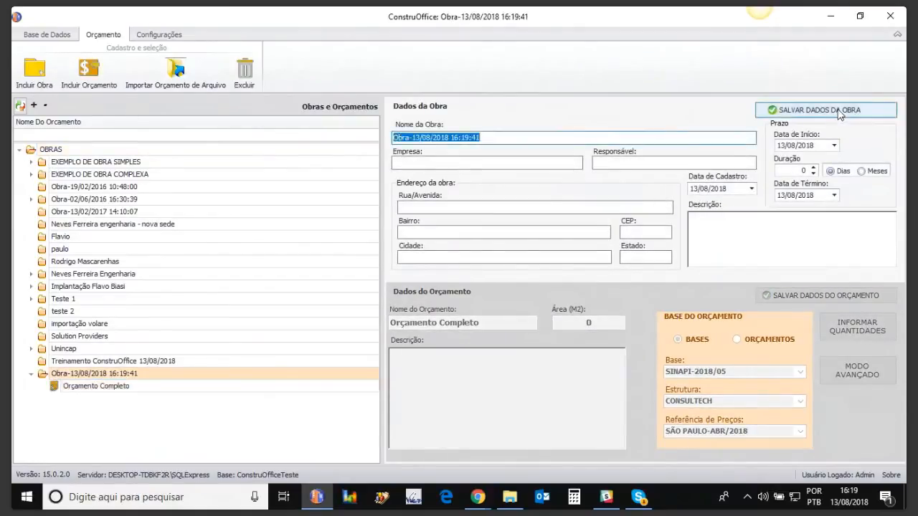
click(115, 388)
Base the new budget on the CONSULTECH structure of Orçamento treinamento 1 under Neves Ferreira Engenharia, and leave the item selection without adding items.
click(737, 339)
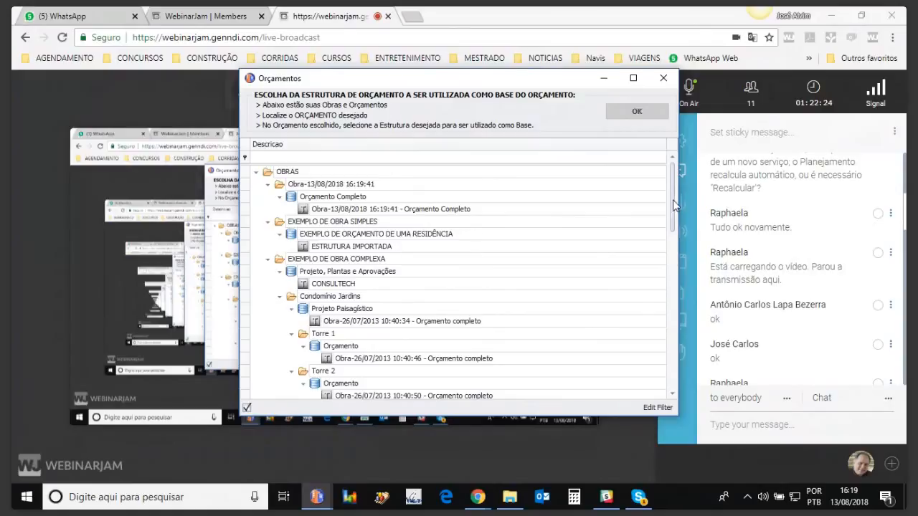
drag(674, 205, 674, 312)
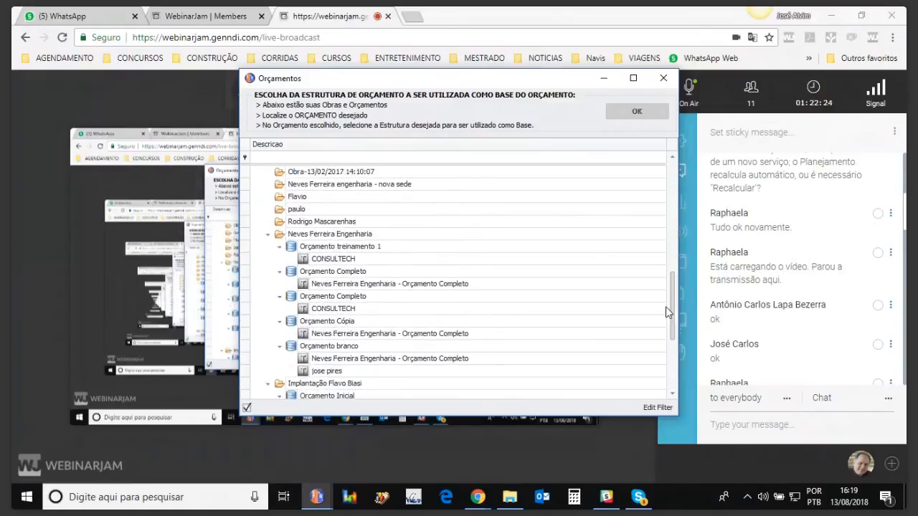
click(341, 261)
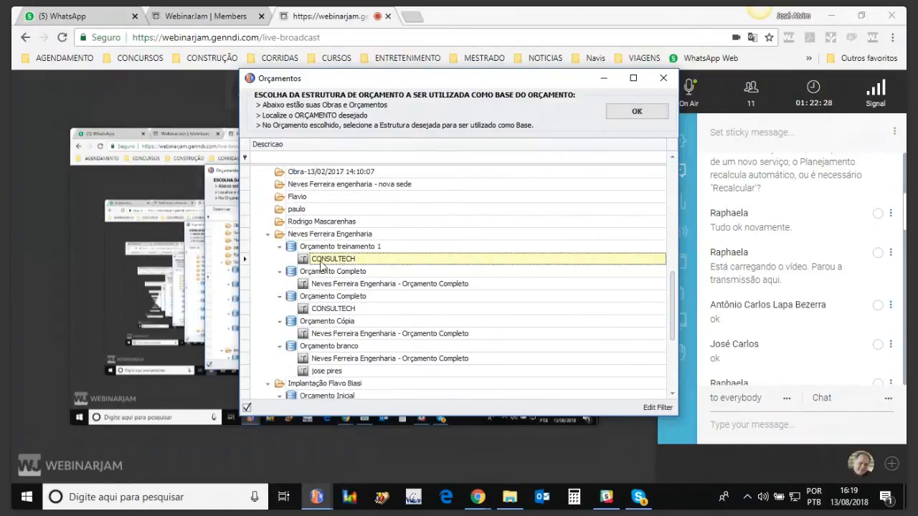
double_click(321, 261)
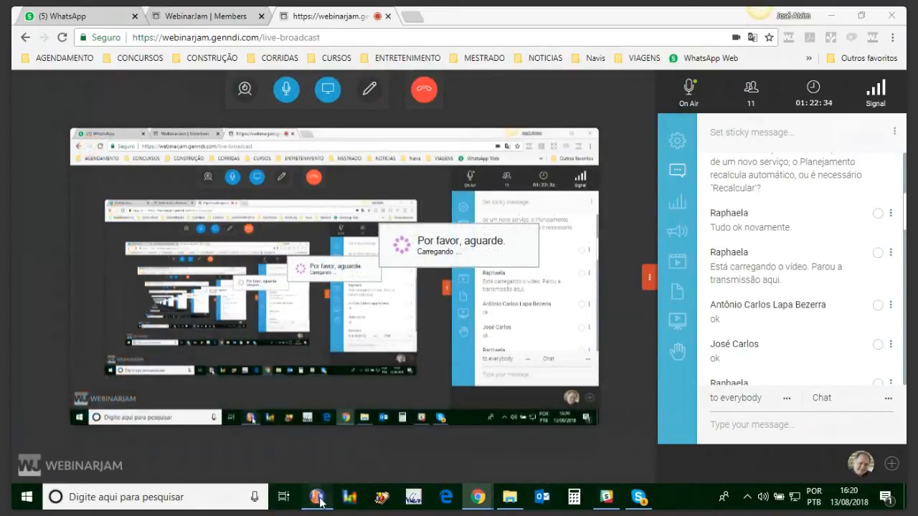
click(832, 15)
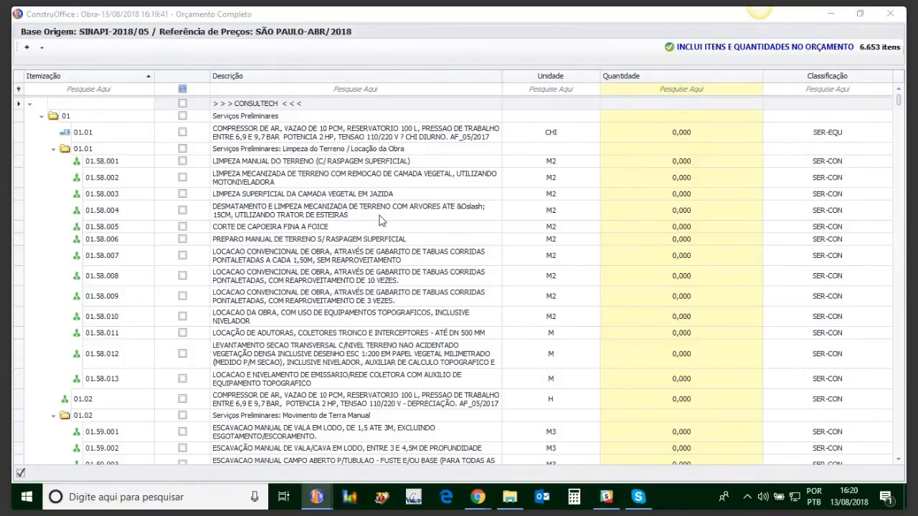
click(890, 14)
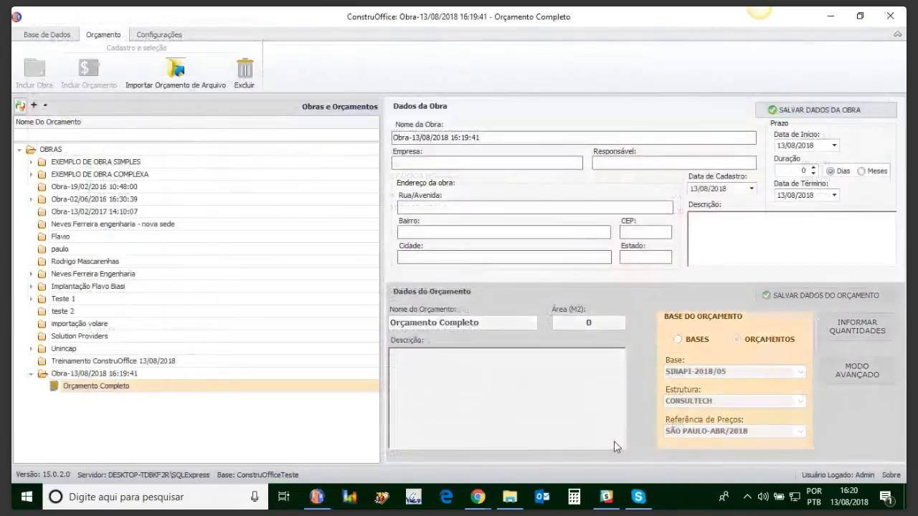
Open the new project's Orçamento Completo budget to view its copied items and quantities.
click(737, 340)
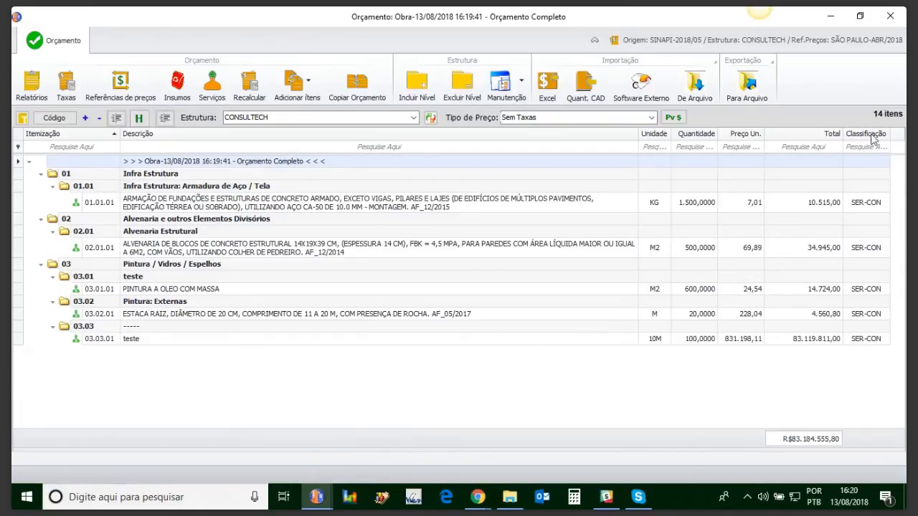
click(890, 16)
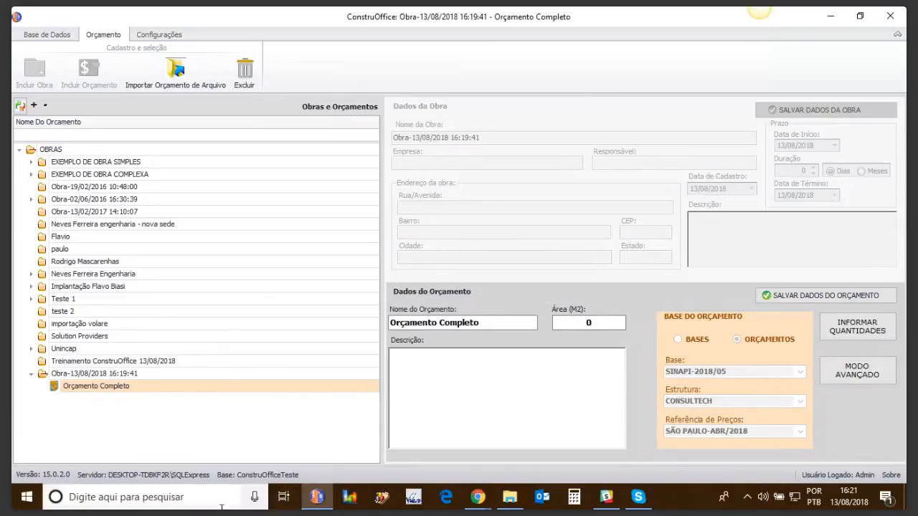
double_click(78, 388)
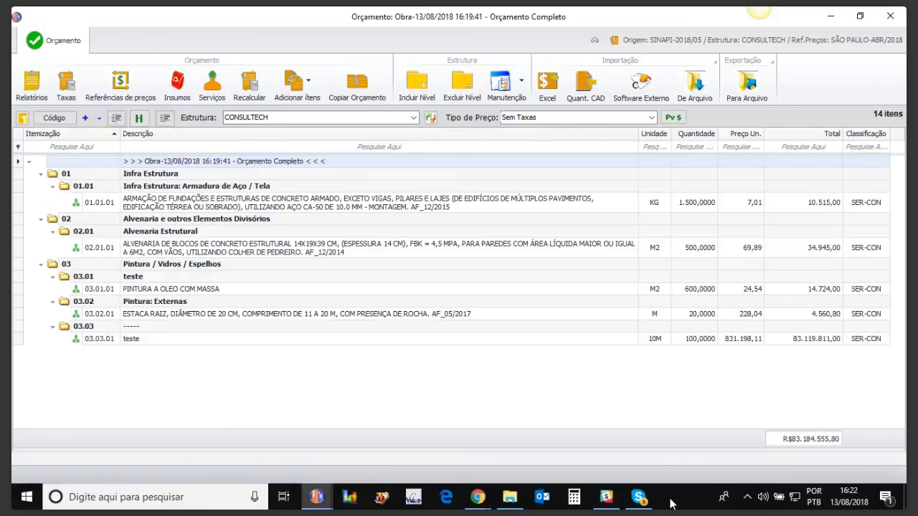
Compare the budget prices under Com Leis Sociais: 117,78%, with BDI: 35%, and Sem Taxas, ending on Com Leis Sociais: 117,78% e BDI: 35%.
click(651, 118)
click(581, 139)
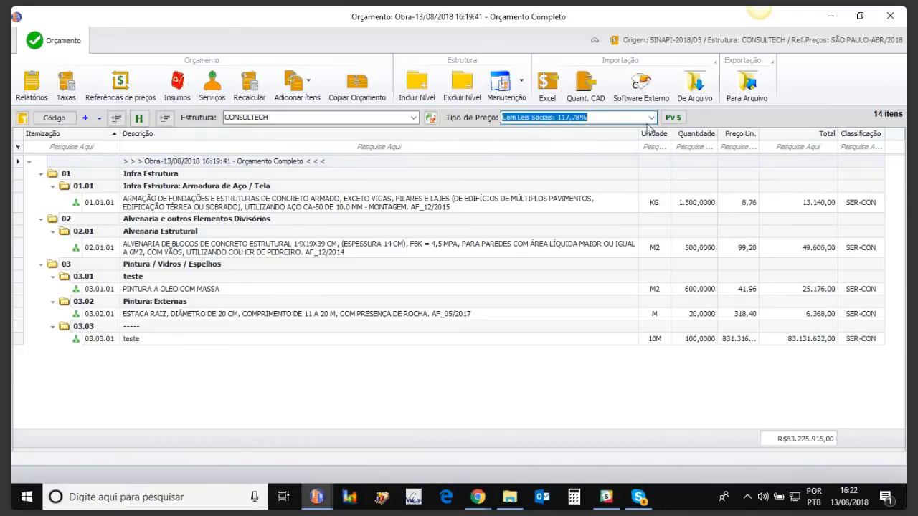
click(651, 118)
click(613, 147)
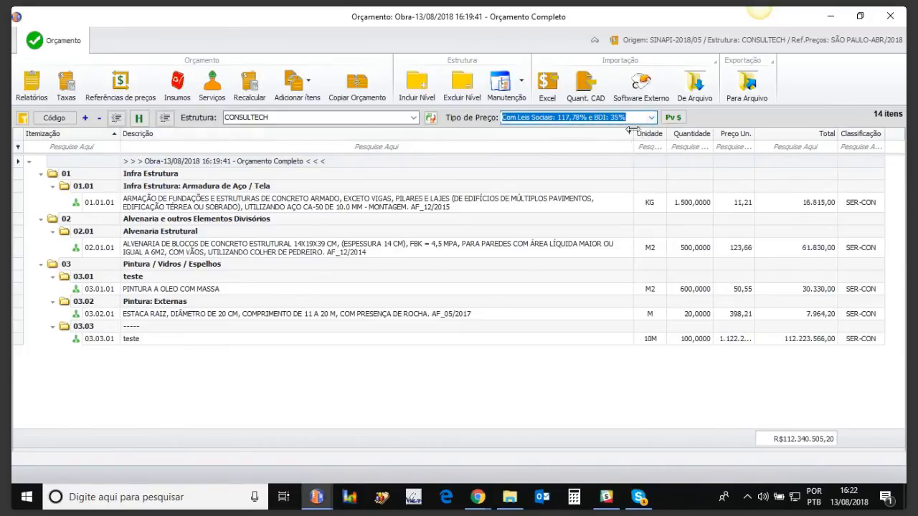
click(652, 117)
click(591, 132)
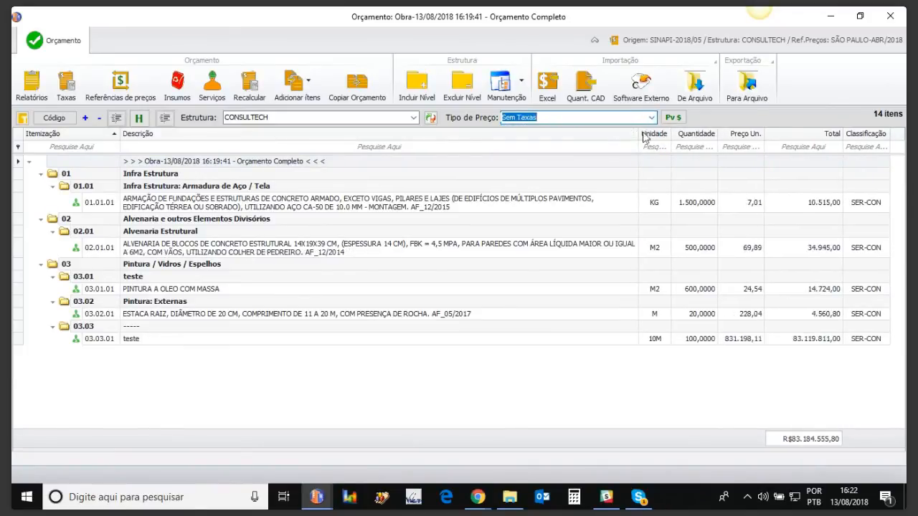
click(651, 117)
click(599, 147)
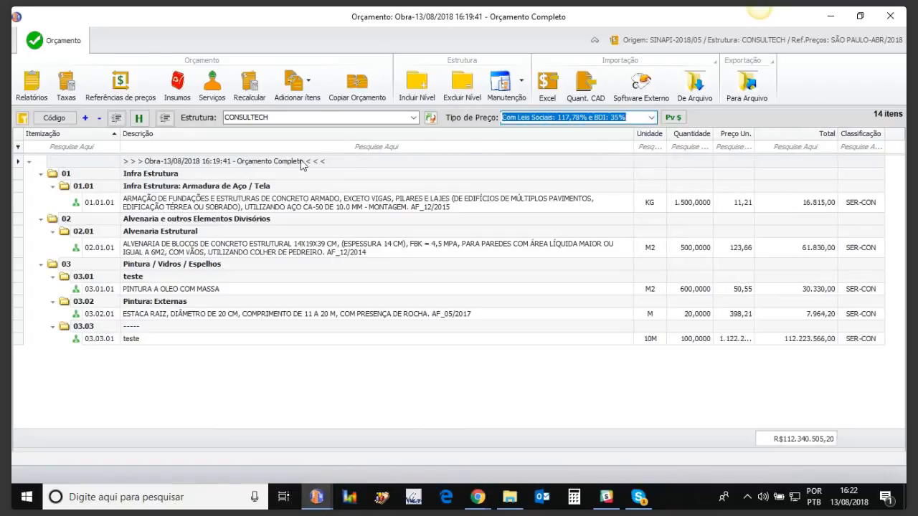
View the Sintético report with social charges plus 35% BDI, and again with only the 117,78% social charges.
click(31, 90)
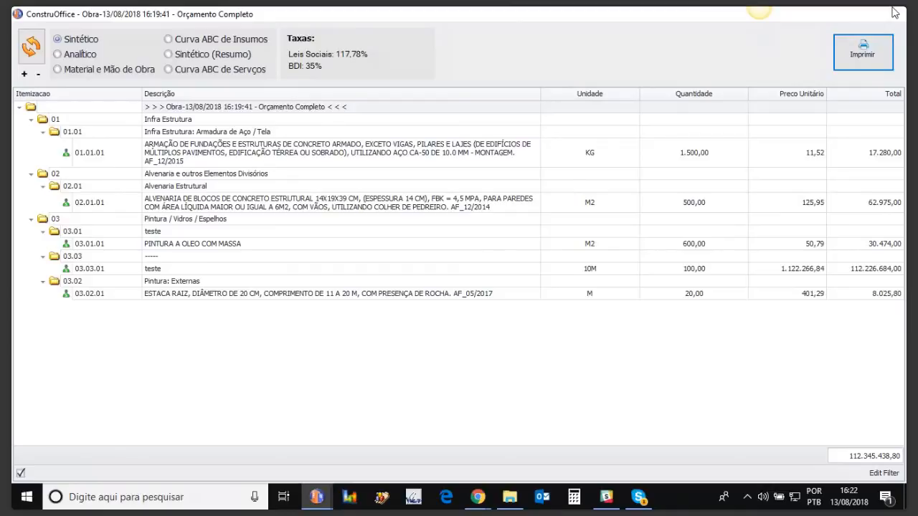
click(895, 13)
click(888, 14)
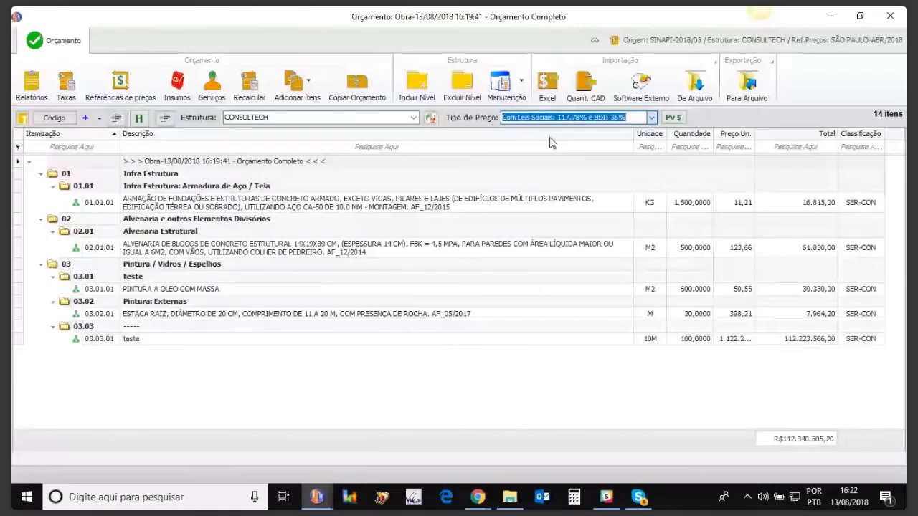
click(28, 86)
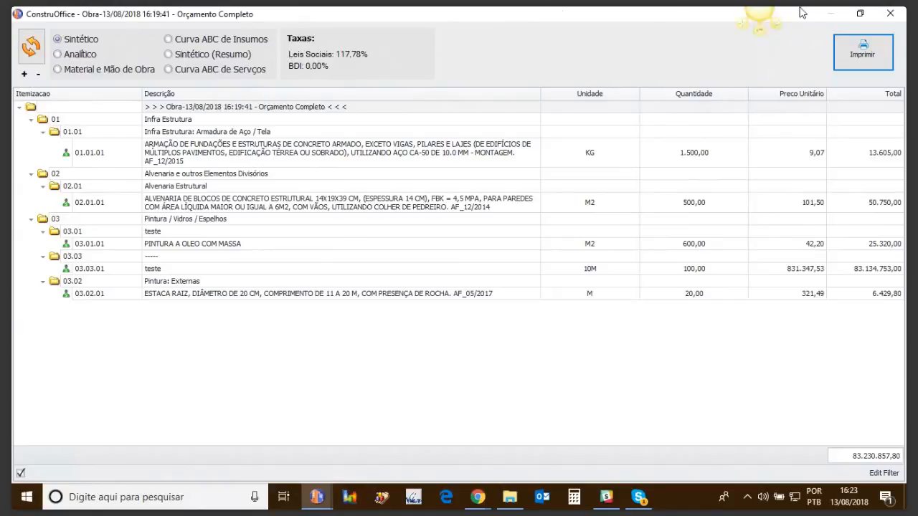
click(894, 17)
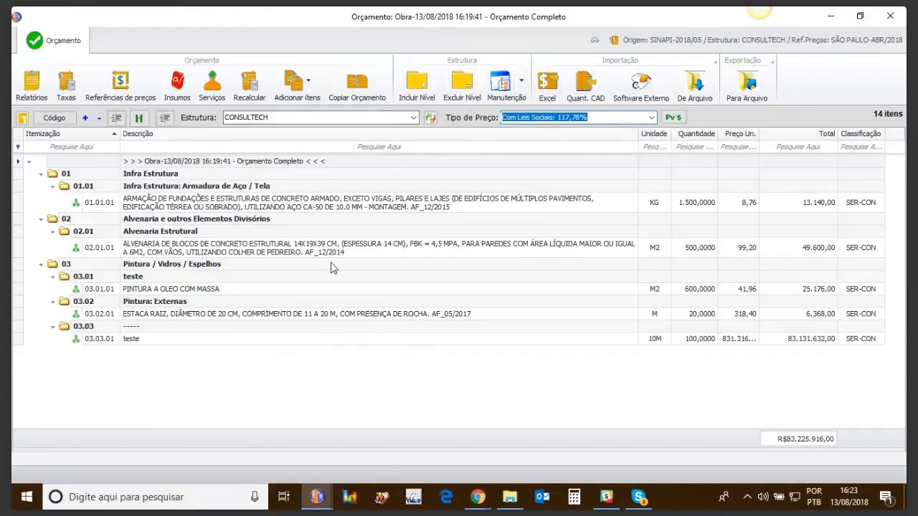
click(180, 89)
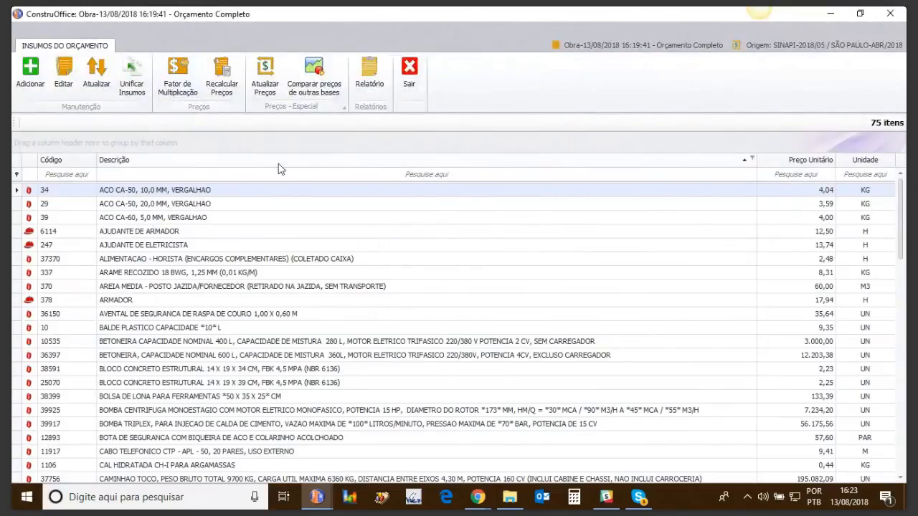
click(178, 75)
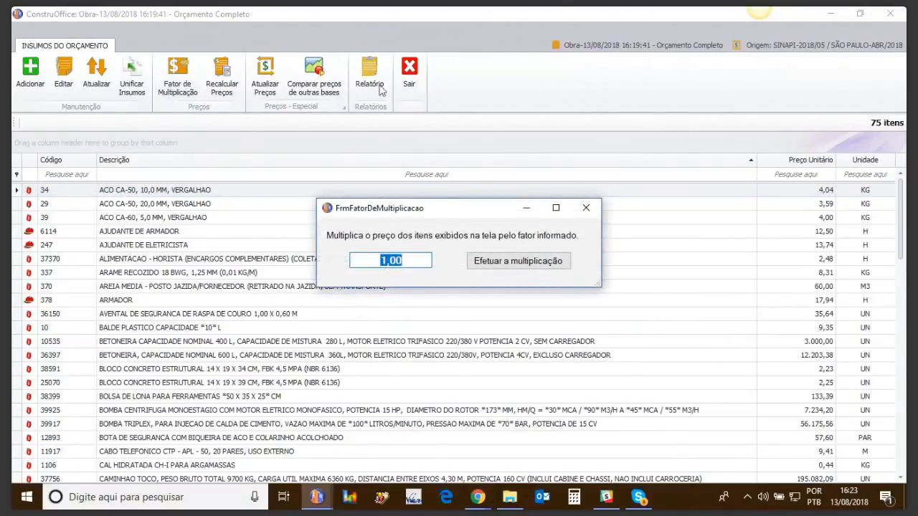
click(409, 72)
click(586, 209)
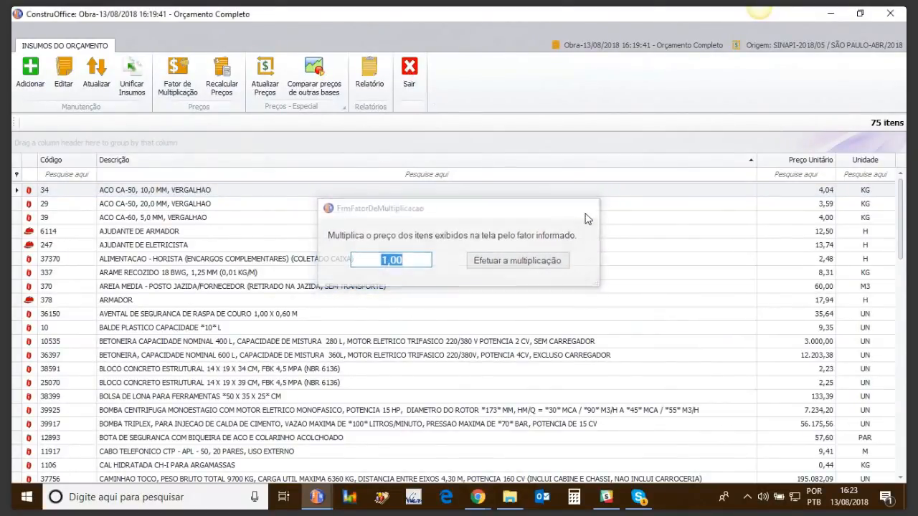
click(409, 72)
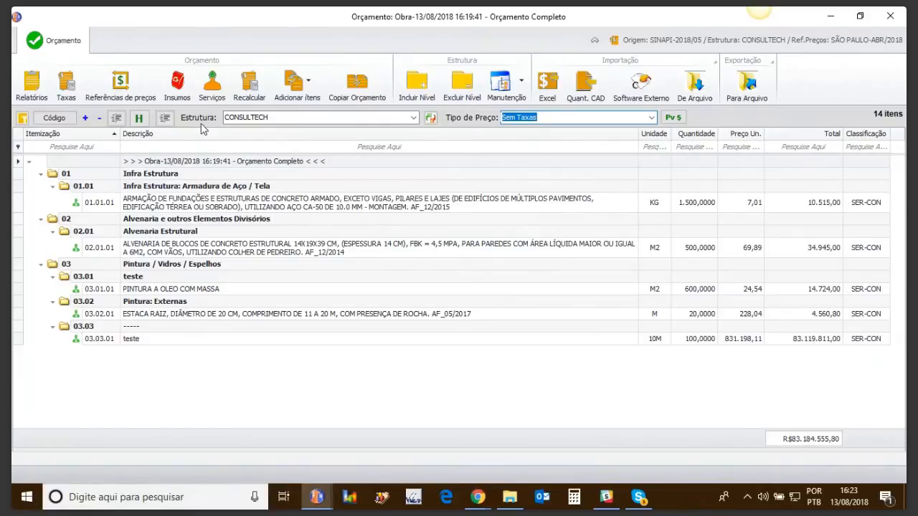
Multiply the prices of all the budget's insumos by a factor of 0,90, recalculate the prices, and return to the budget.
click(184, 81)
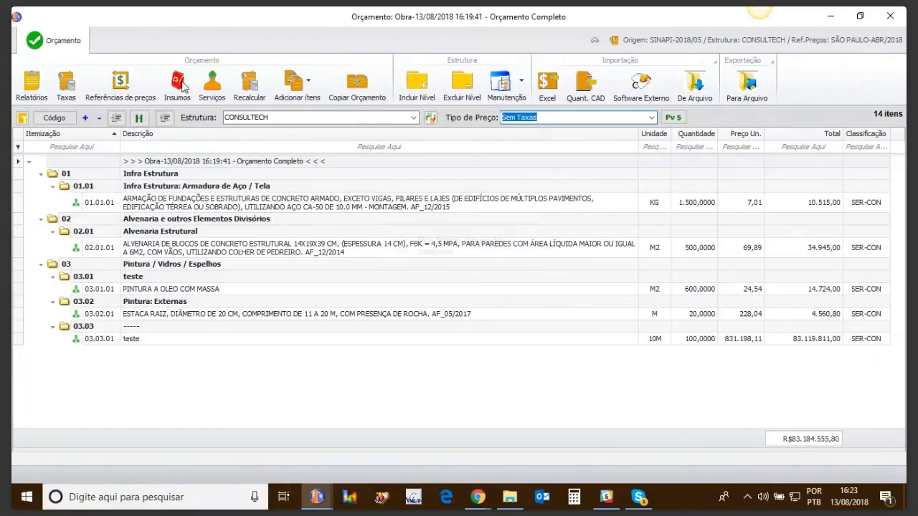
click(173, 86)
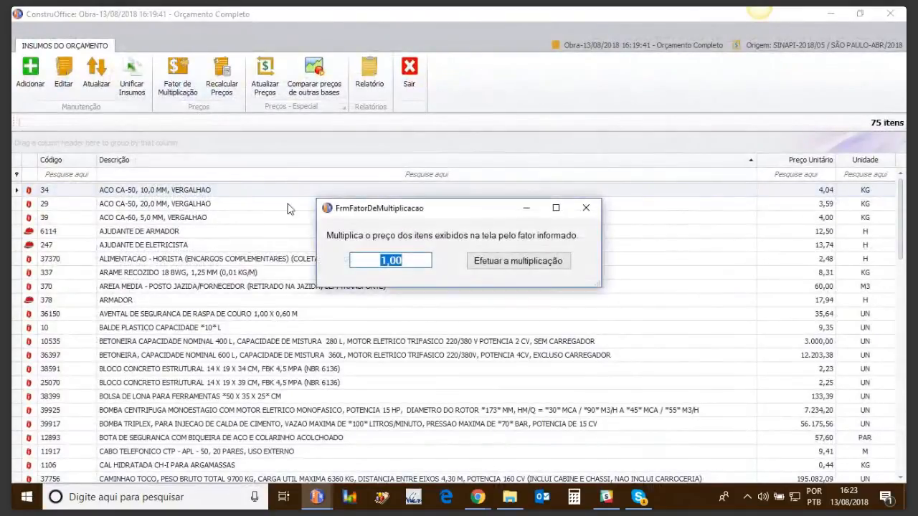
text(0,90)
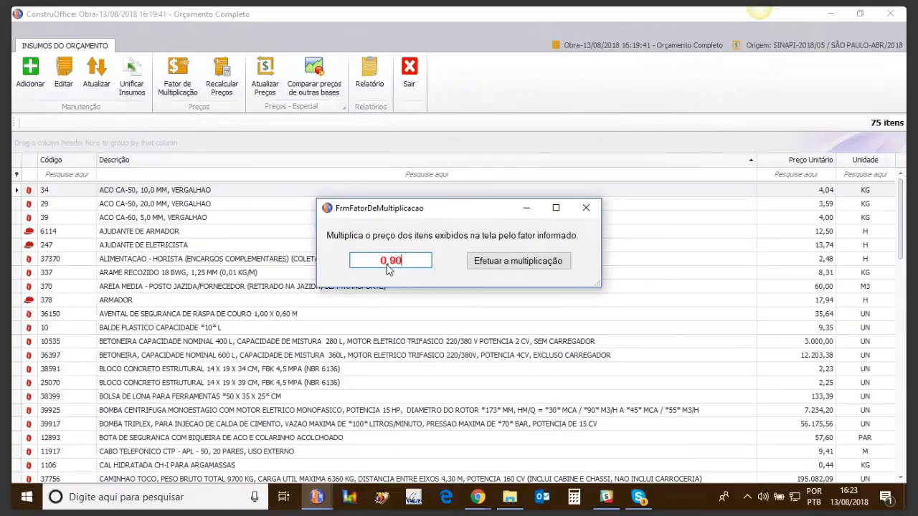
click(504, 265)
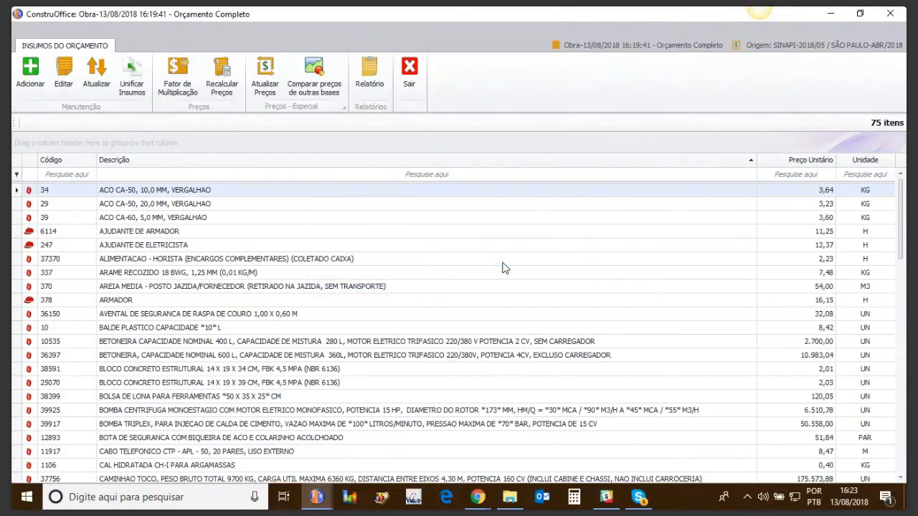
click(222, 90)
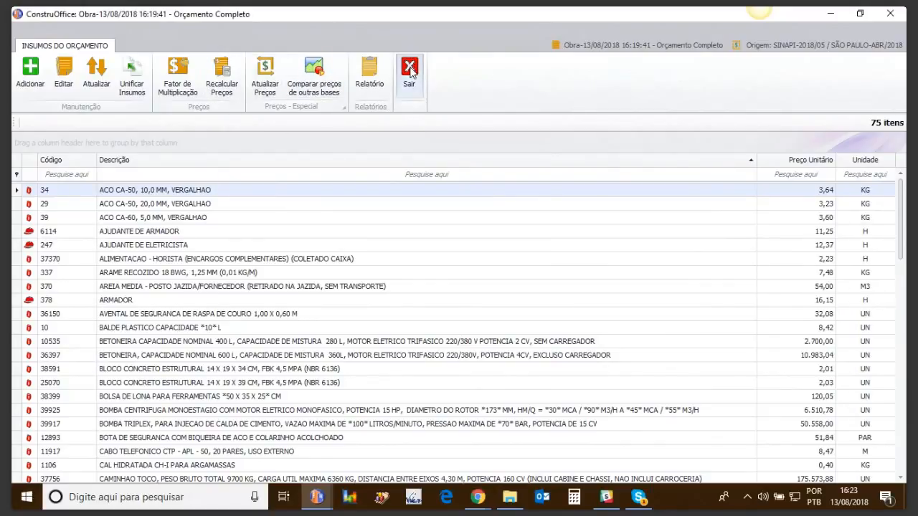
click(410, 70)
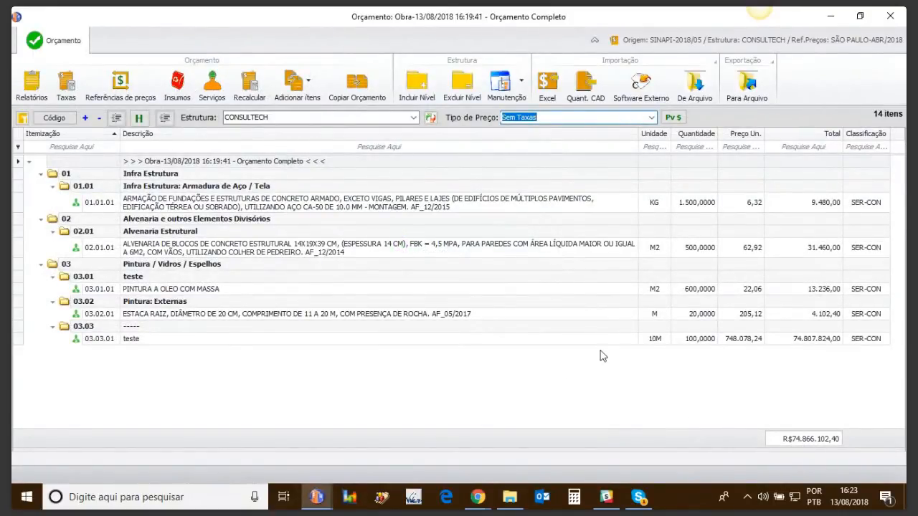
Review the prices in the budget's insumos list, and close the list and the budget.
click(184, 85)
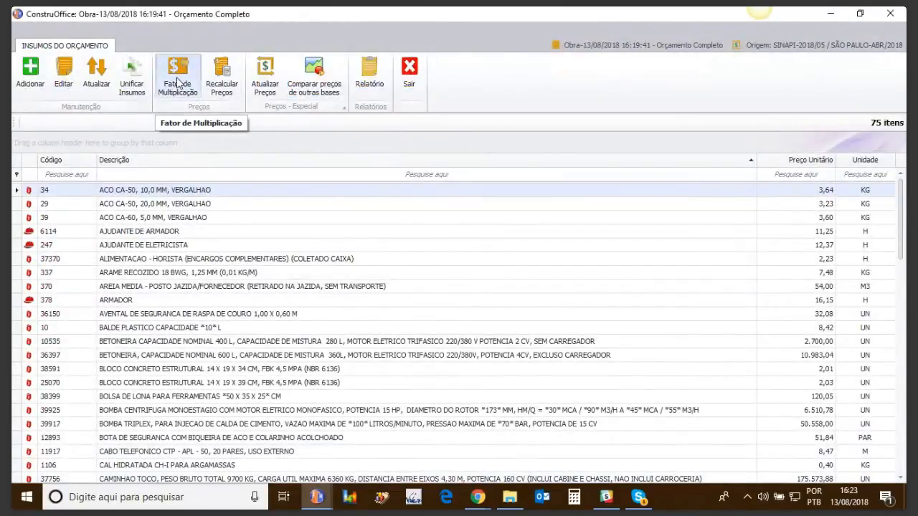
click(412, 76)
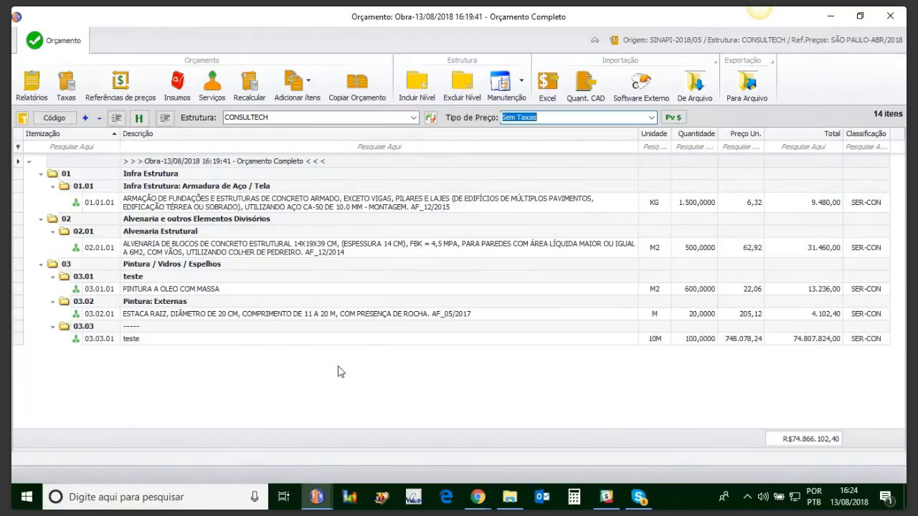
click(890, 19)
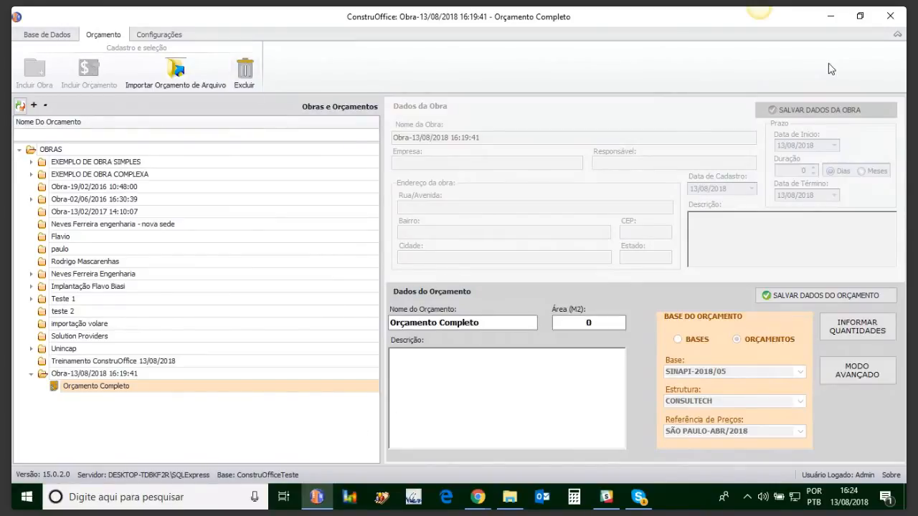
Switch to the WebinarJam live broadcast window in Chrome.
mouse_move(478, 497)
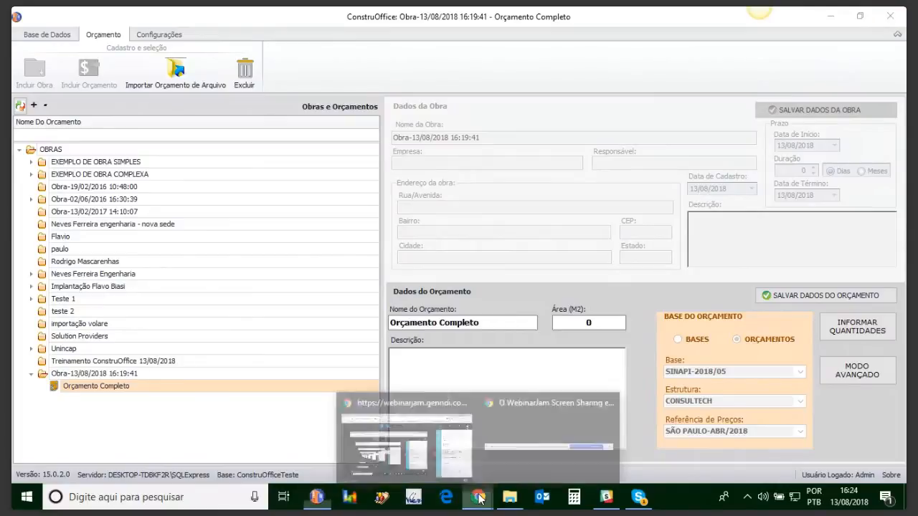
click(440, 453)
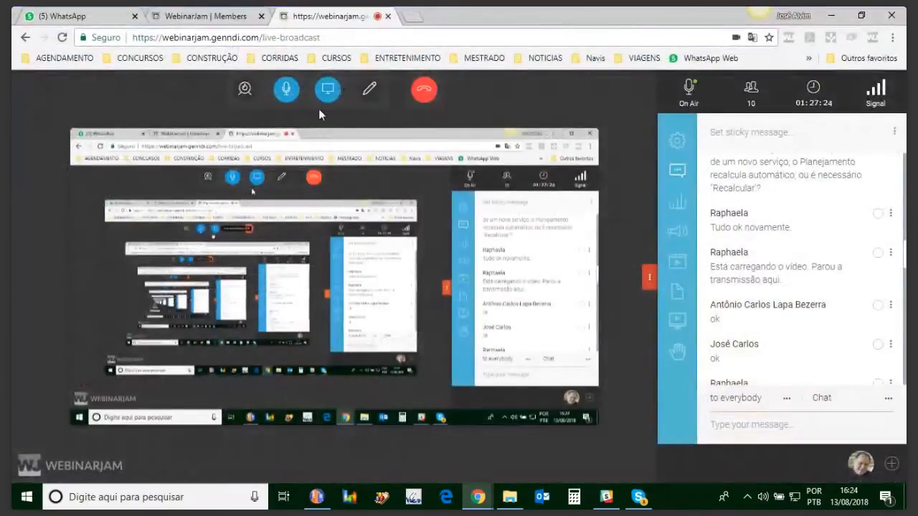